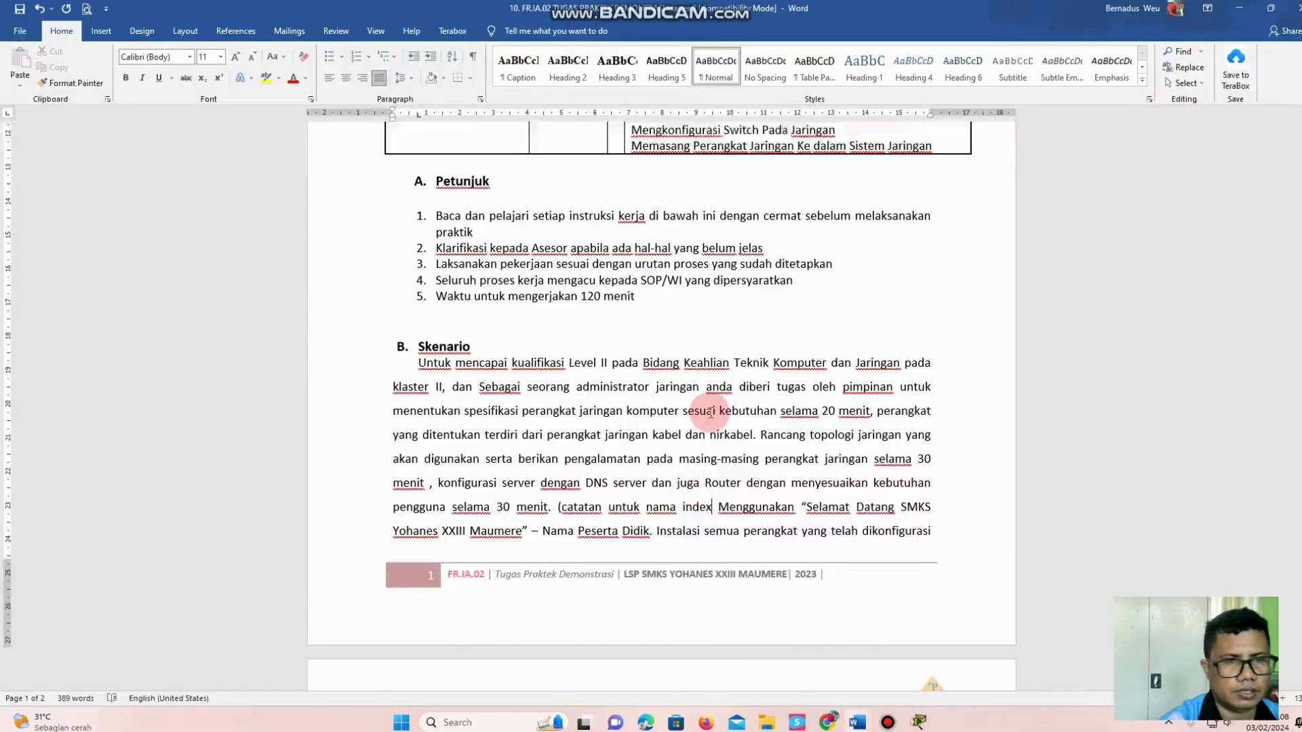
Step: Review the unit titles listed under Judul Unit in the Unit Kompetensi table, selecting the whole list
scroll(705, 403, up, 12)
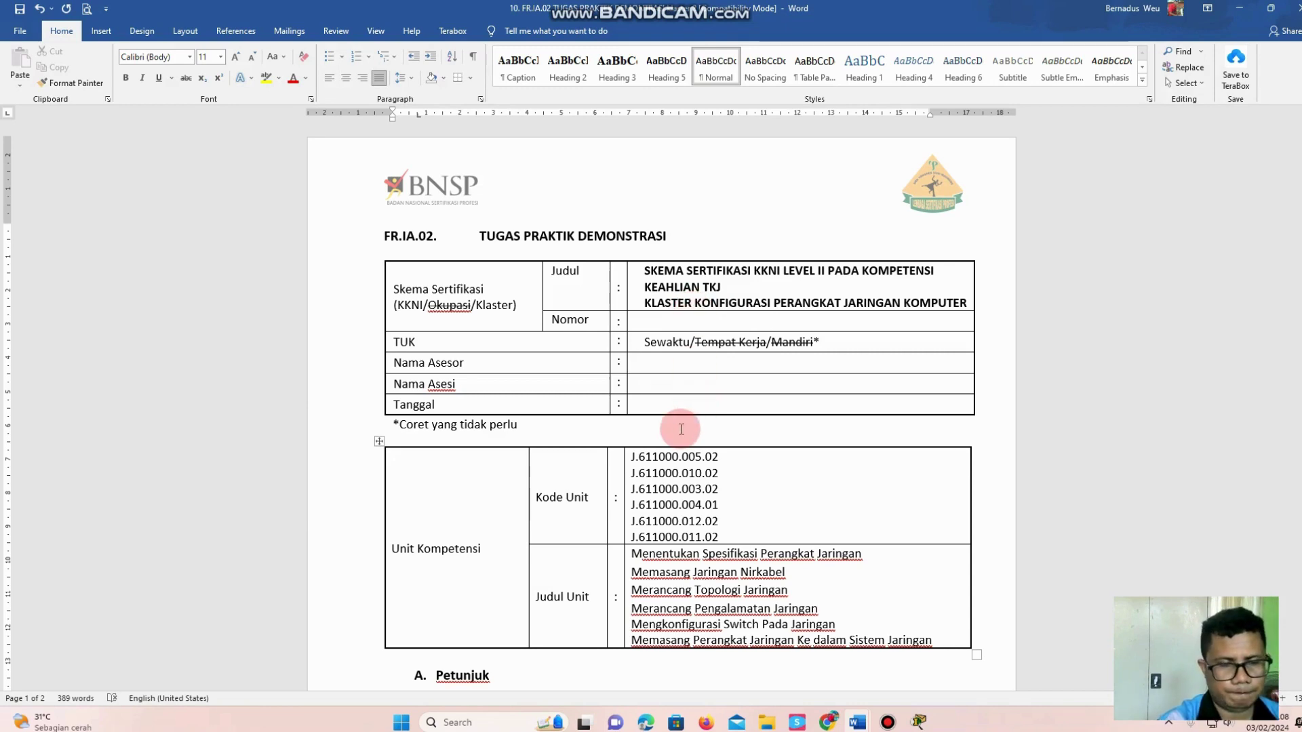
scroll(679, 429, down, 5)
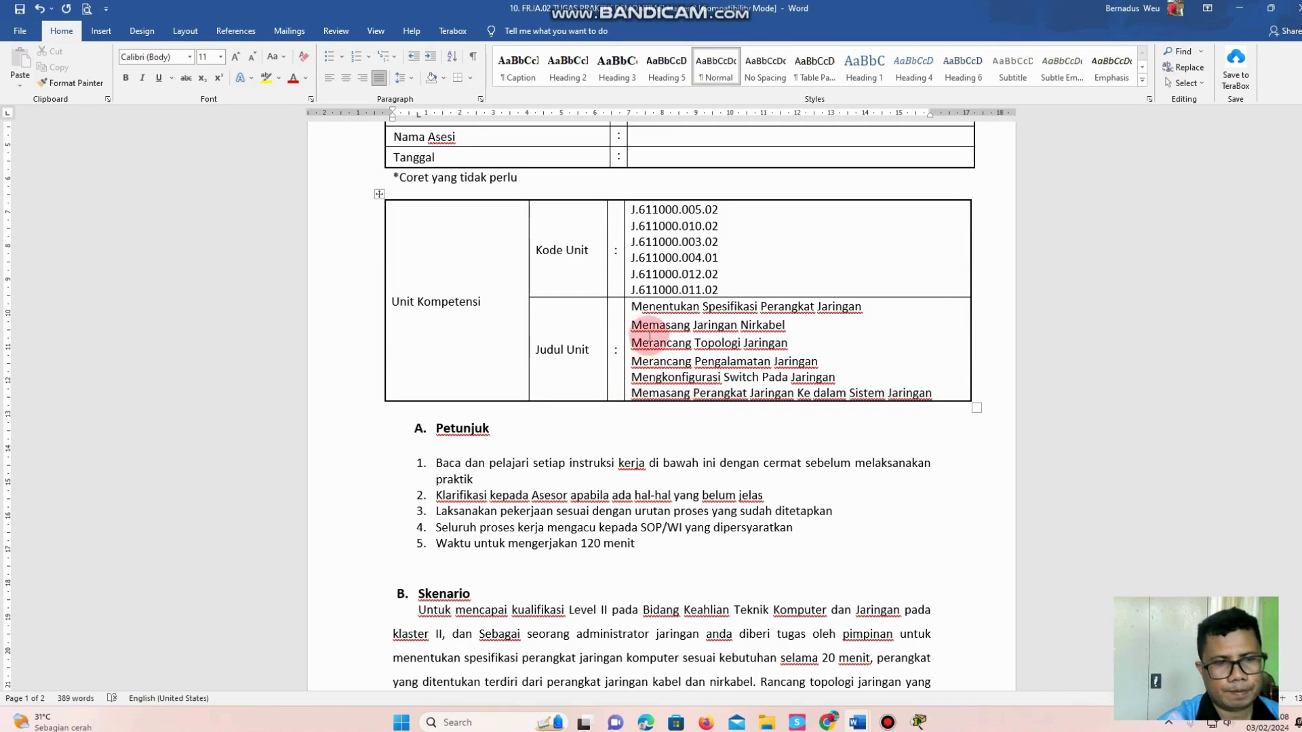
drag(634, 306, 837, 361)
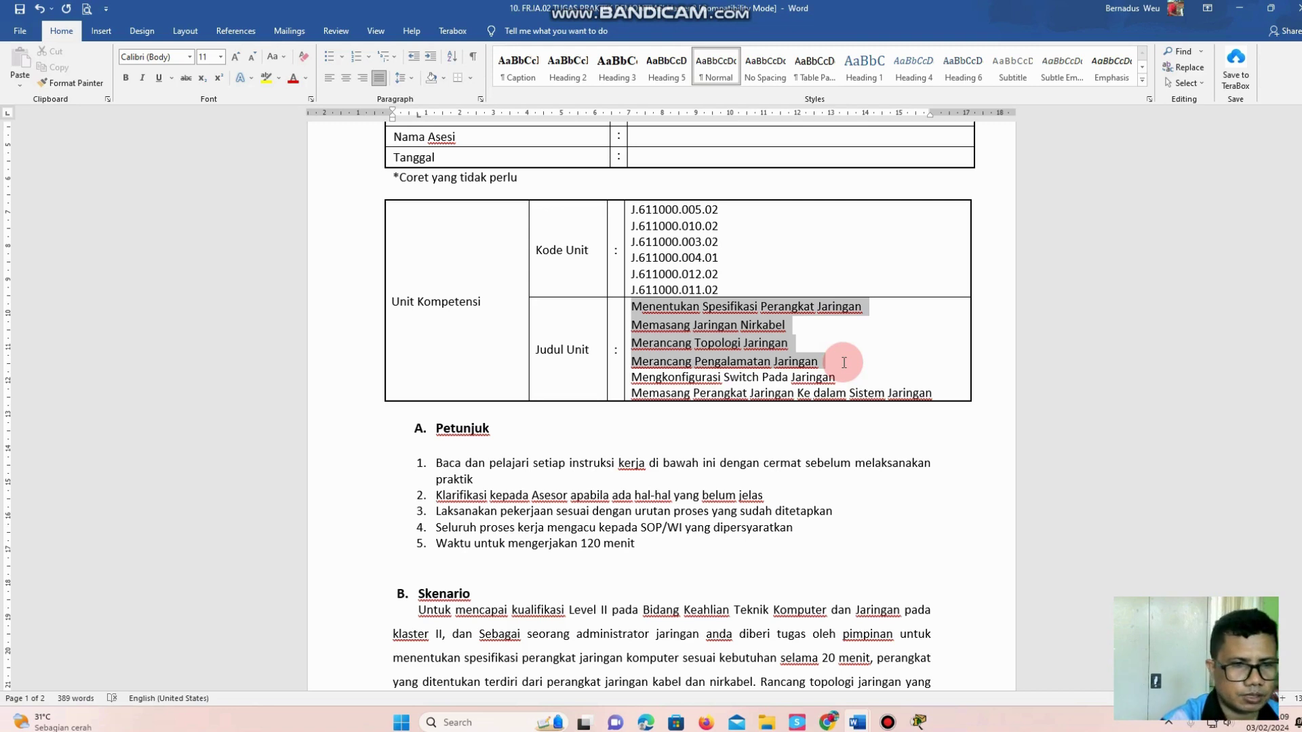
drag(844, 363, 939, 388)
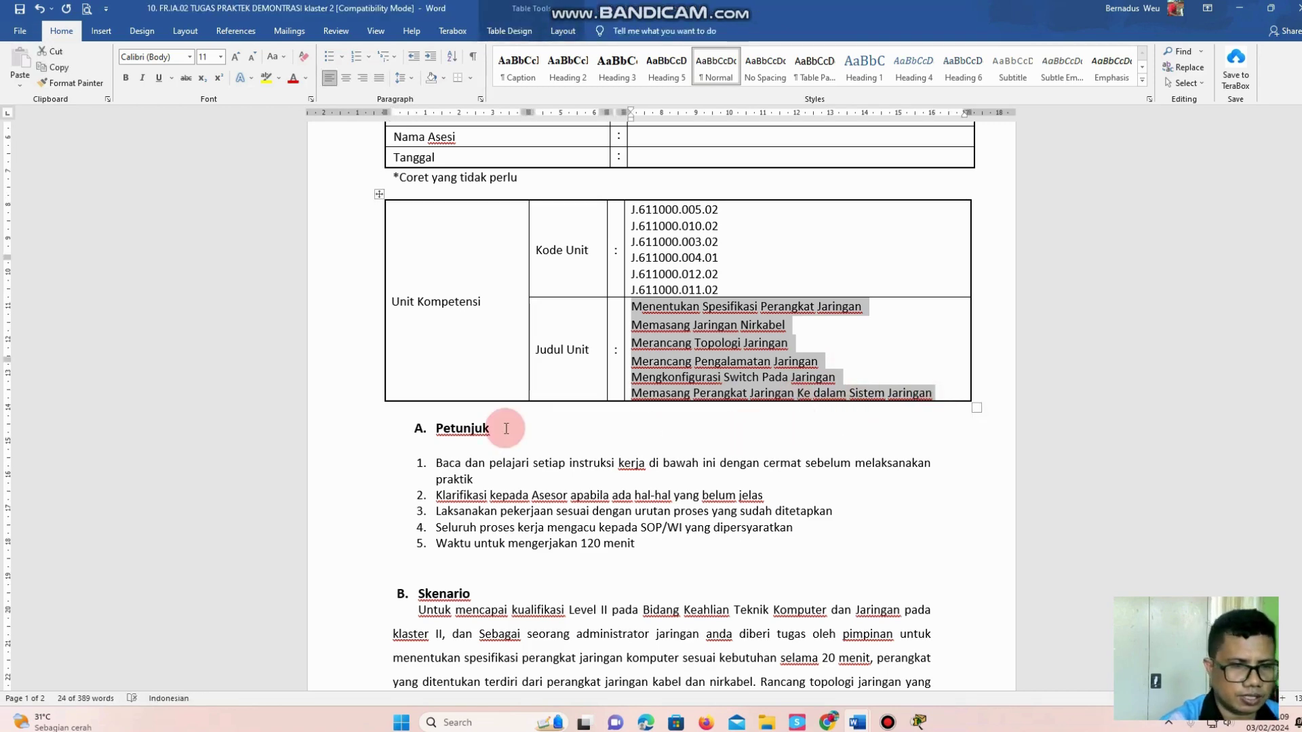
Step: Highlight instruction 5, "Waktu untuk mengerjakan 120 menit", in yellow under the Petunjuk heading
scroll(505, 428, down, 2)
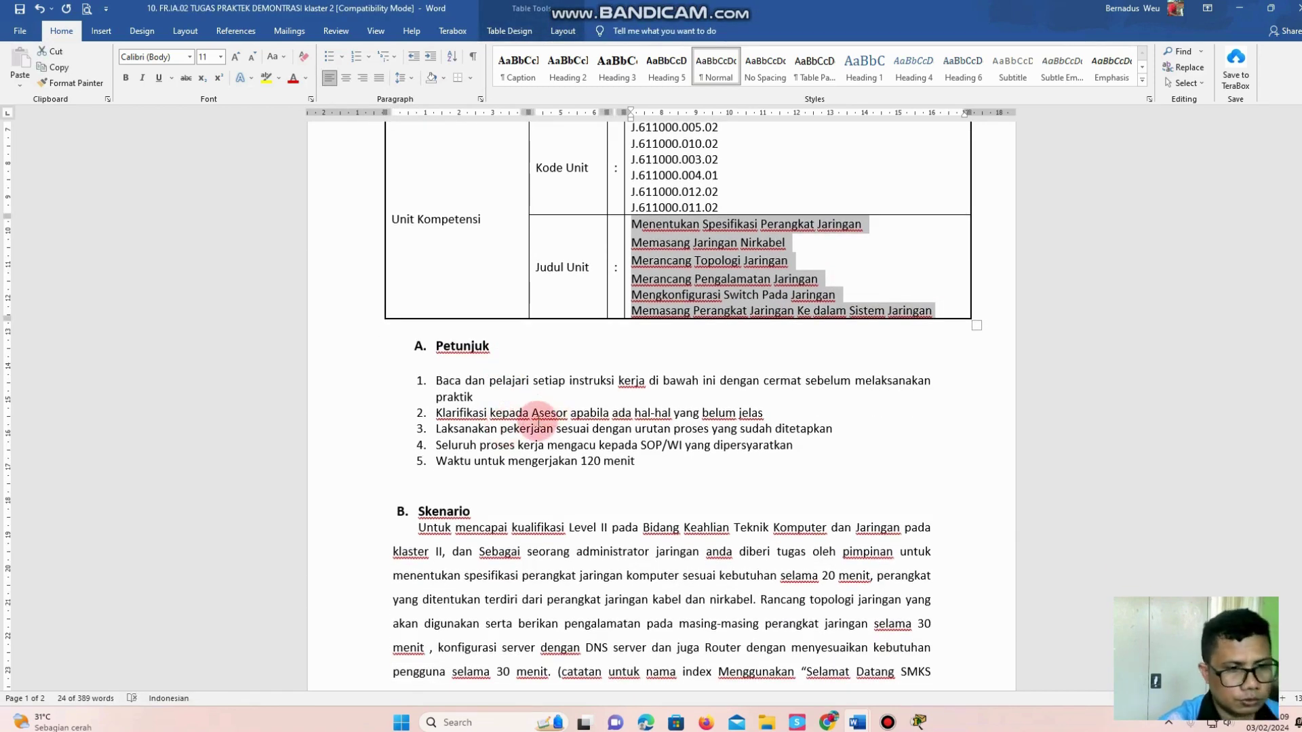
scroll(544, 416, down, 2)
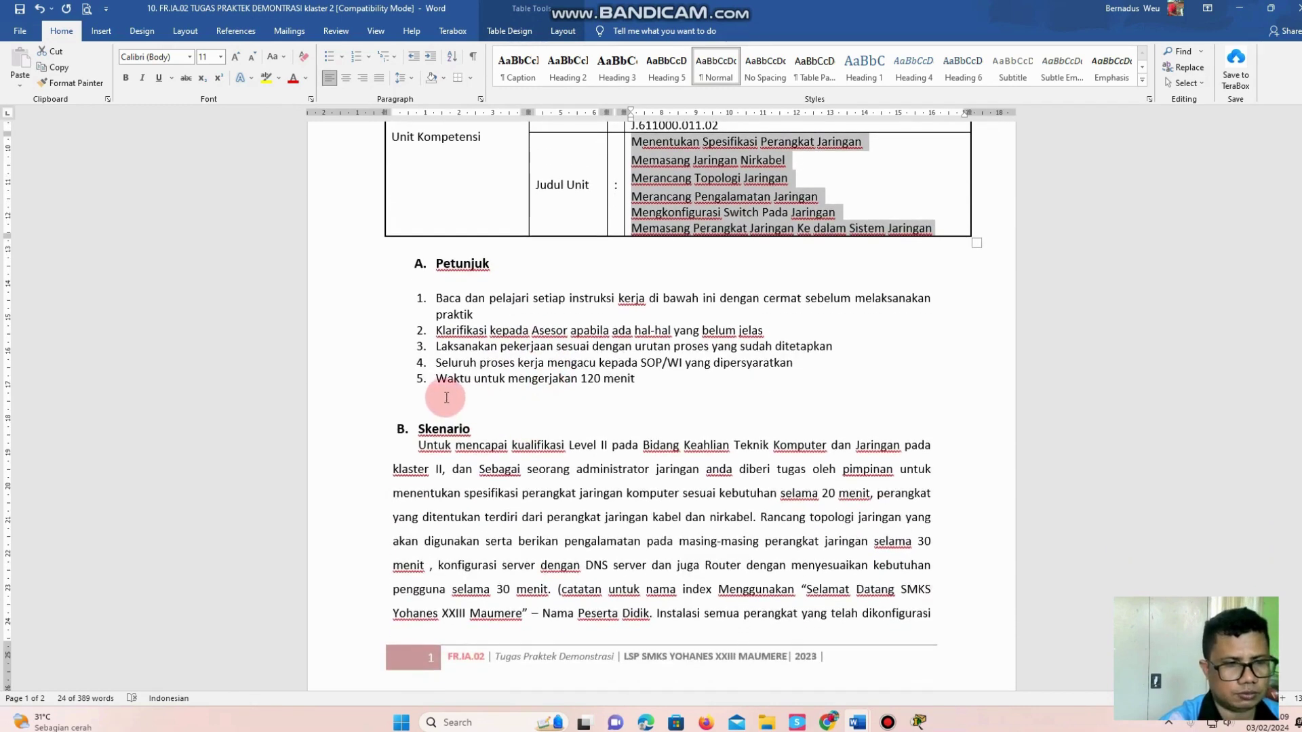
drag(436, 378, 619, 374)
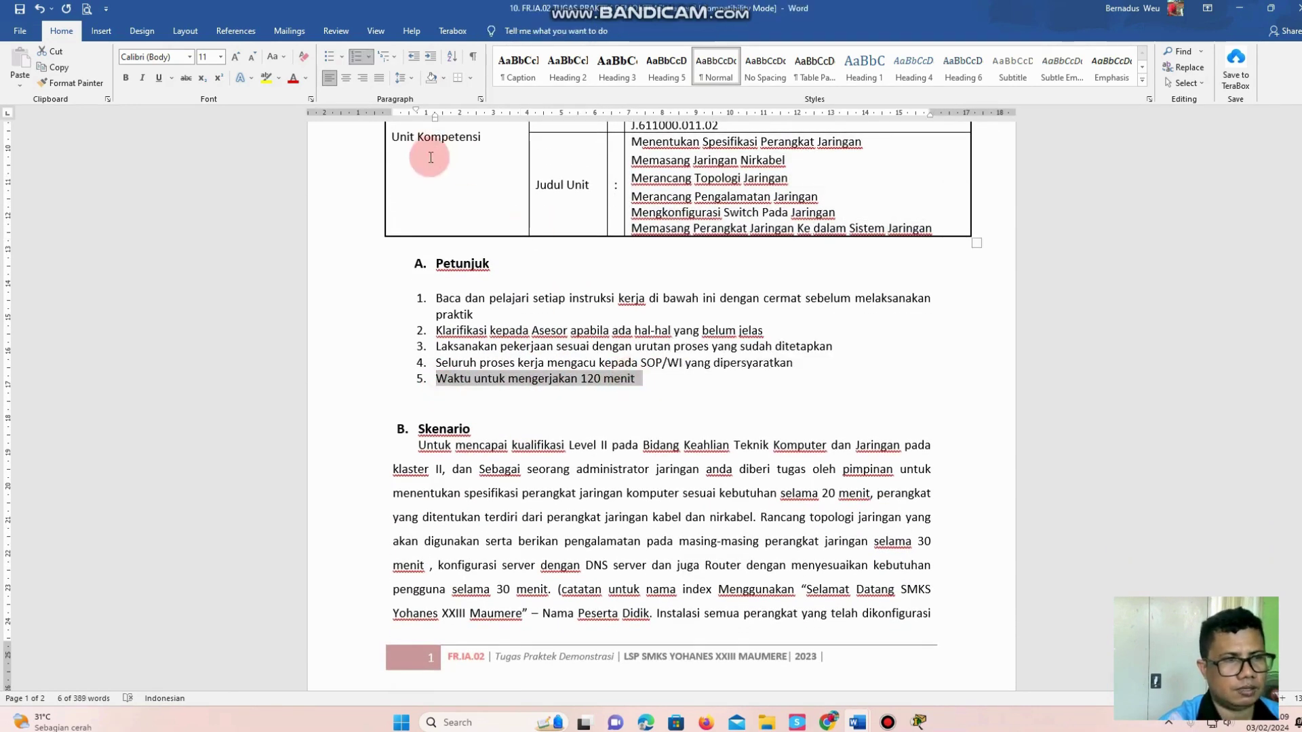
click(266, 78)
click(586, 324)
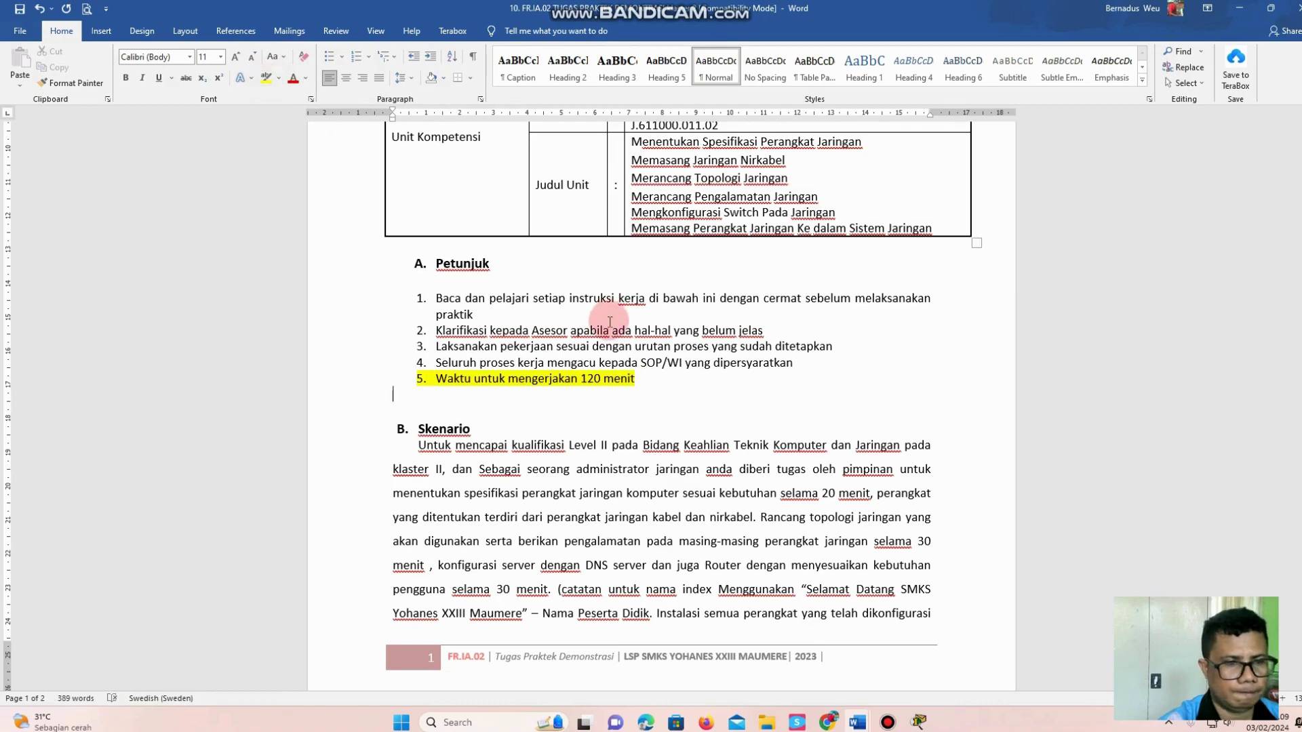
Step: Highlight "menentukan spesifikasi perangkat jaringan komputer sesuai kebutuhan selama 20 menit" and "perangkat jaringan kabel dan nirkabel" in yellow in the Skenario paragraph
scroll(583, 322, down, 3)
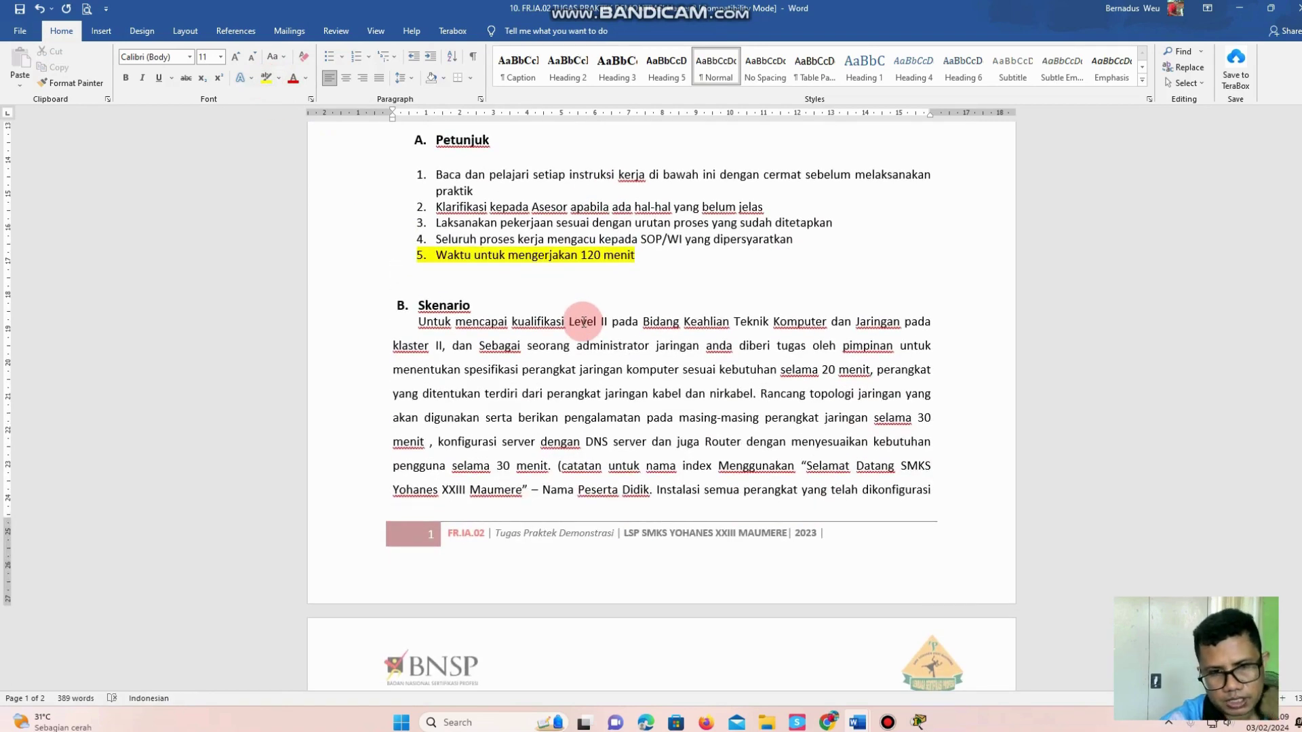
scroll(582, 319, down, 1)
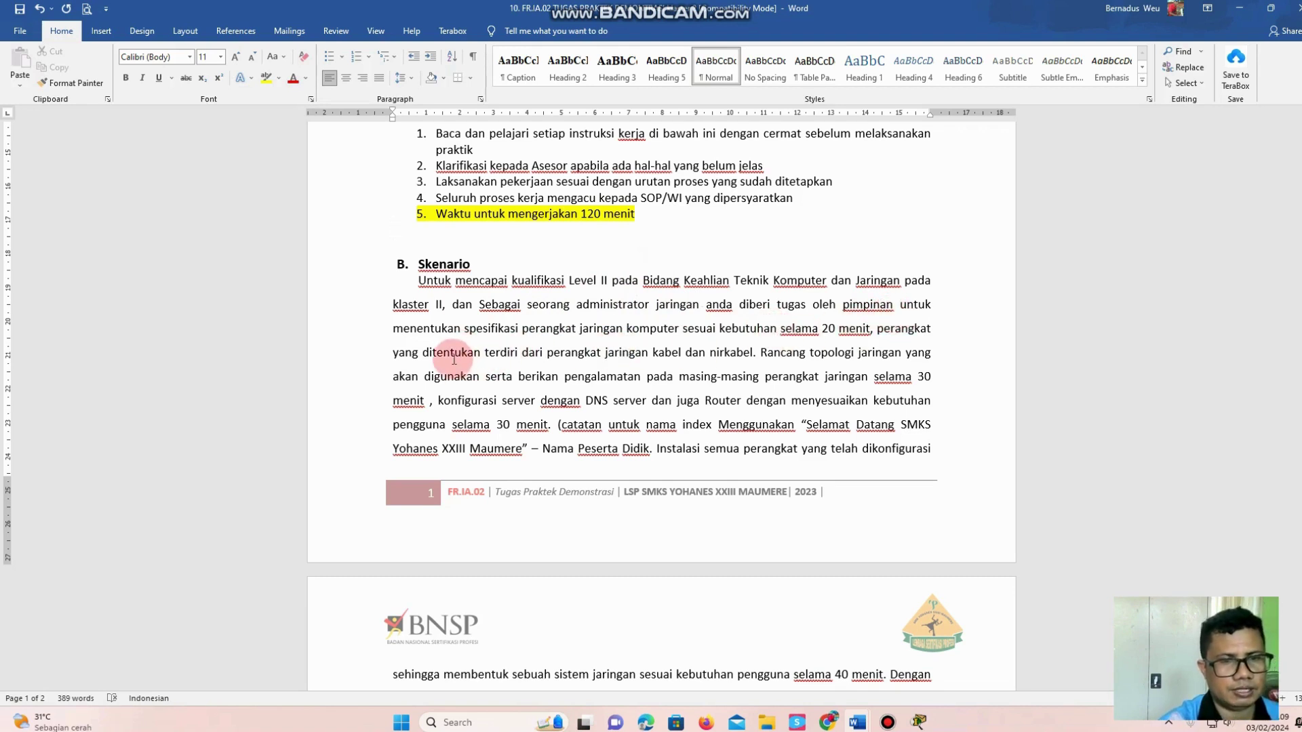
click(392, 329)
drag(424, 331, 870, 323)
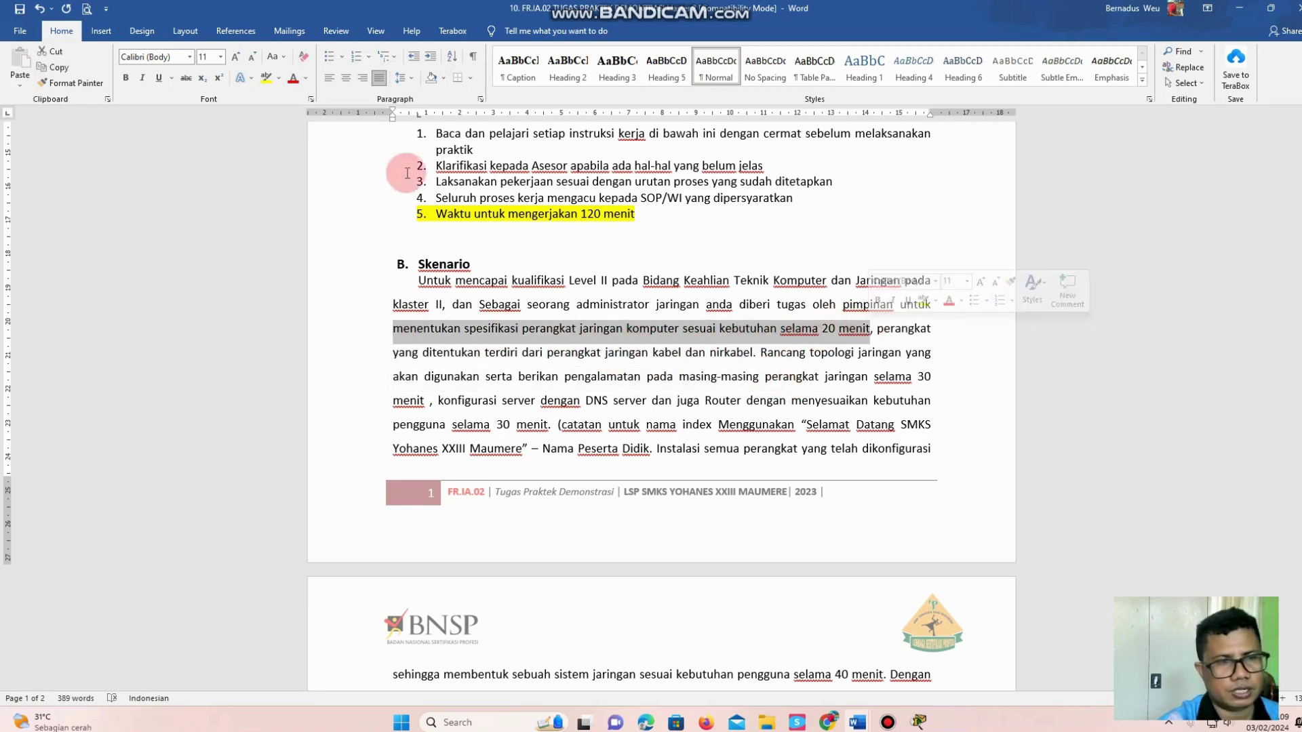
click(265, 80)
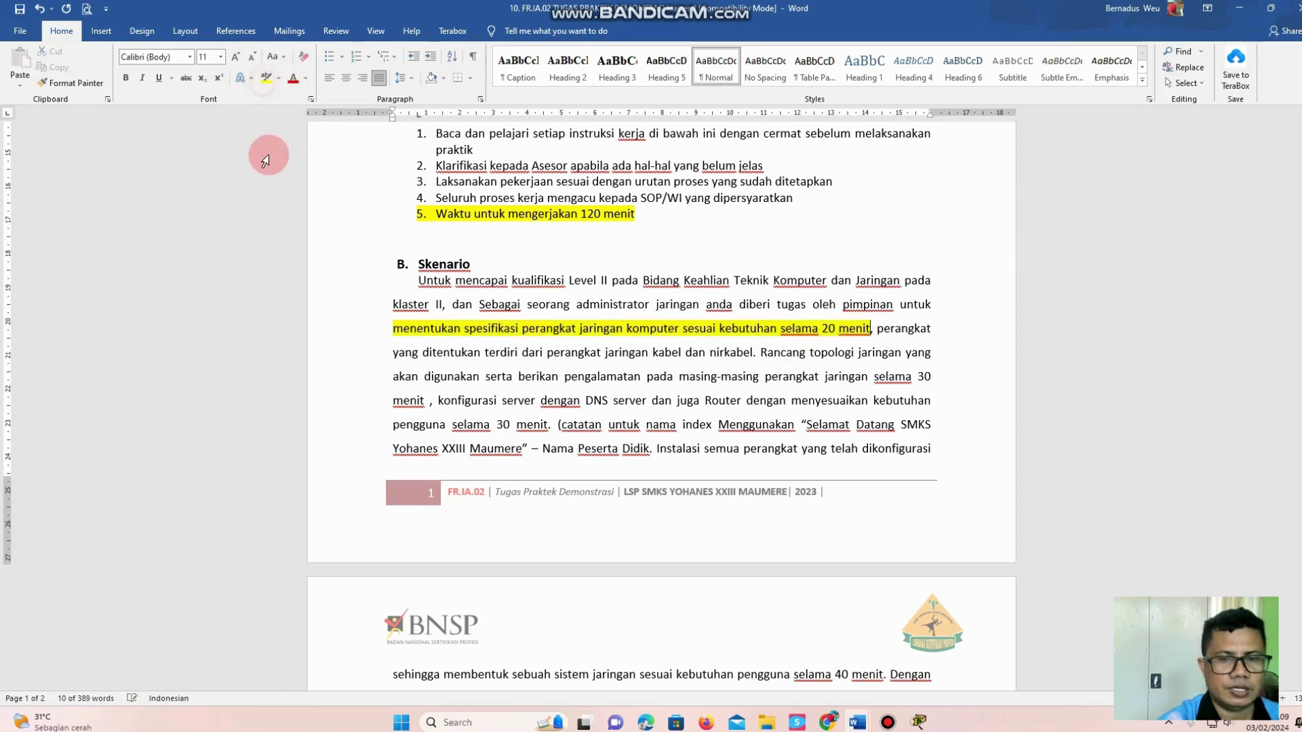
click(267, 161)
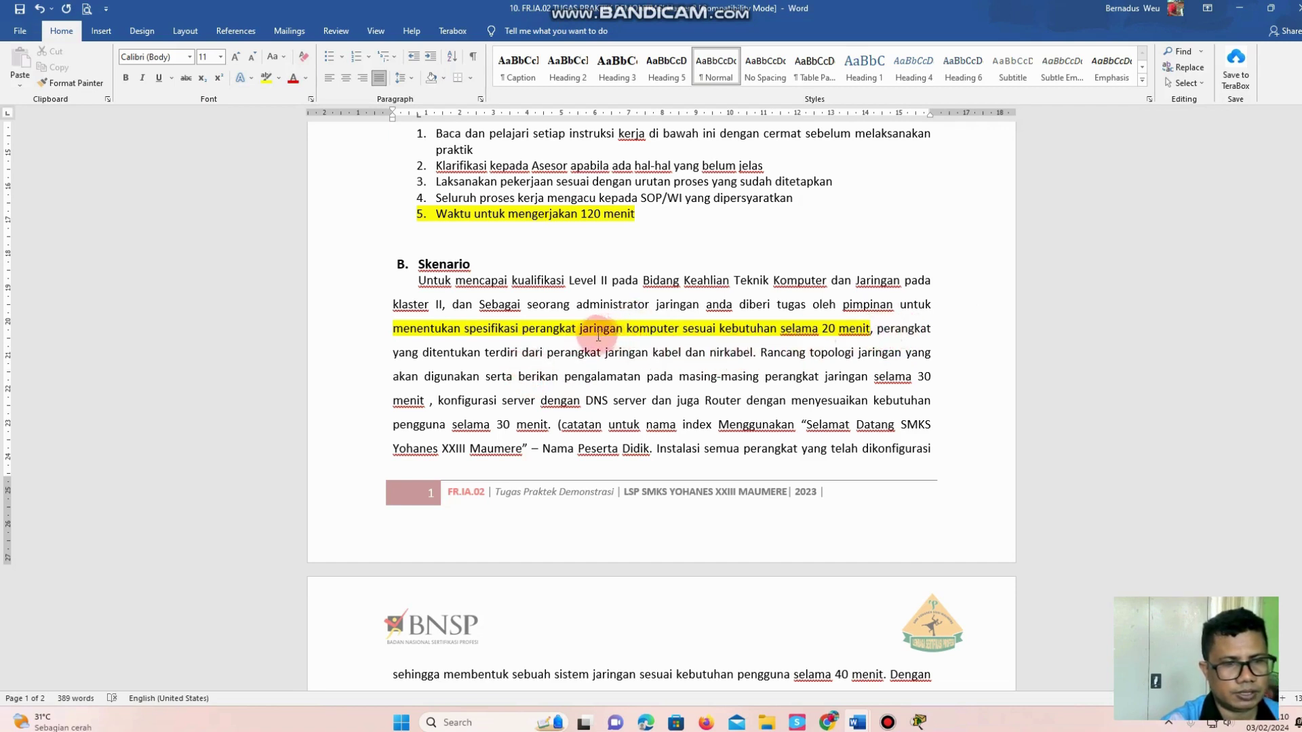
drag(547, 352, 751, 351)
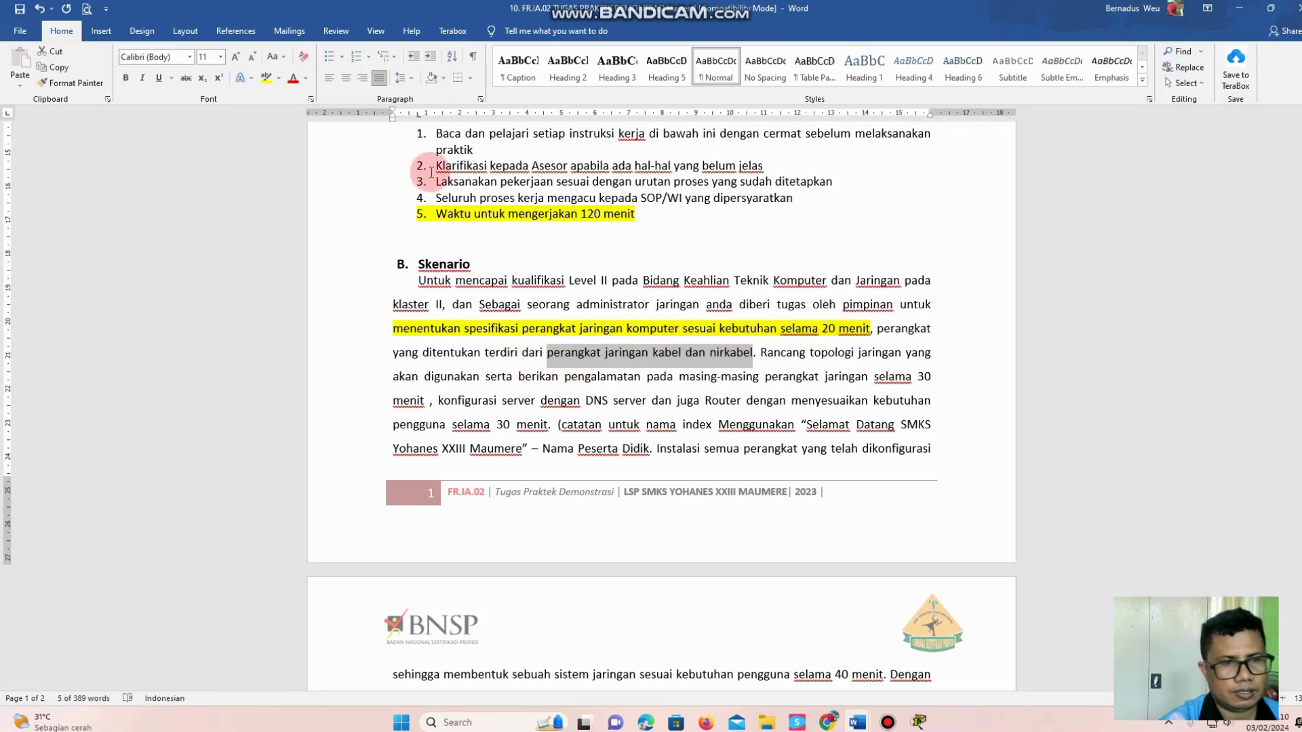
click(266, 77)
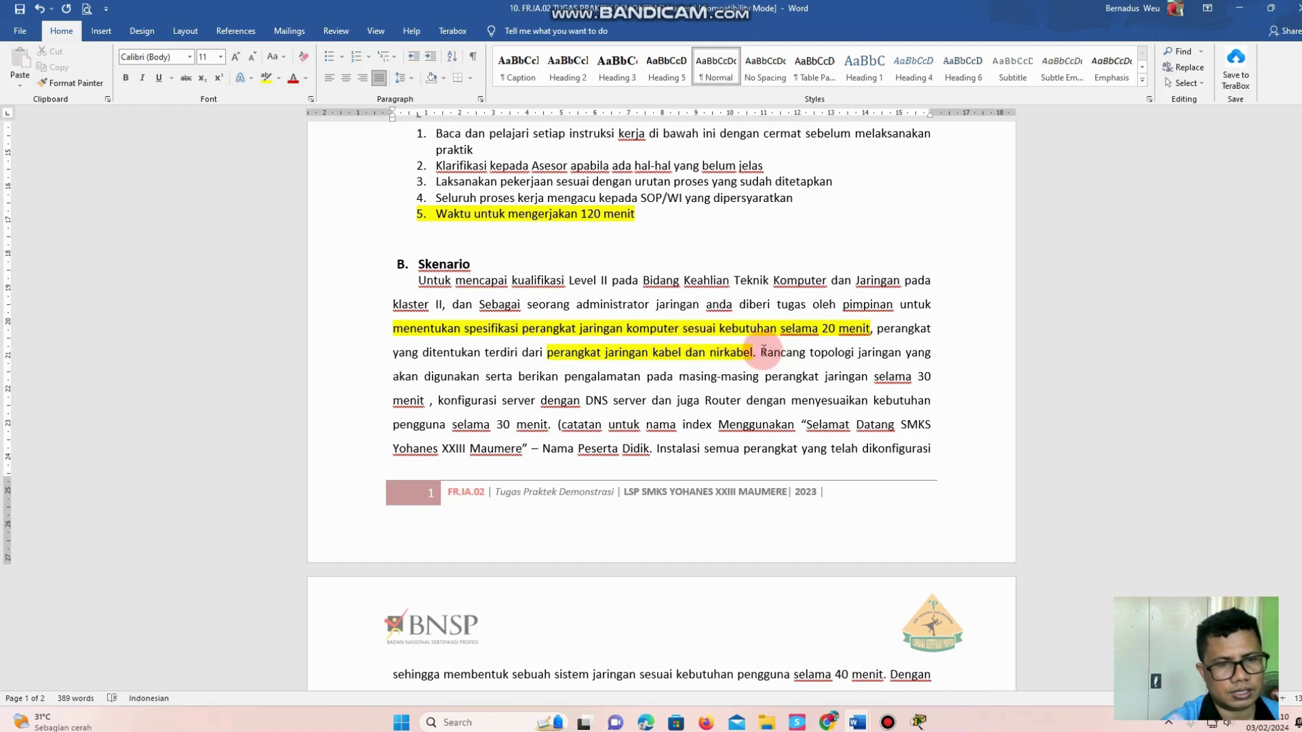
Step: Highlight "Rancang topologi jaringan yang akan digunakan" and "berikan pengalamatan pada masing-masing perangkat jaringan" in yellow in the Skenario paragraph
drag(760, 352, 484, 382)
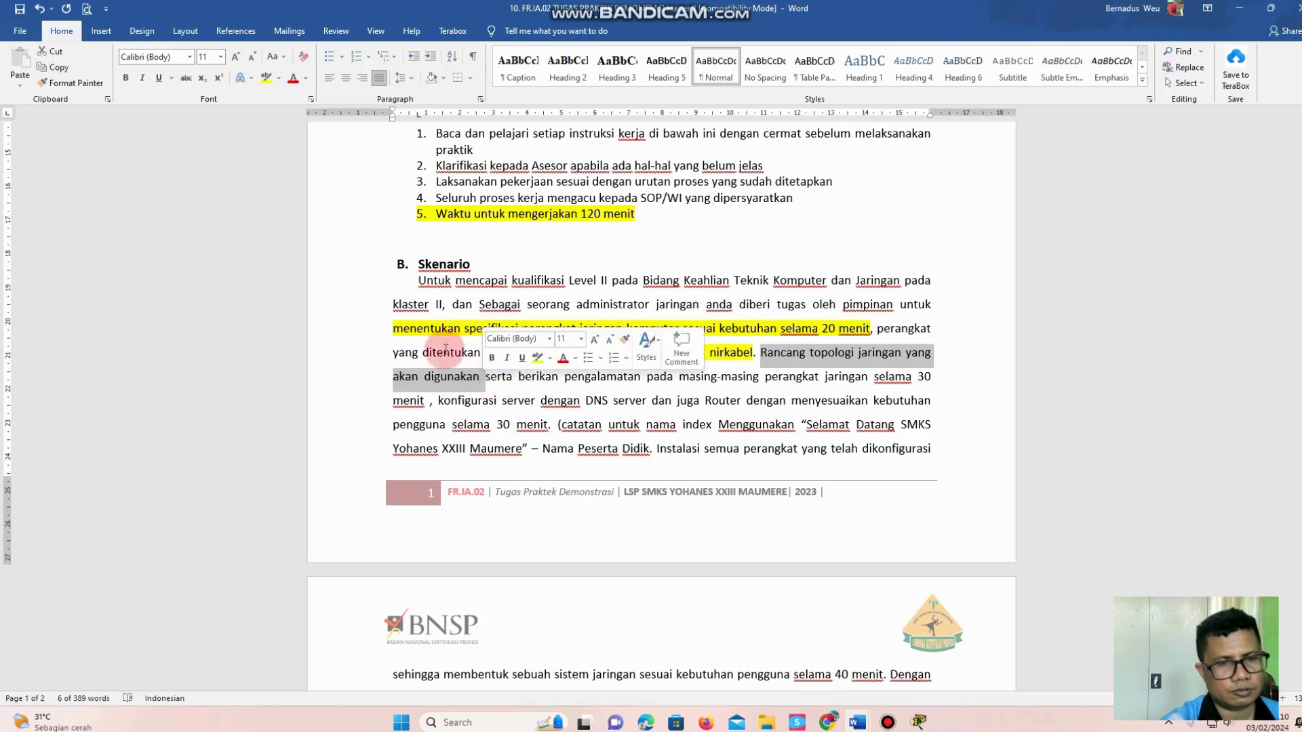
click(266, 77)
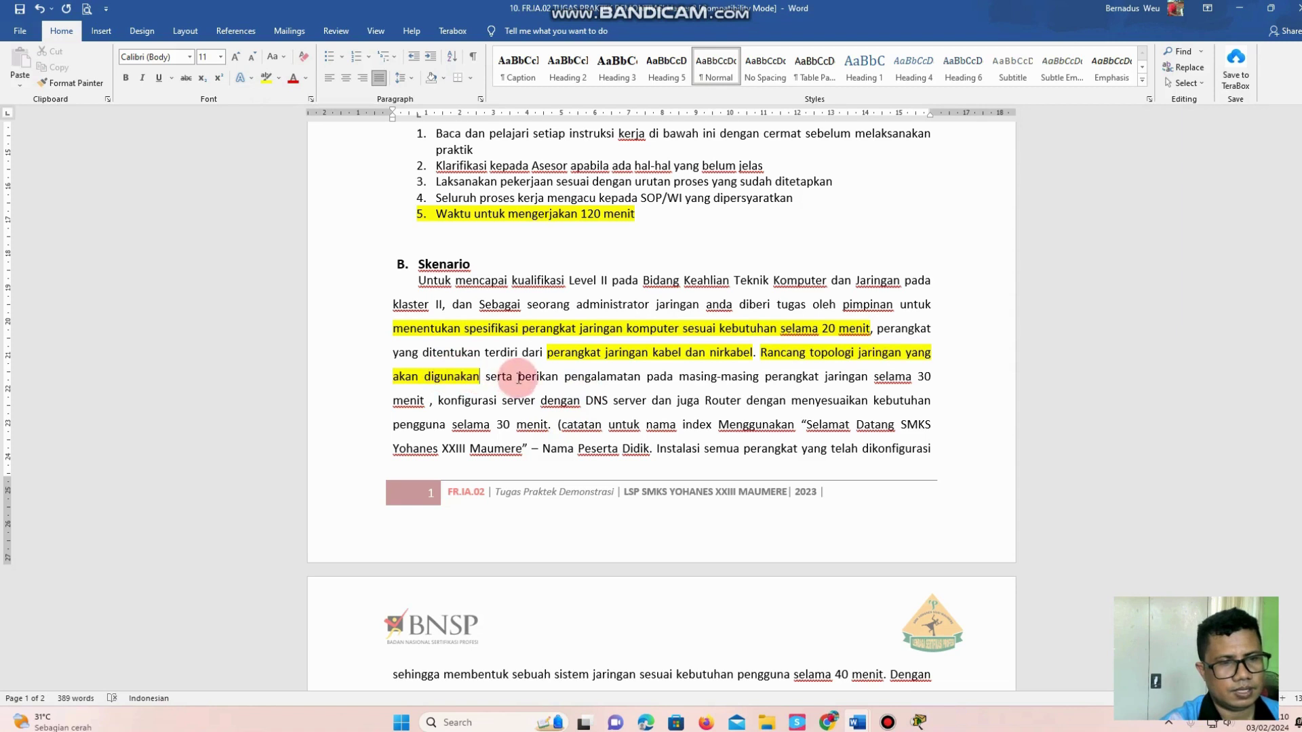
drag(518, 376, 844, 377)
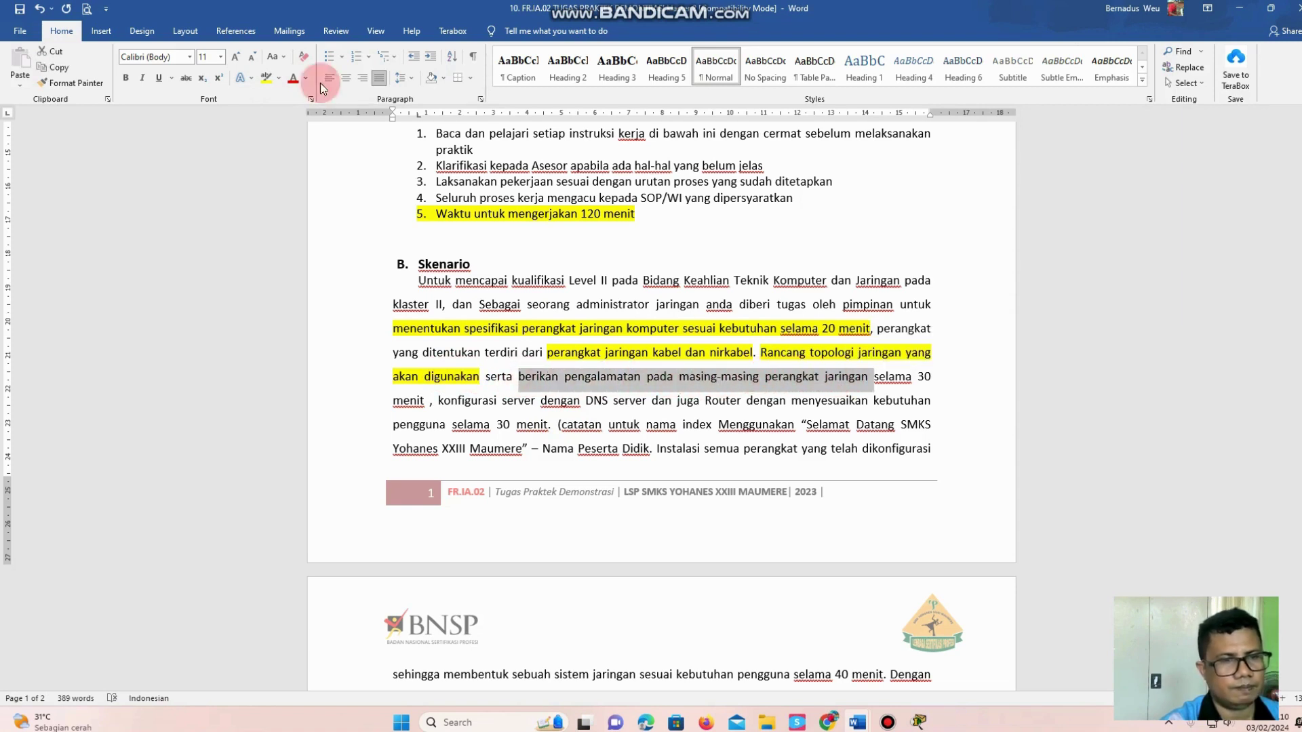
click(267, 81)
click(695, 337)
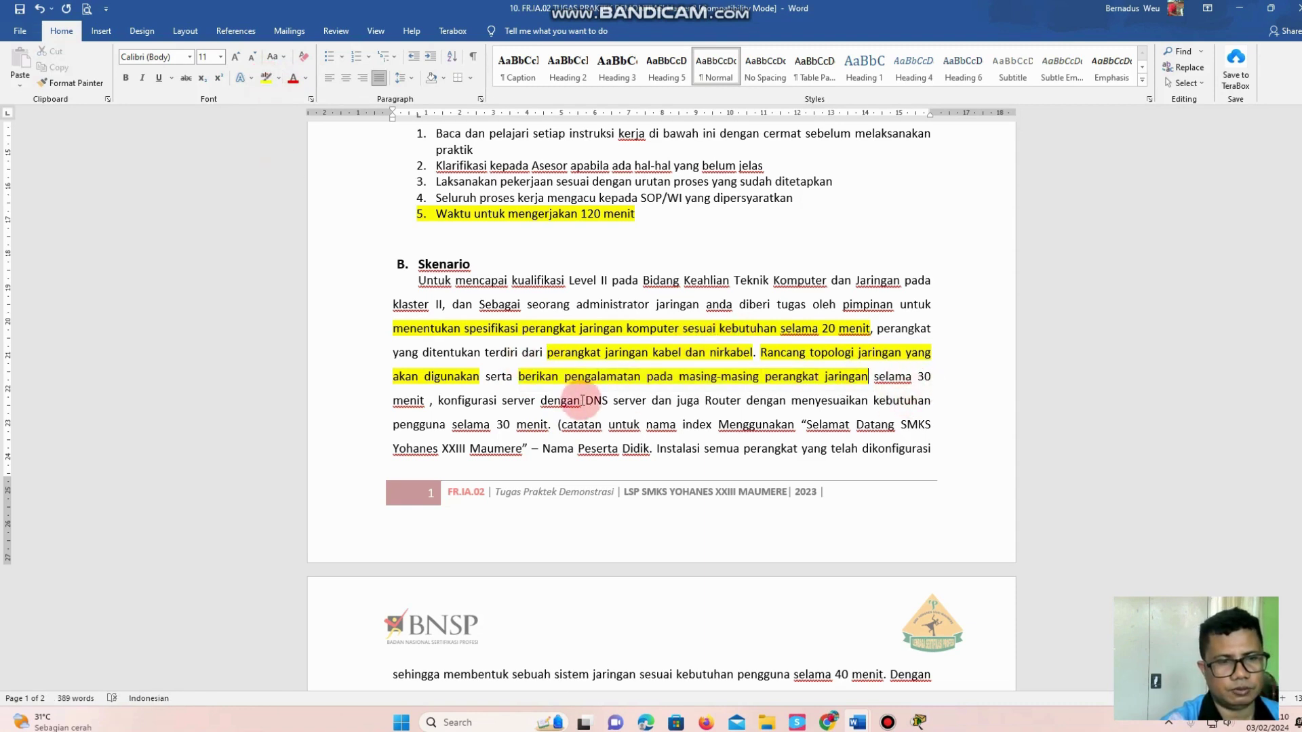
Step: Highlight "konfigurasi server dengan DNS server dan juga Router" in yellow in the Skenario paragraph
scroll(597, 394, down, 2)
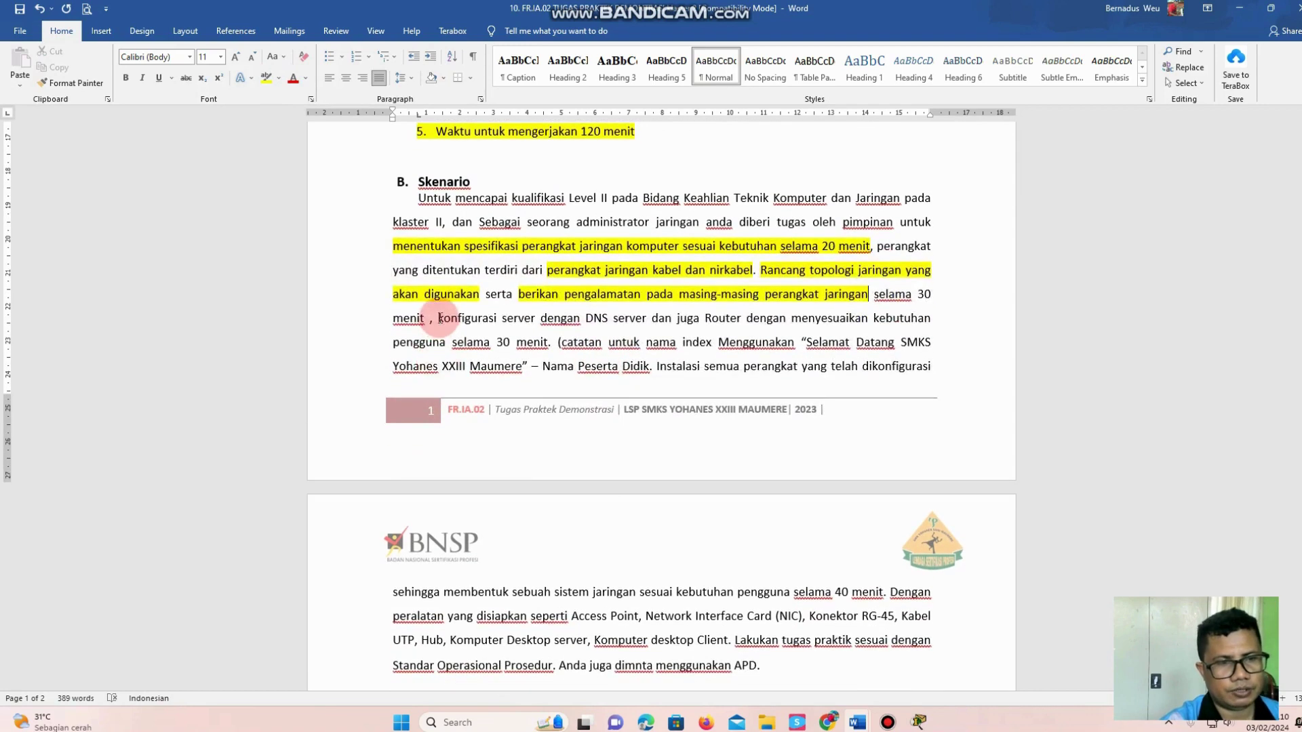
drag(439, 318, 739, 320)
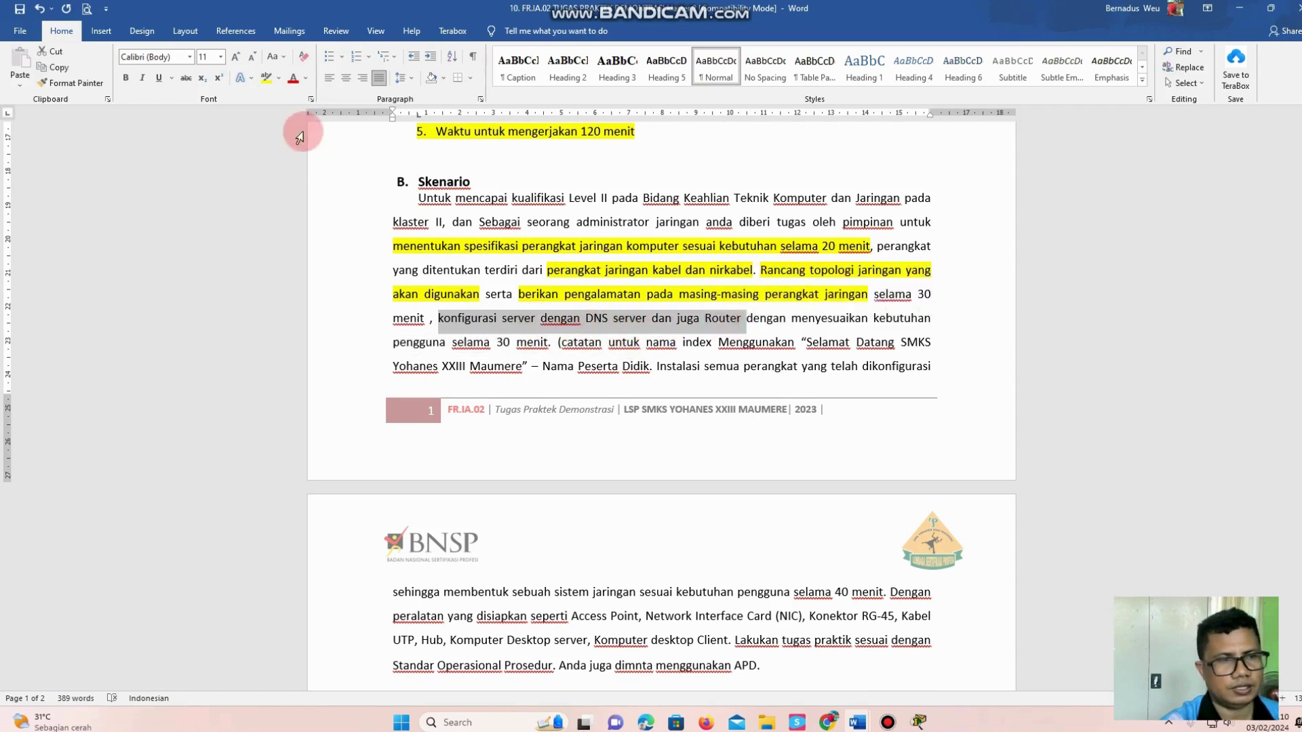
click(266, 77)
click(590, 360)
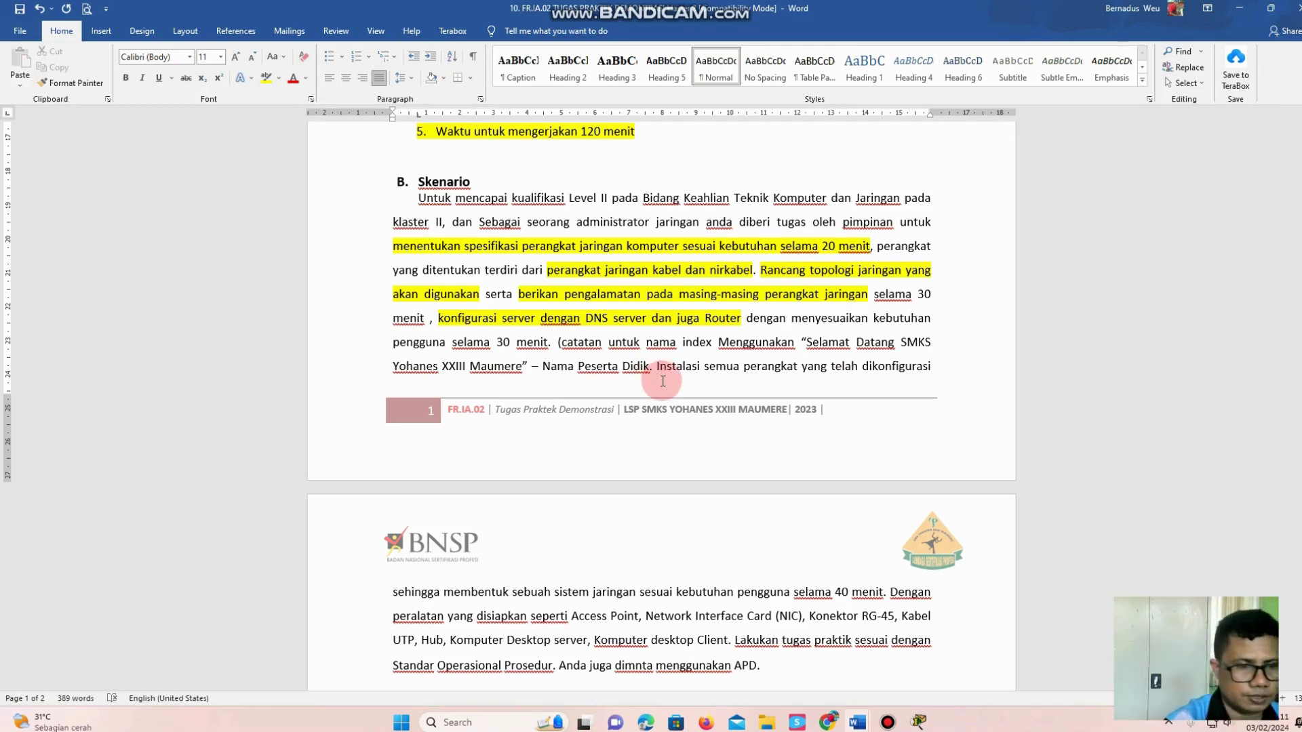
Step: Highlight "Access Point" and "Network Interface Card (NIC)," in yellow in the equipment list on page 2
scroll(663, 381, down, 5)
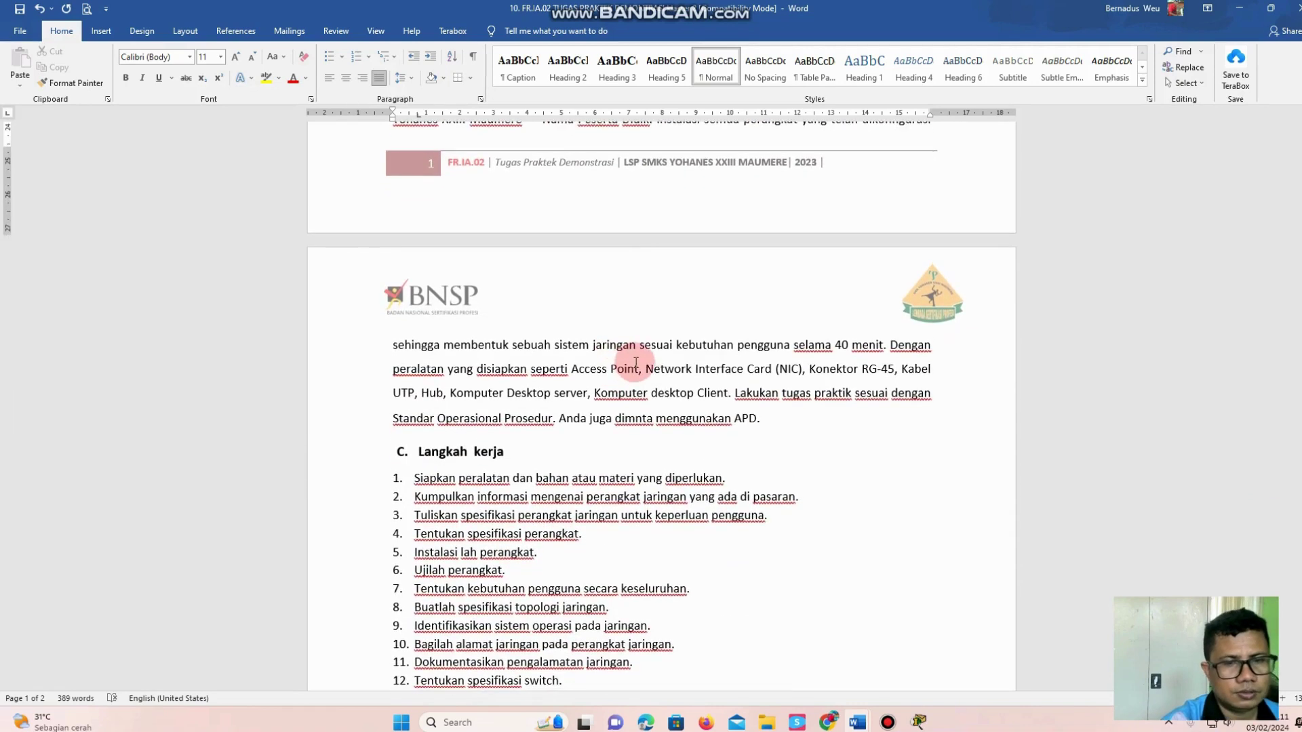
scroll(635, 361, down, 2)
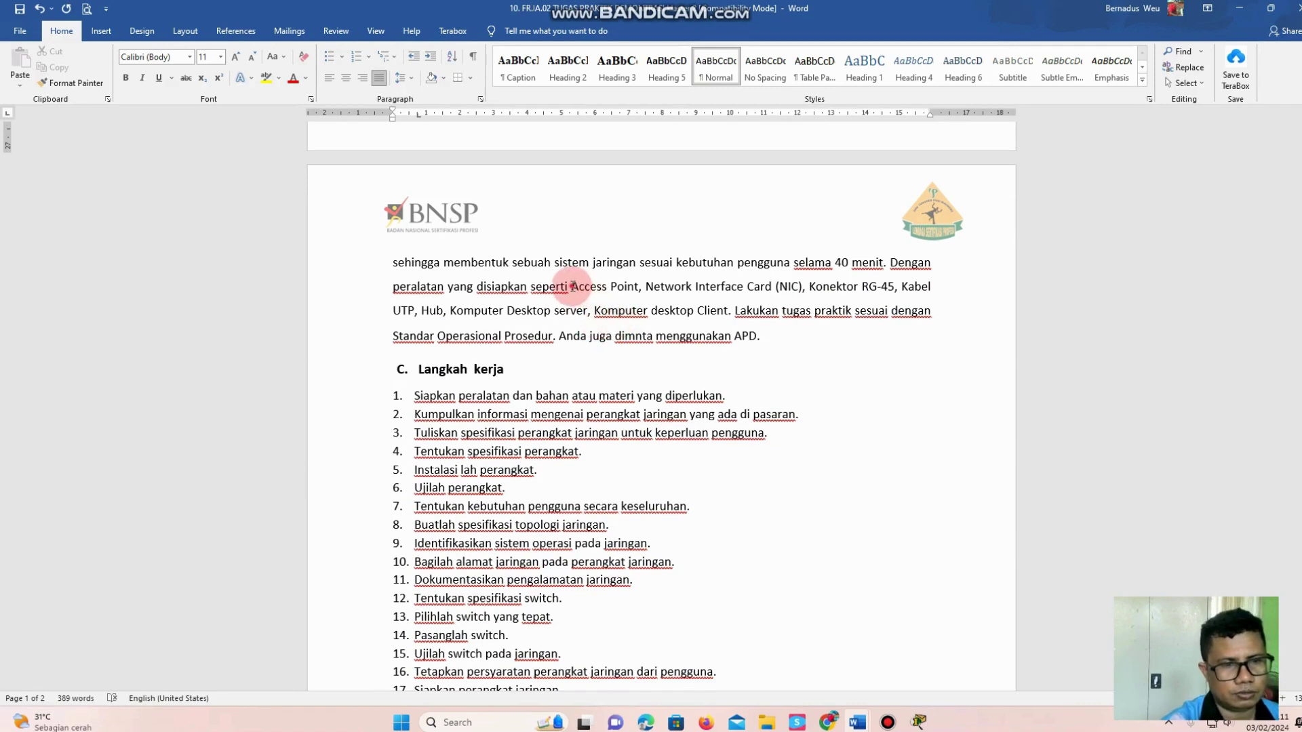
drag(572, 287, 633, 292)
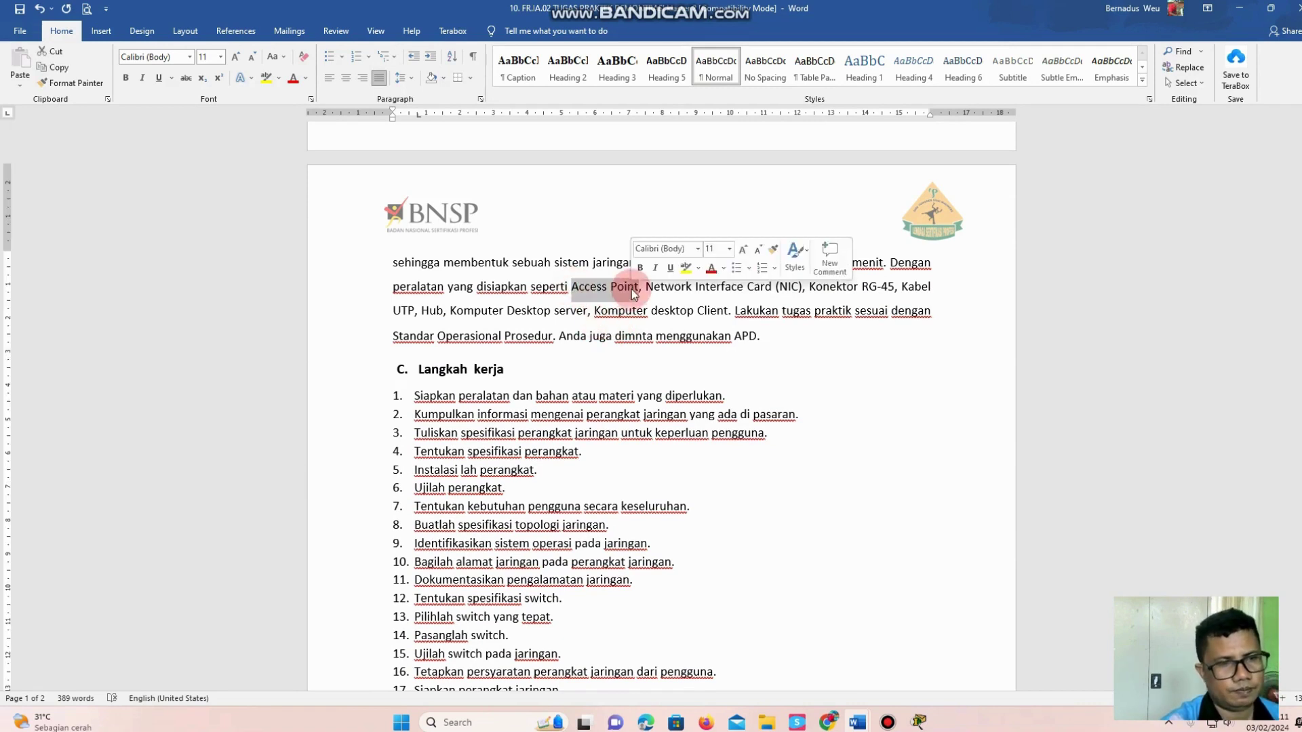
click(266, 78)
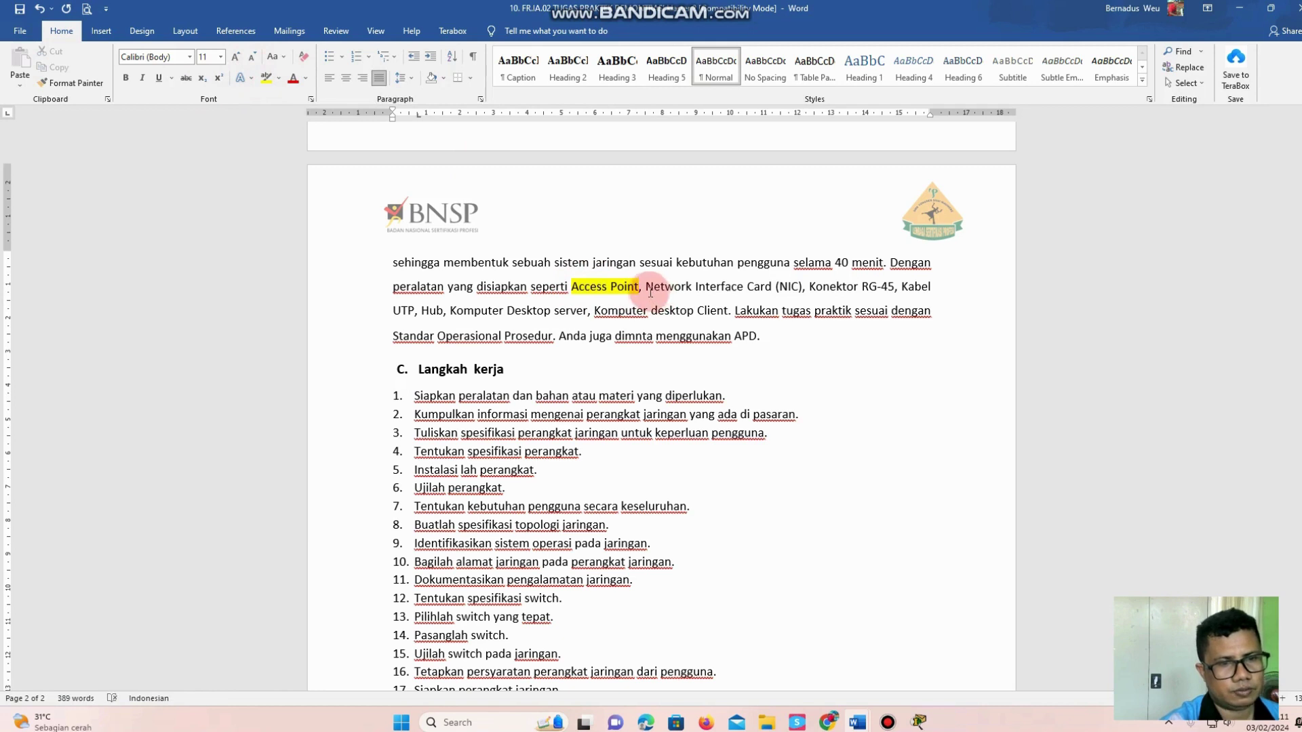
drag(645, 286, 807, 286)
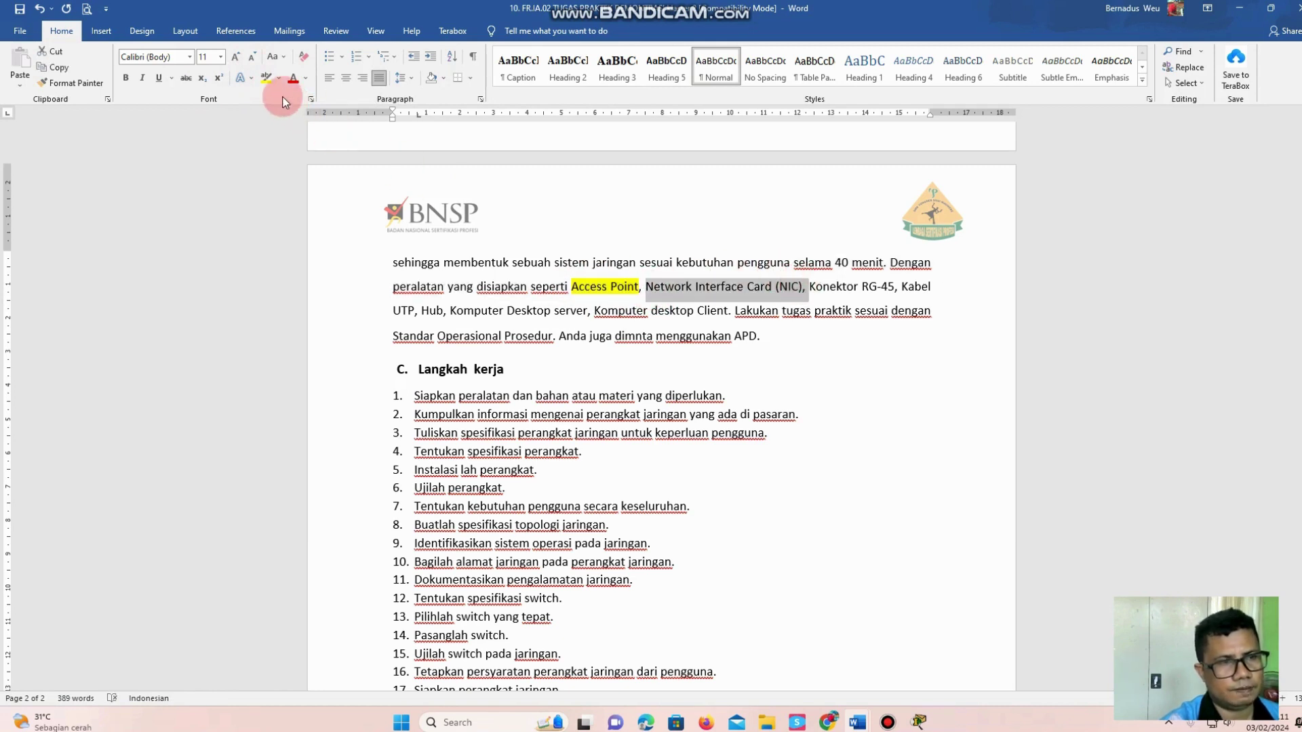
click(267, 79)
click(682, 310)
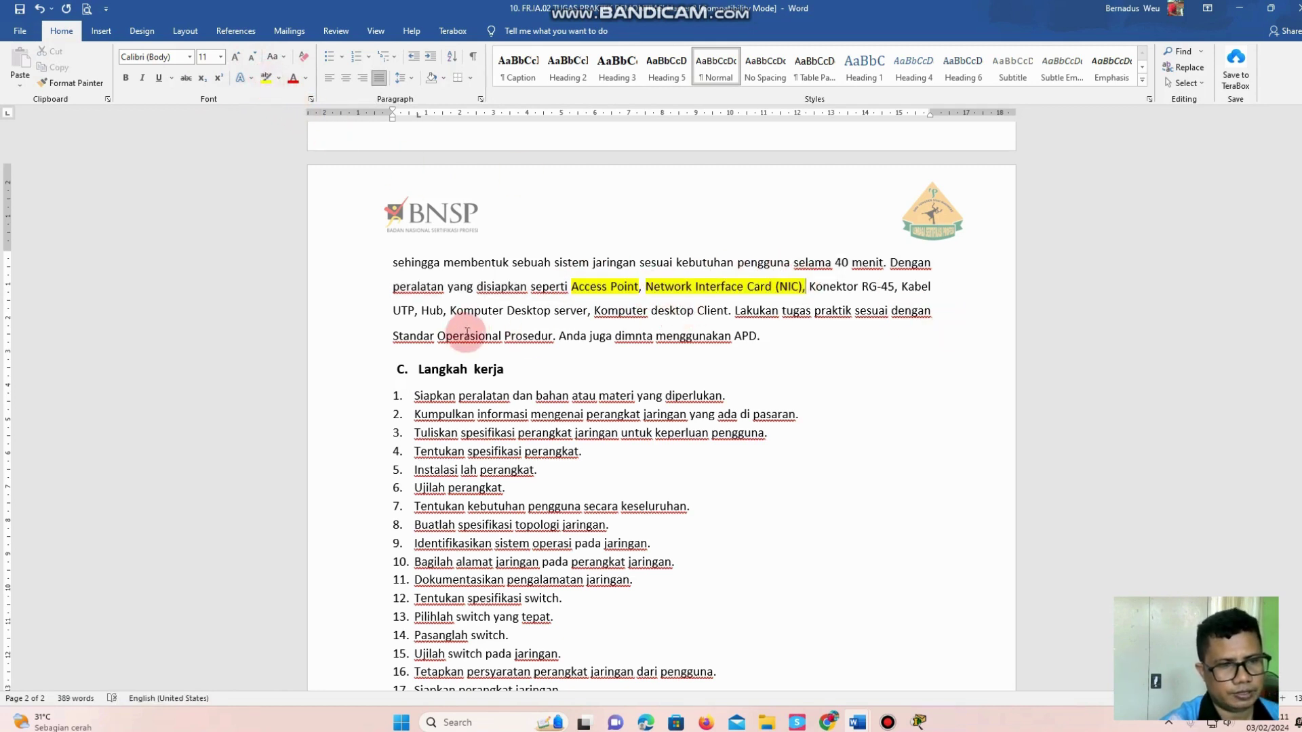
Step: Replace the word "Hub" with "Router" in the equipment list, keeping the comma after it
drag(437, 311, 421, 313)
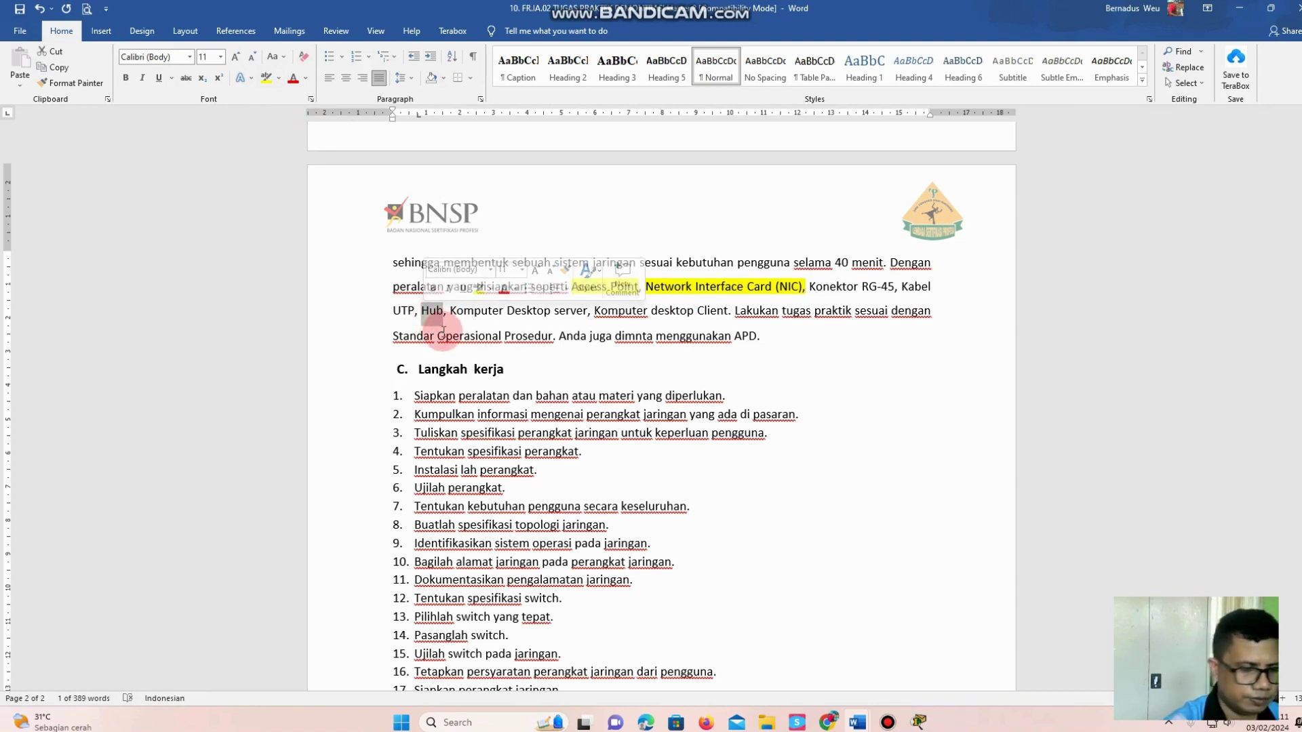
text(Rotue)
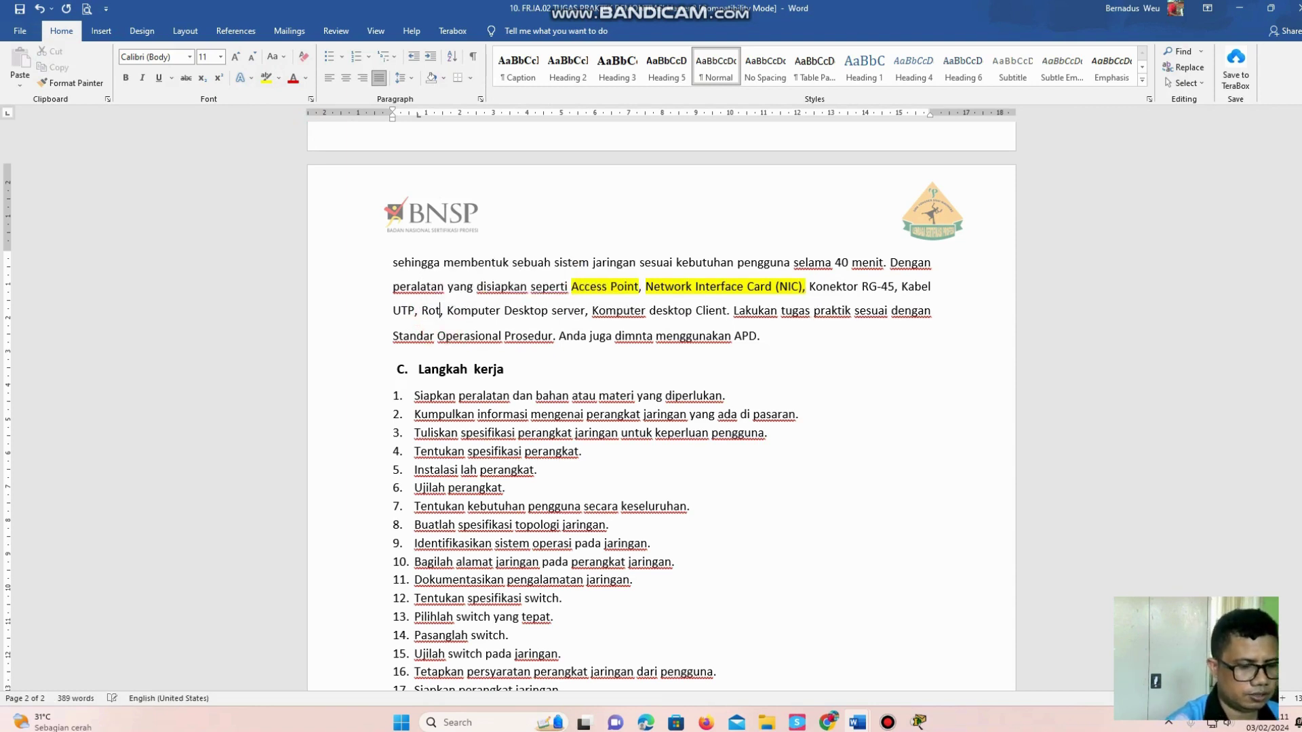
text(rt)
key(BackSpace)
key(BackSpace)
key(BackSpace)
key(BackSpace)
key(BackSpace)
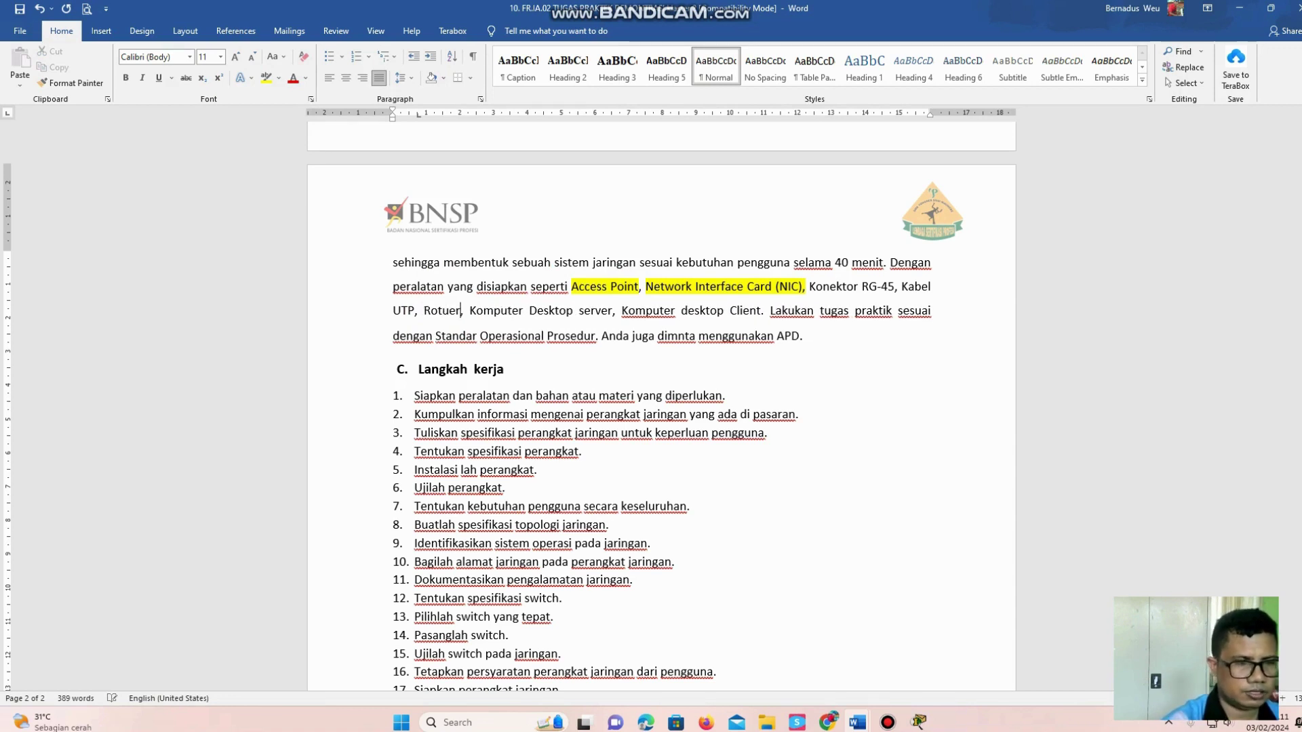
text(uter)
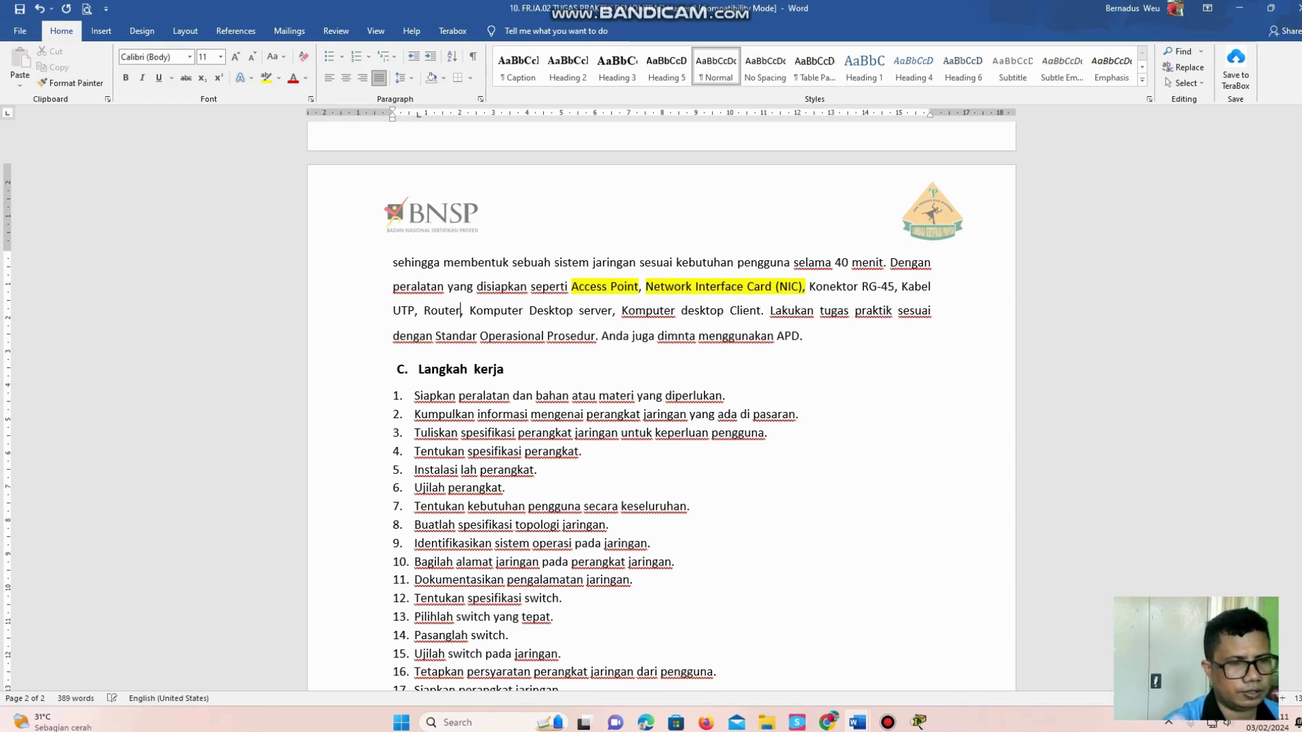
text(,)
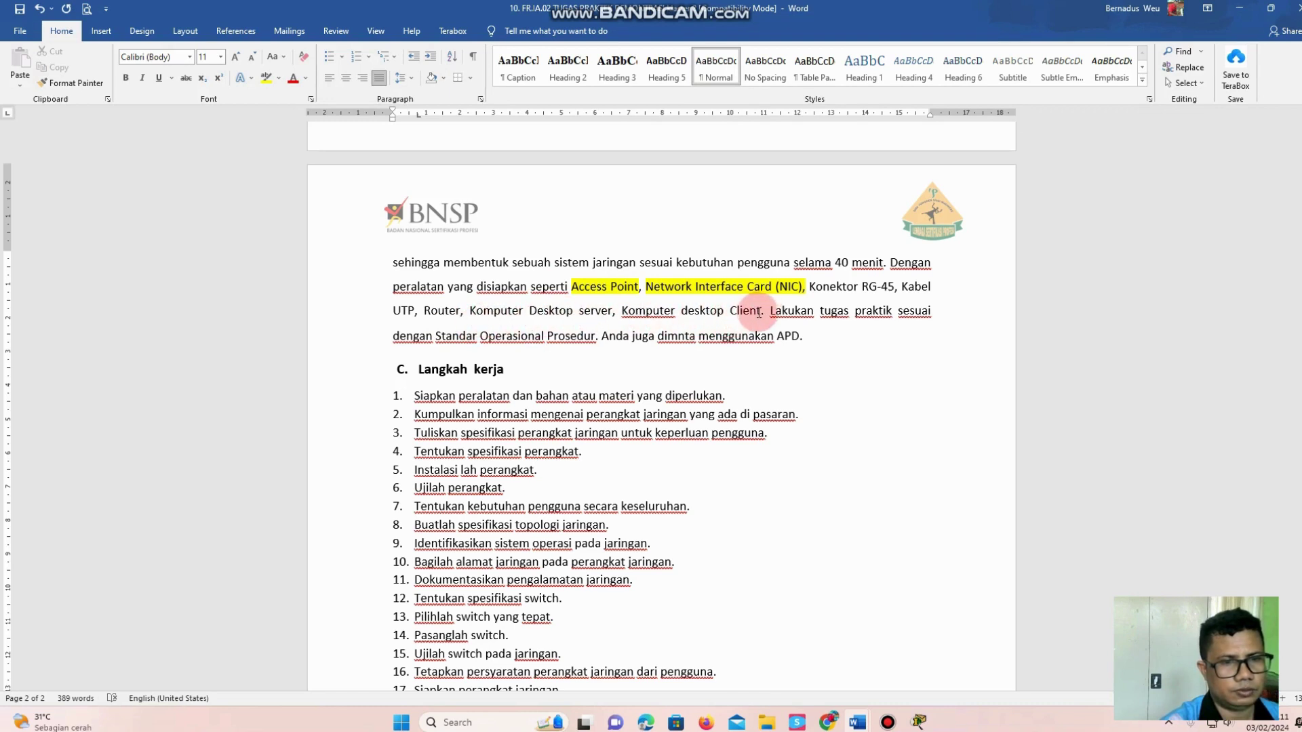
Step: Highlight "UTP, Router, Komputer Desktop server, Komputer desktop Client" in yellow in the equipment list
drag(759, 312, 392, 313)
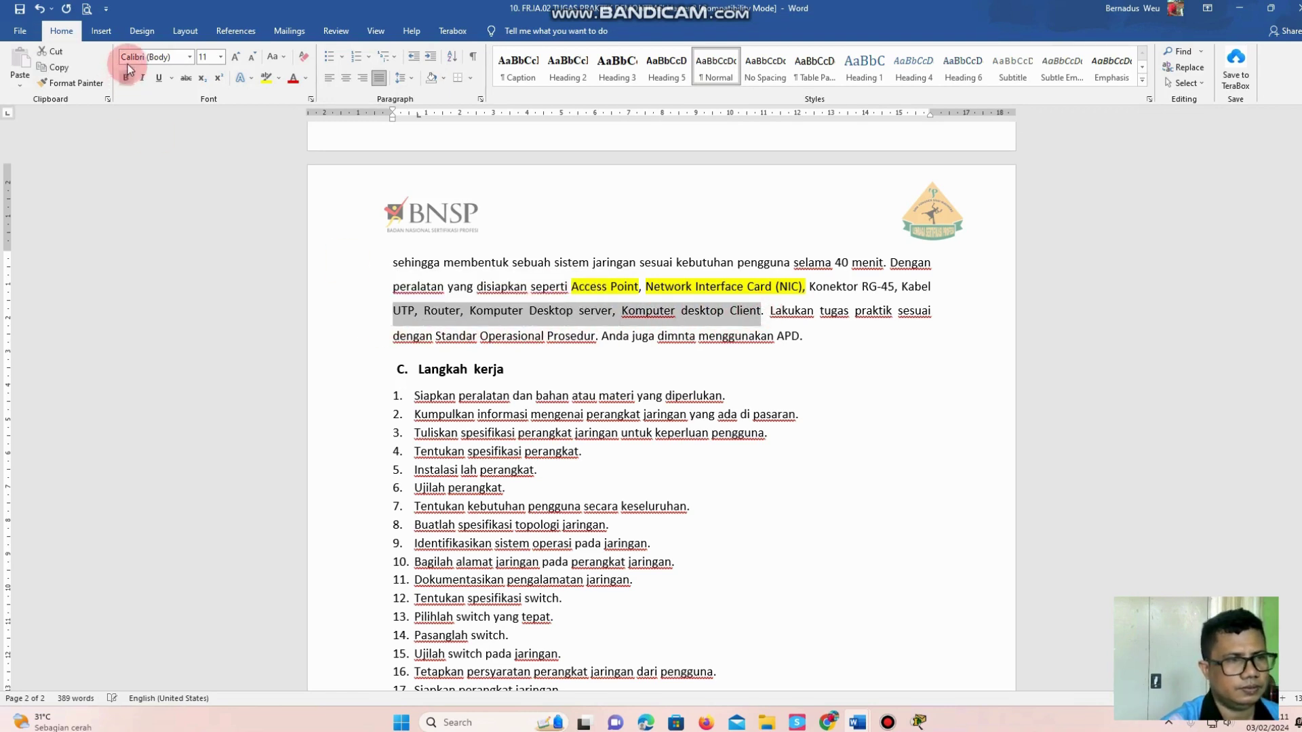
click(267, 80)
click(892, 288)
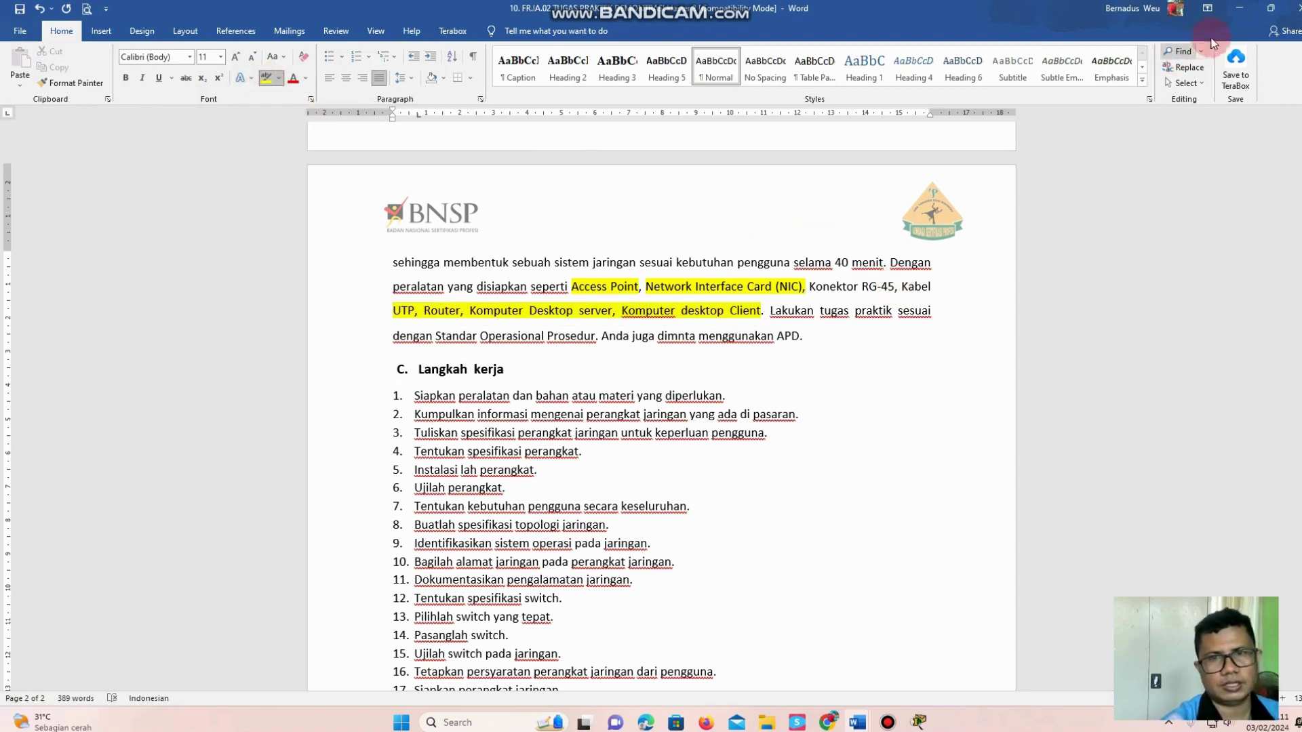
Step: Switch to Cisco Packet Tracer Instructor and start a text note near the top of the empty logical workspace
click(1238, 17)
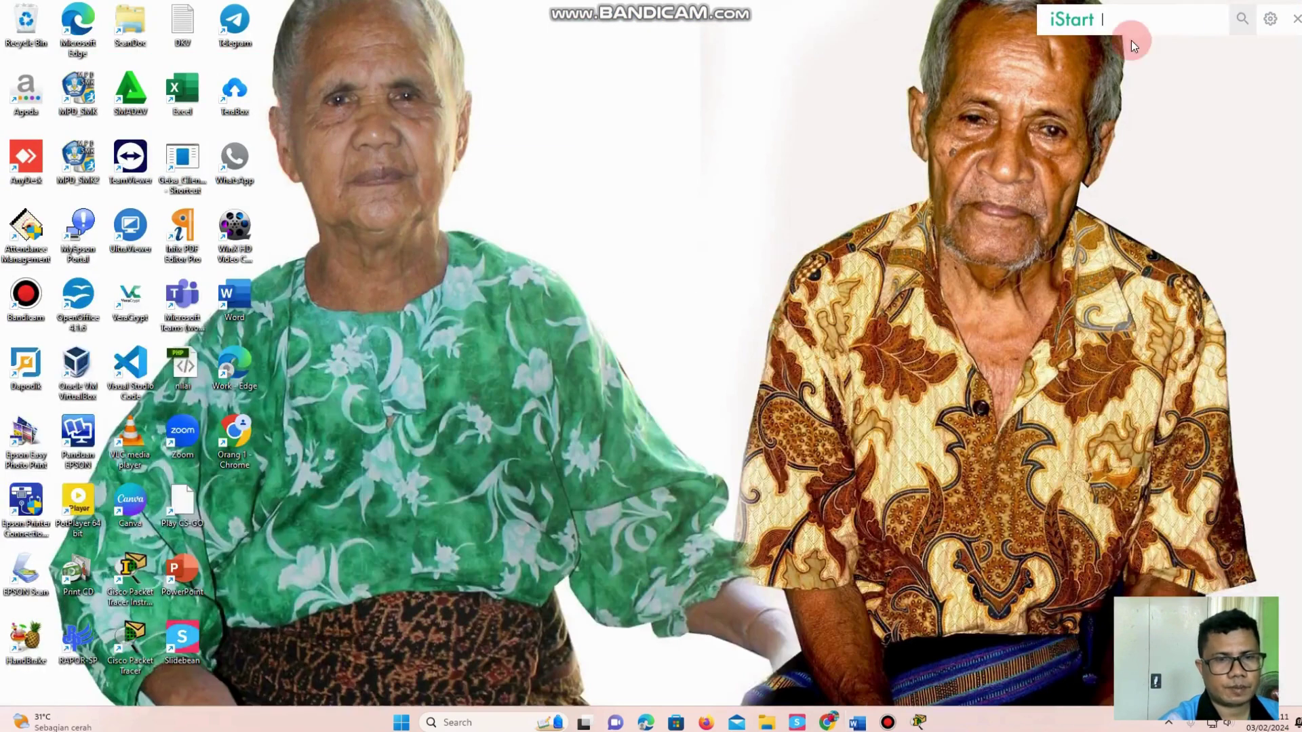
right_click(772, 484)
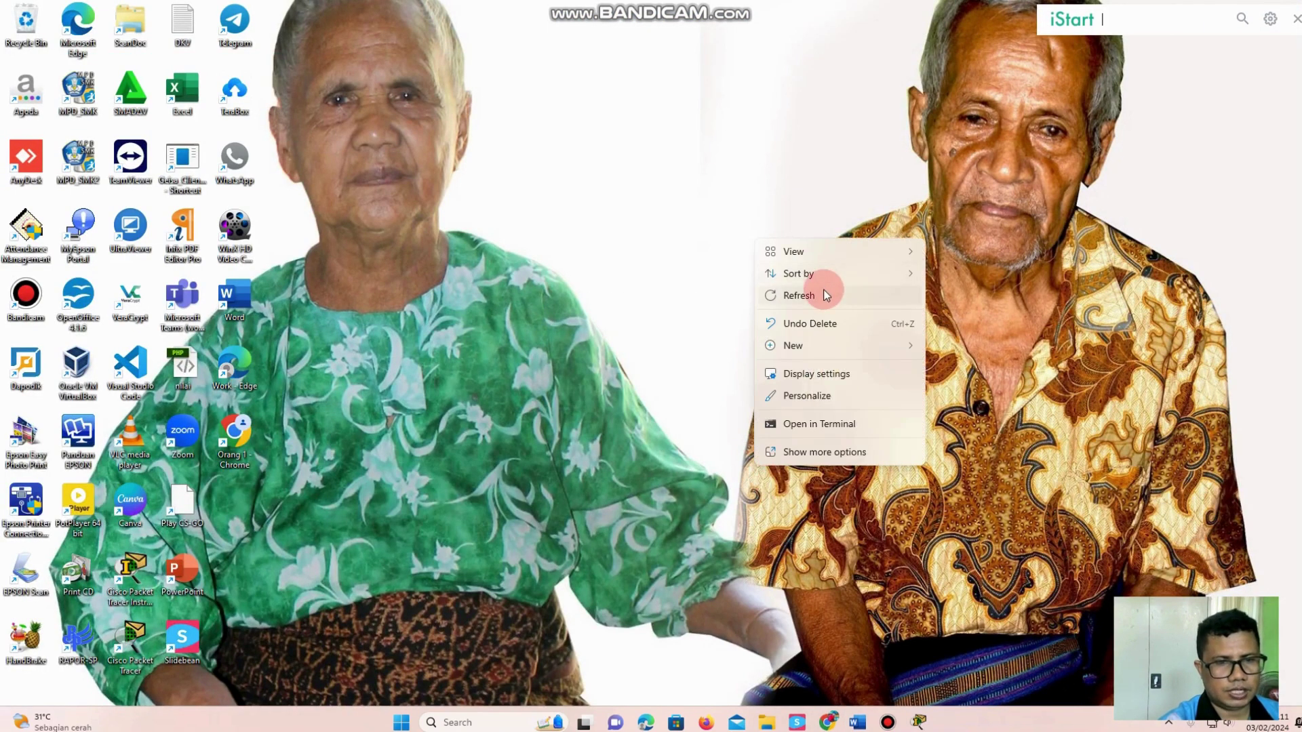
click(822, 293)
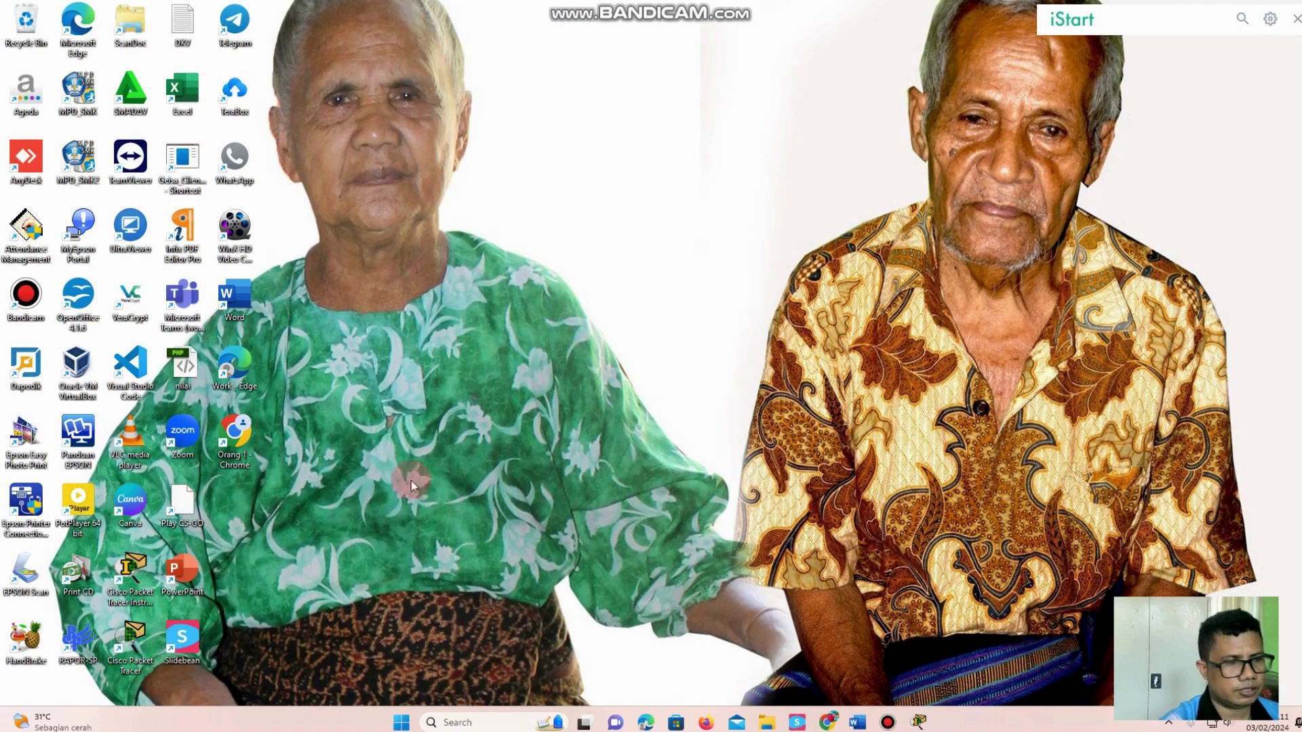
mouse_move(918, 722)
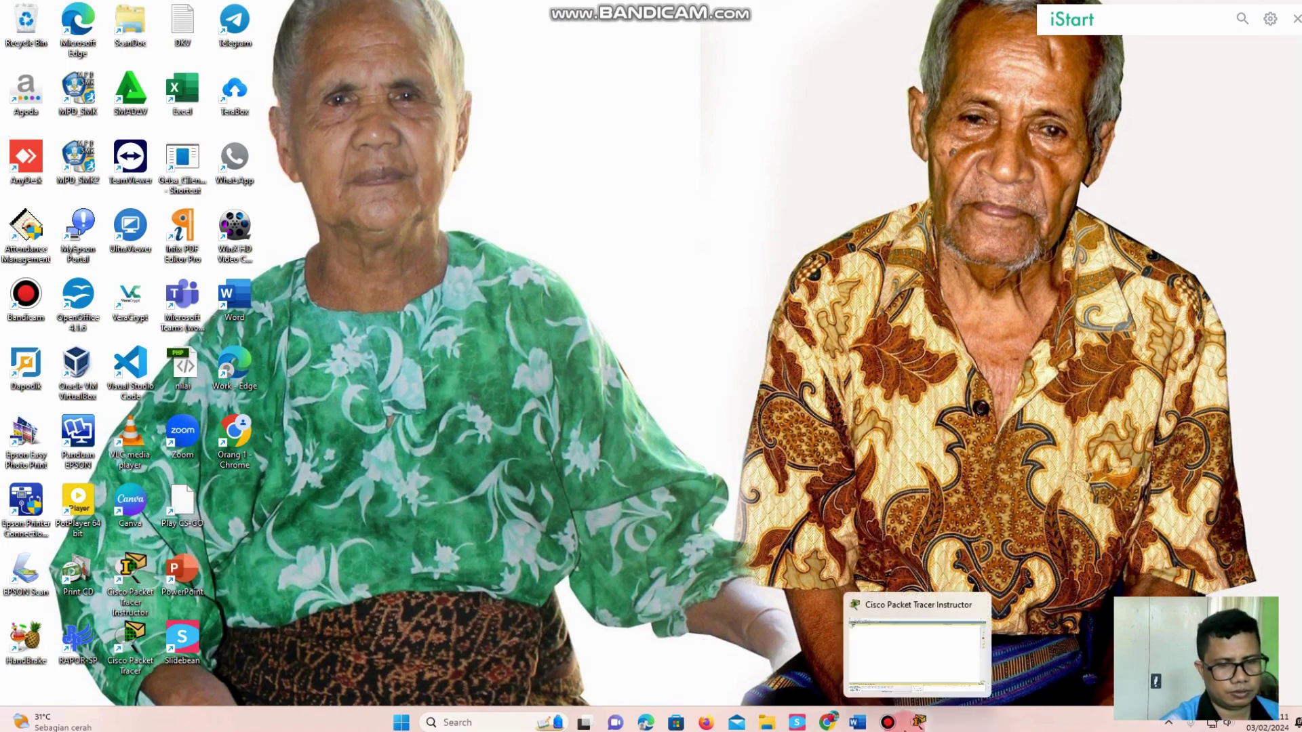
click(875, 622)
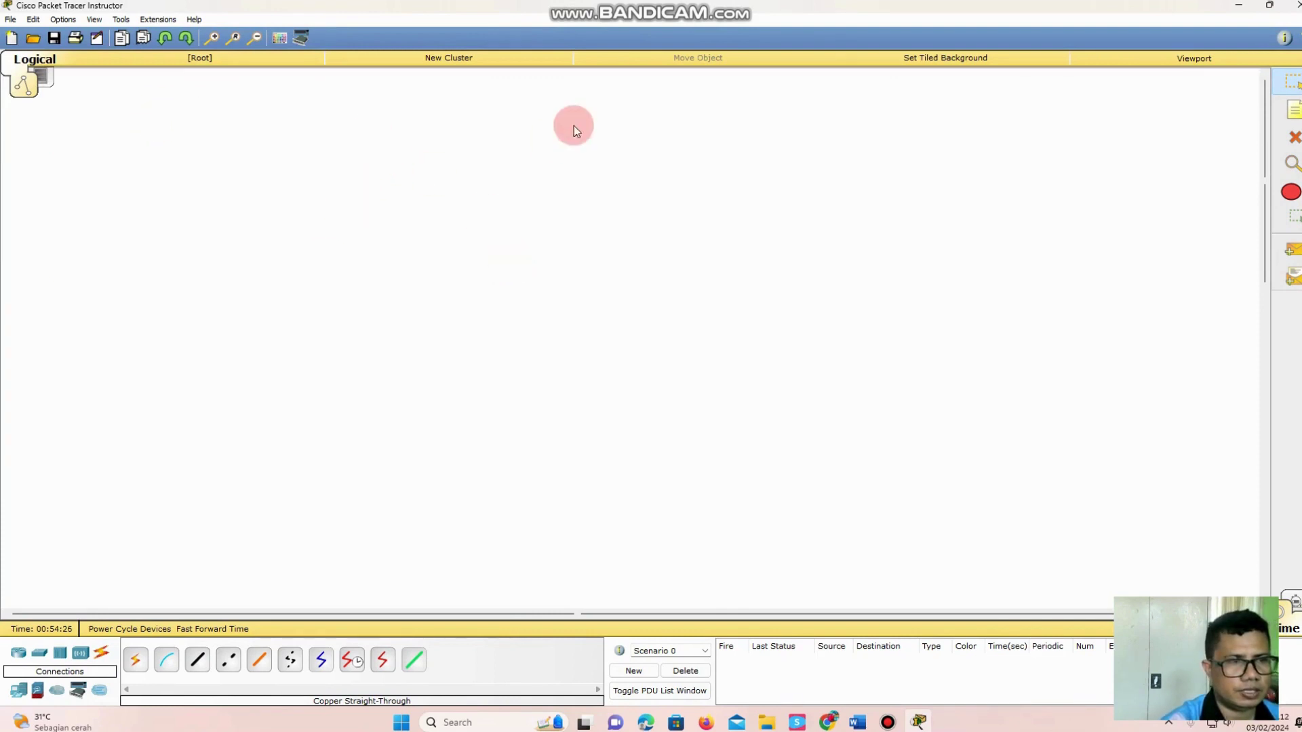
click(1292, 110)
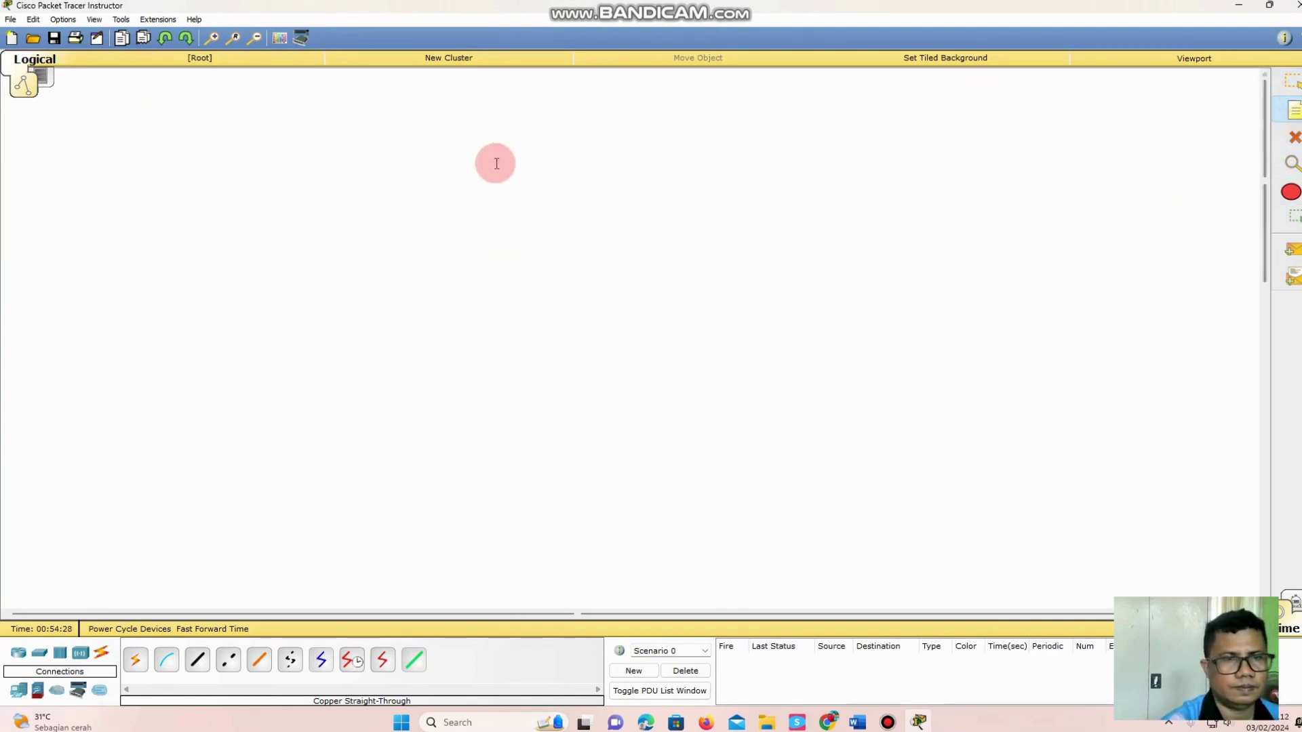
click(432, 117)
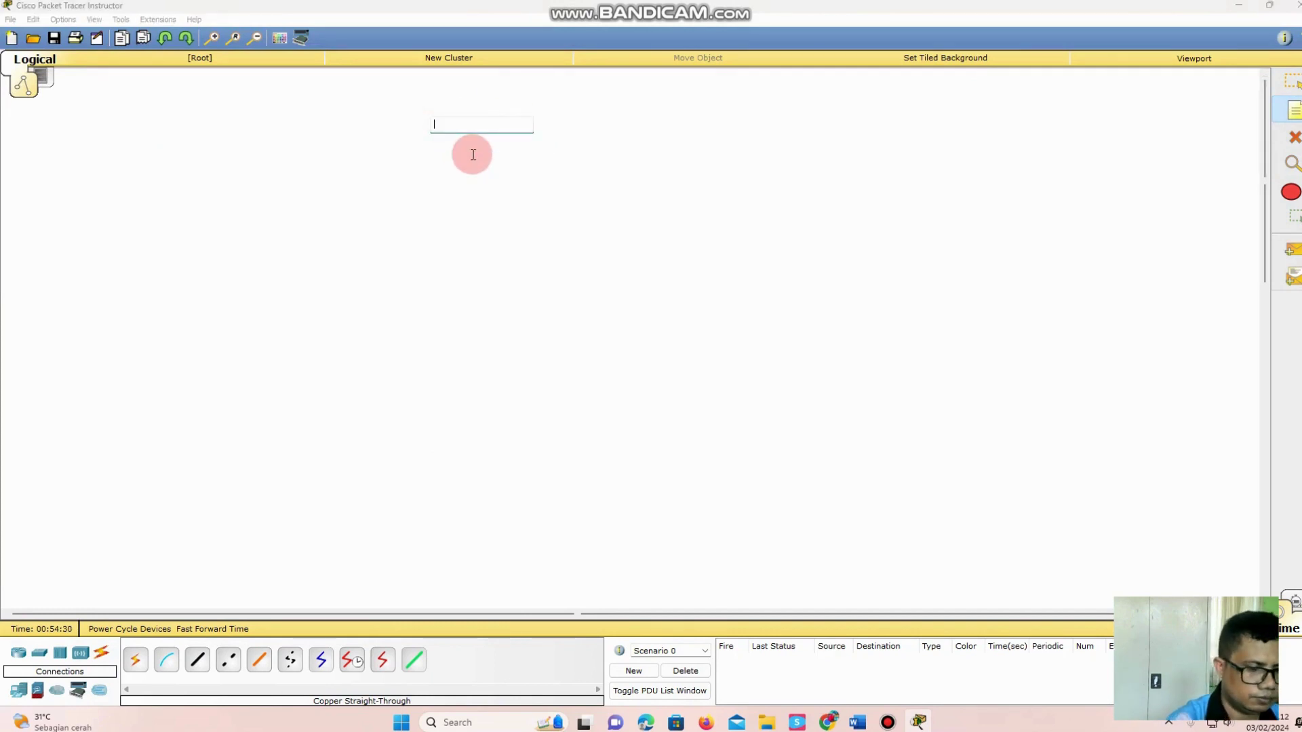
text(topolo)
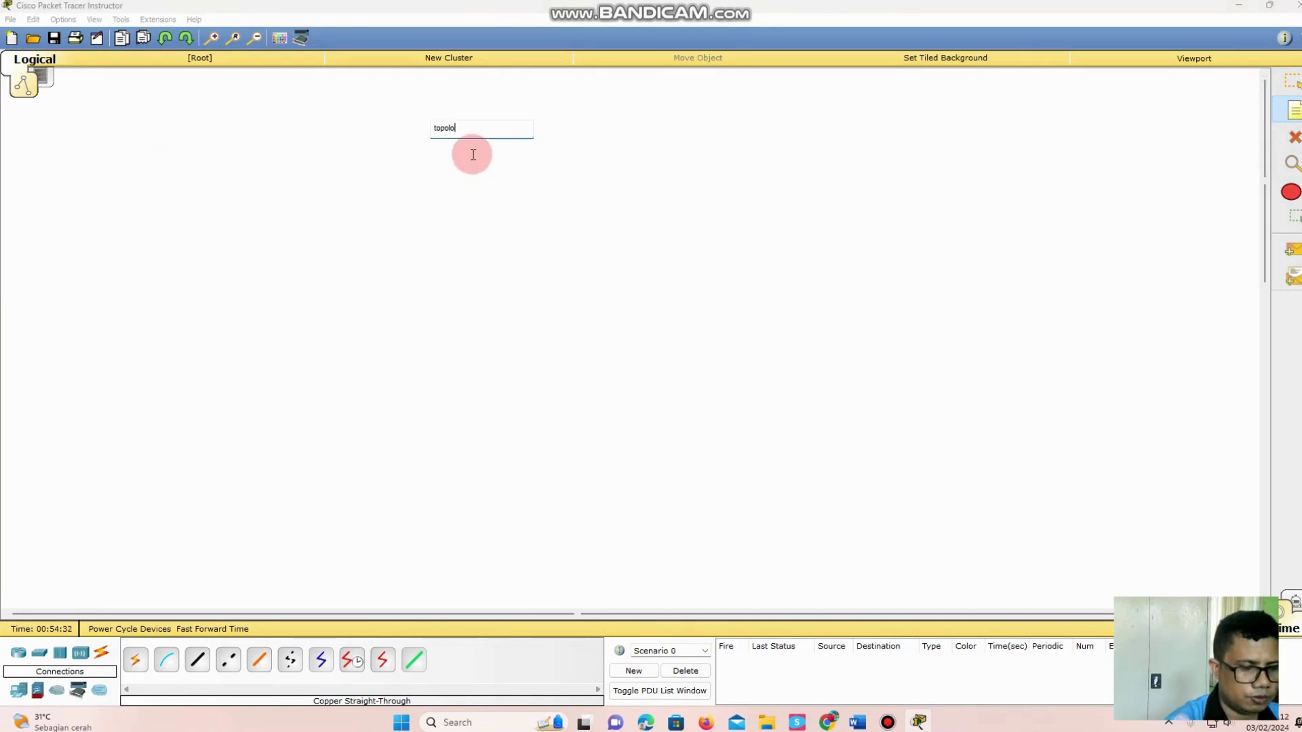
text(gi jaringan Kable da)
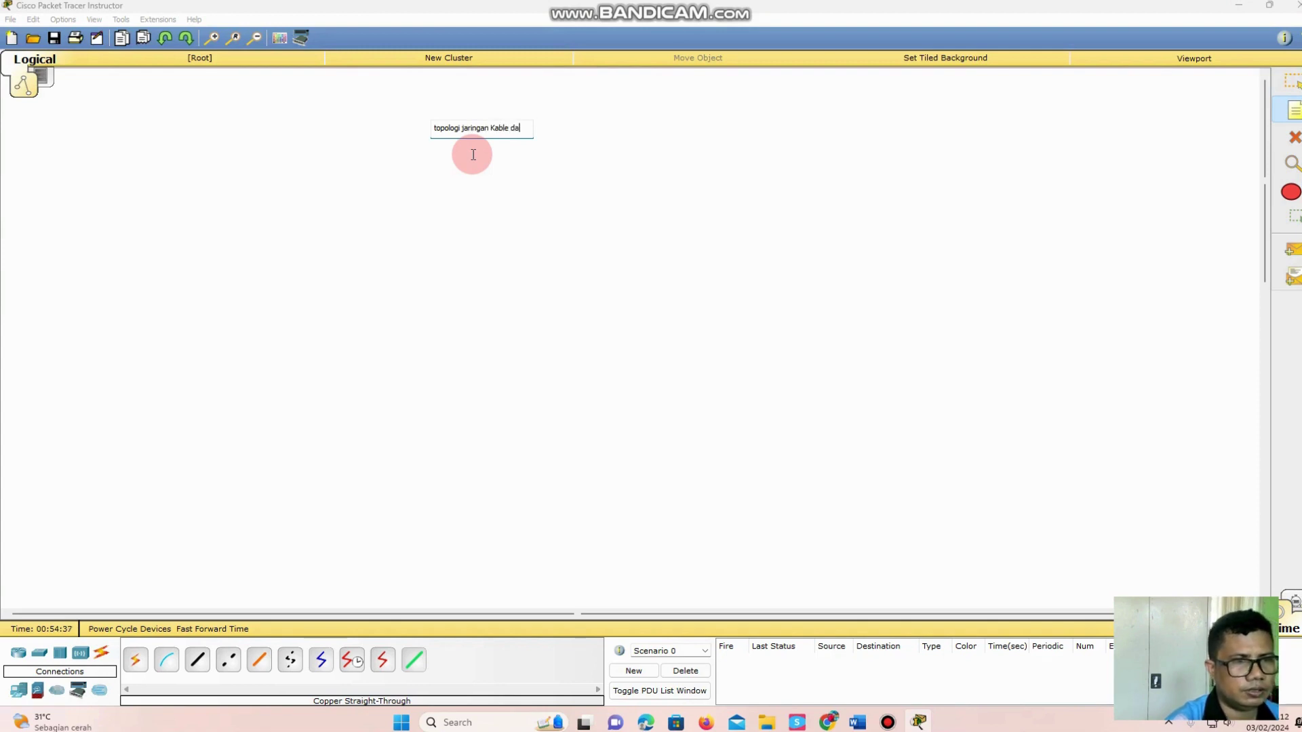
key(BackSpace)
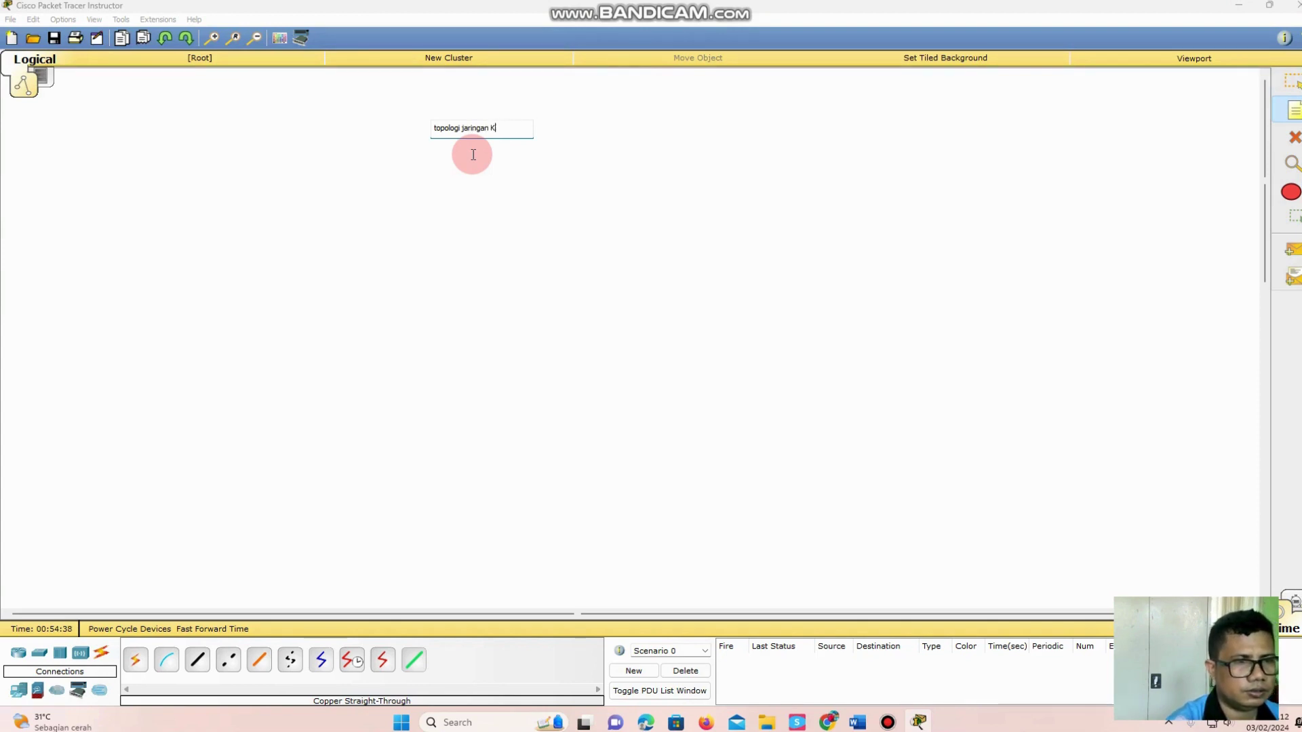
key(BackSpace)
key(BackSpace)
key(BackSpace)
key(BackSpace)
key(BackSpace)
key(BackSpace)
key(BackSpace)
key(BackSpace)
key(BackSpace)
key(BackSpace)
key(BackSpace)
key(BackSpace)
key(BackSpace)
key(BackSpace)
key(BackSpace)
key(BackSpace)
key(BackSpace)
key(BackSpace)
key(BackSpace)
Step: Enter "TOPOLOGI JARINGAN KABEL DAN NIRKABEL" as the note's text and move the note up as the topology's title
text(TOPOLOGI JARI)
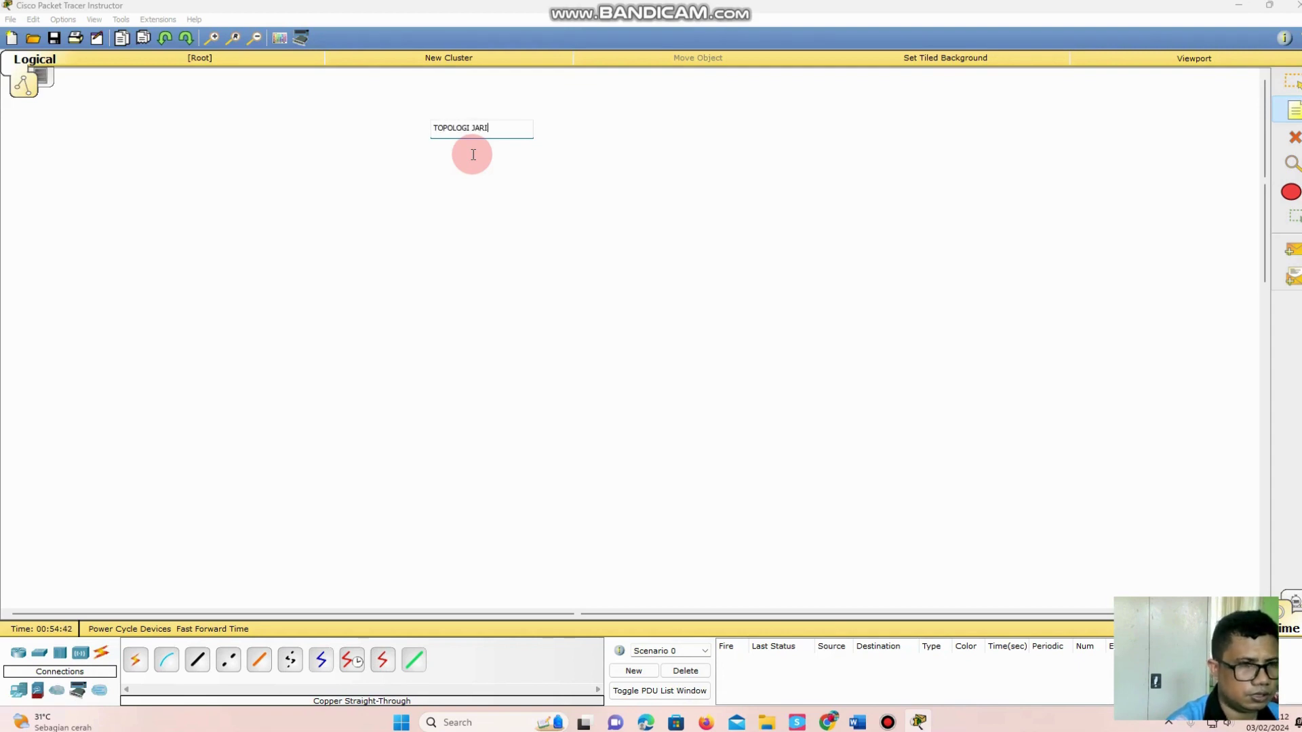
text(NGAN KABEL DAN)
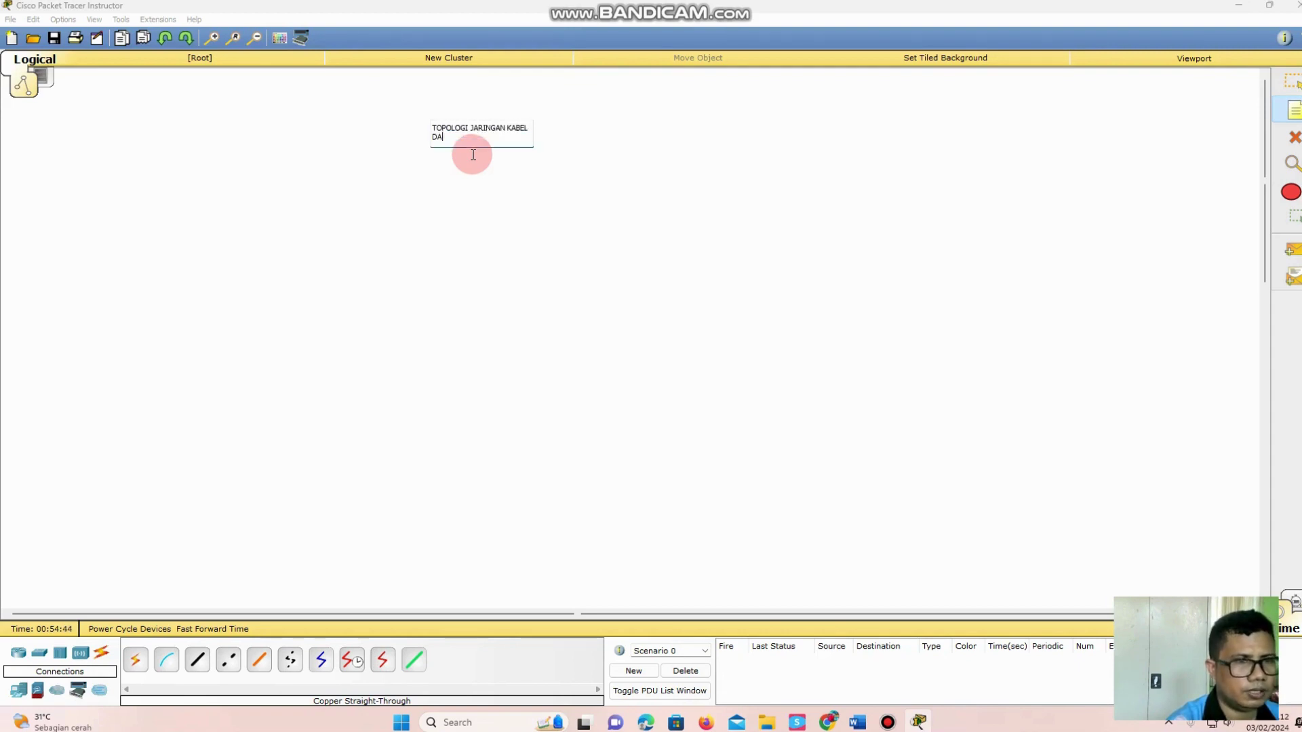
text( NIRKABEL)
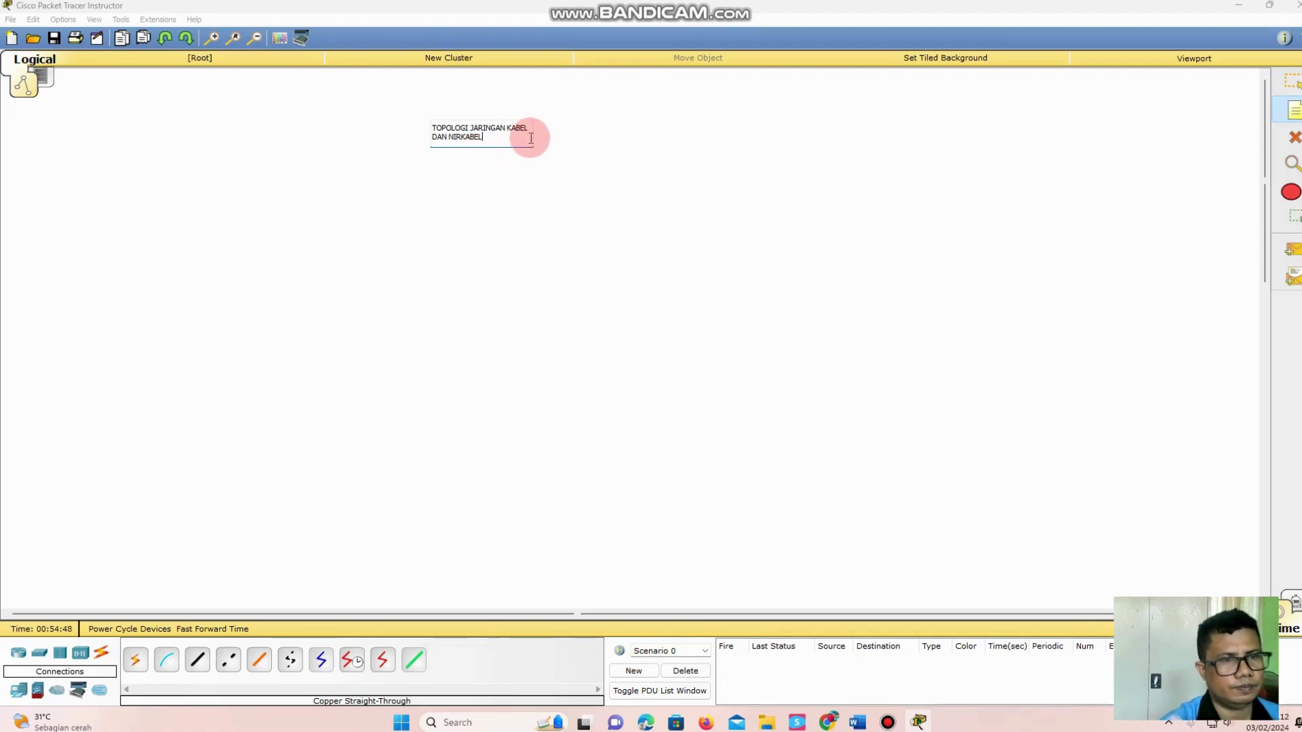
key(ctrl+a)
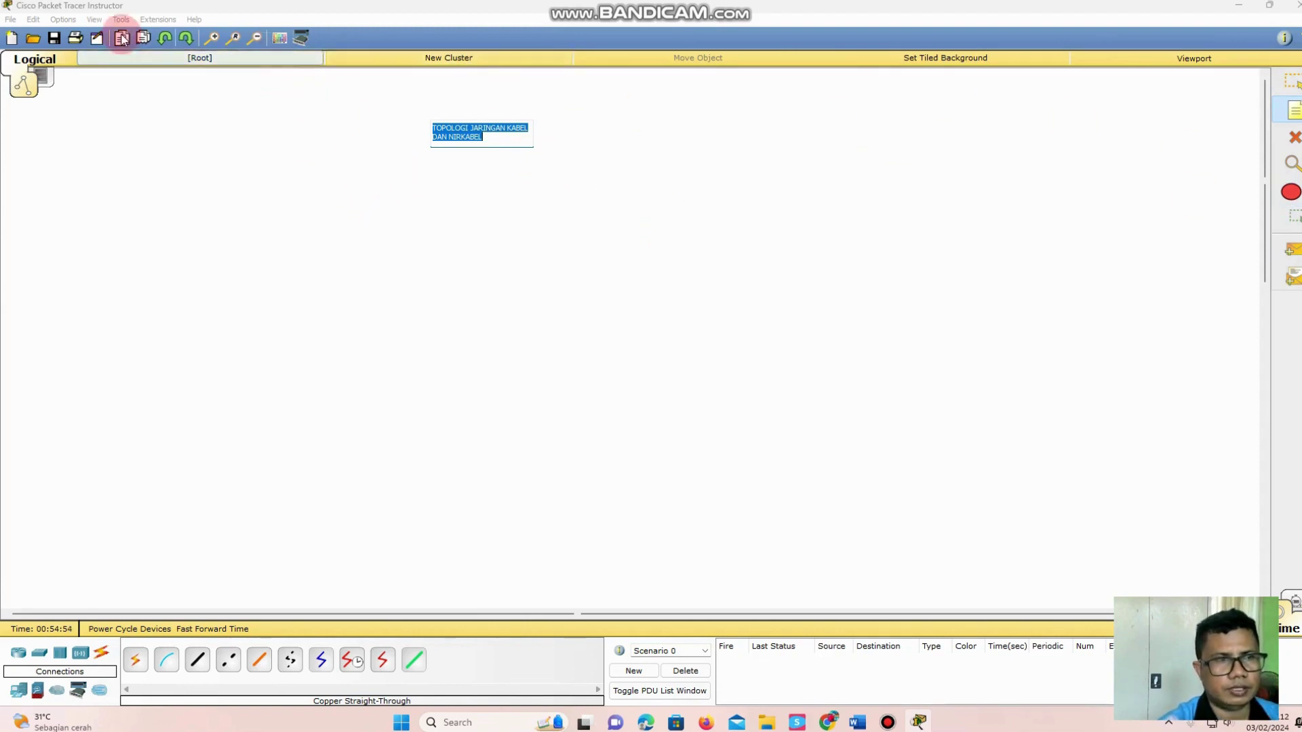
click(1288, 83)
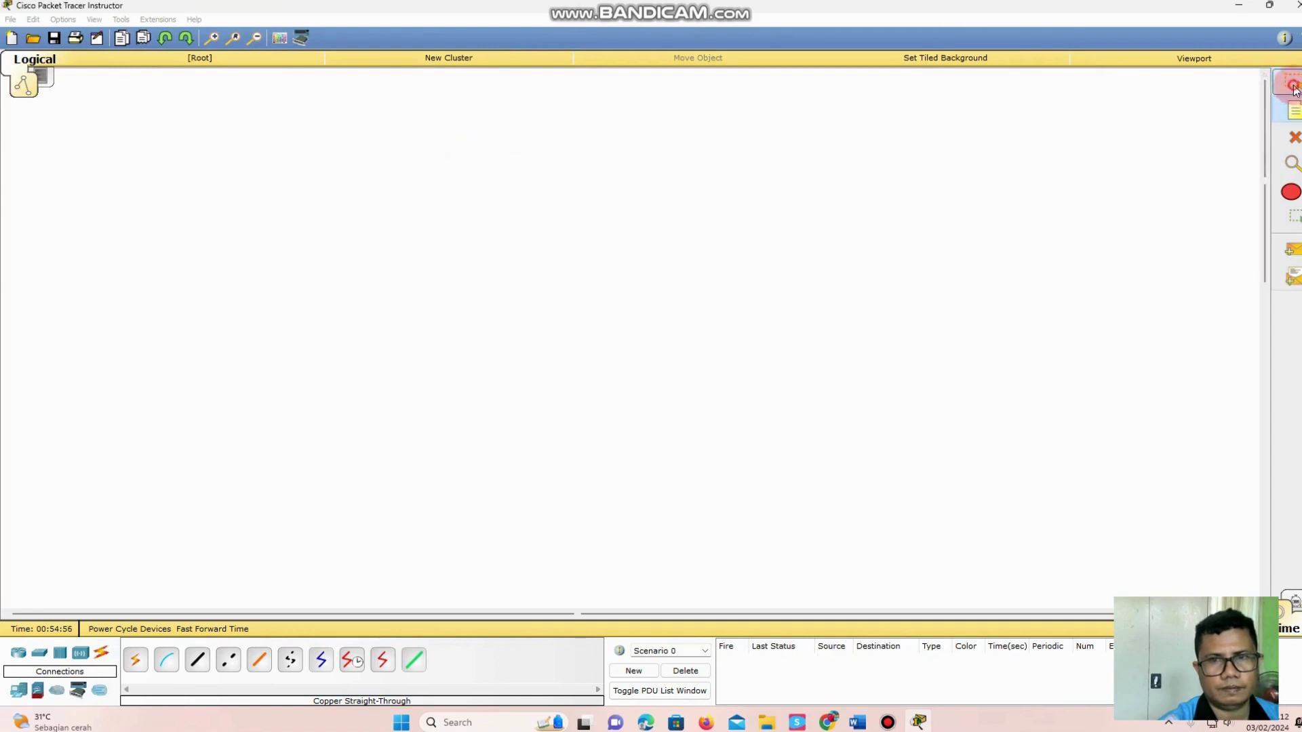
drag(521, 128, 543, 101)
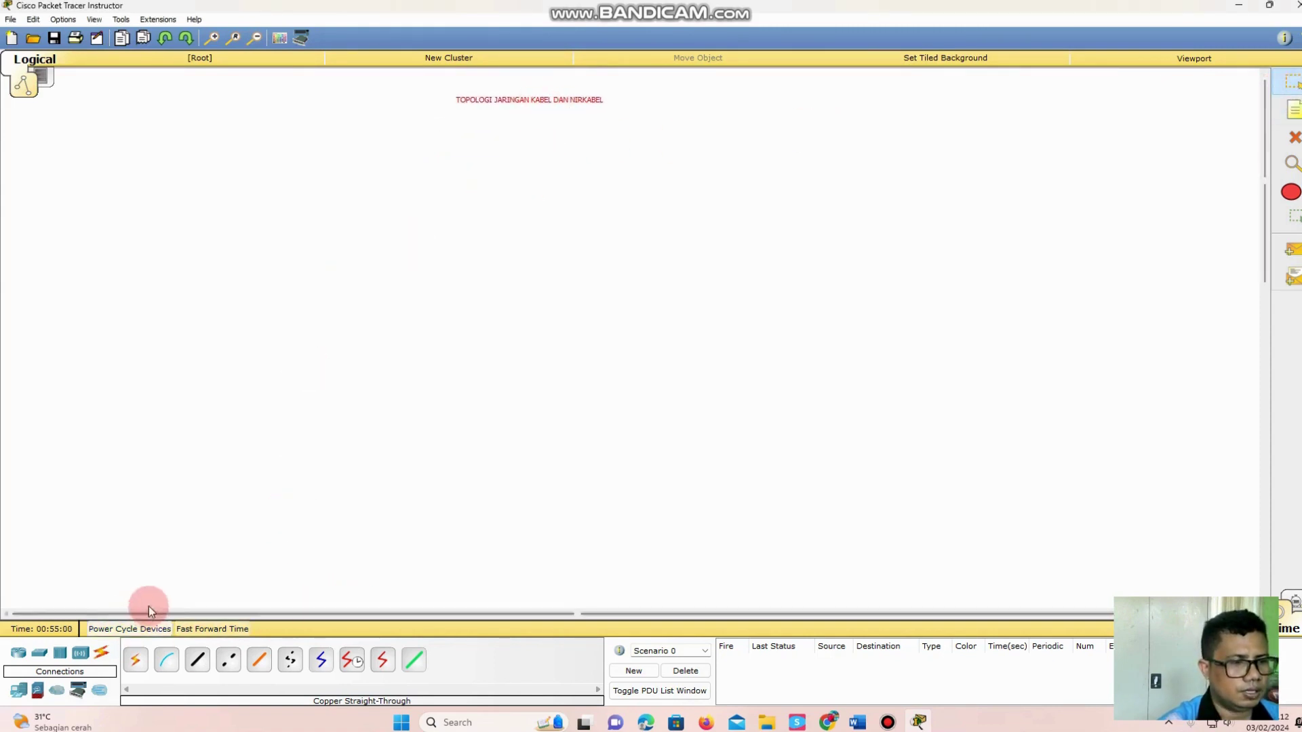
Step: Add a Server-PT, a Laptop-PT across from it and a PC-PT lower down between the two
click(19, 690)
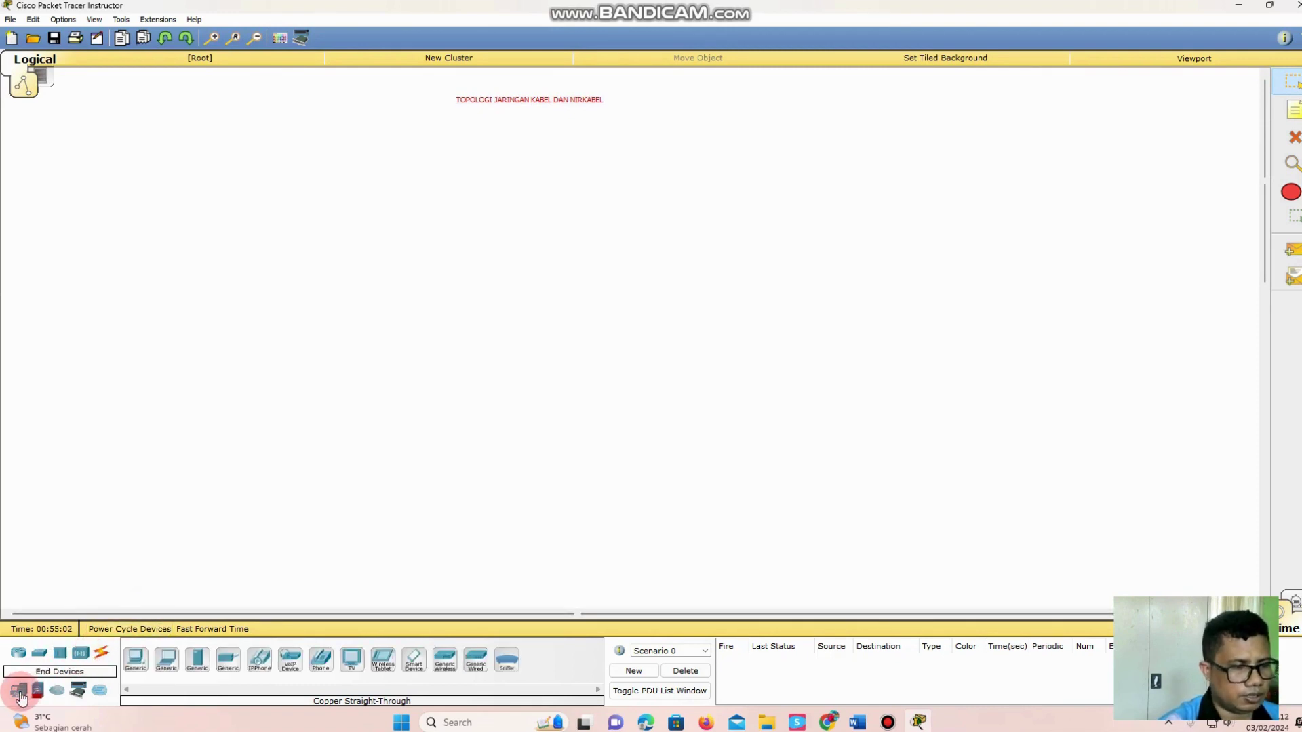
click(197, 659)
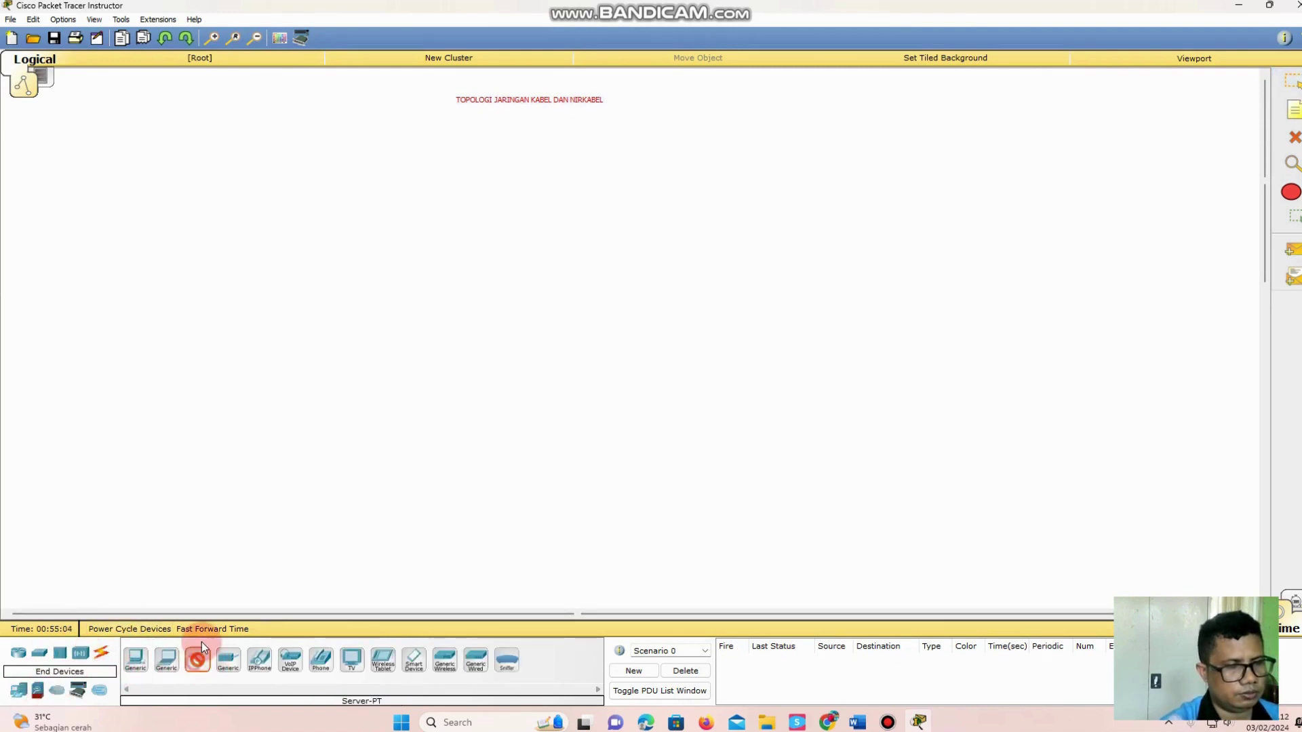
click(88, 343)
click(166, 659)
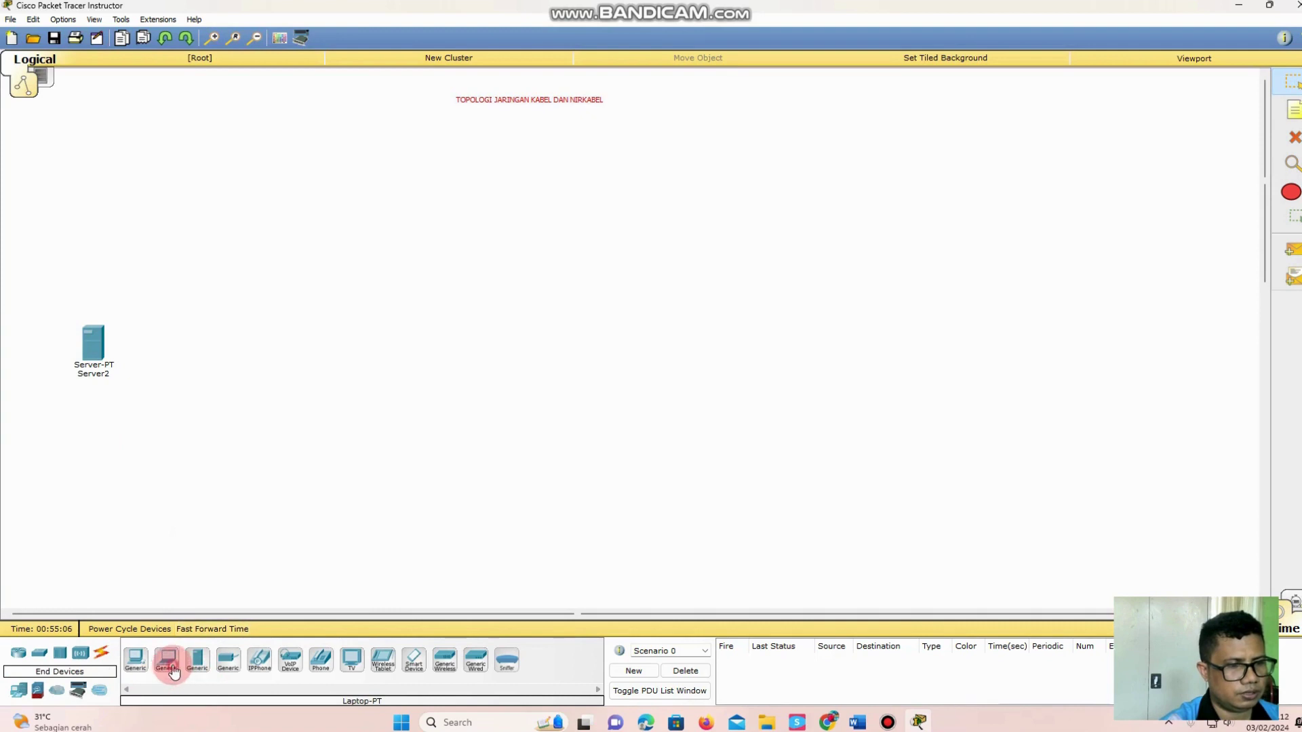
click(416, 356)
click(135, 659)
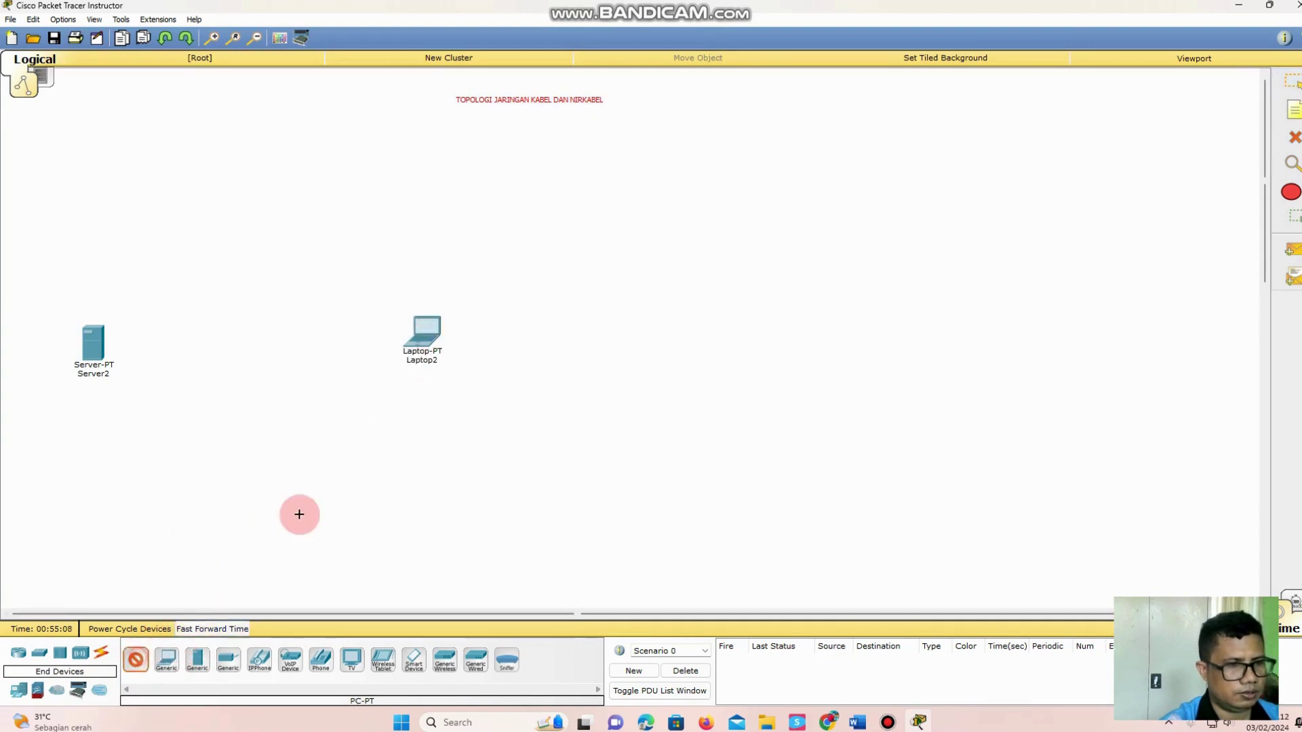
click(303, 478)
drag(433, 338, 487, 331)
drag(330, 467, 329, 416)
Step: Add a WRT300N wireless router above the PC and the laptop
click(81, 653)
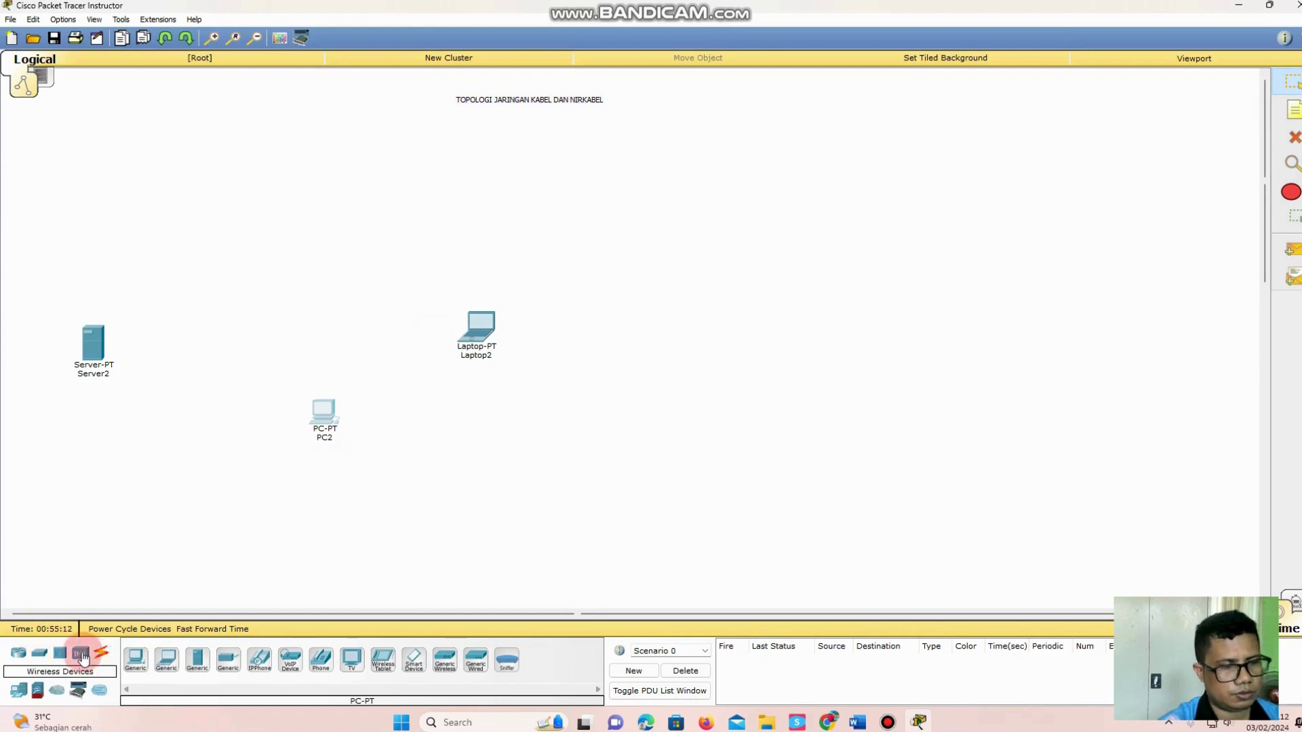
click(128, 664)
click(227, 659)
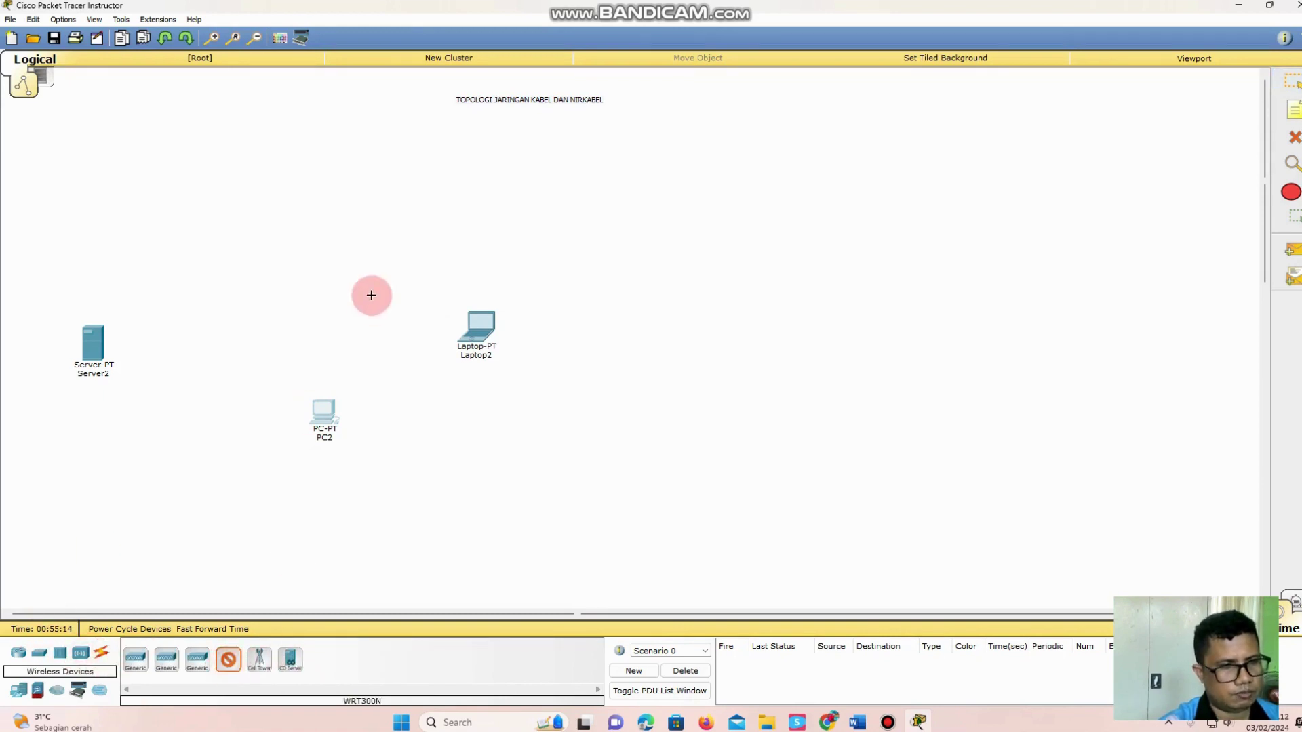
click(348, 262)
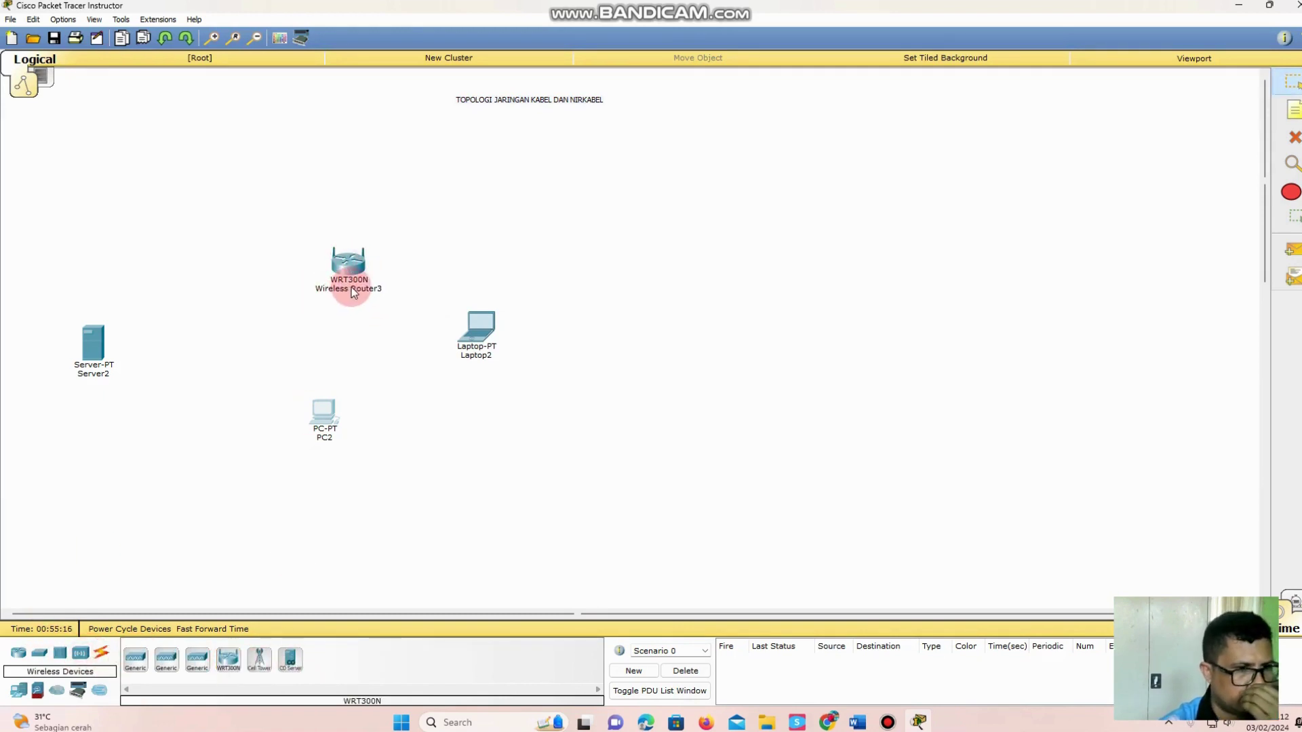
drag(352, 255, 398, 249)
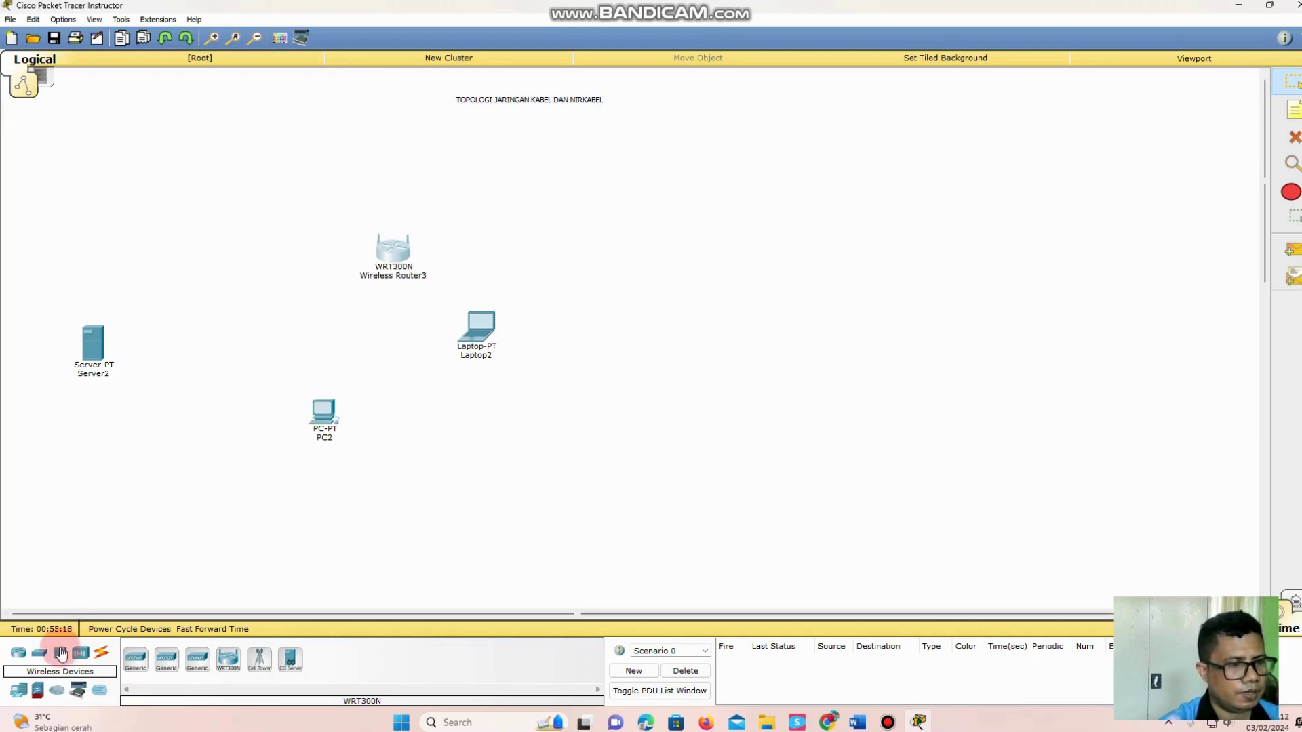
Step: Add a Router-PT-Empty above the server, across from the wireless router
click(19, 656)
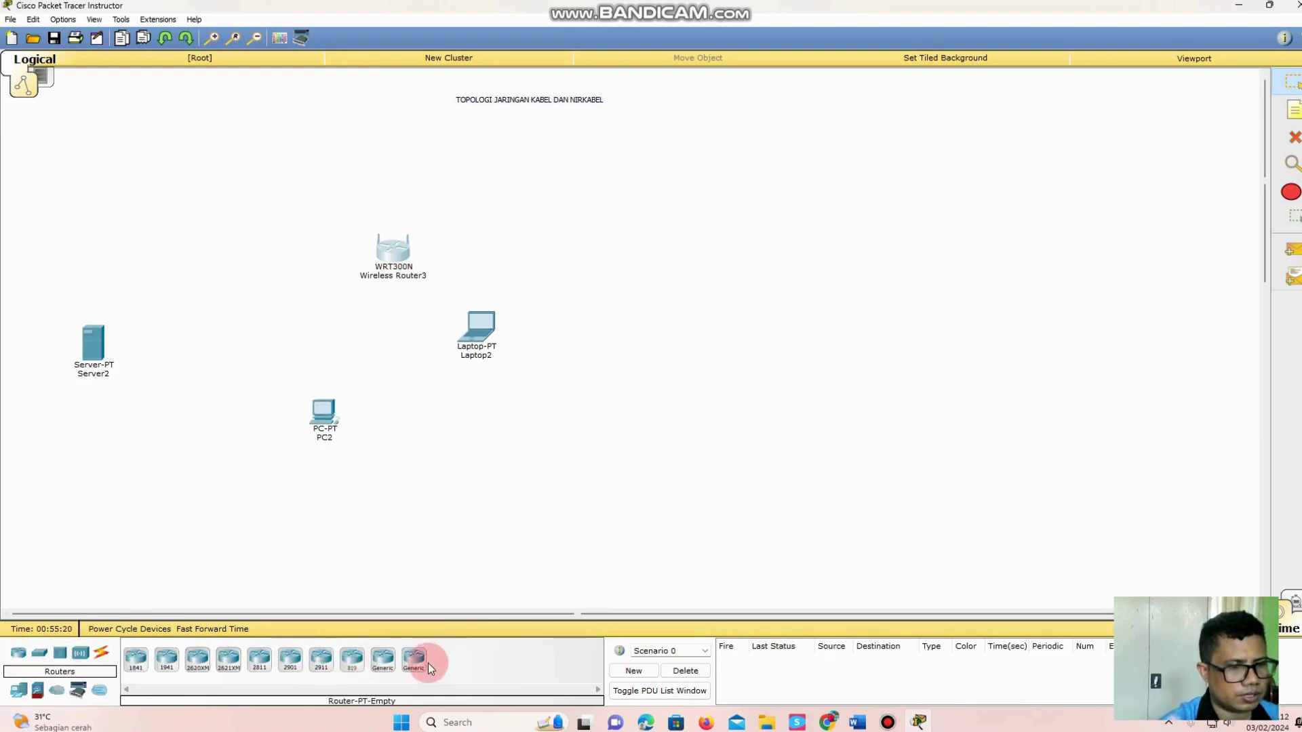
click(415, 661)
click(187, 244)
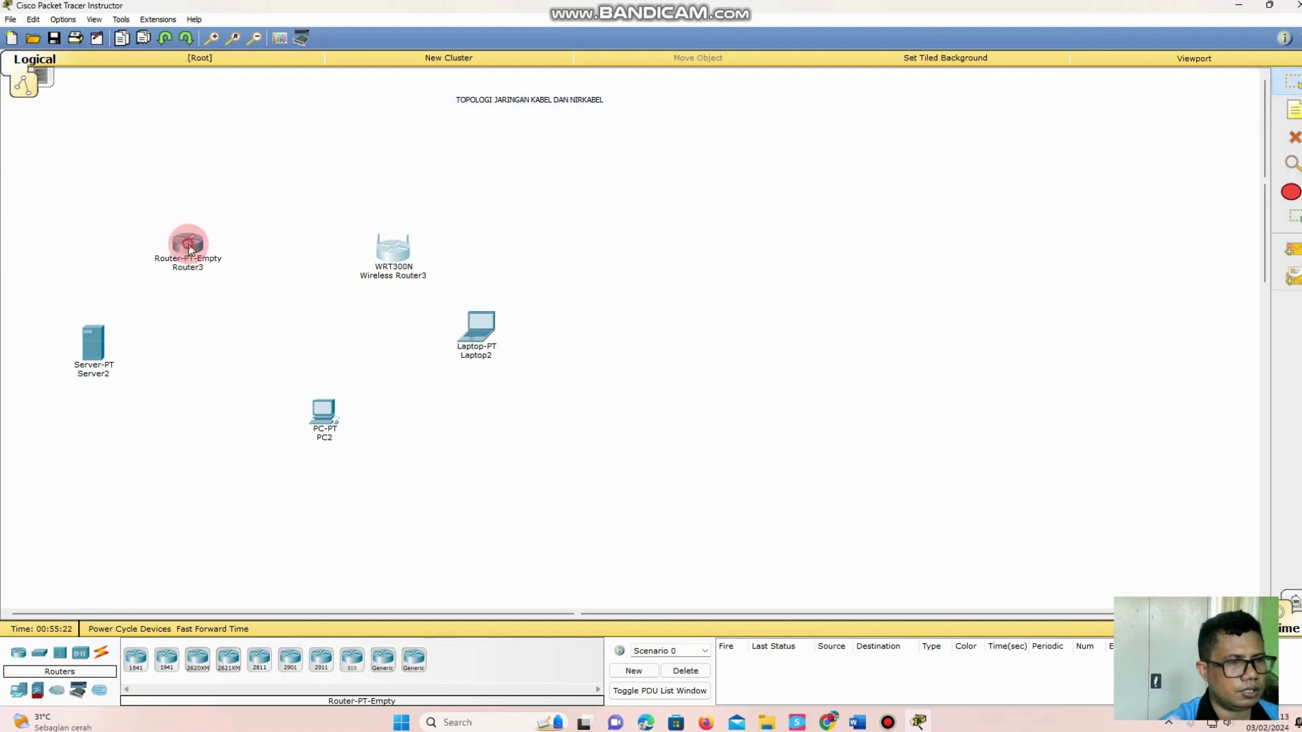
Step: Rearrange the routers, laptop and PC so the PC sits directly below the wireless router and the laptop stands farther out beside them
drag(389, 256, 386, 224)
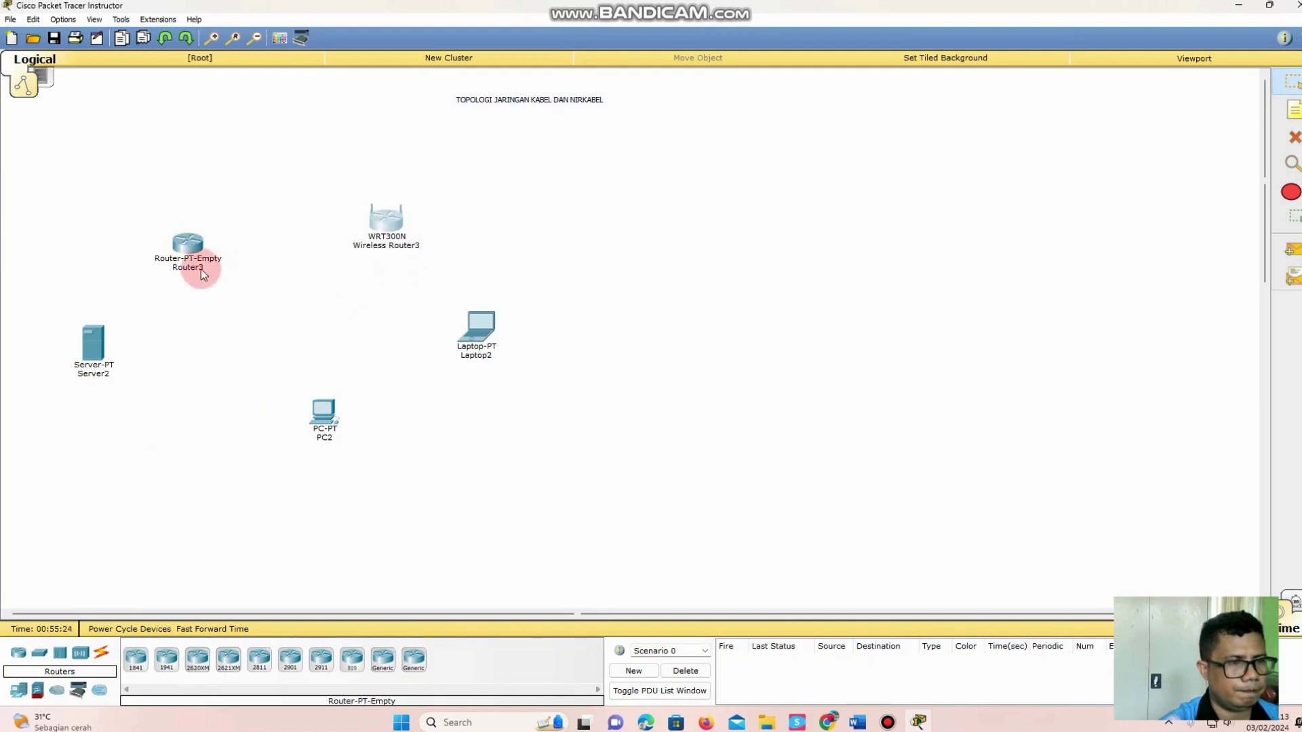
mouse_move(199, 267)
mouse_down()
mouse_move(193, 256)
mouse_move(204, 262)
mouse_up()
click(309, 449)
drag(324, 417, 417, 464)
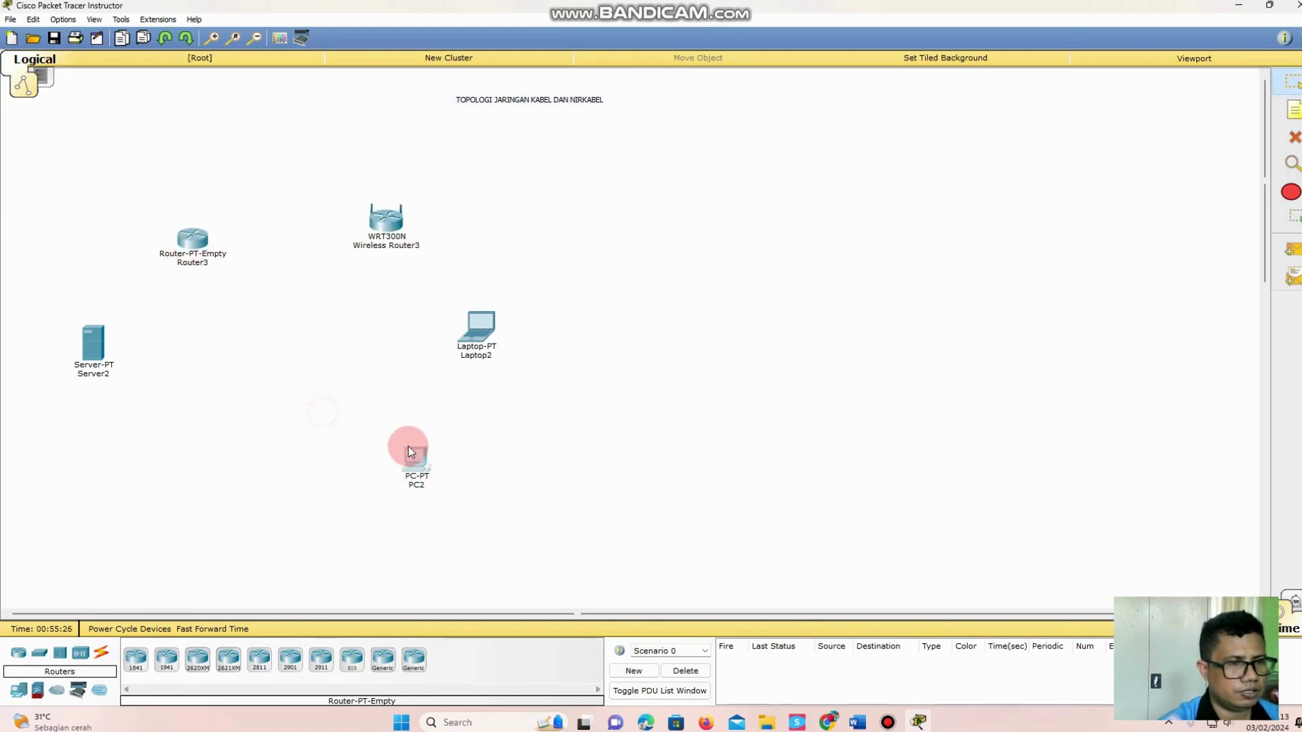
drag(465, 343, 505, 320)
click(421, 469)
drag(421, 469, 388, 429)
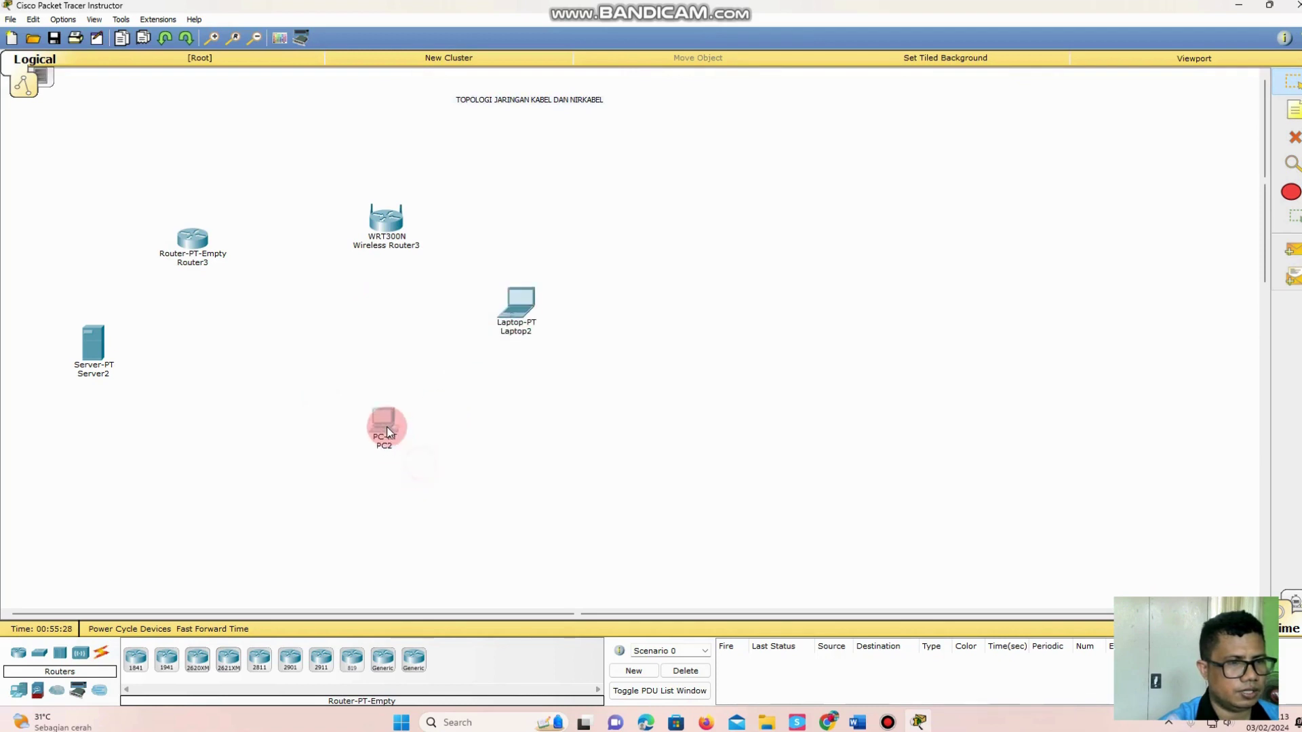
drag(385, 228, 384, 245)
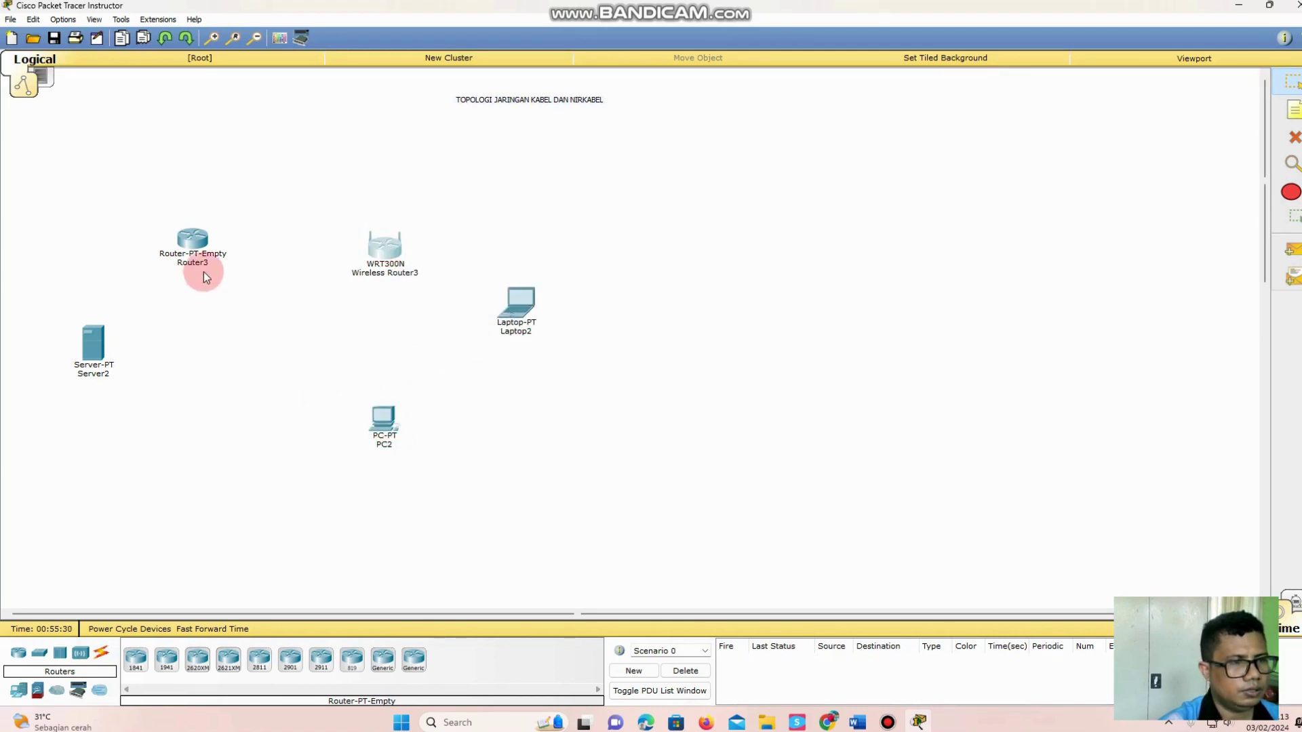
click(227, 202)
Step: Power off the Router-PT-Empty and install PT-ROUTER-NM-1CFE modules in the two slots nearest its power supply
click(200, 235)
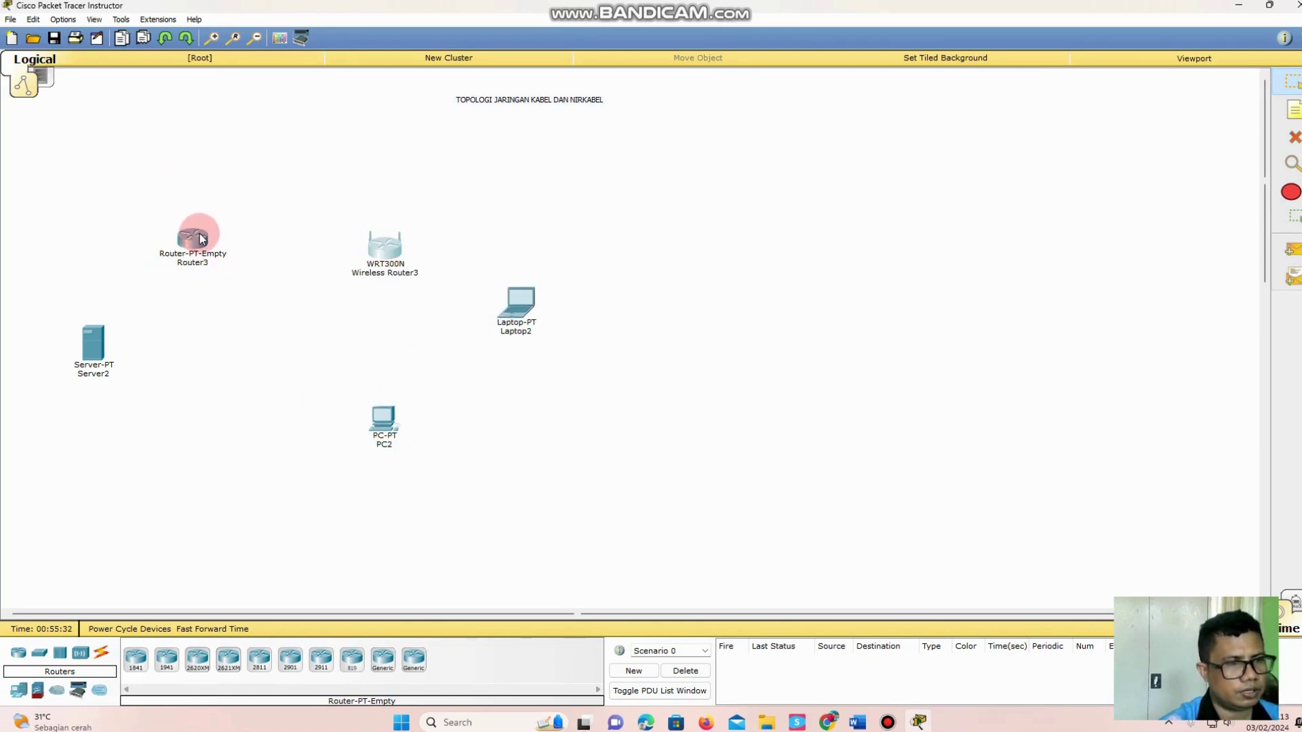
click(757, 197)
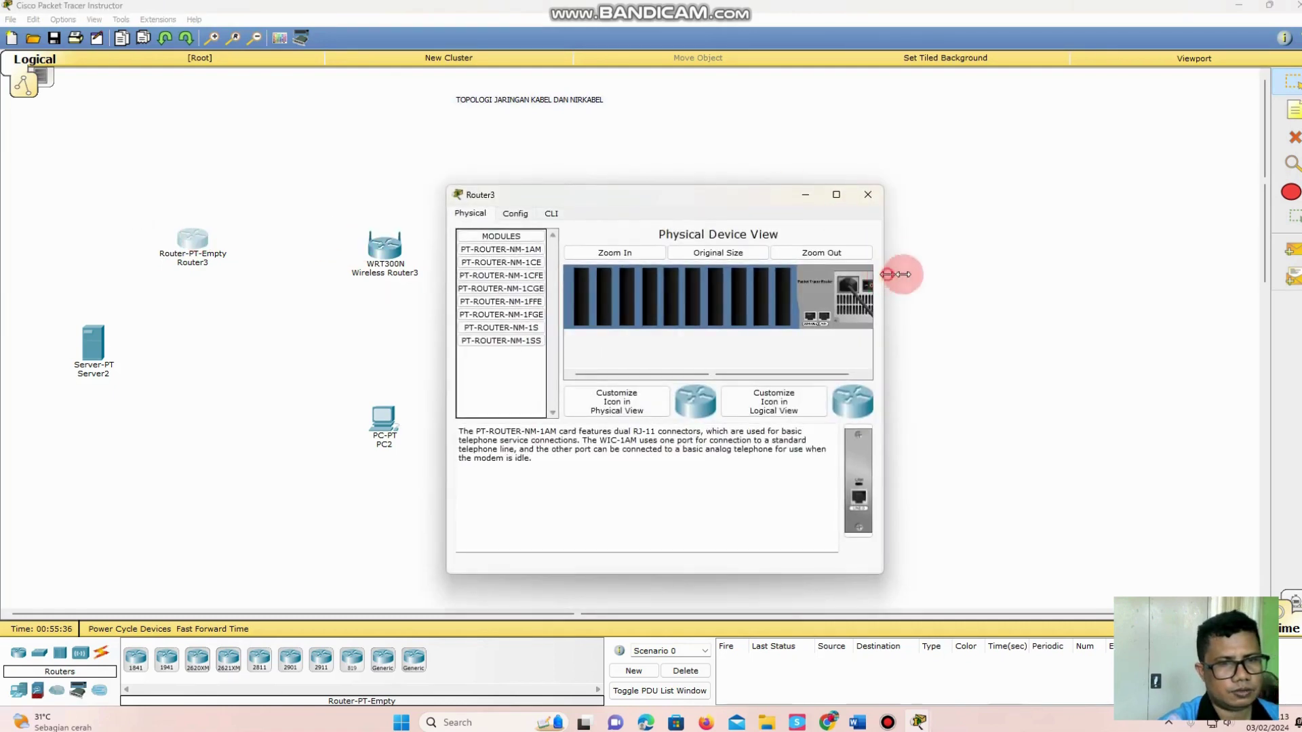
drag(883, 271, 1085, 292)
click(873, 286)
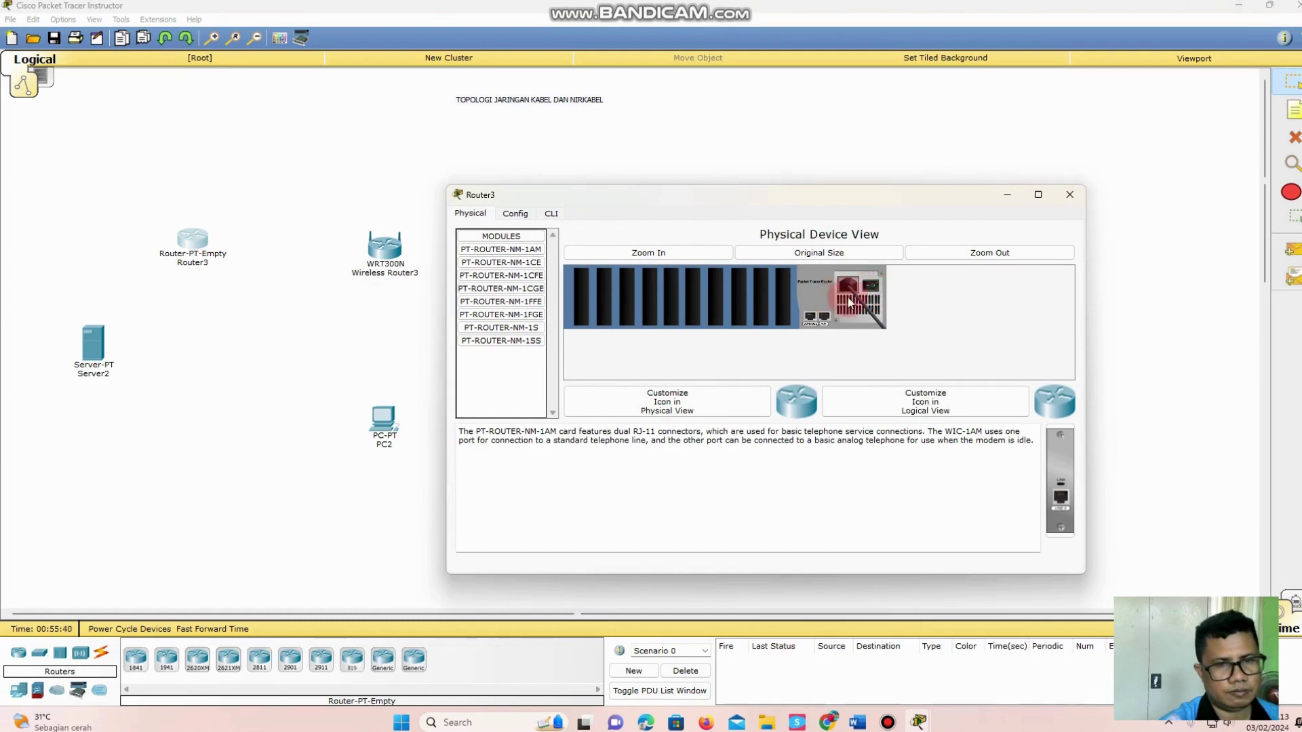
click(443, 298)
click(873, 284)
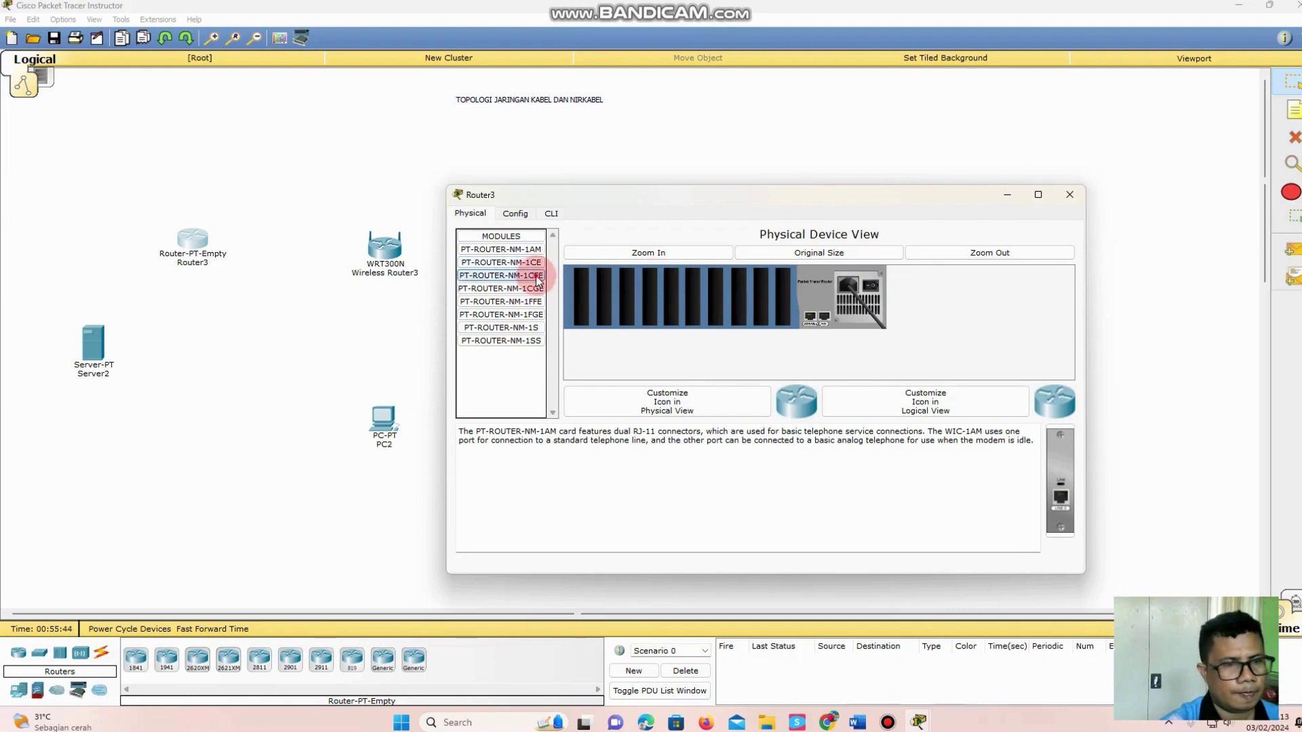
drag(536, 275, 762, 292)
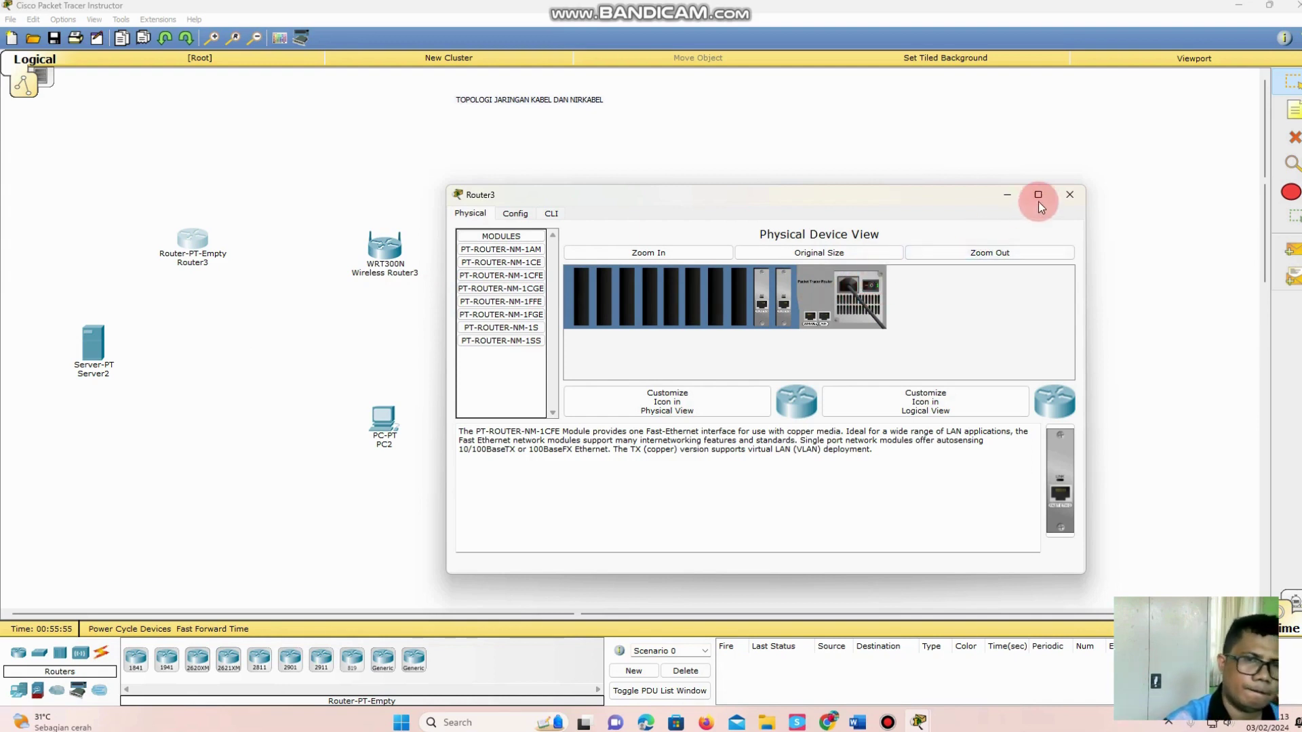
Step: Connect the server to FastEthernet0/0 on the Router-PT-Empty with a copper cross-over cable
click(1062, 195)
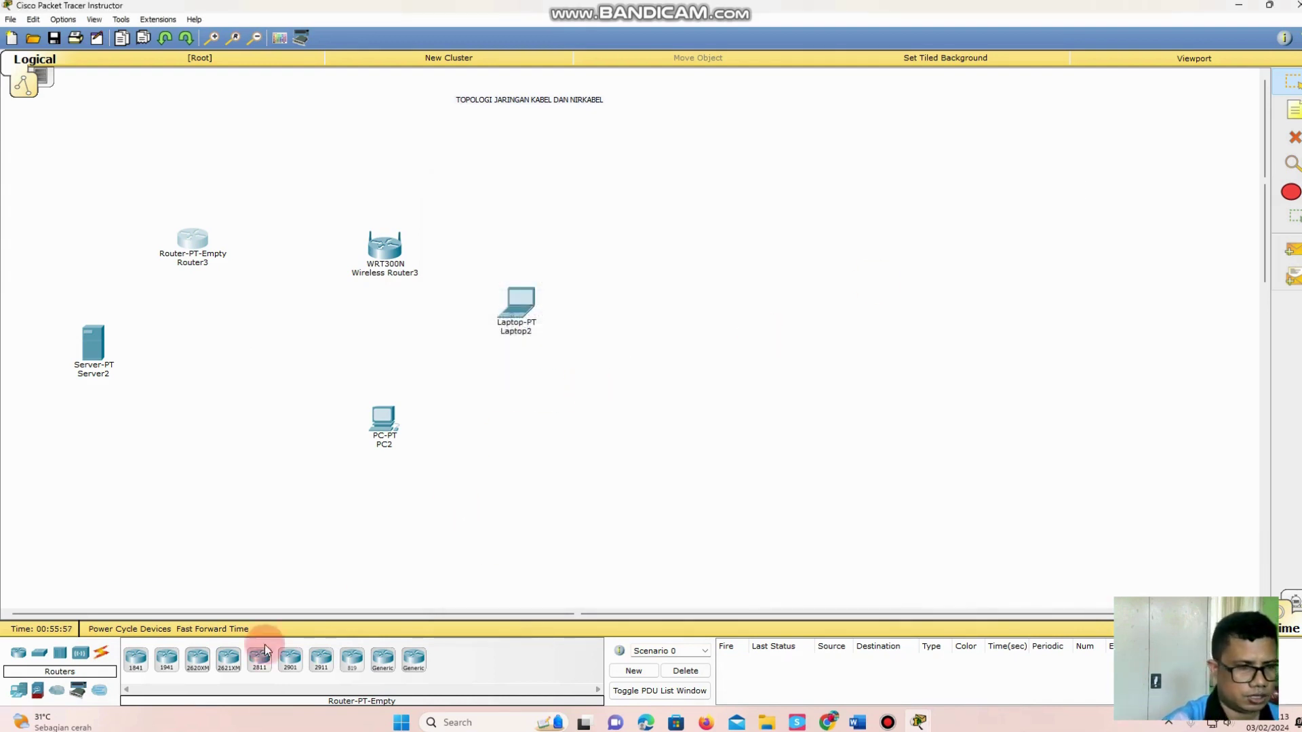
click(103, 655)
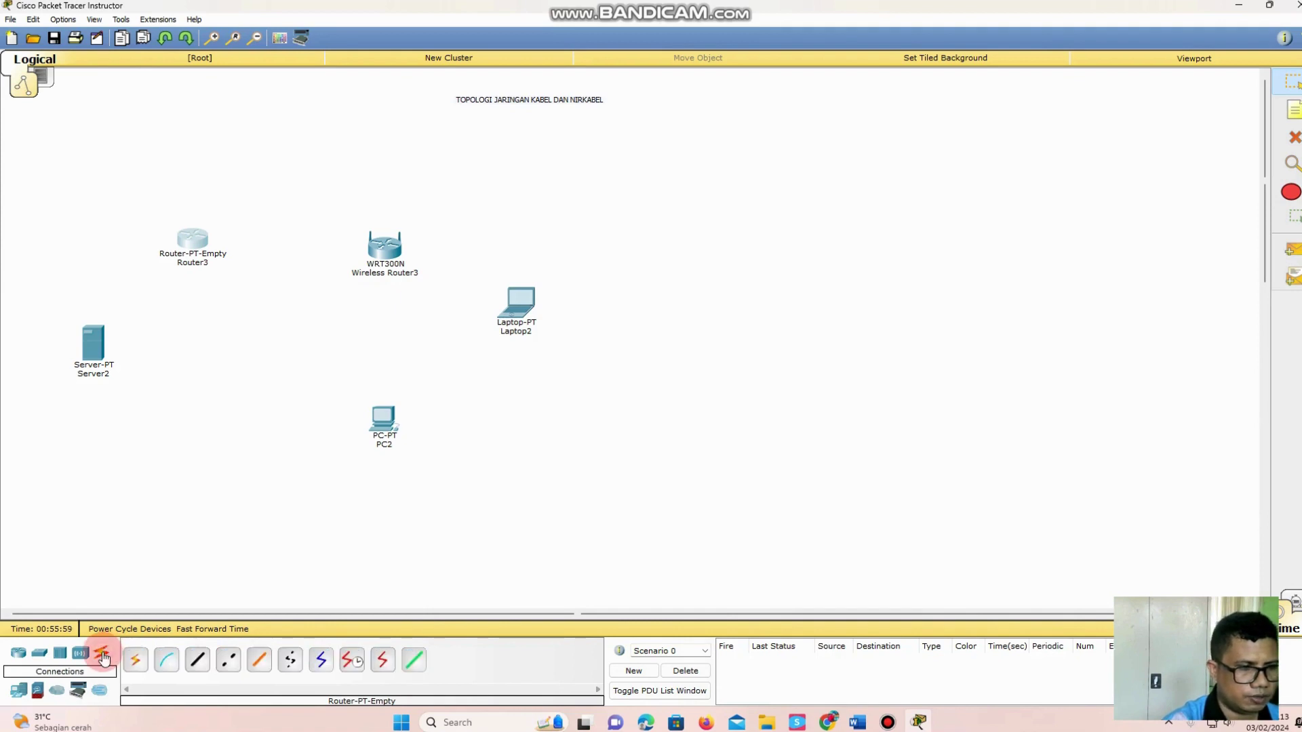
click(64, 380)
click(197, 661)
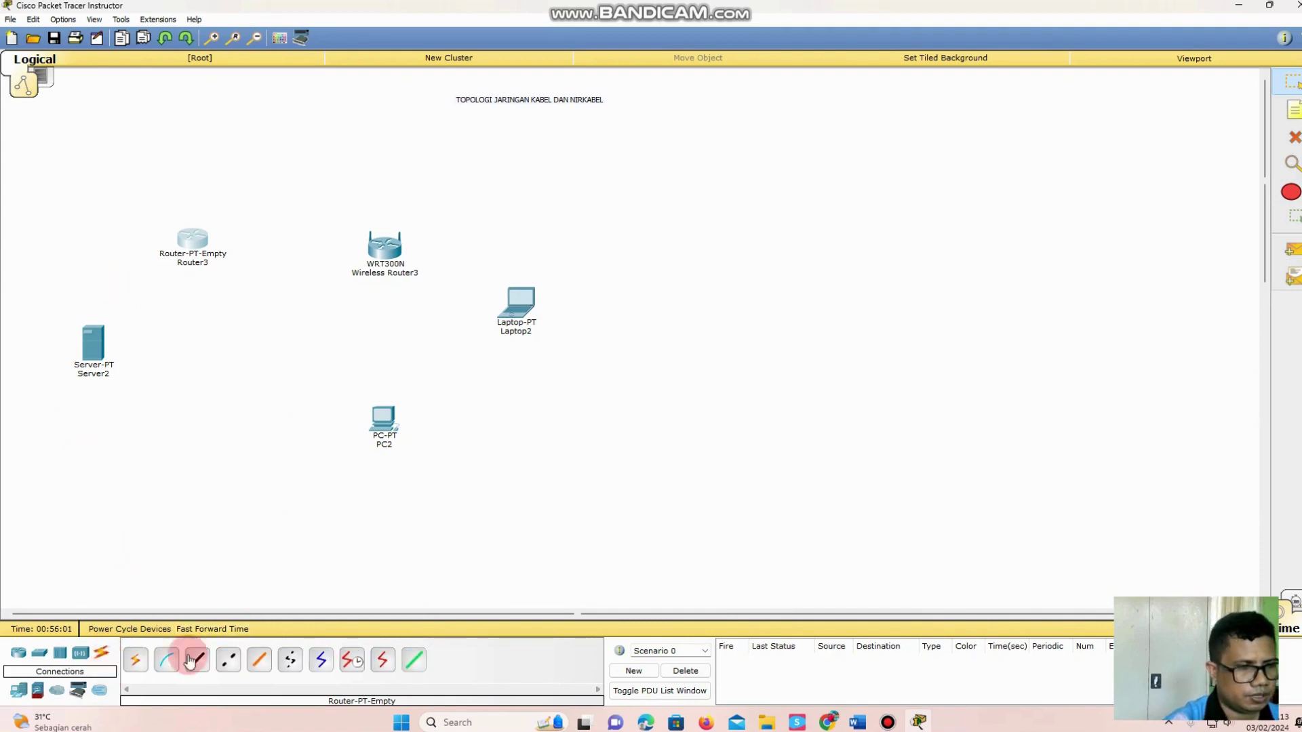
click(228, 661)
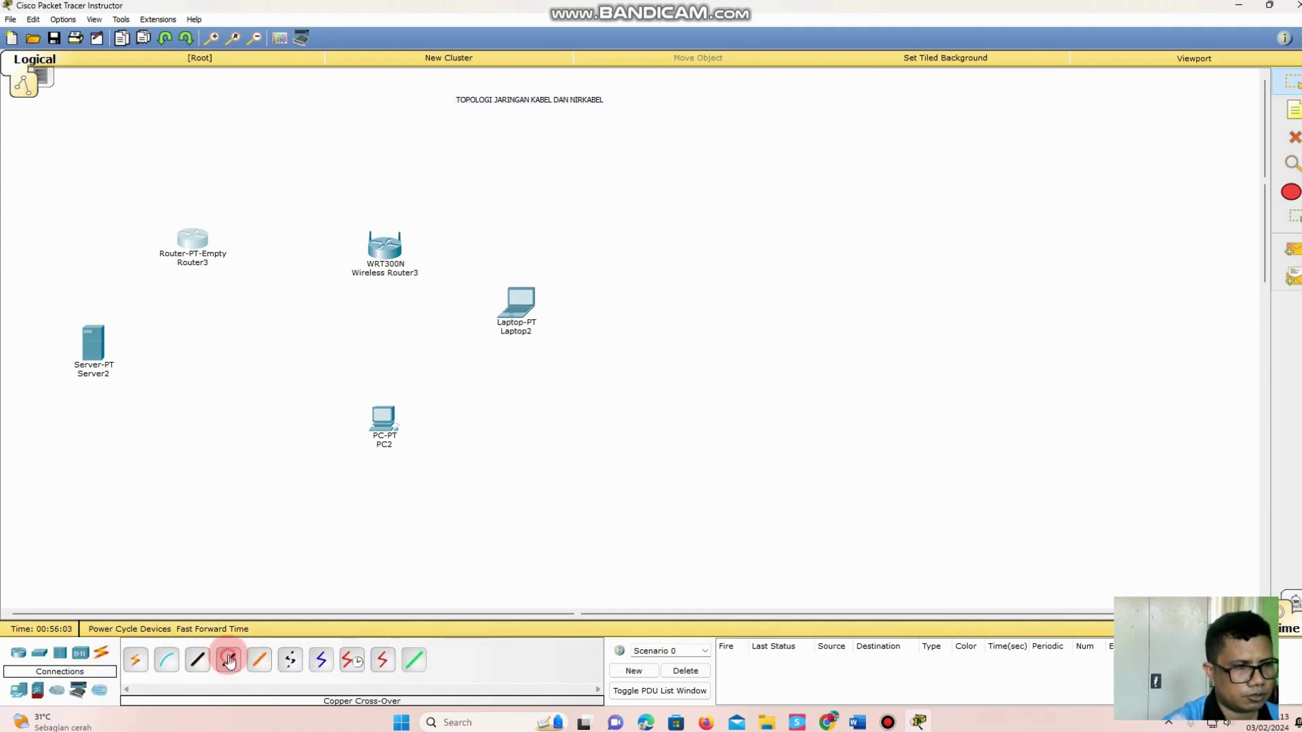
click(112, 363)
click(113, 363)
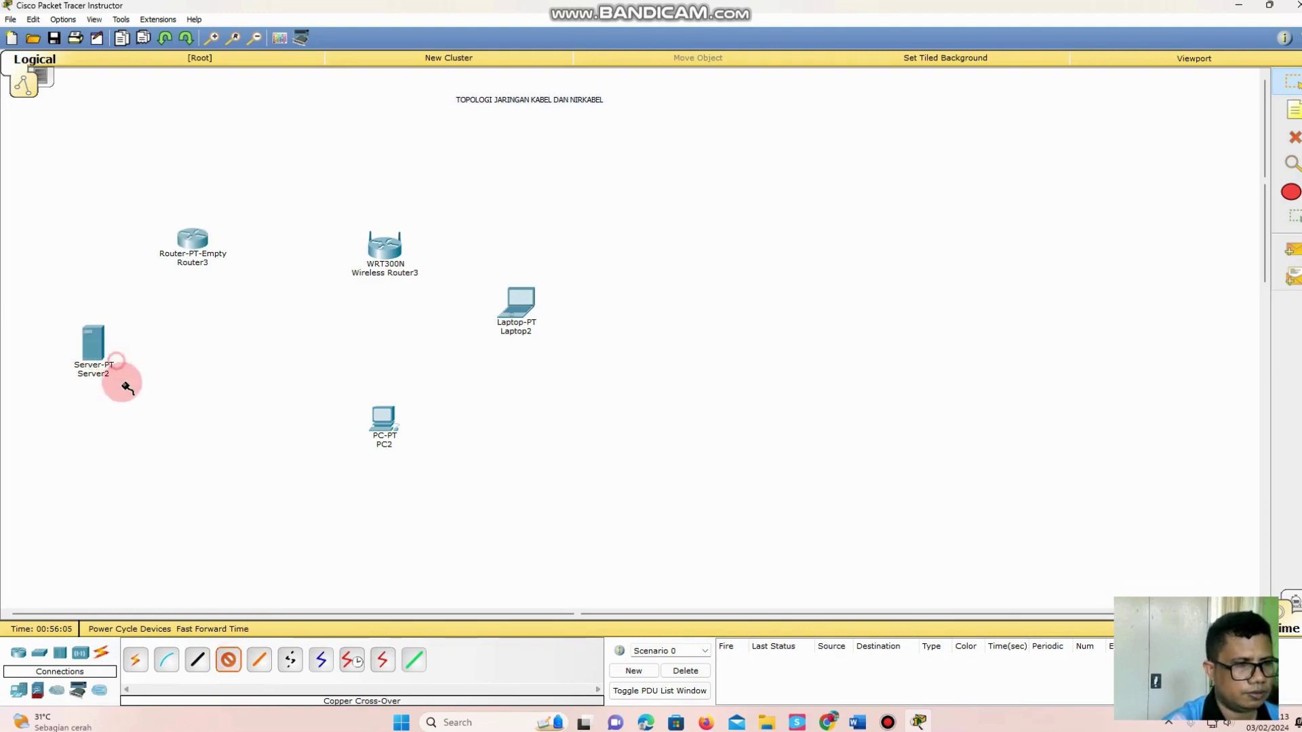
click(194, 243)
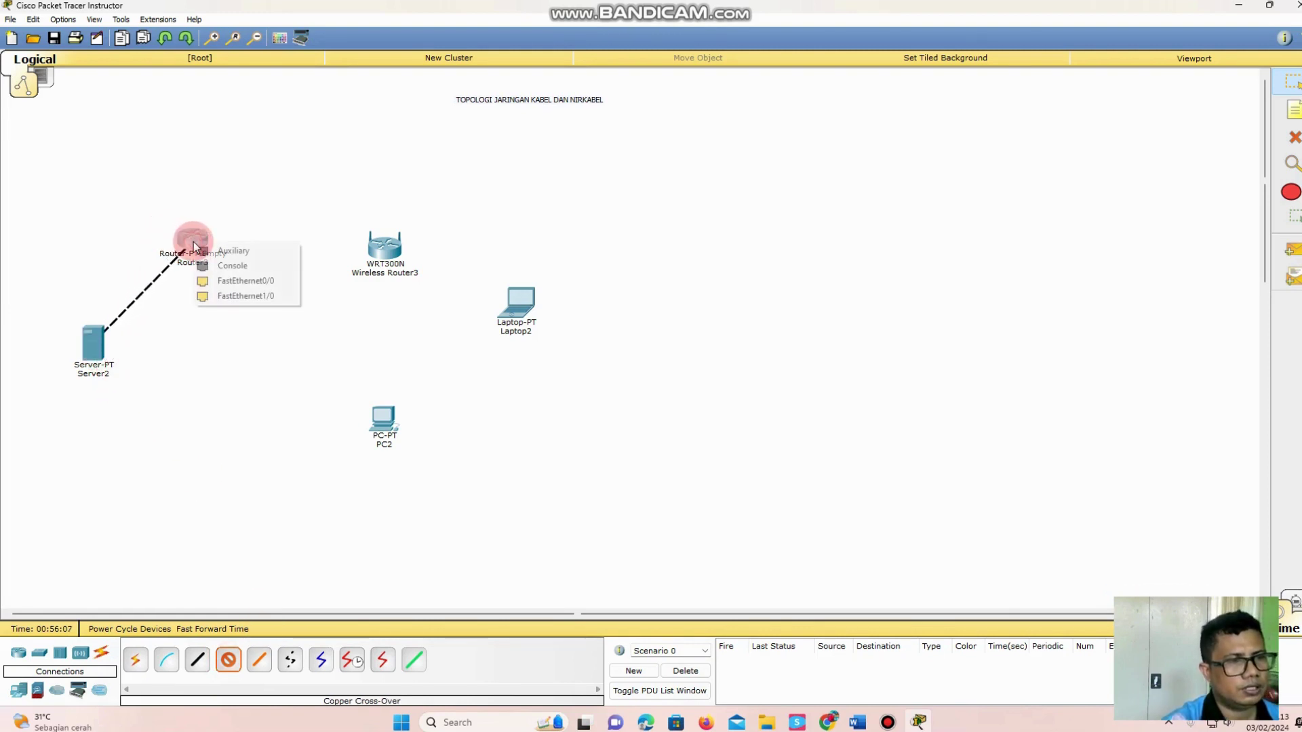
click(240, 282)
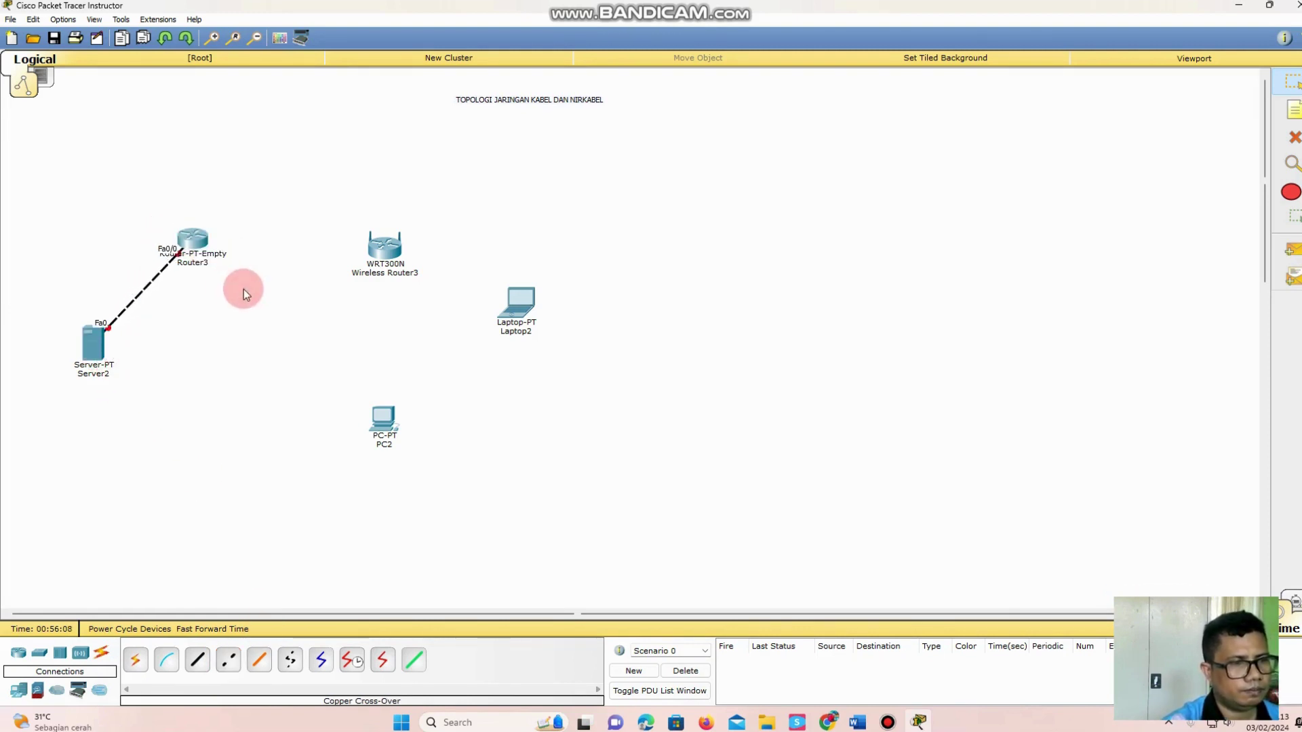
Step: Connect the Router-PT-Empty's FastEthernet1/0 to Ethernet 1 on the wireless router with a copper straight-through cable
click(197, 665)
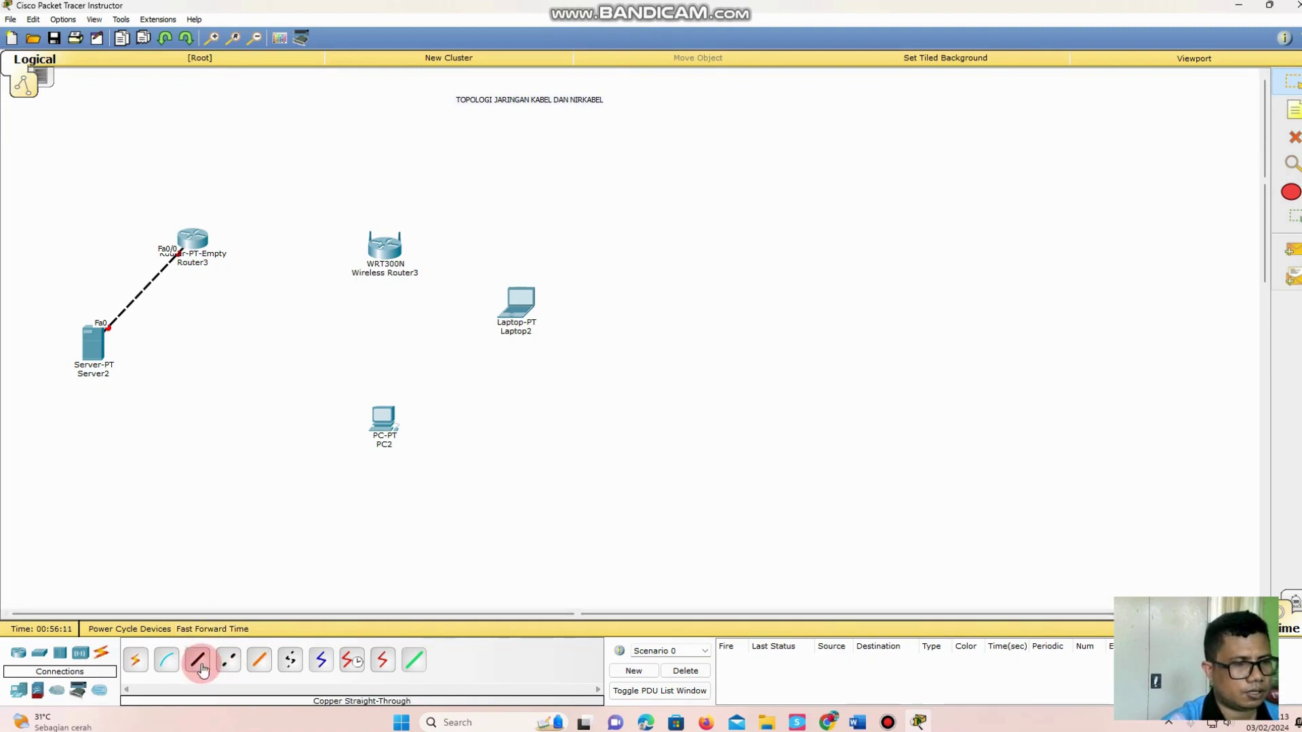
click(193, 241)
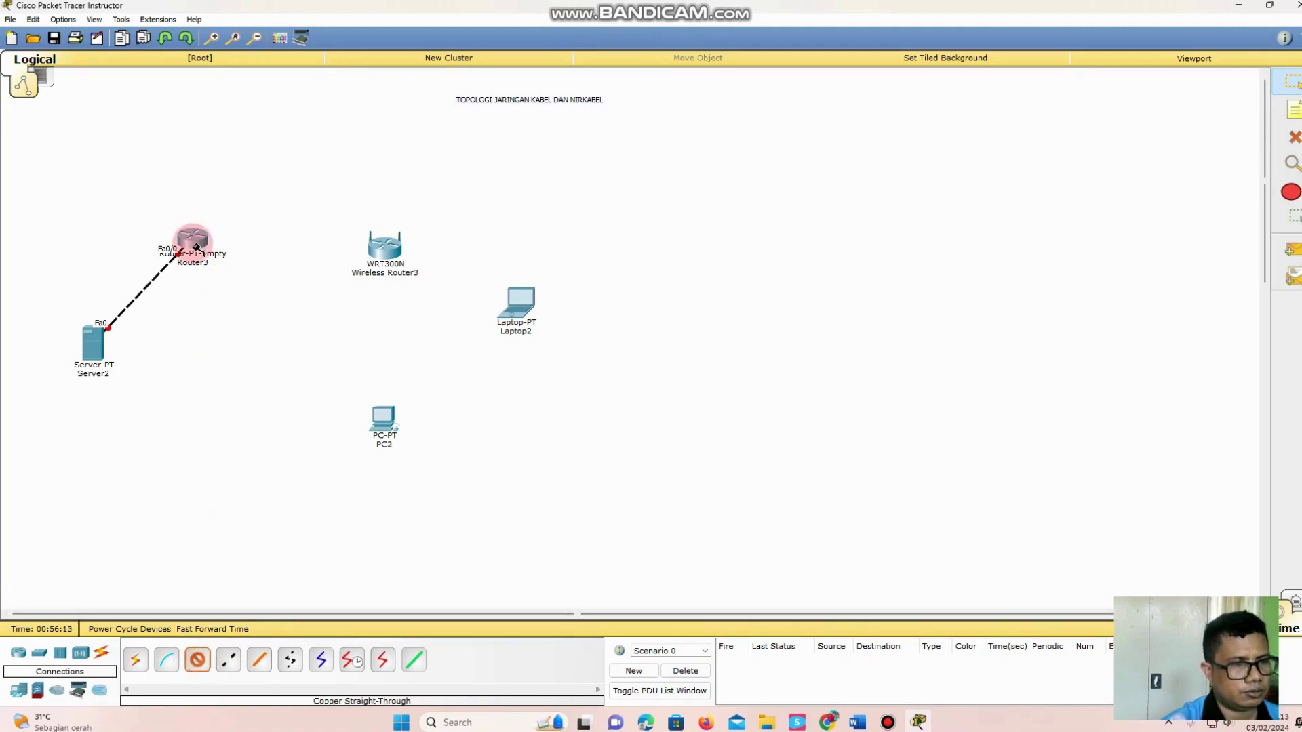
click(230, 278)
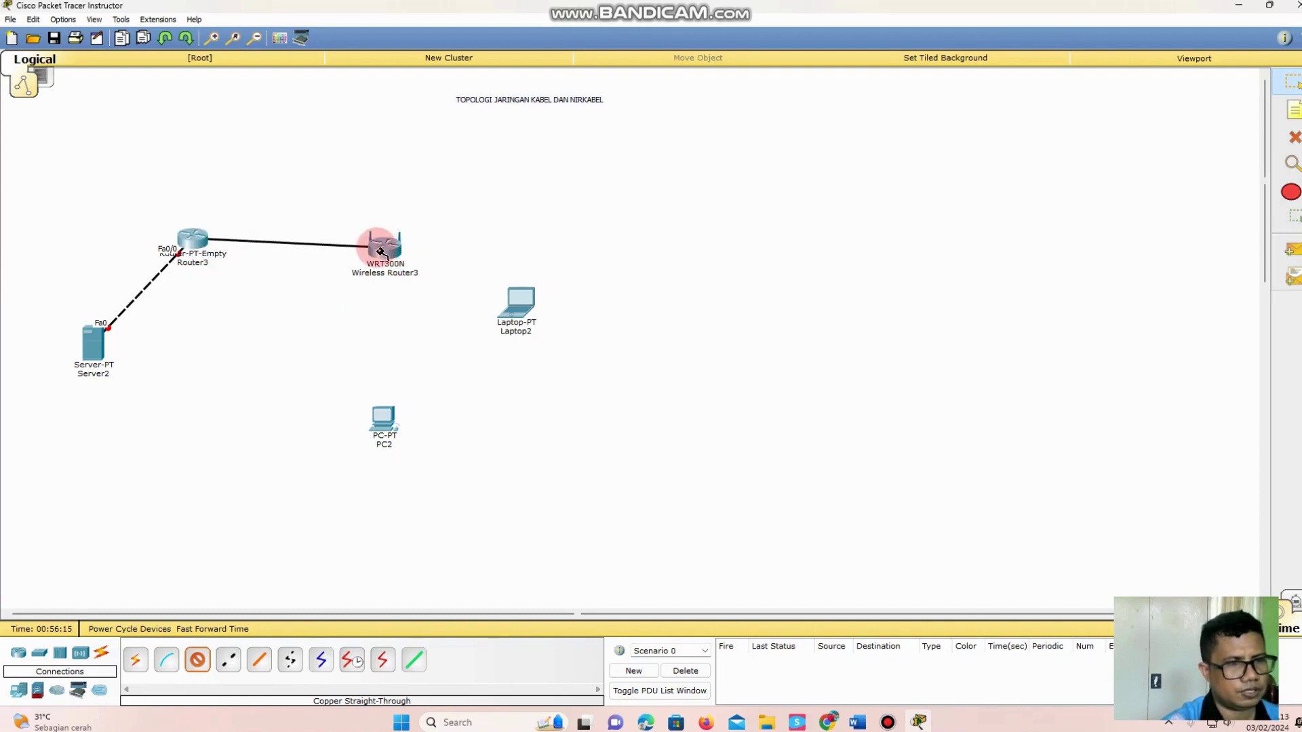
click(379, 248)
click(400, 275)
Step: Connect the wireless router's Ethernet 2 to the PC's FastEthernet0 with a copper straight-through cable
click(196, 659)
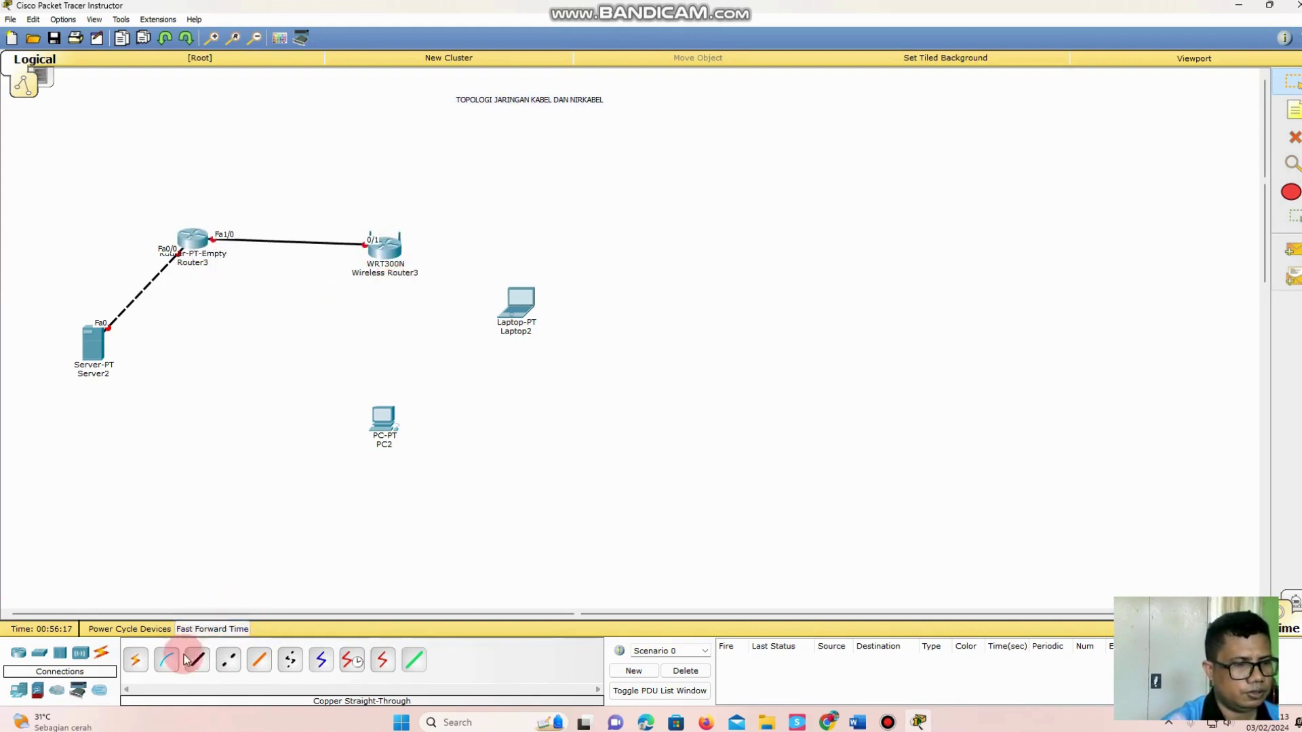
click(377, 263)
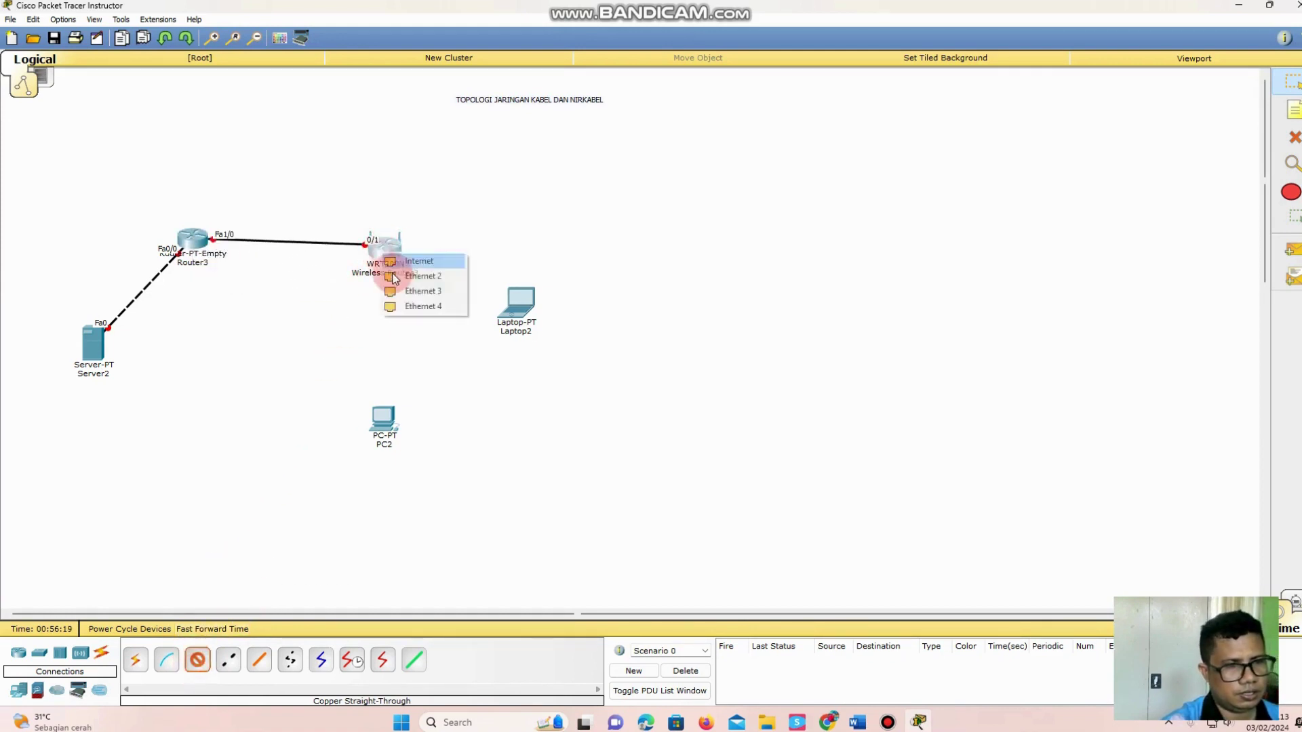
click(401, 282)
click(401, 428)
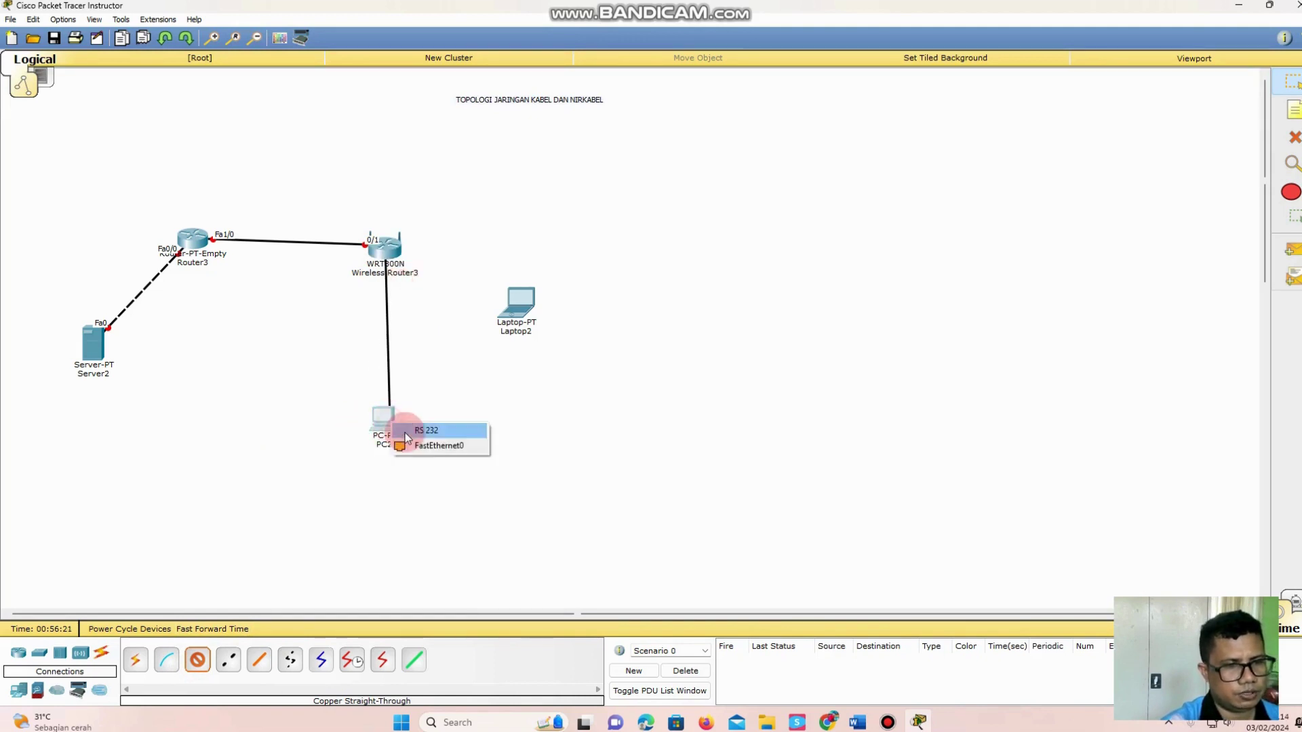
click(437, 444)
Step: Spread out the layout: shift the PC outward below the wireless router, raise the laptop level with the wireless router, and lower the server
drag(391, 426, 433, 405)
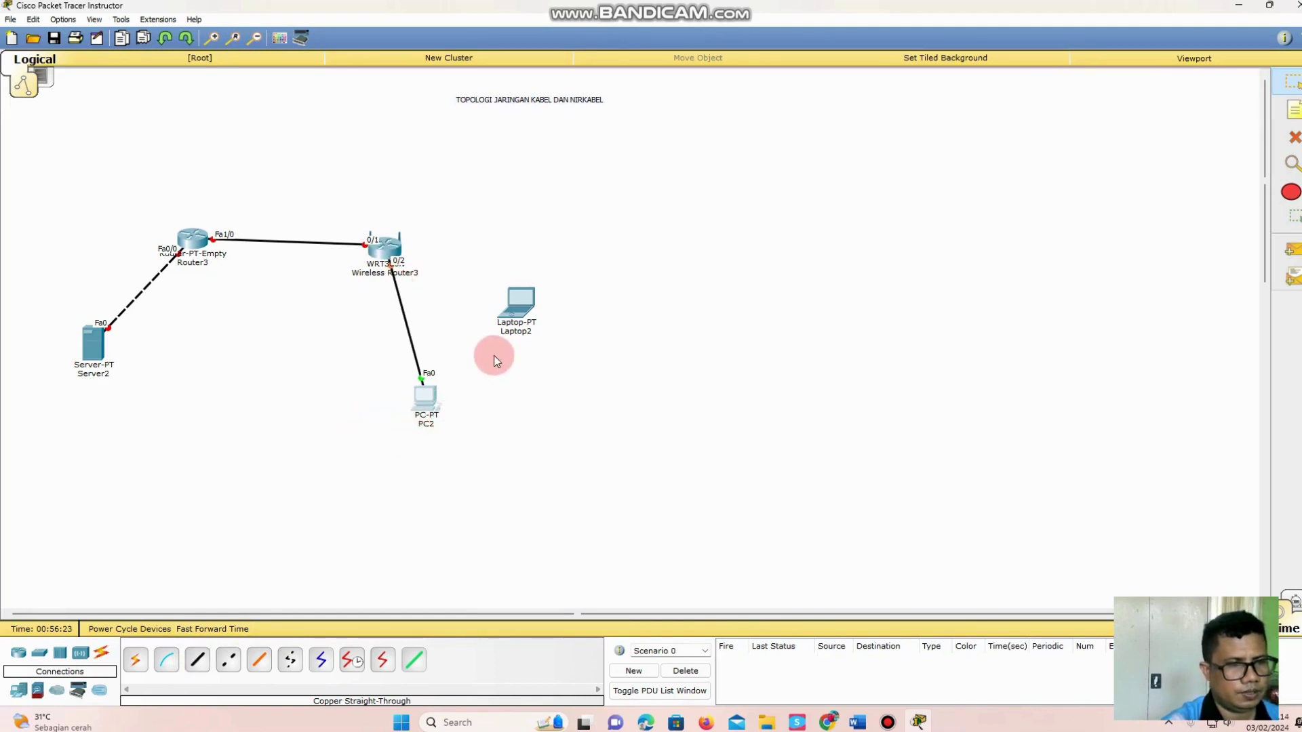
drag(503, 316, 542, 274)
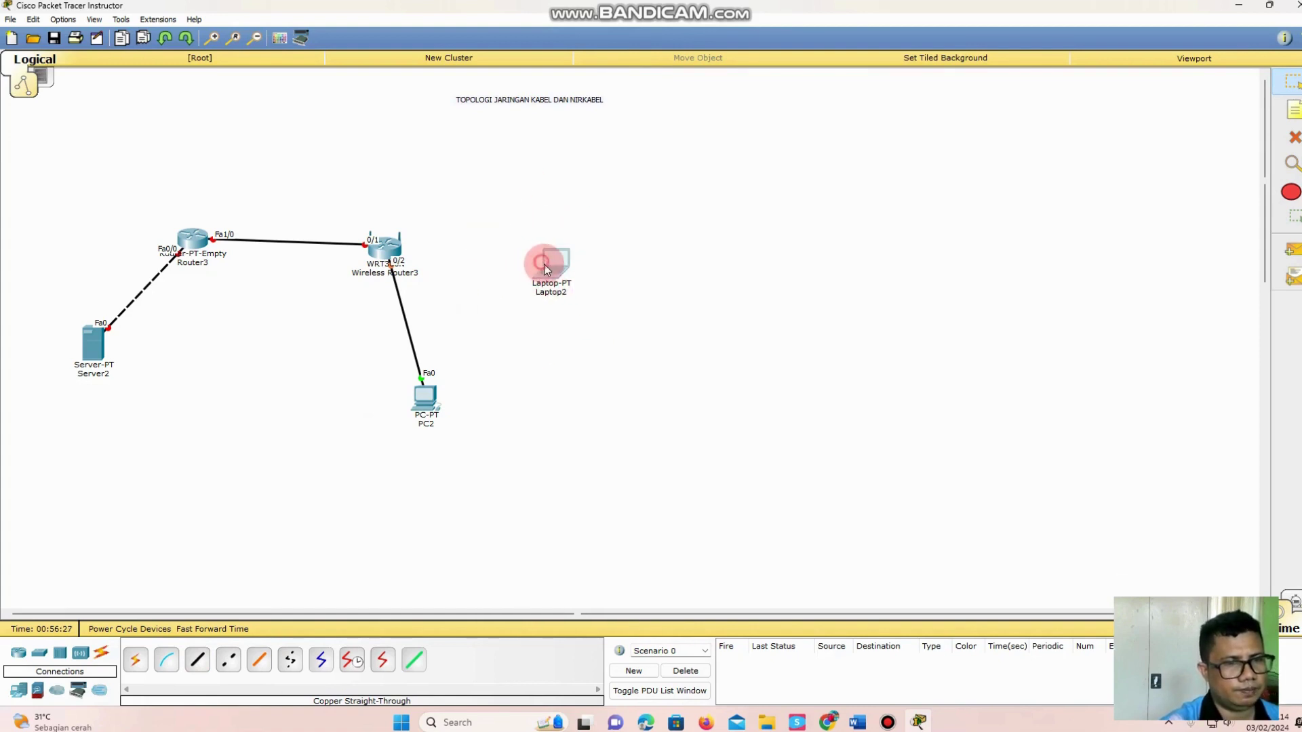
drag(559, 258, 555, 247)
drag(439, 384, 476, 379)
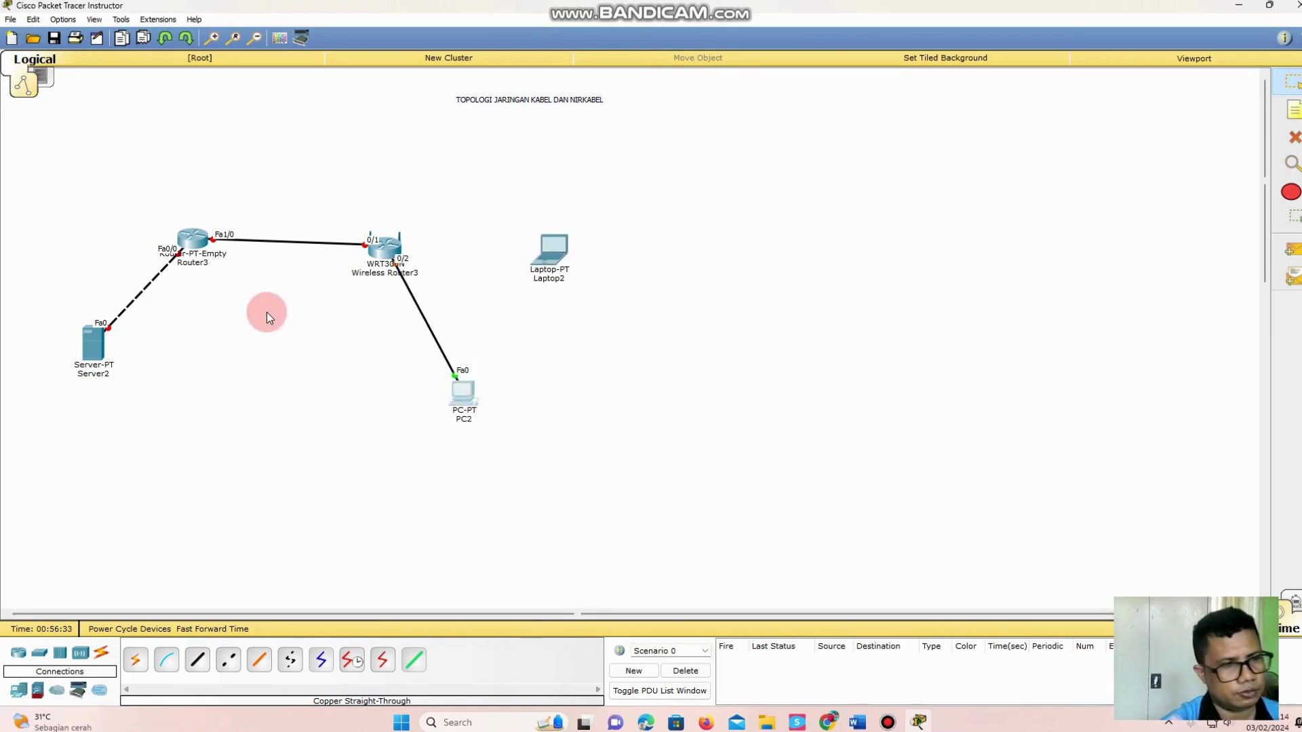
drag(83, 351, 80, 388)
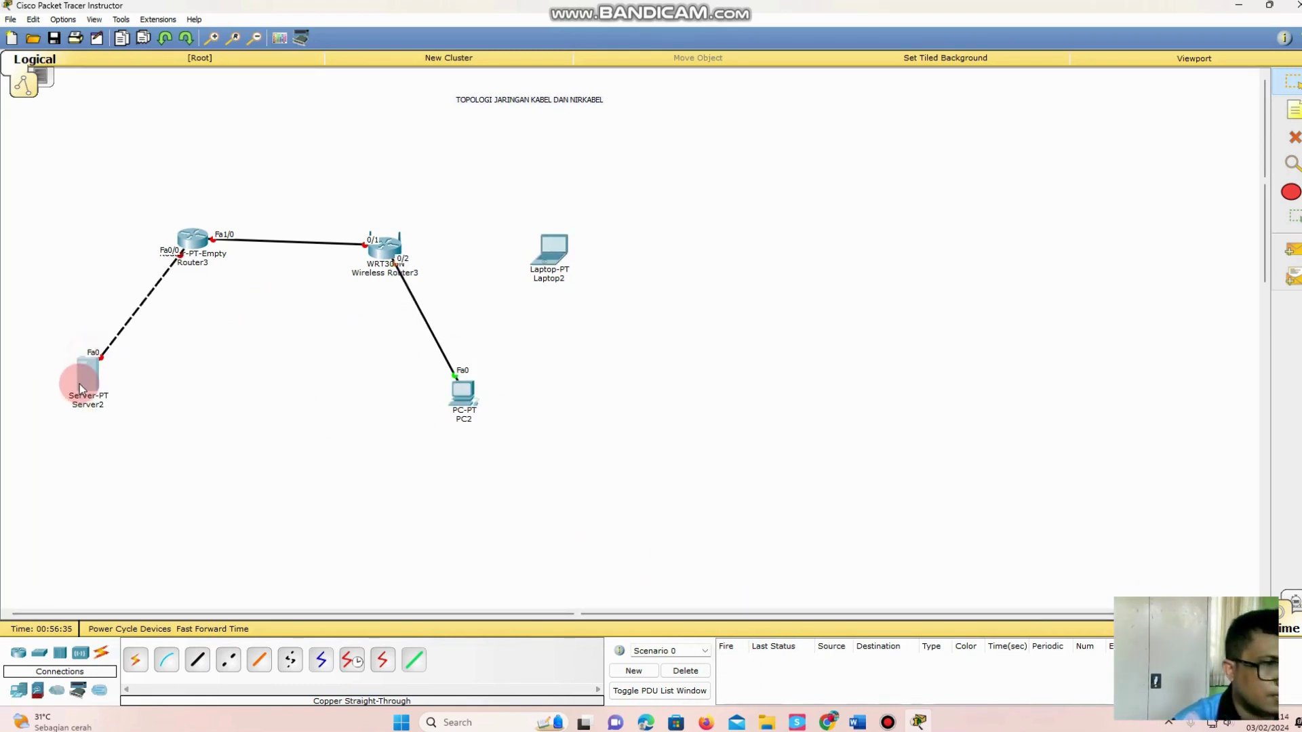
Step: Switch to the FR.IA.02 task document in Word and review the Skenario section for the addressing and server requirements
click(857, 722)
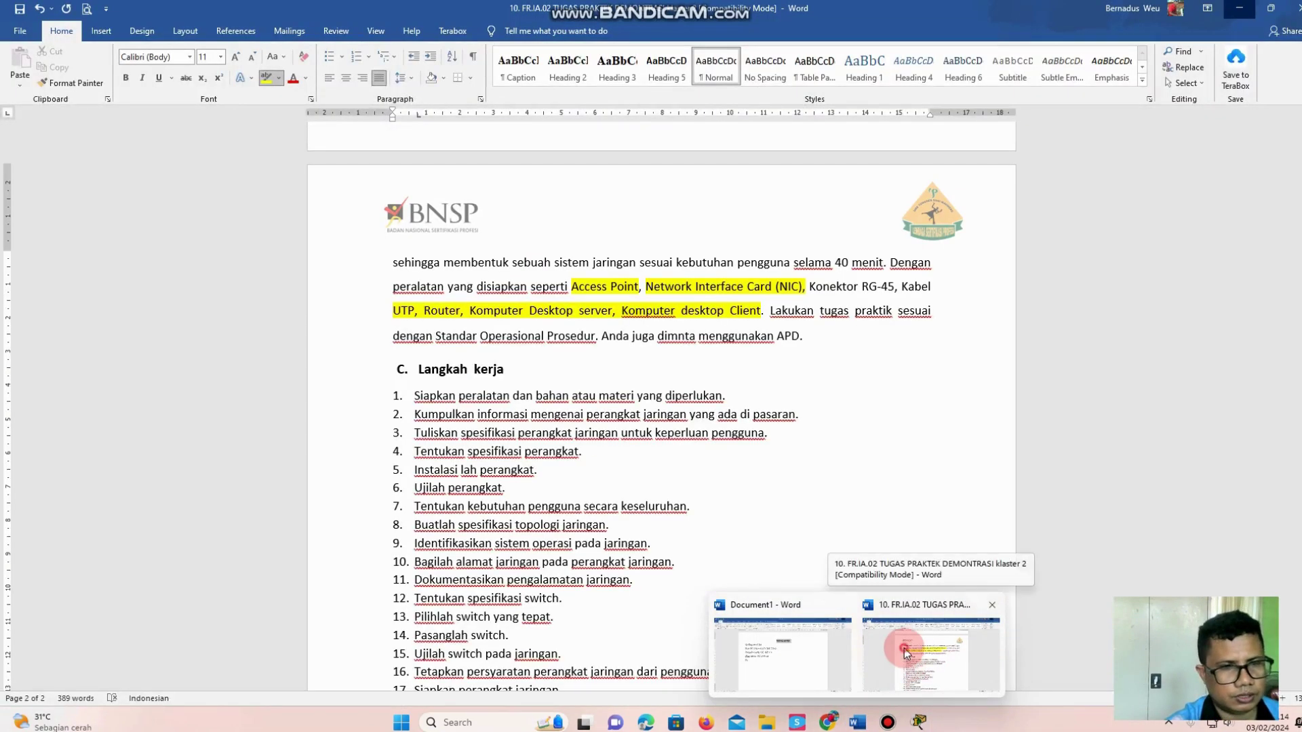
click(906, 664)
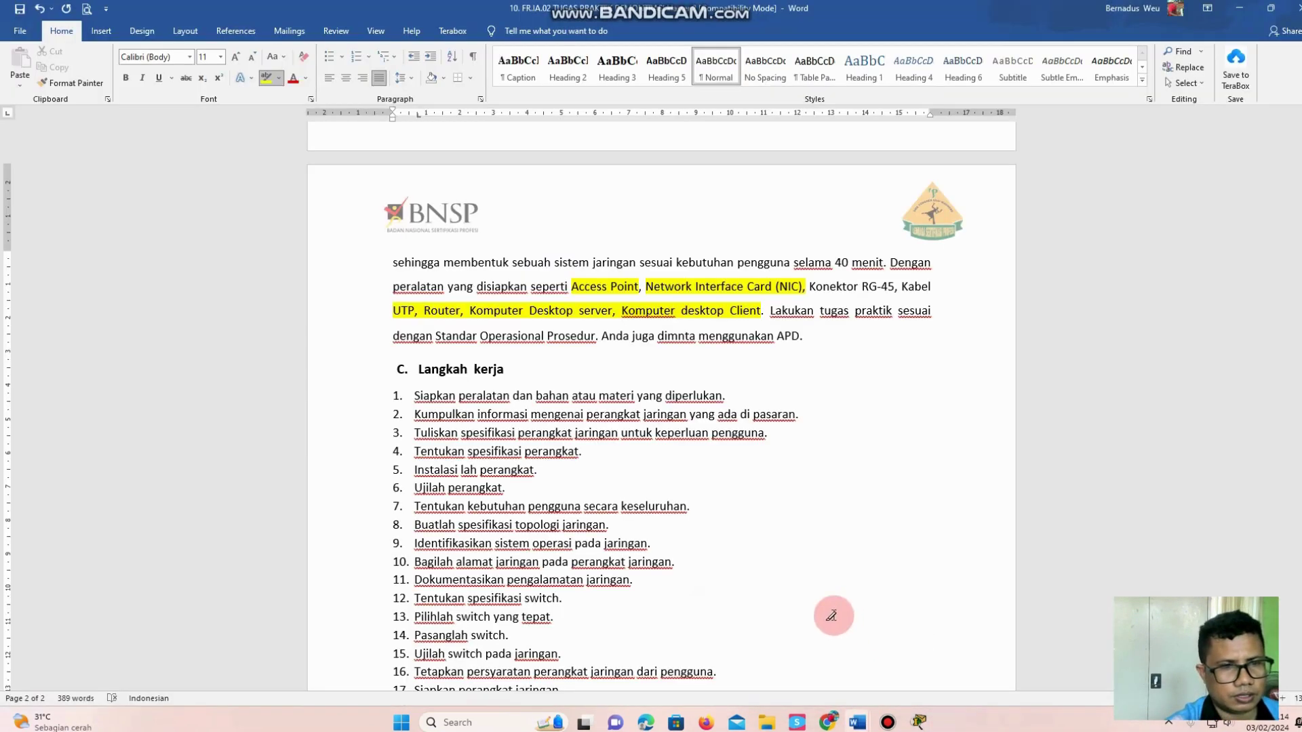
scroll(732, 542, up, 5)
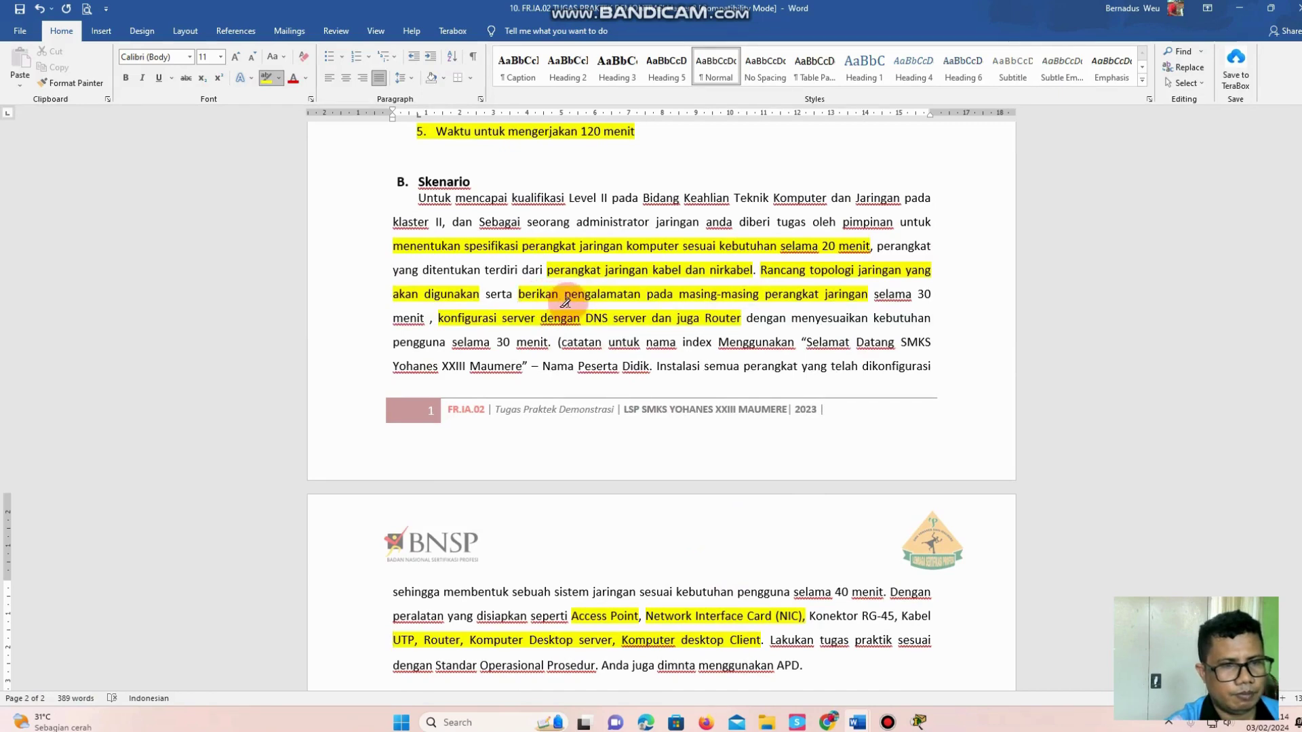
click(1239, 18)
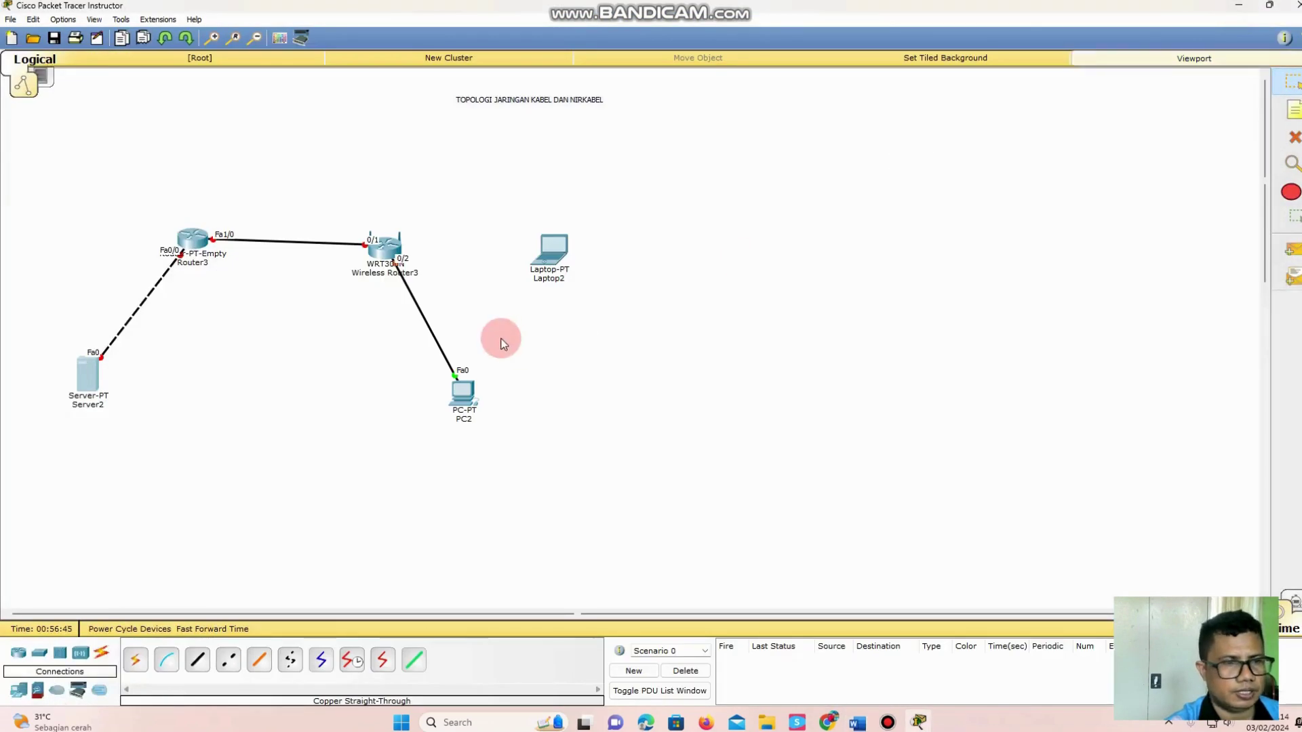
Step: Place a note beside the server in Packet Tracer with the lines "IP ADD. 192.168.50.5" and "SUB.255.255.255.0"
click(1293, 111)
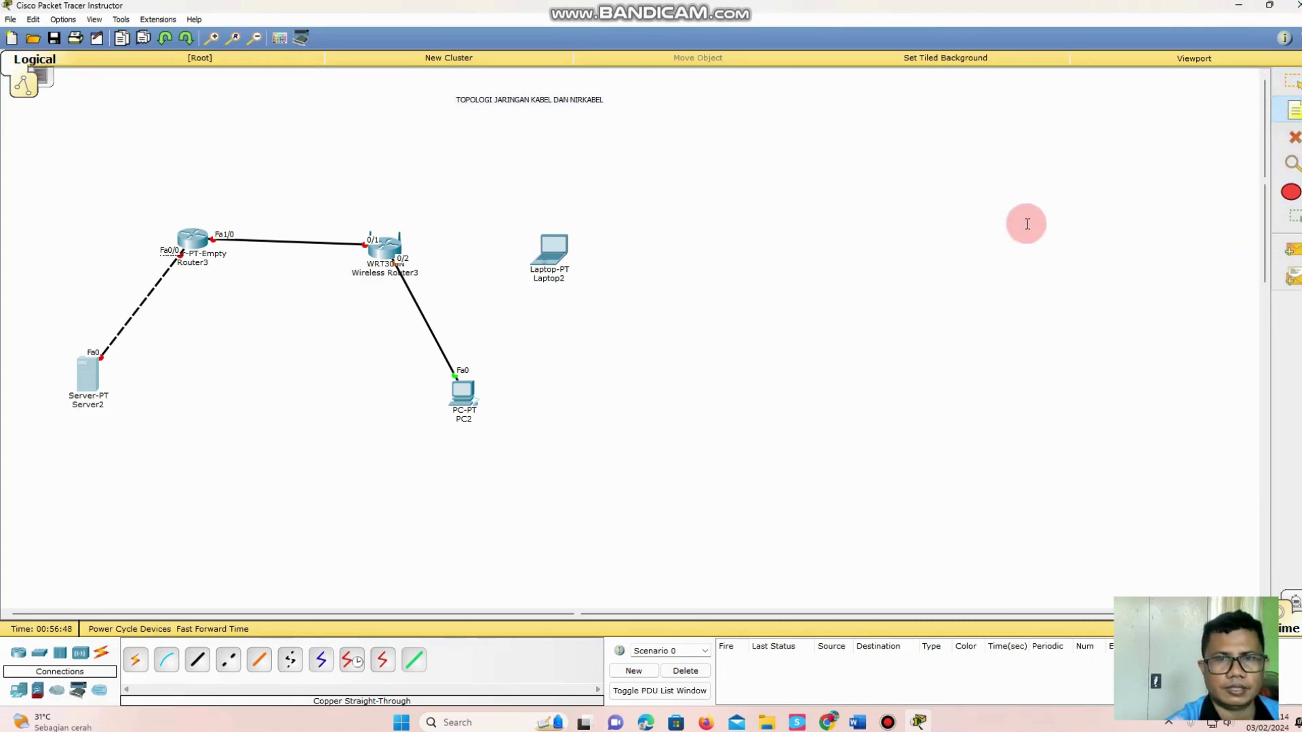
click(119, 369)
text(IP)
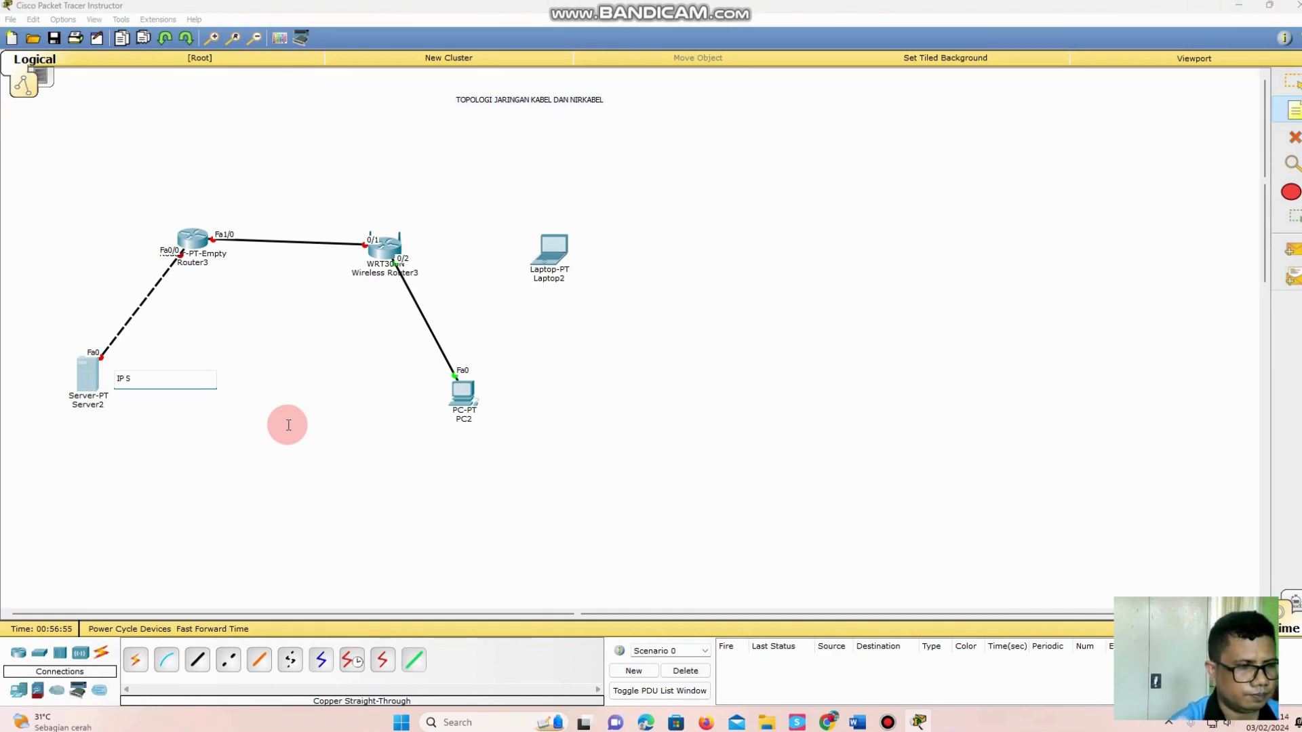
text( ADD. 192.168.50.5)
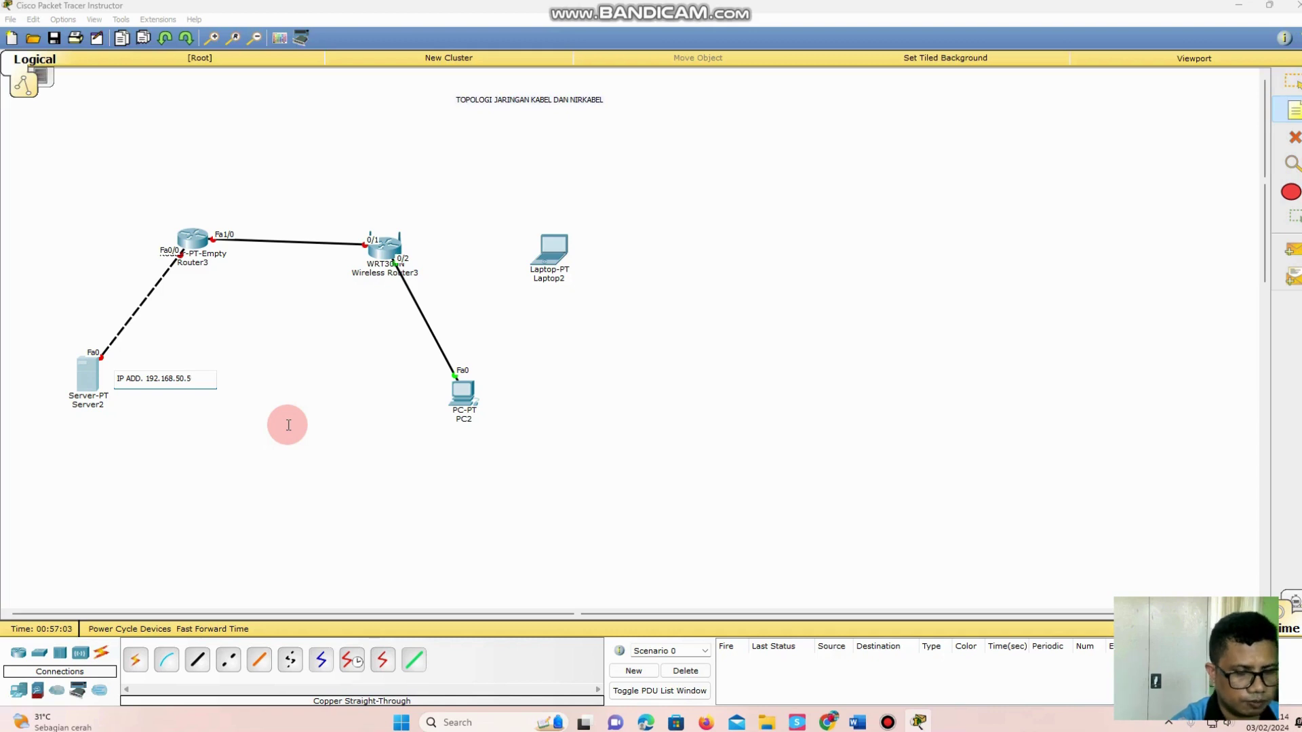
key(Return)
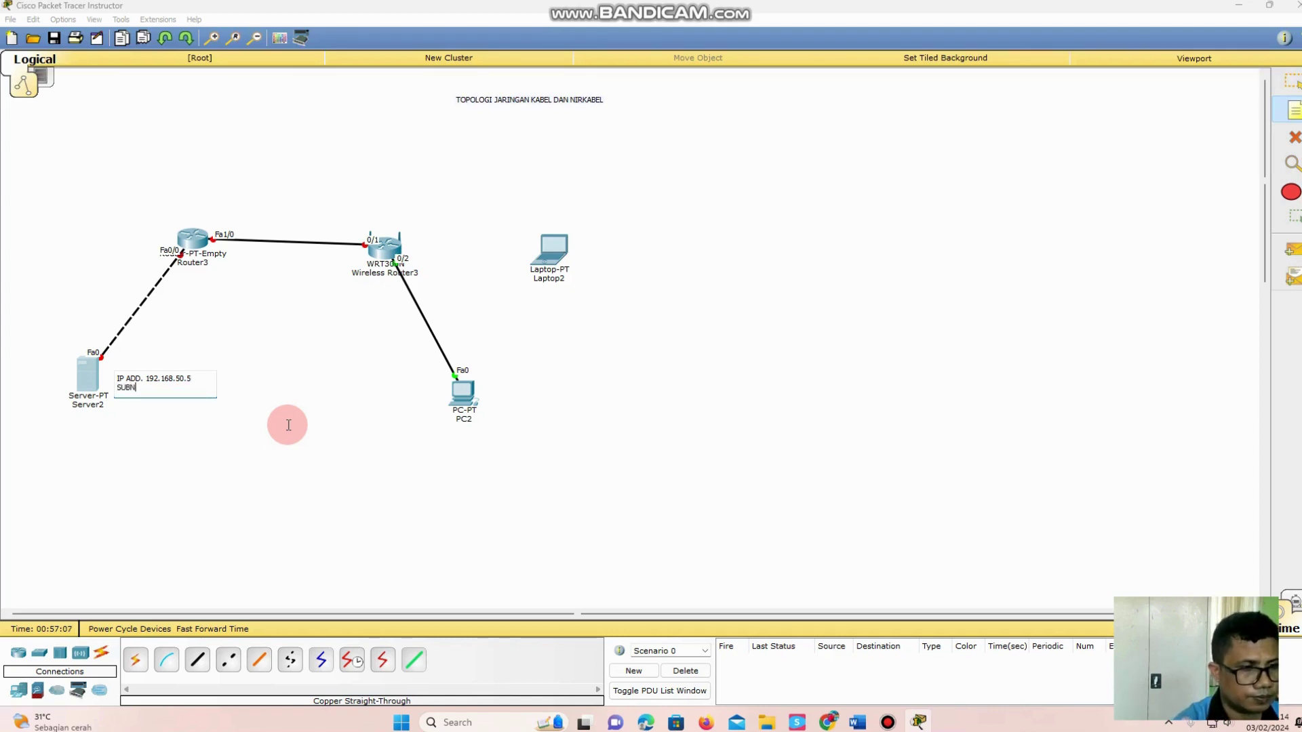
key(BackSpace)
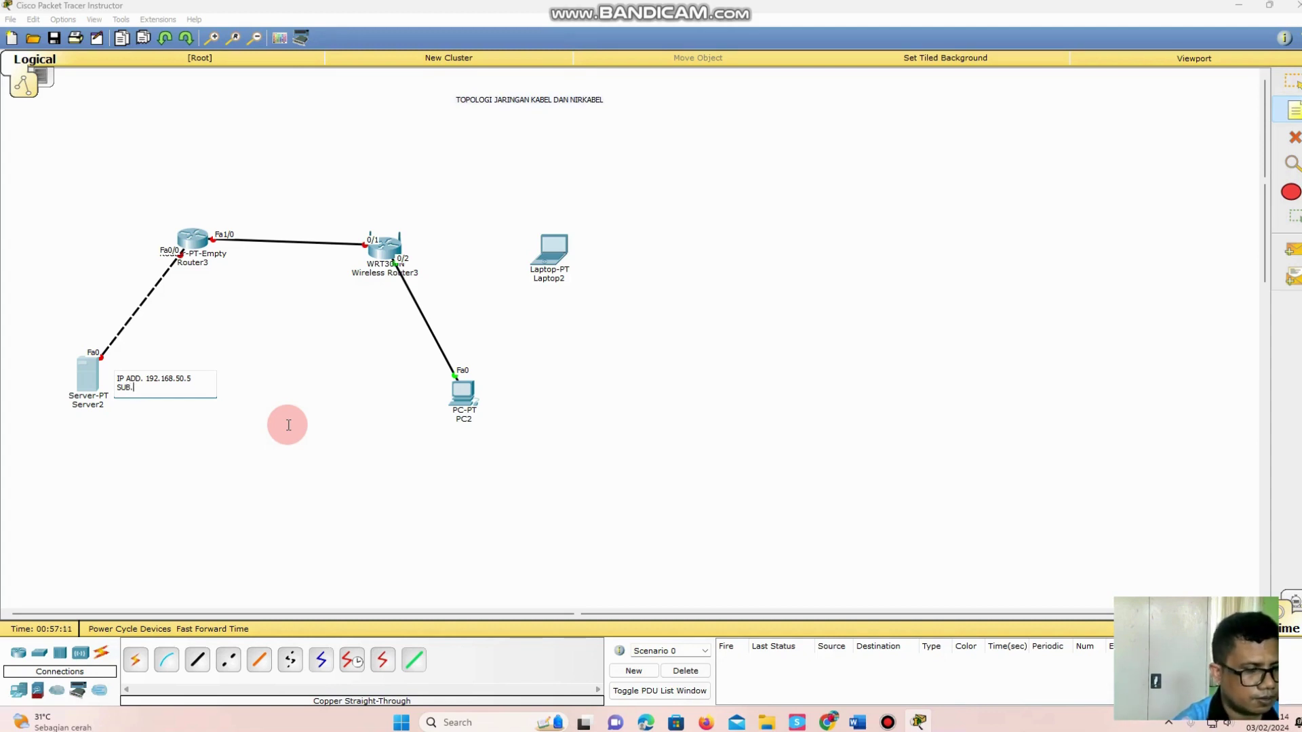
text(.255.255.)
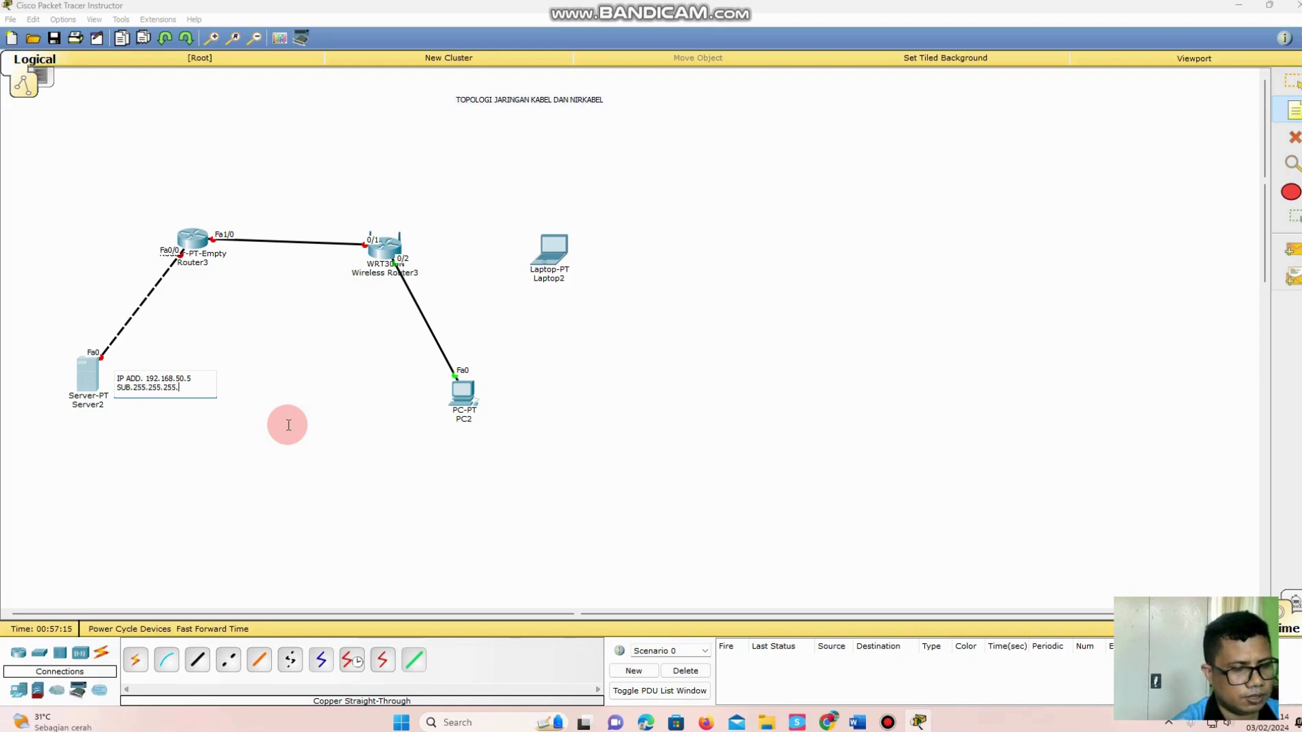
text(255.0)
Step: Add the lines "GW. 192.168.50.1" and "DNS. 192.168.50.5" to the server's note
key(Return)
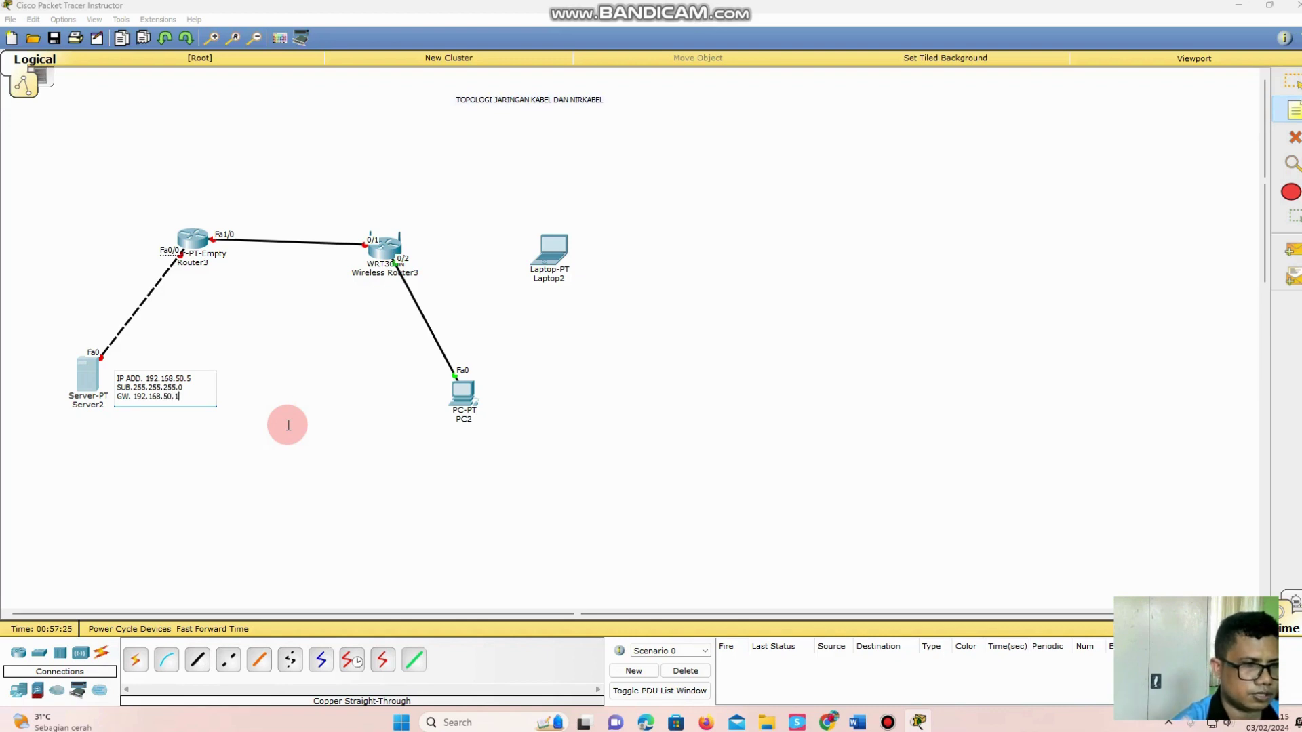
key(Return)
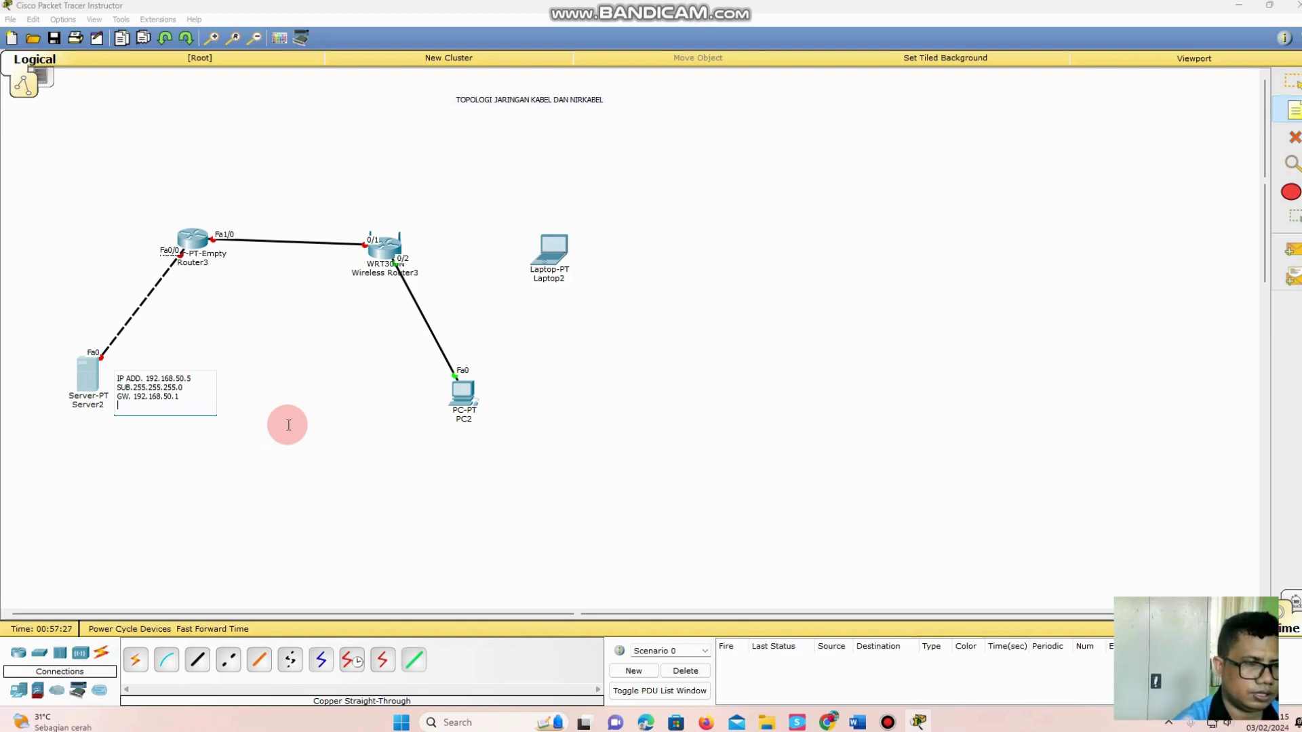
text(DNS)
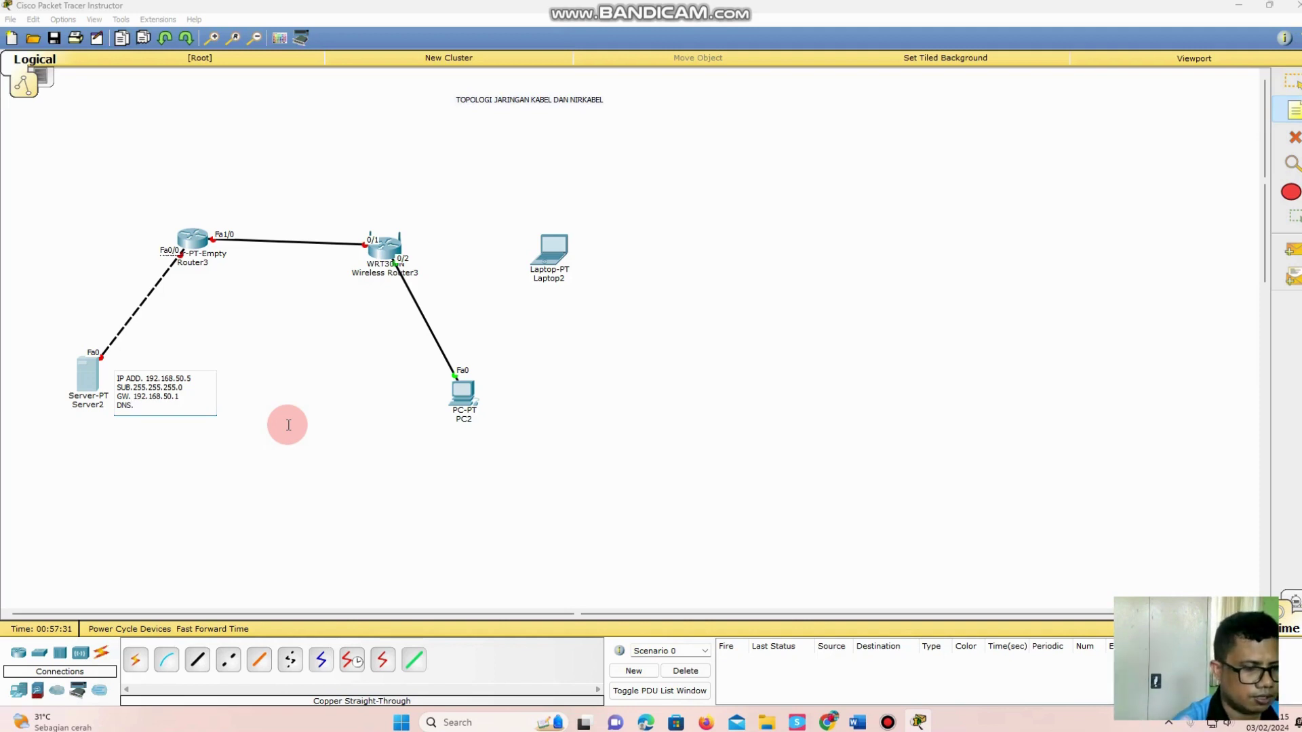
text(. 192)
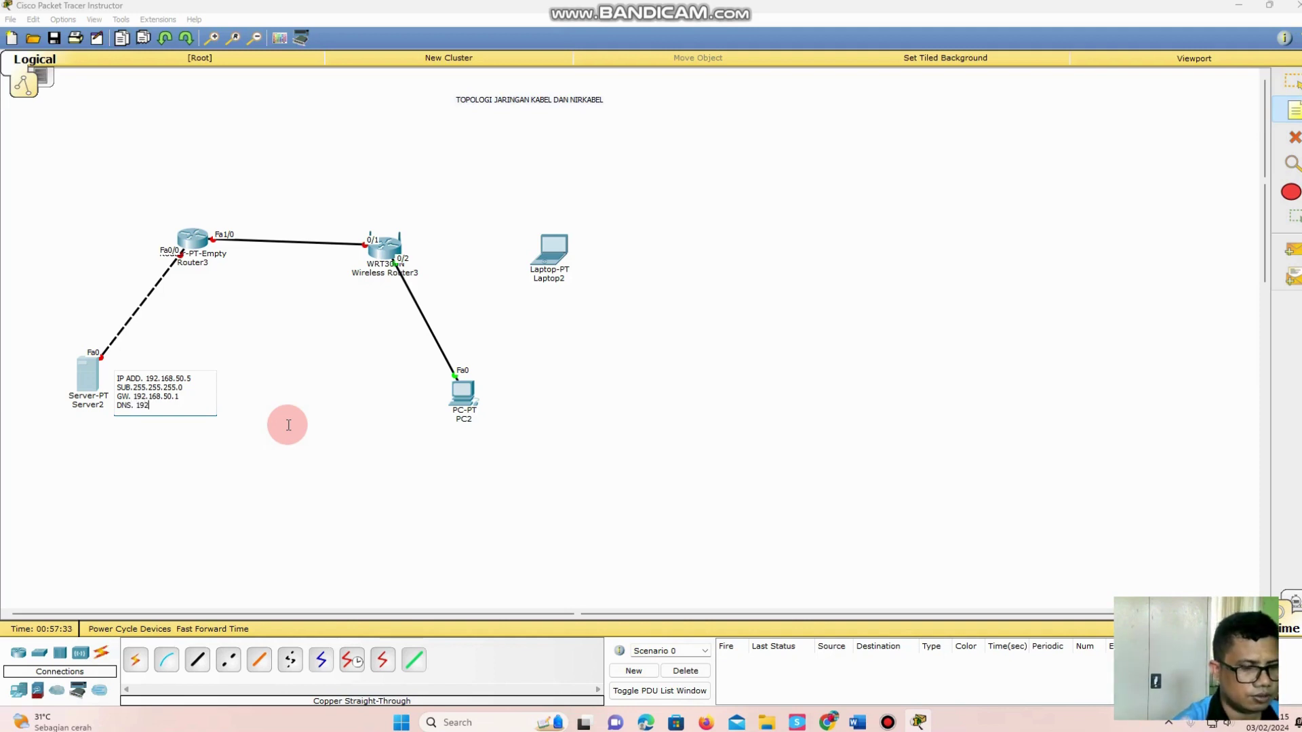
text(.168.)
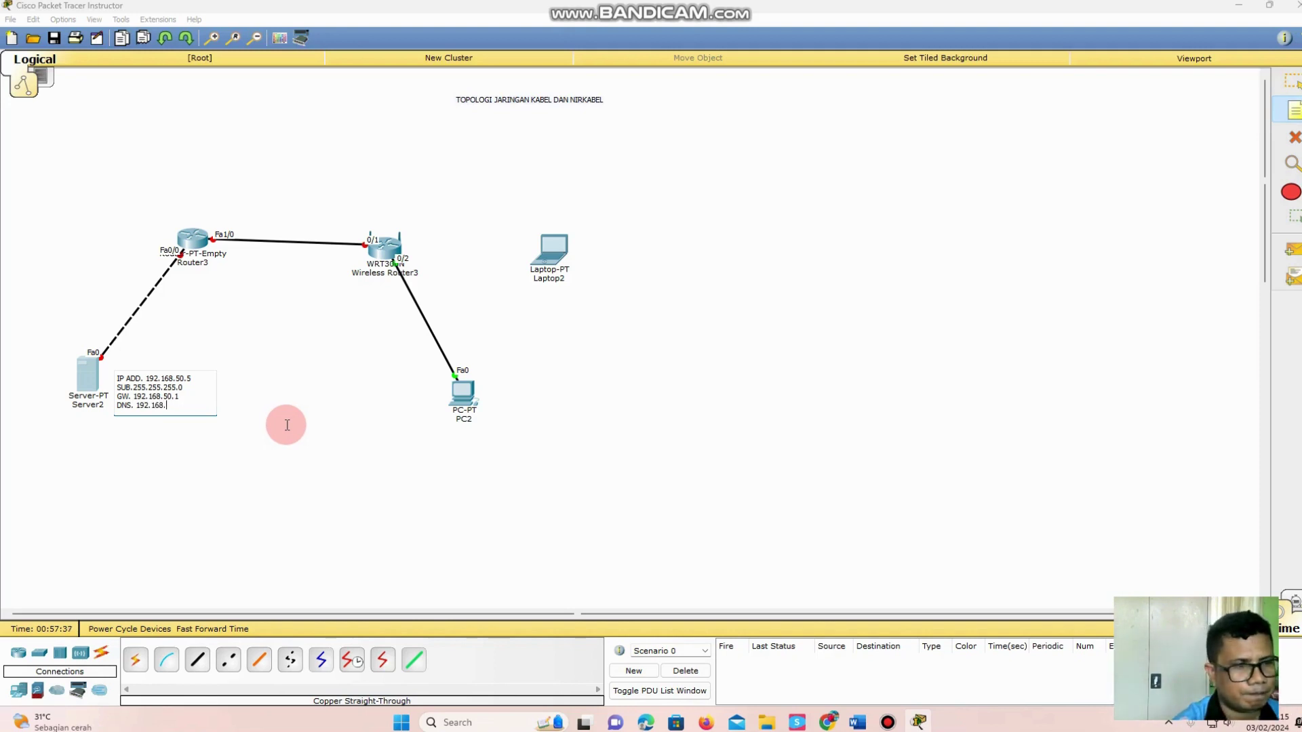
text(50)
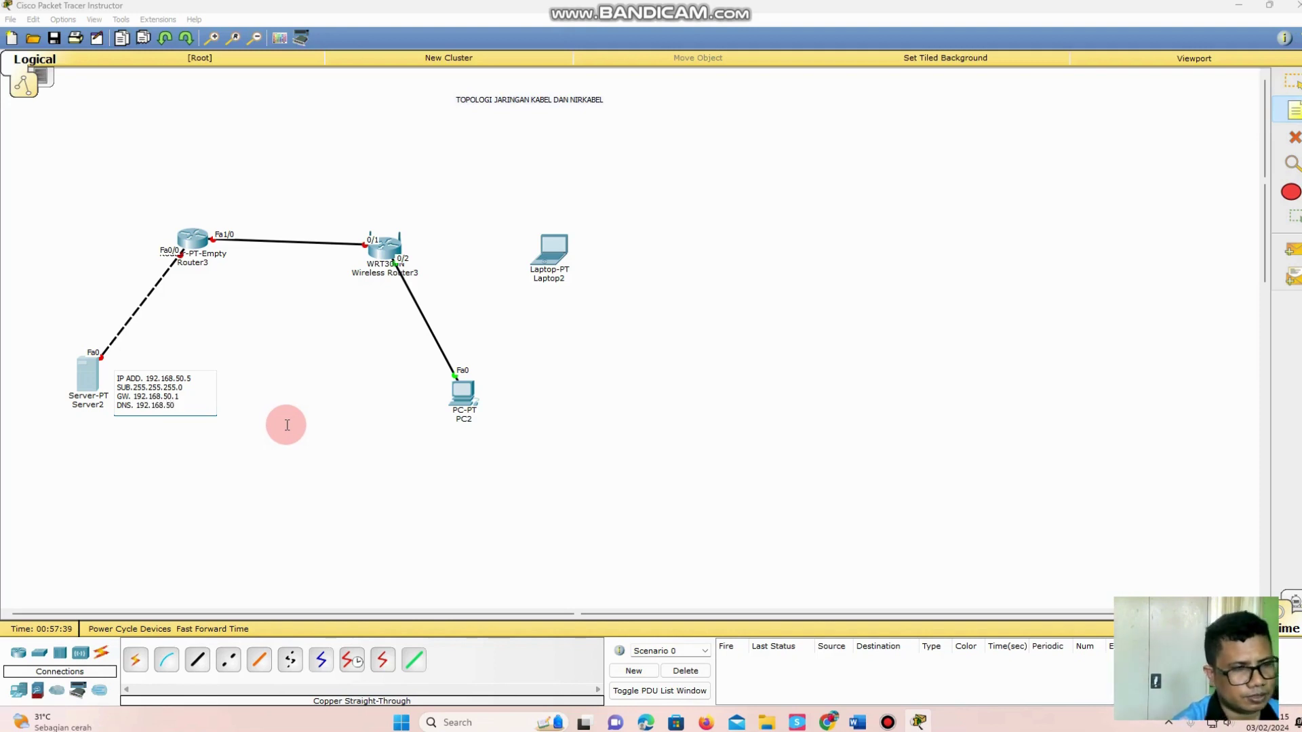
text(.5)
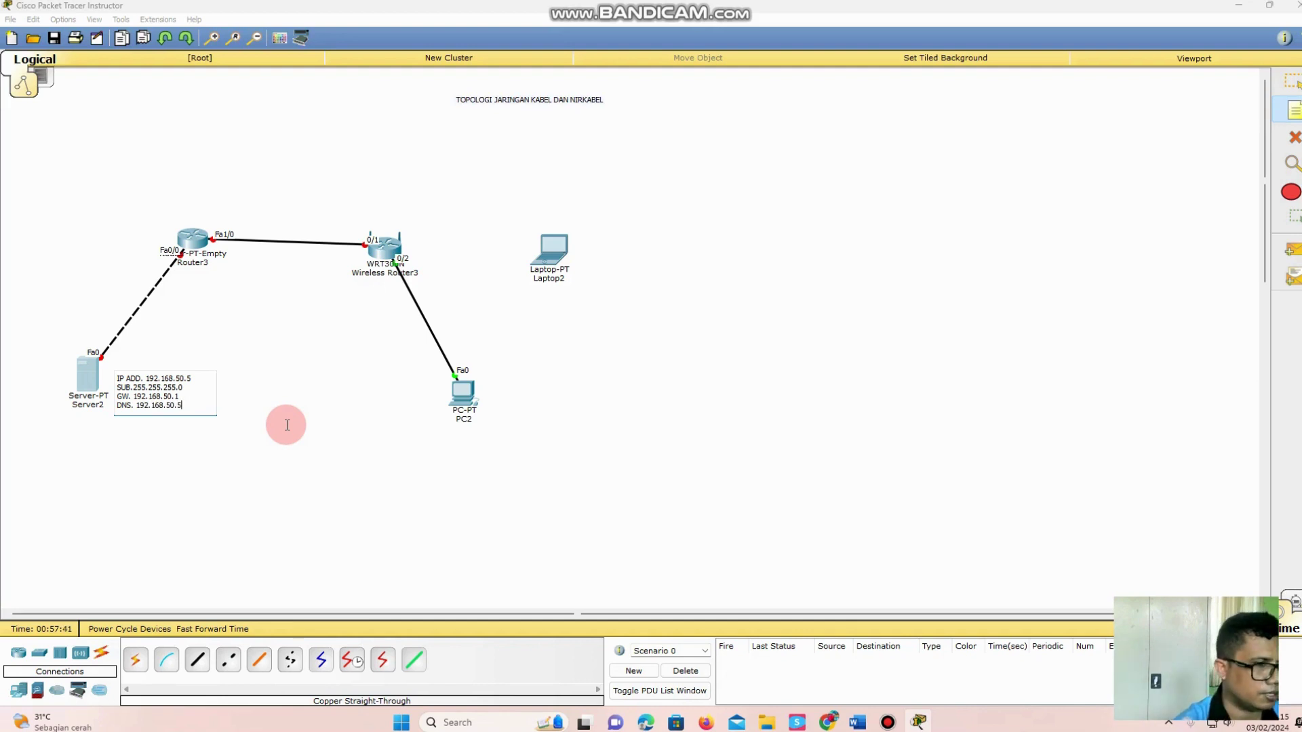
click(942, 717)
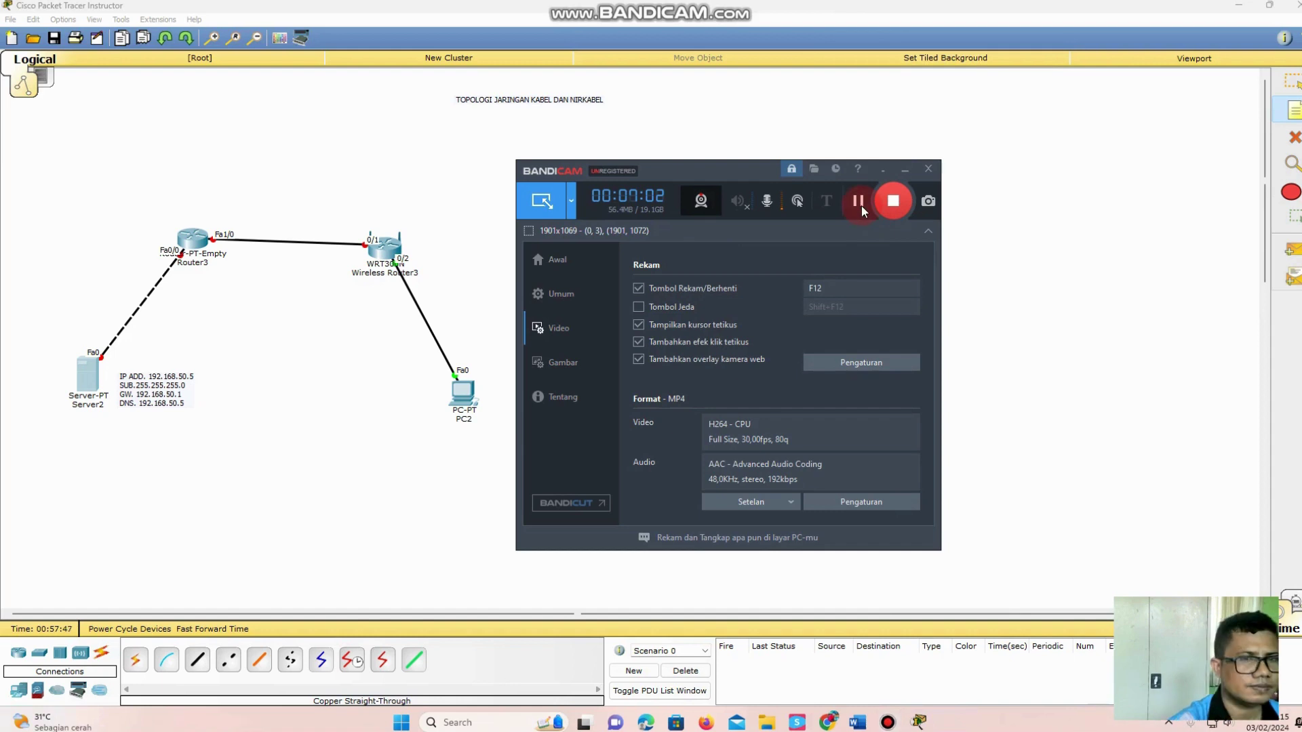
Step: Place a note with the text "192.168.50.1" below the router, beside its link to the server
click(902, 171)
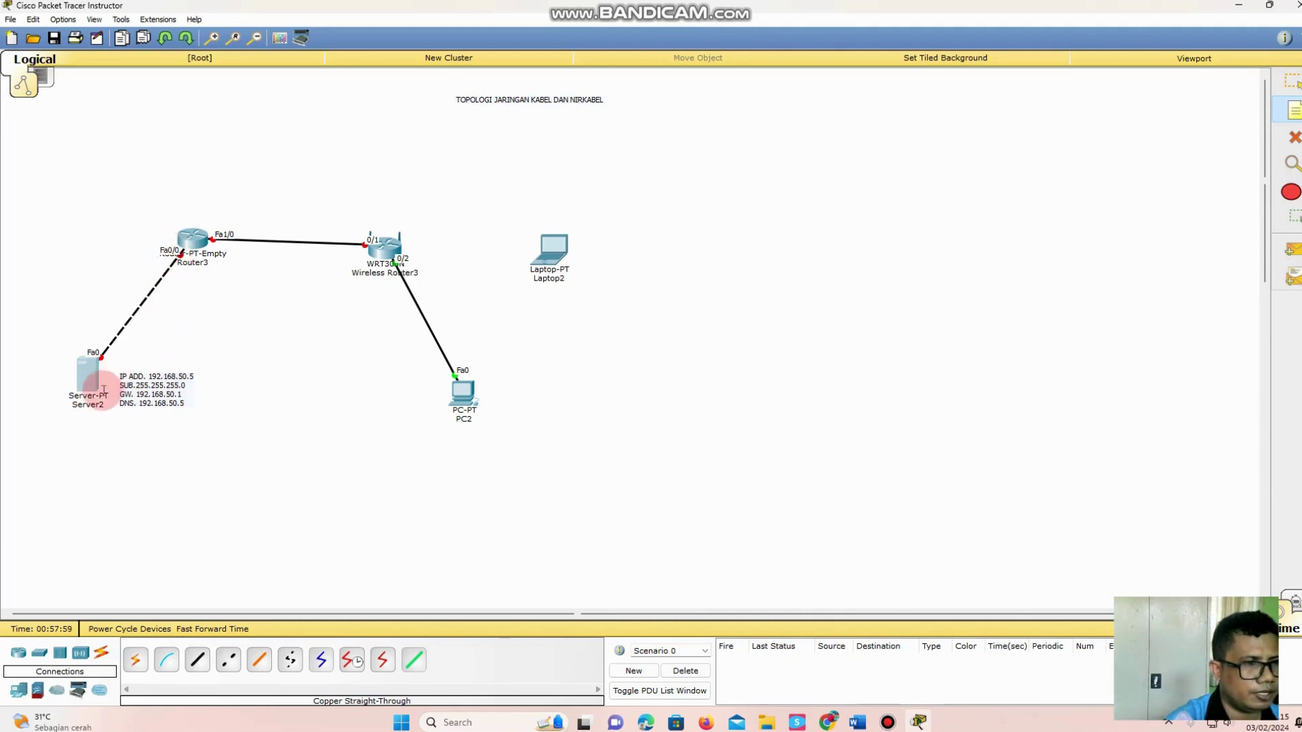
click(182, 300)
text(192)
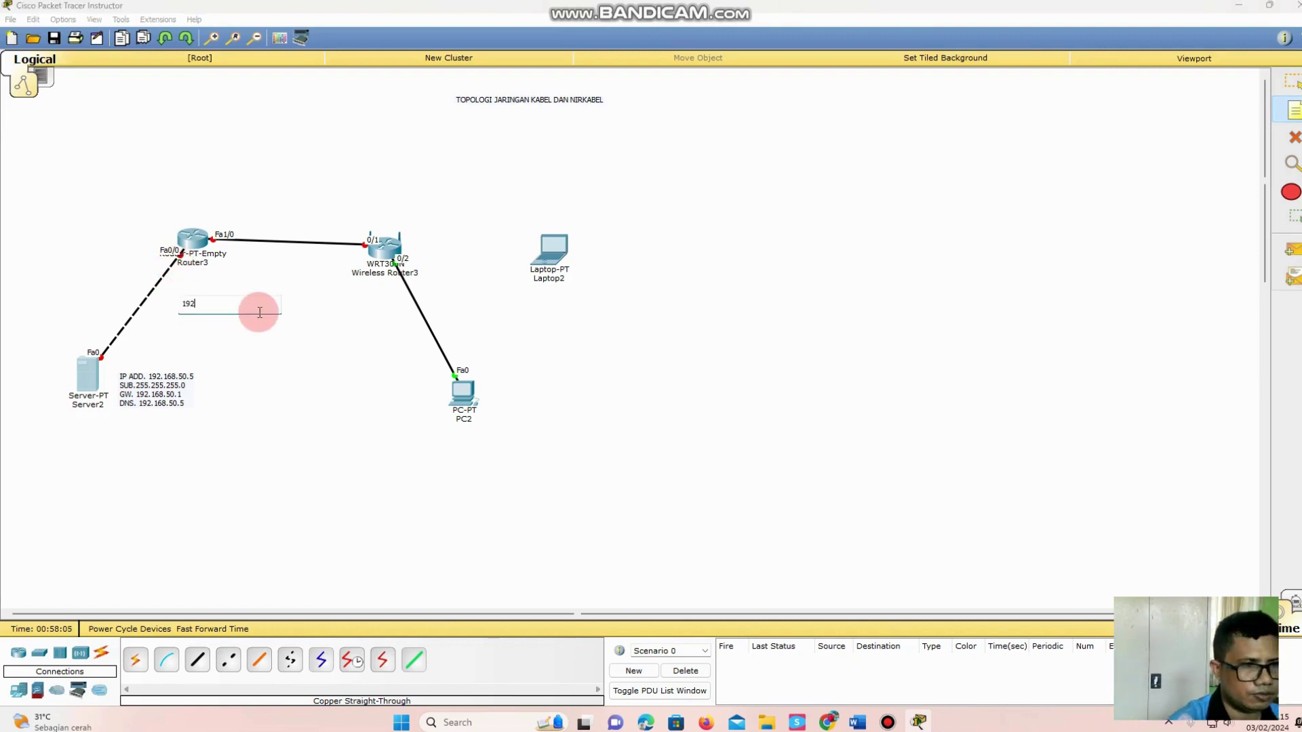
text(.168.50.1)
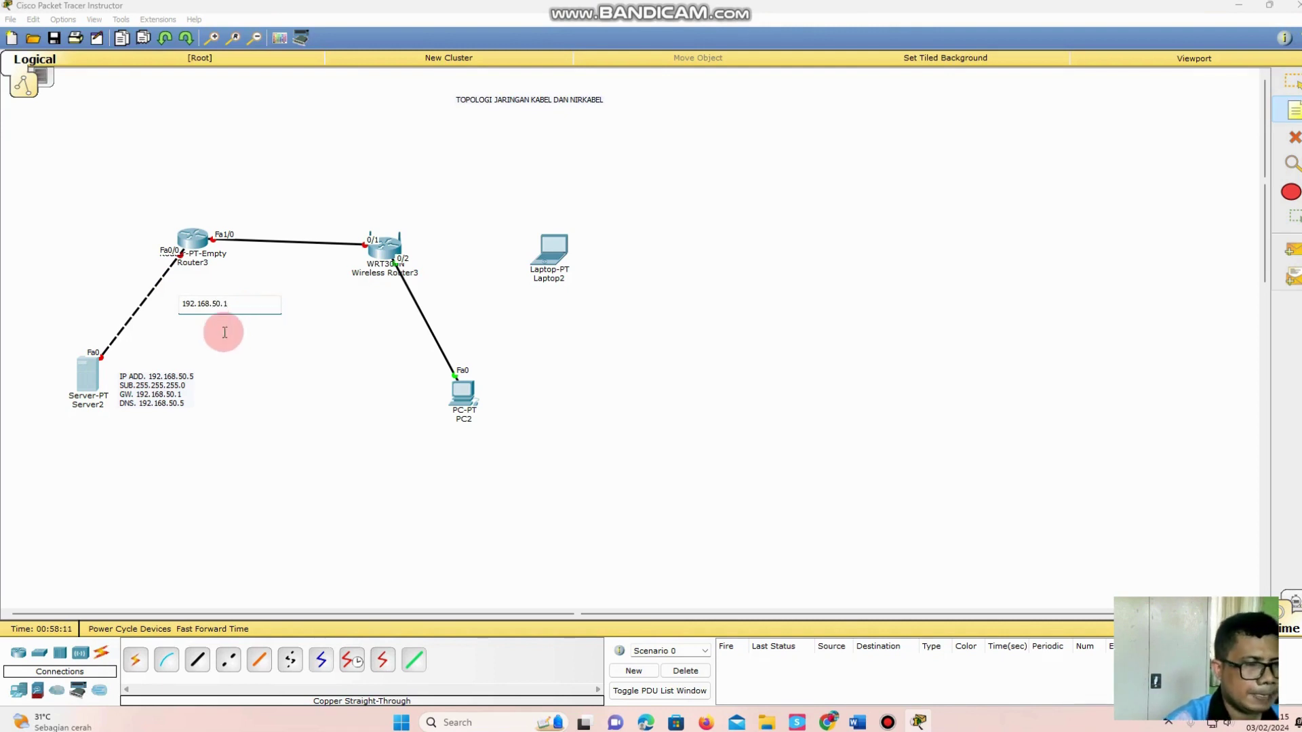
Step: Place a note with the text "192.168.30.1" above the link between the router and the wireless router
click(247, 212)
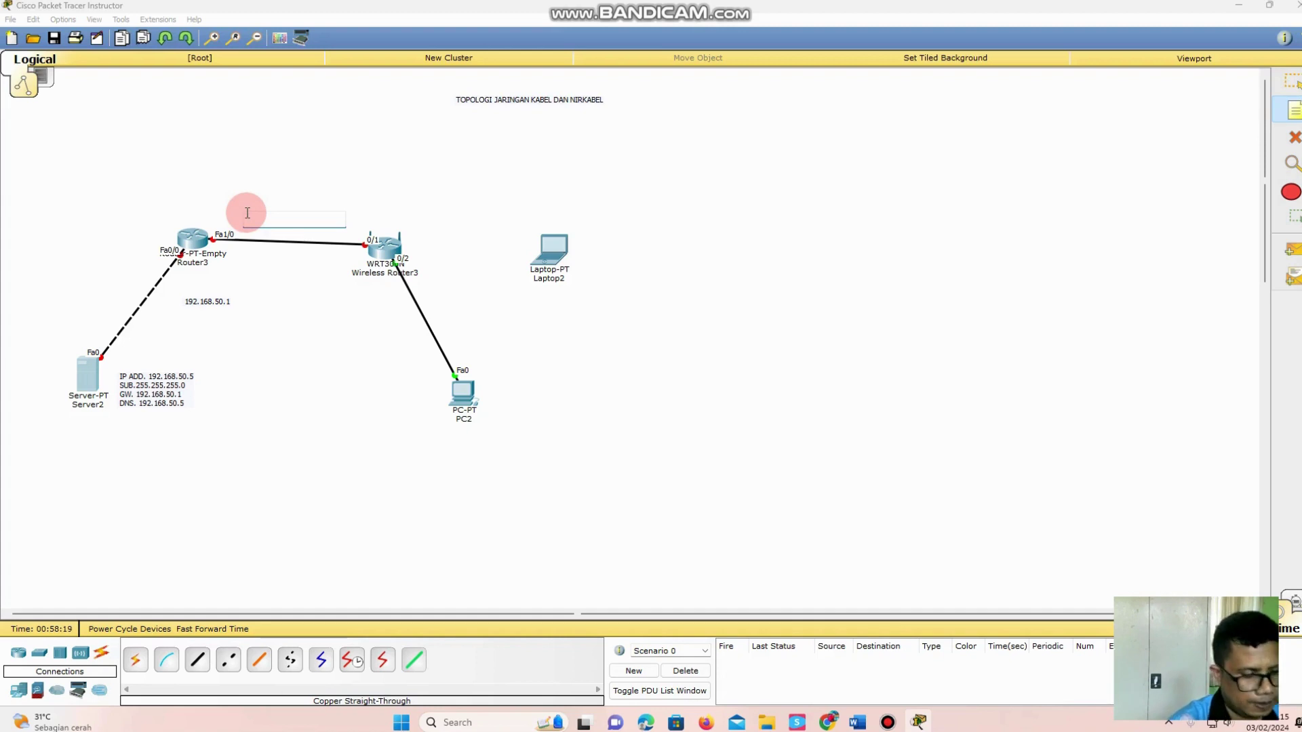
text(192.1)
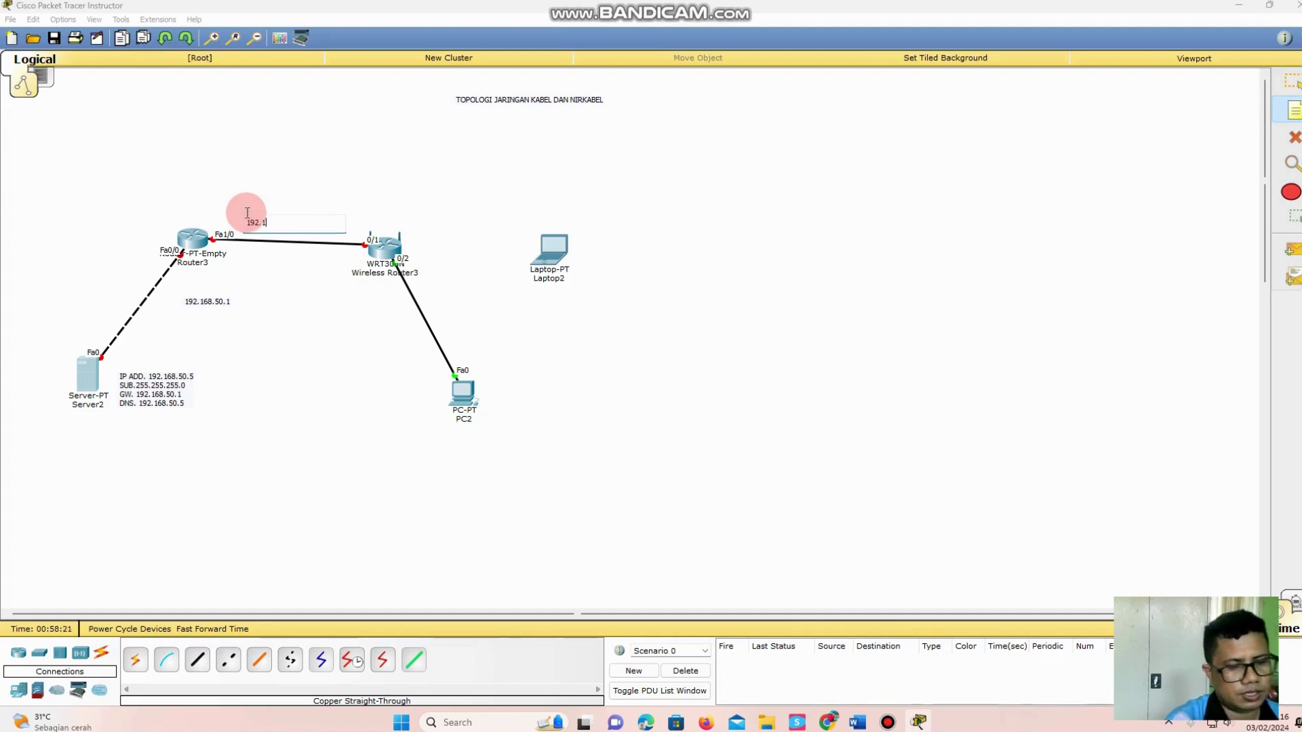
text(68.30)
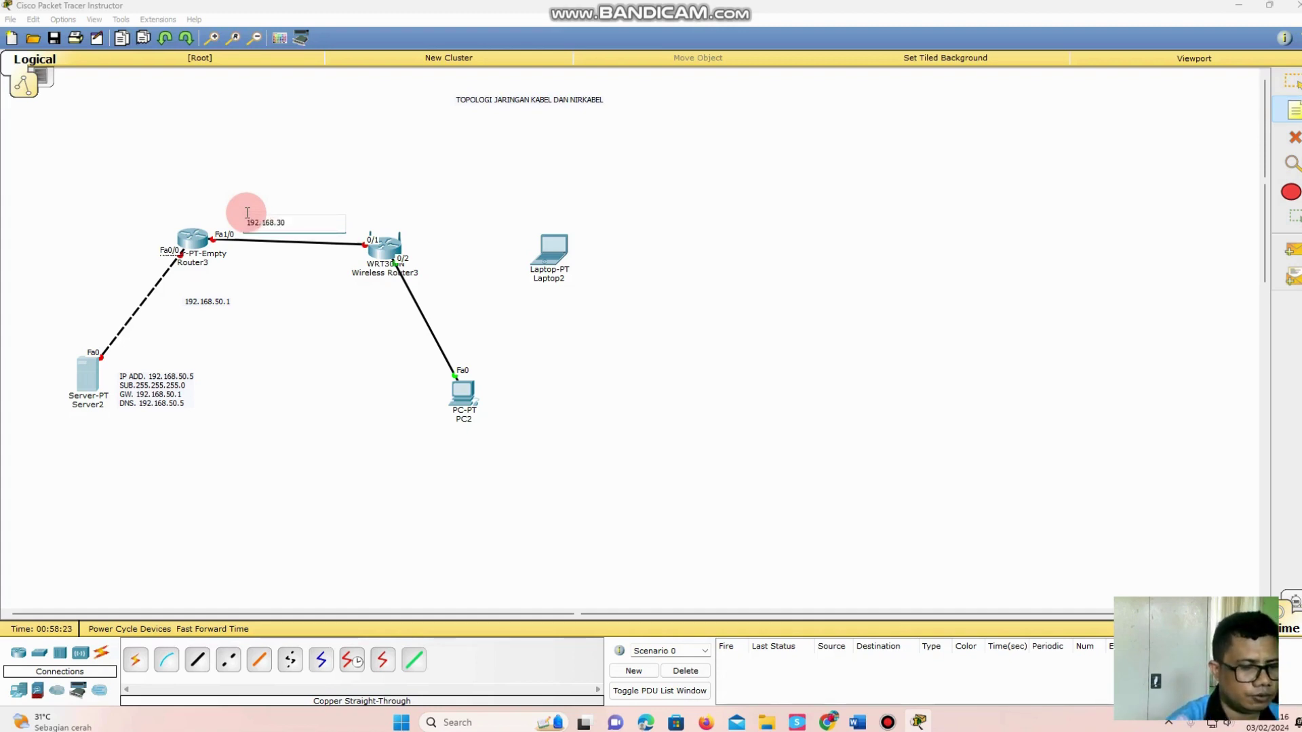
text(.1)
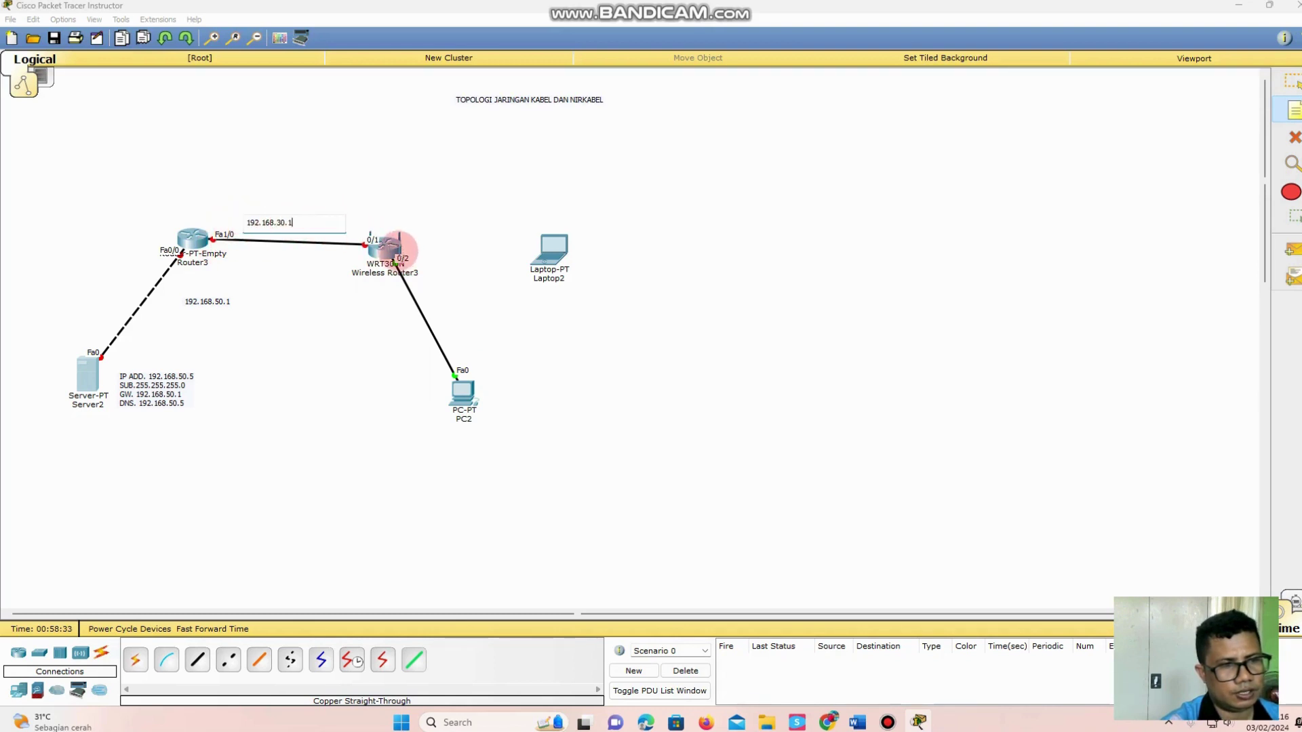
Step: Place a note below the PC with the text "IP ADD 192.168.30.3"
click(479, 446)
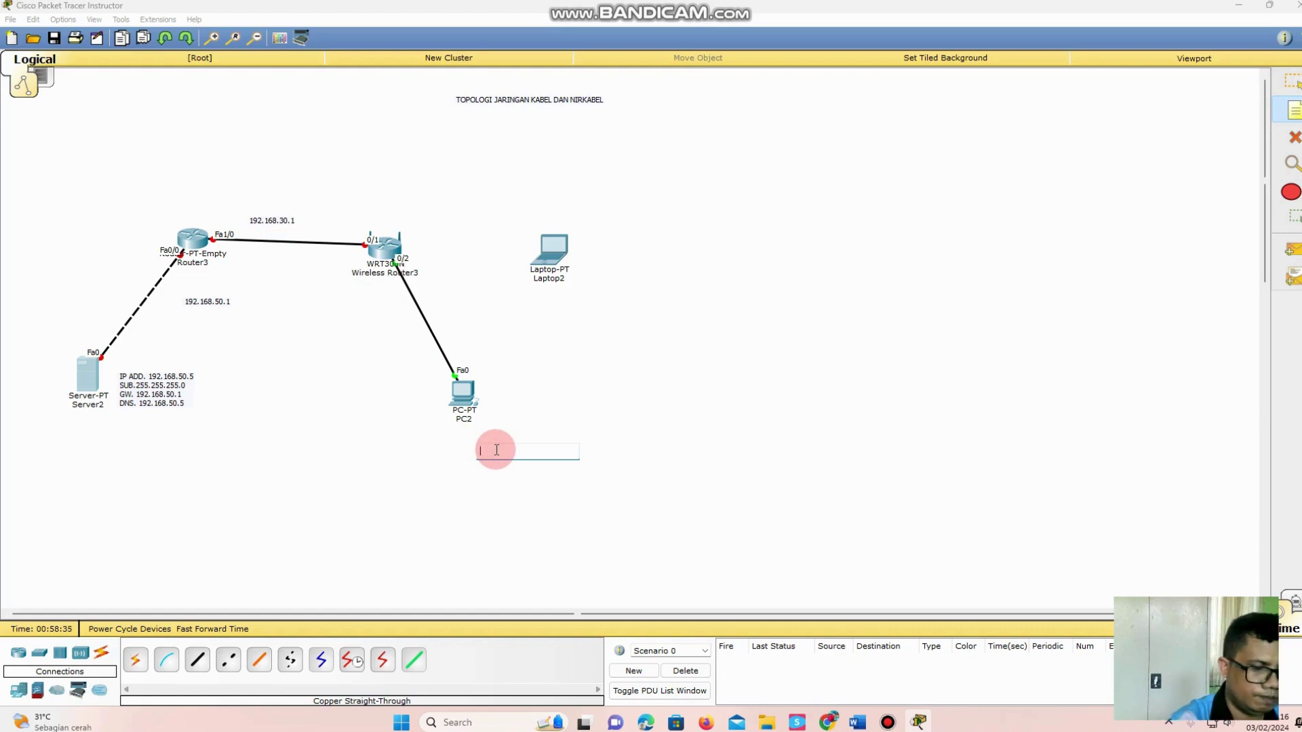
text(192.168.)
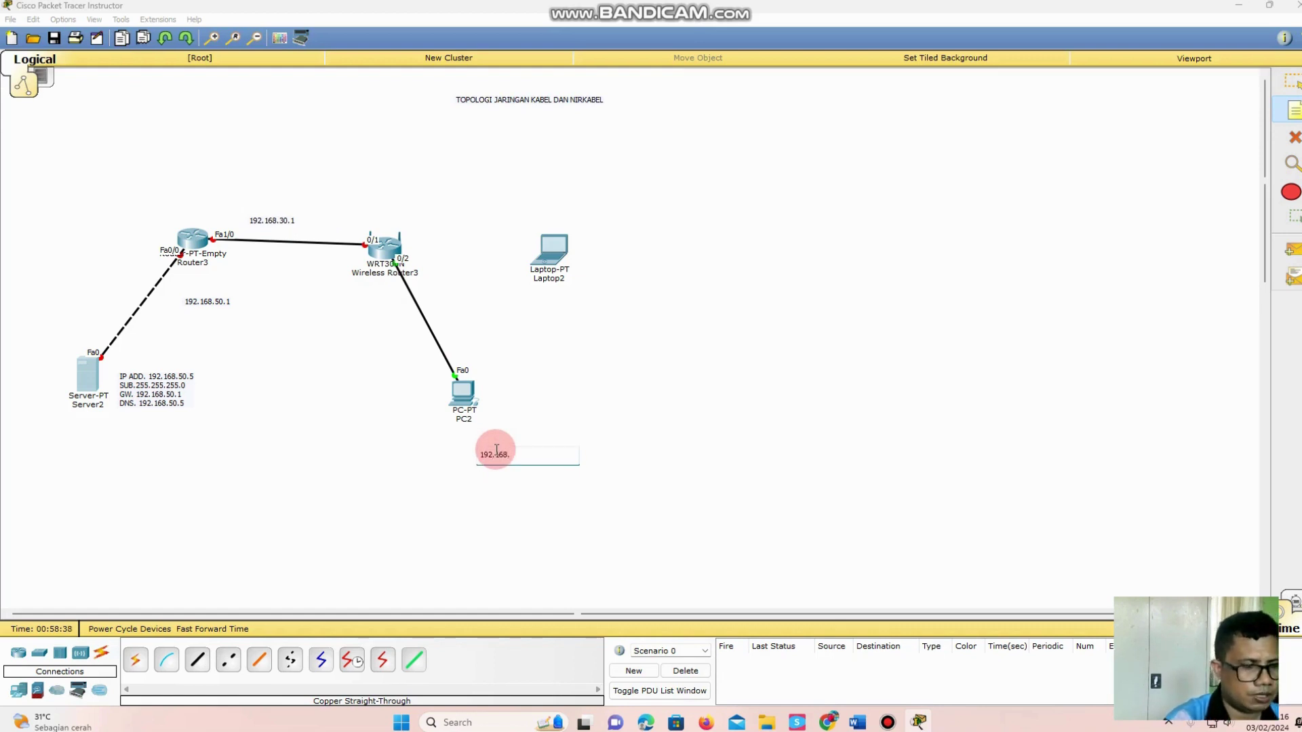
text(30.)
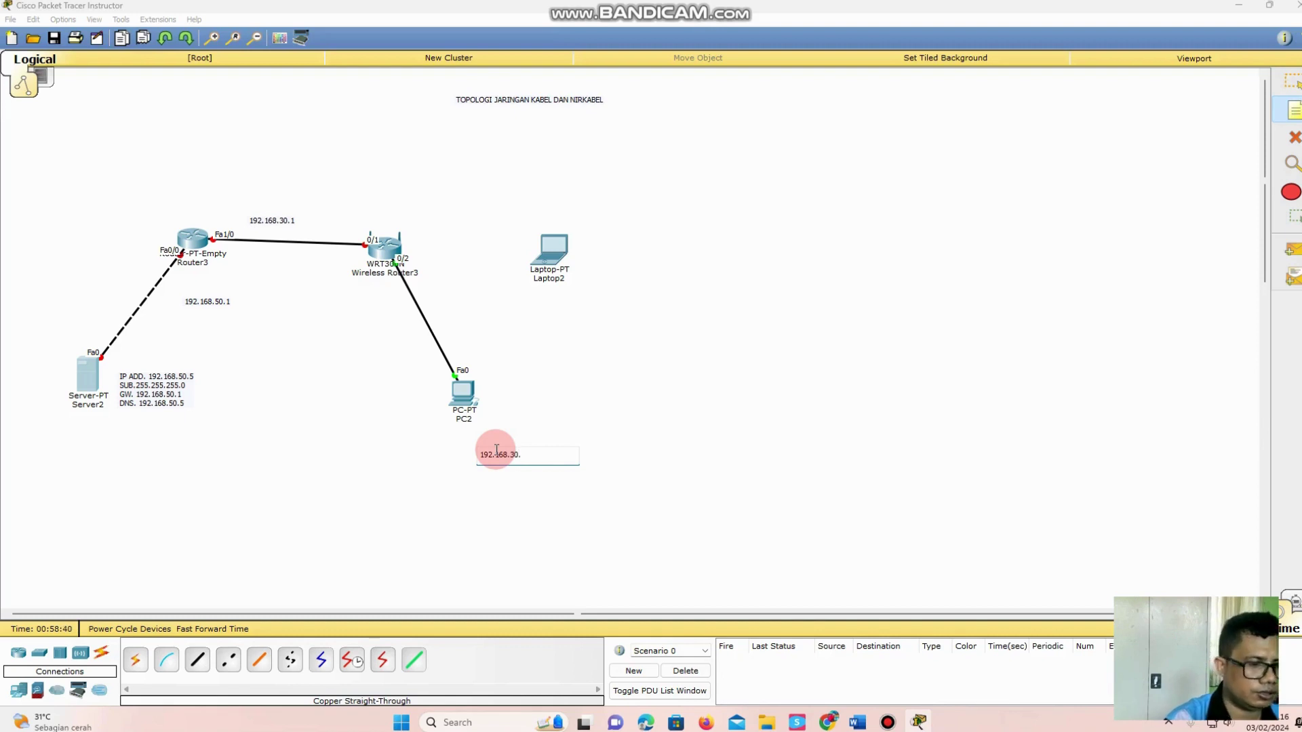
text(3)
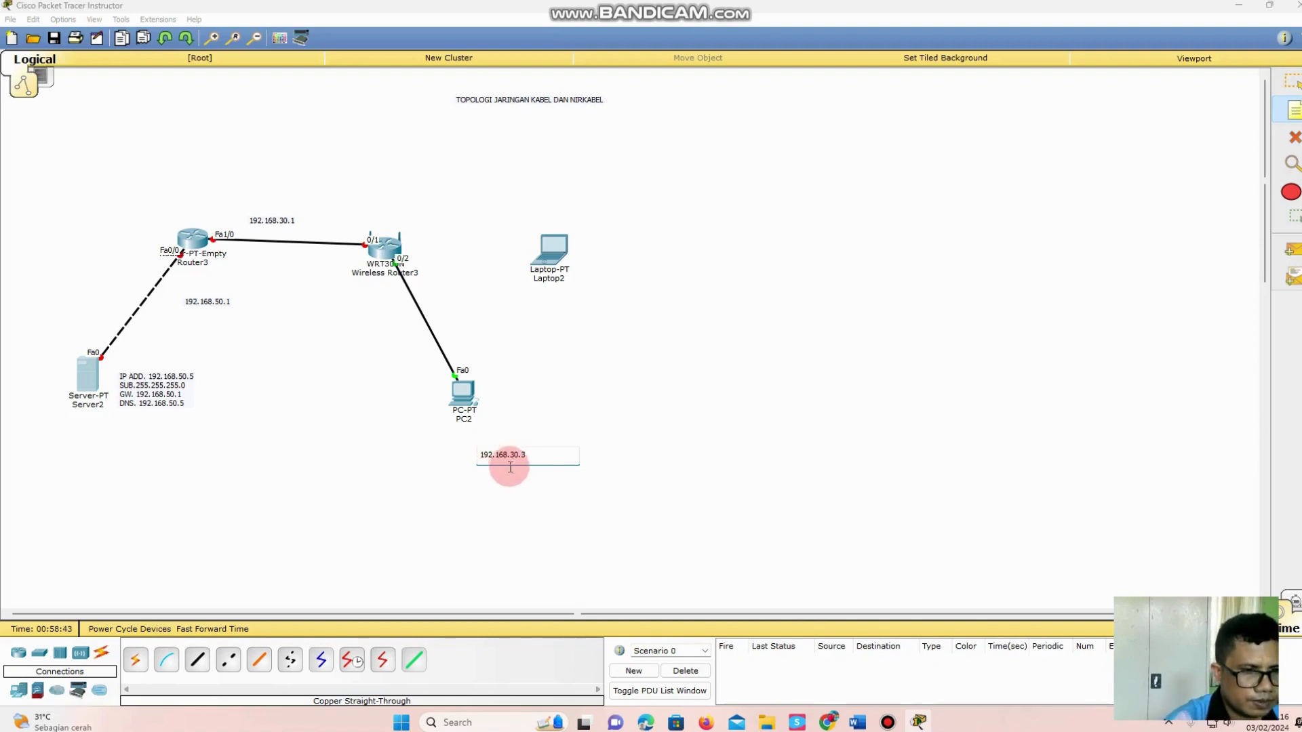
click(481, 455)
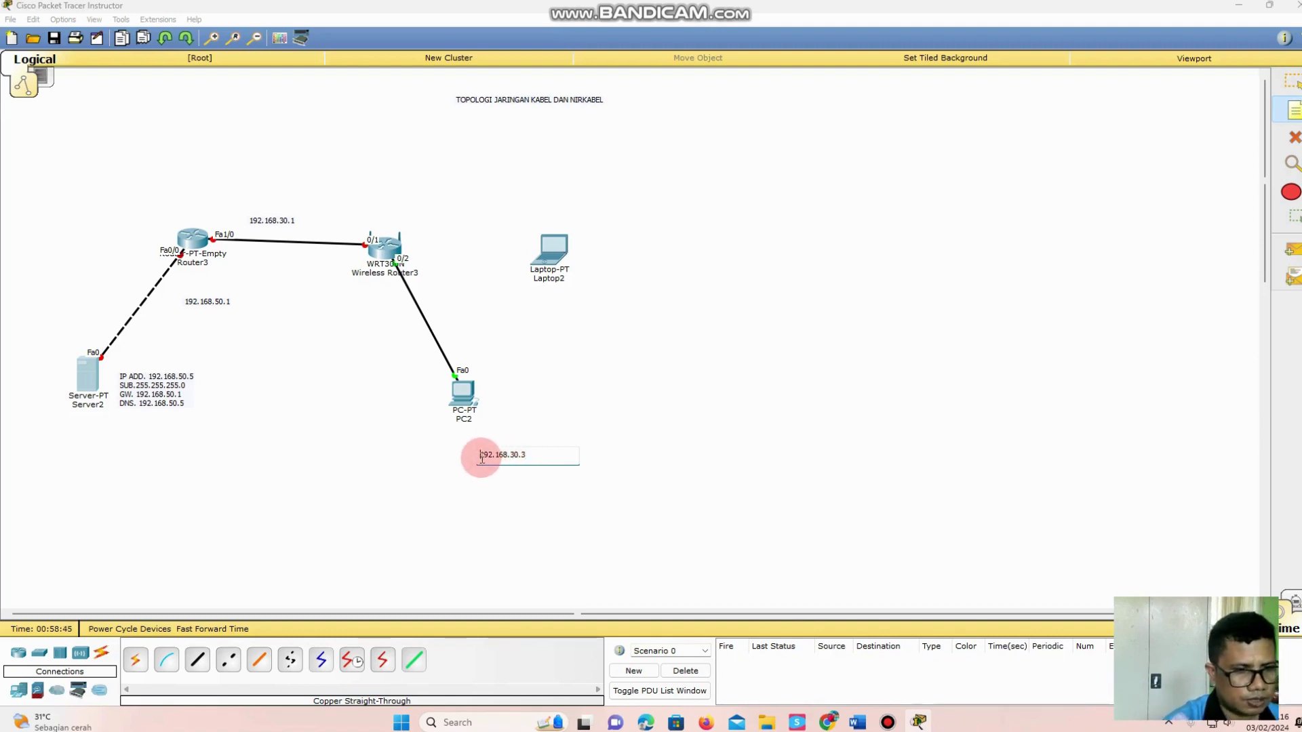
text(IP AD)
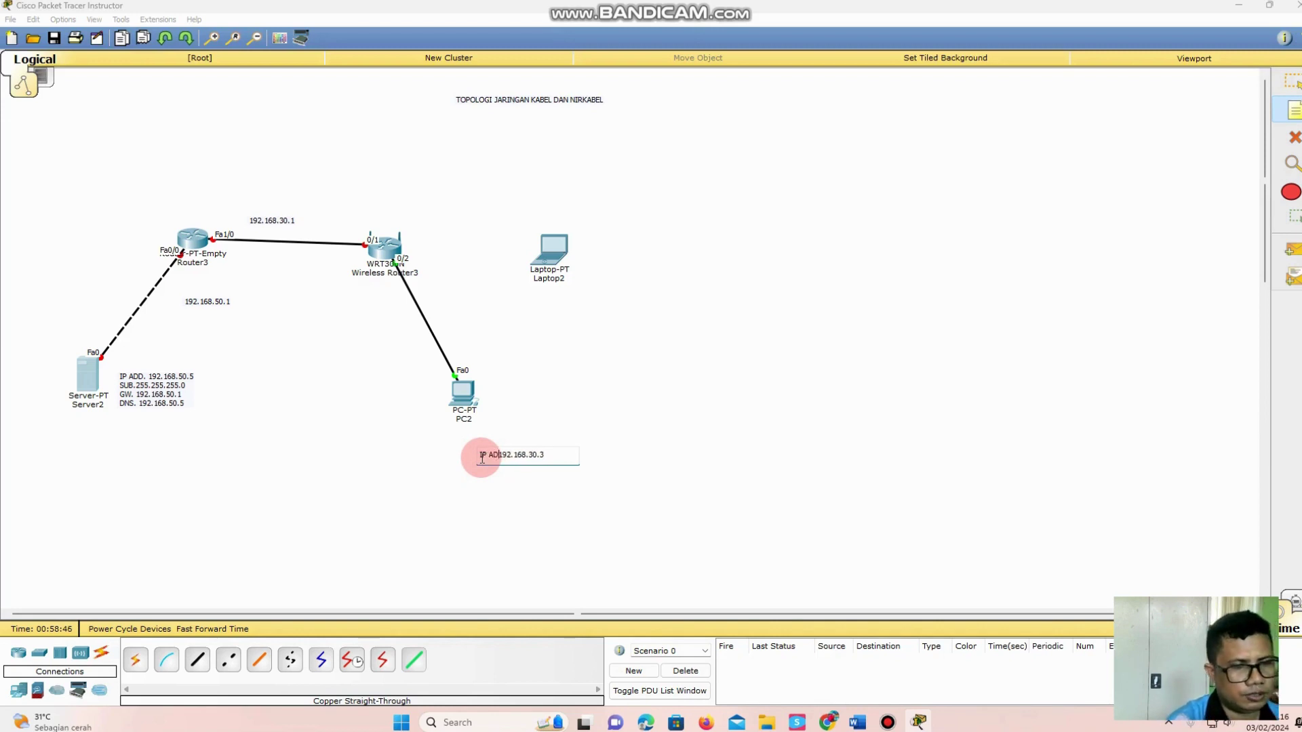
text(D)
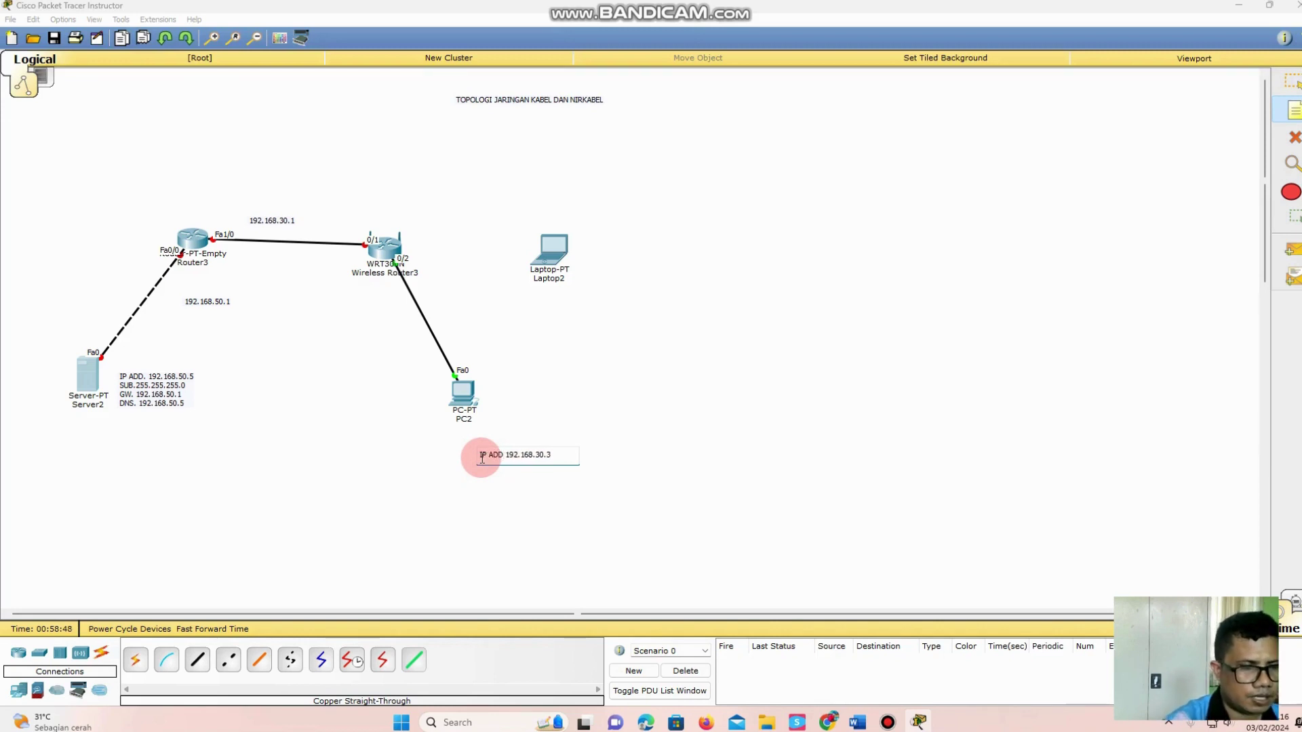
click(382, 257)
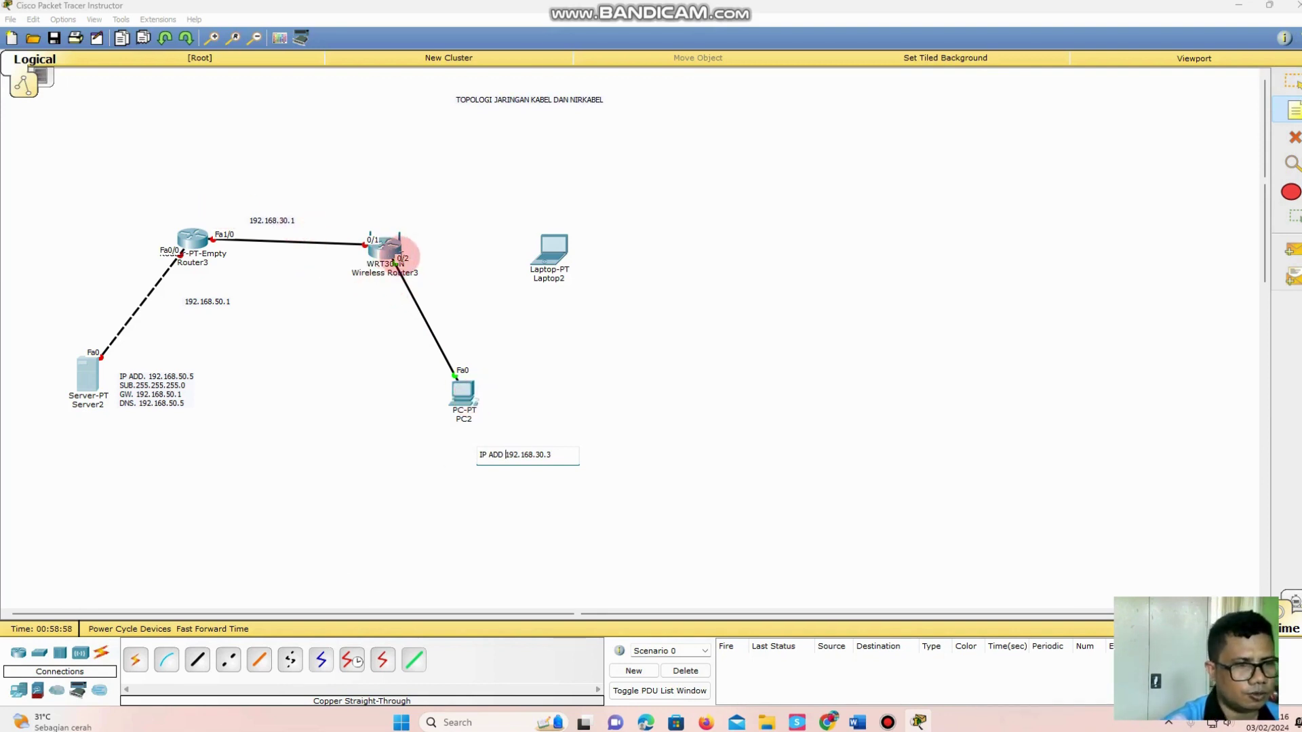
click(366, 412)
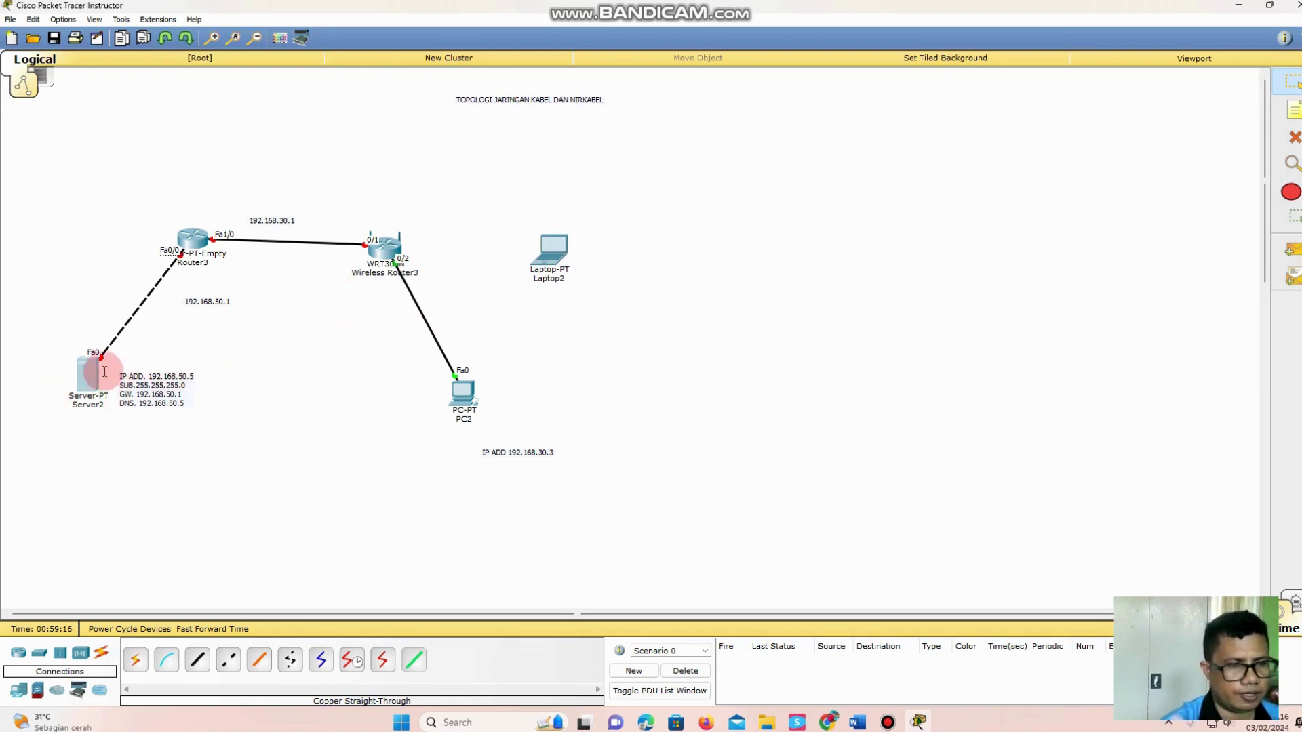
Step: Give the server the static IP address 192.168.50.5 with subnet mask 255.255.255.0
mouse_move(86, 373)
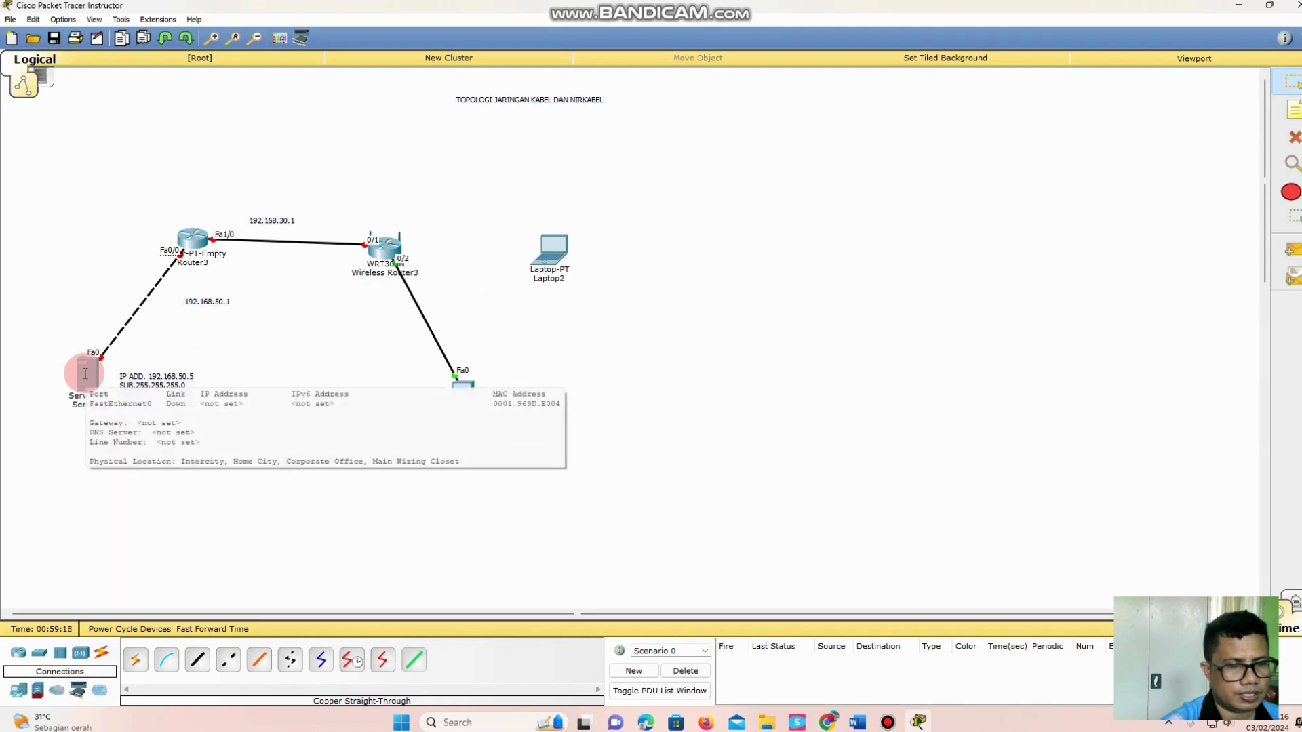
click(888, 722)
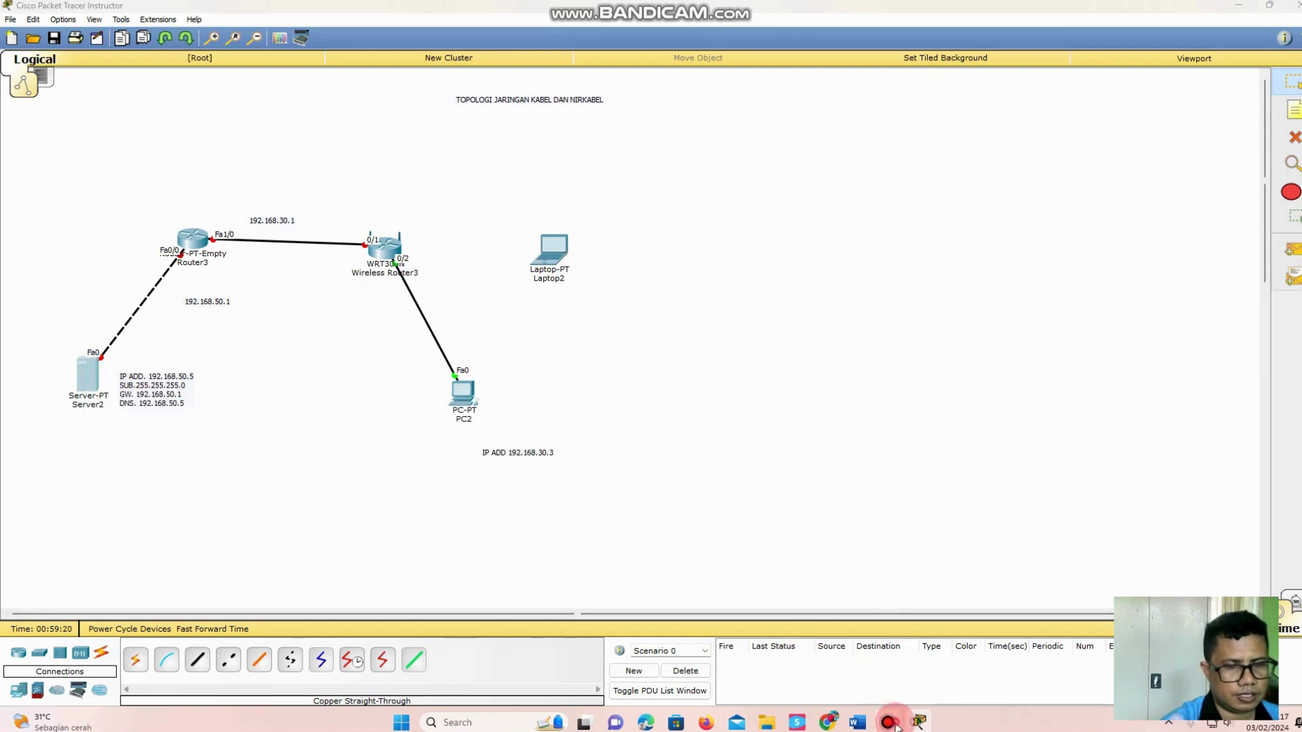
click(221, 497)
click(87, 394)
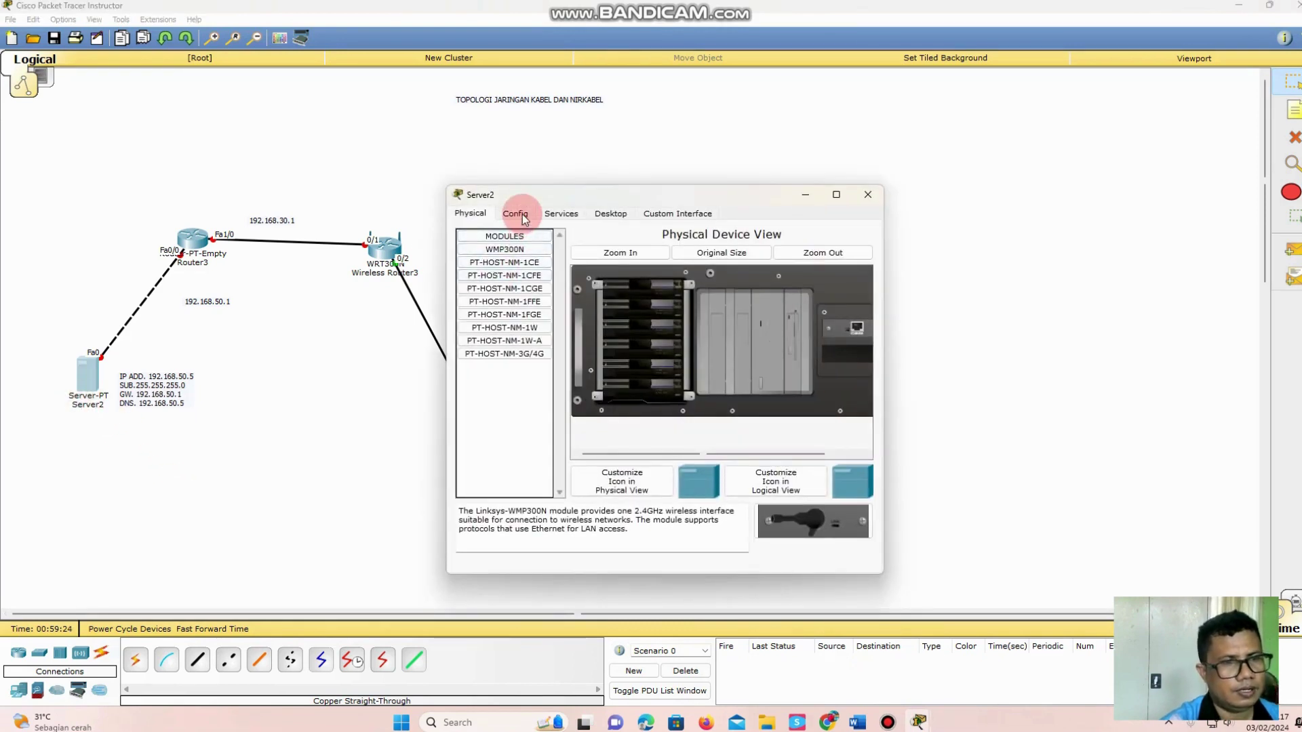
click(611, 213)
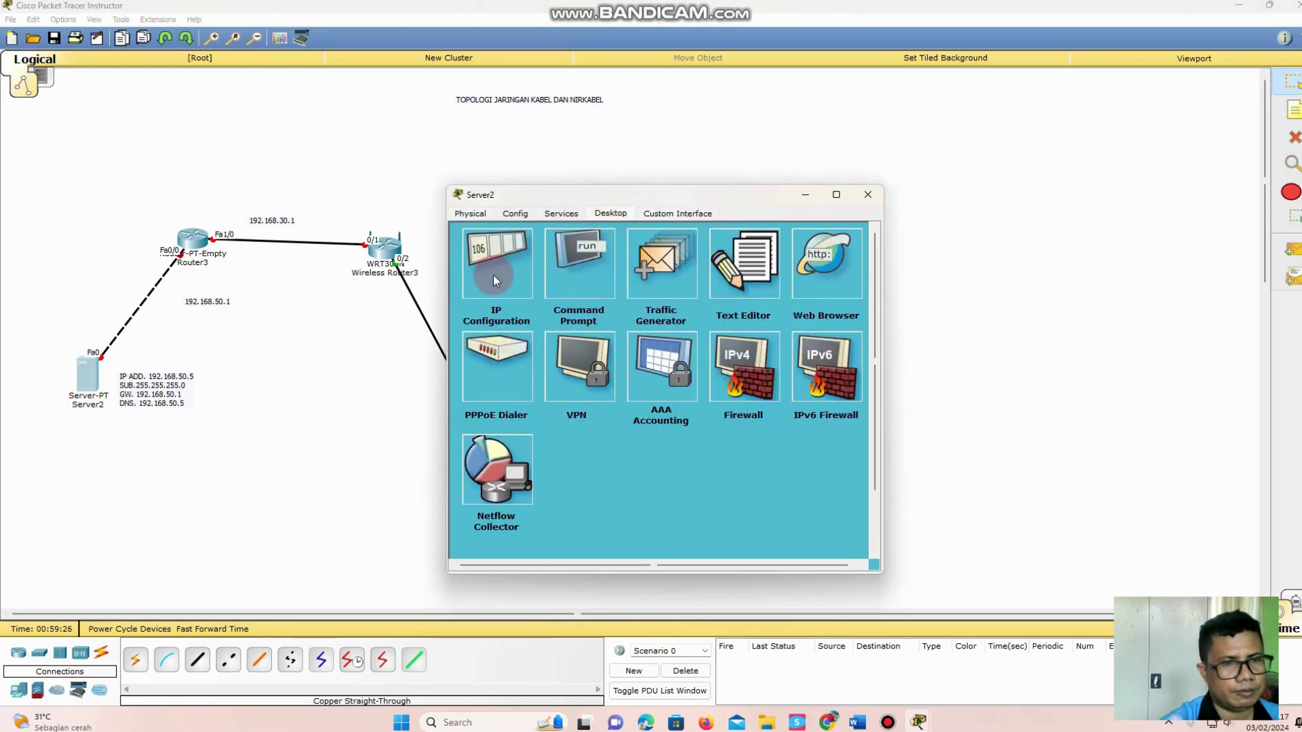
click(494, 275)
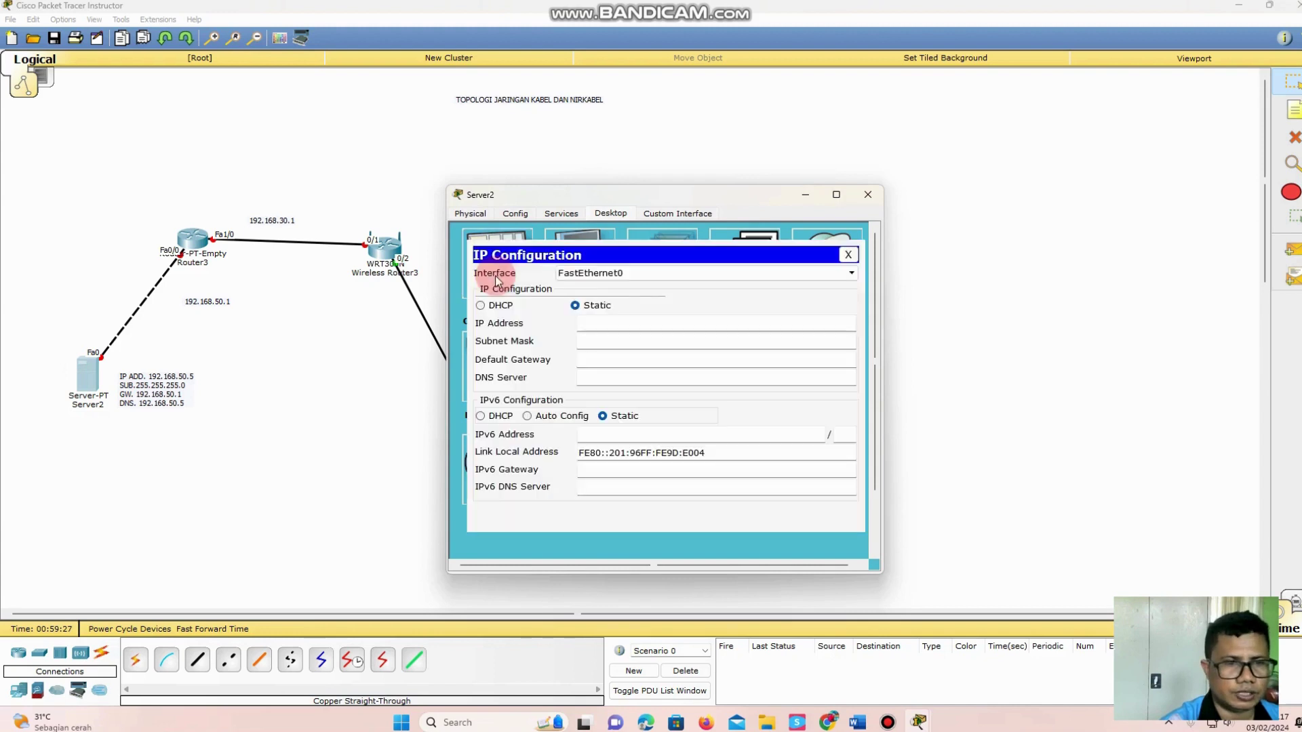
click(605, 324)
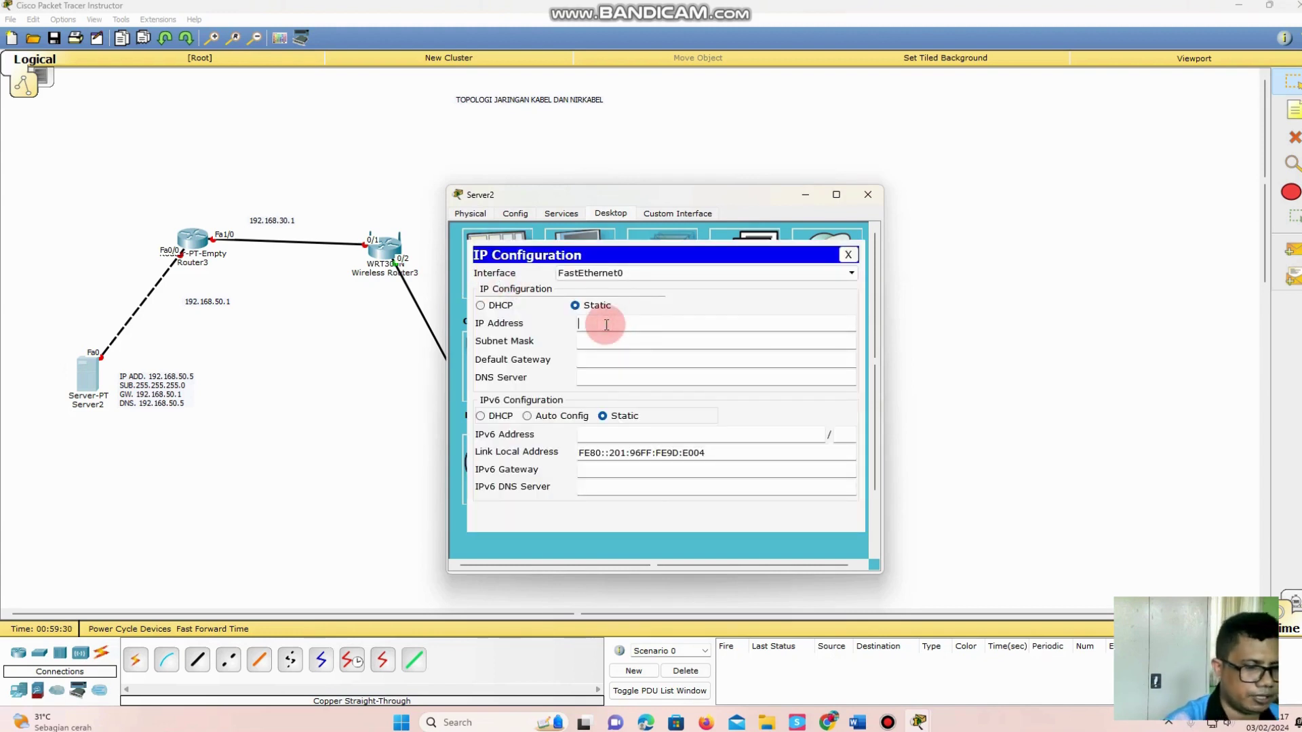
text(192.16)
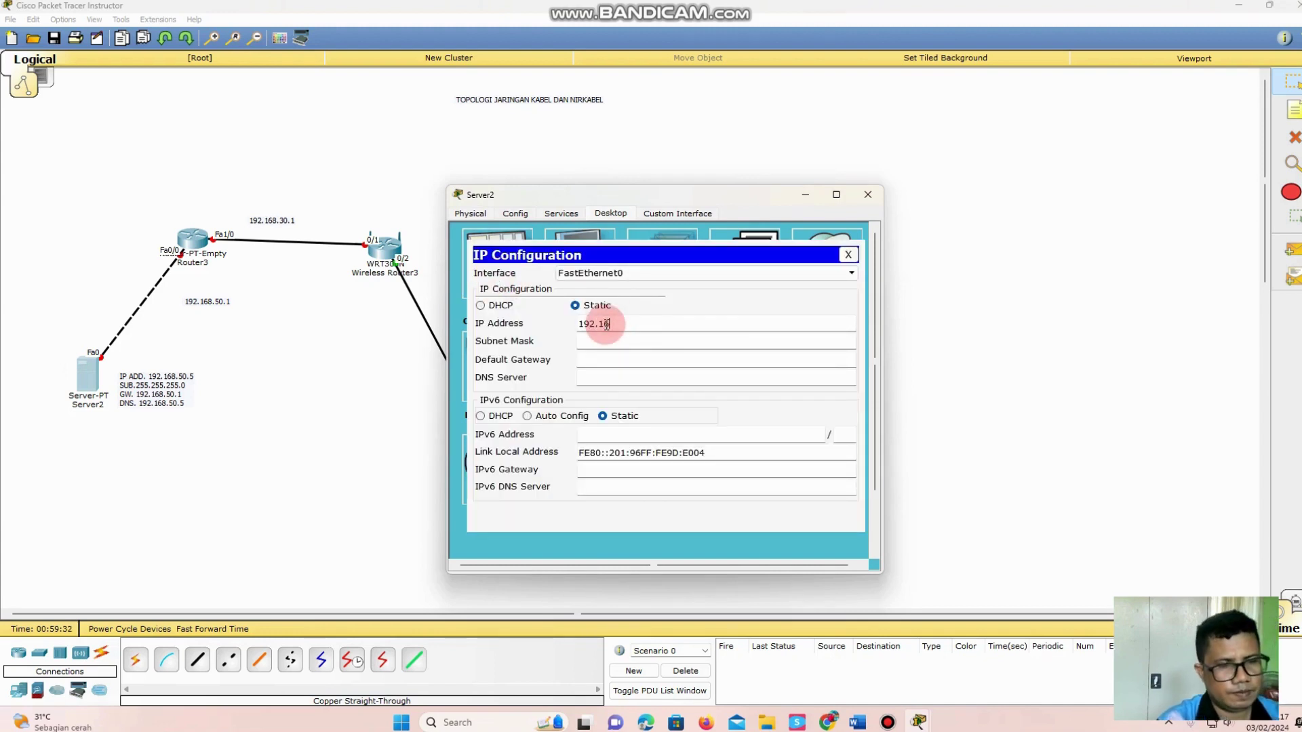
text(8.50.5)
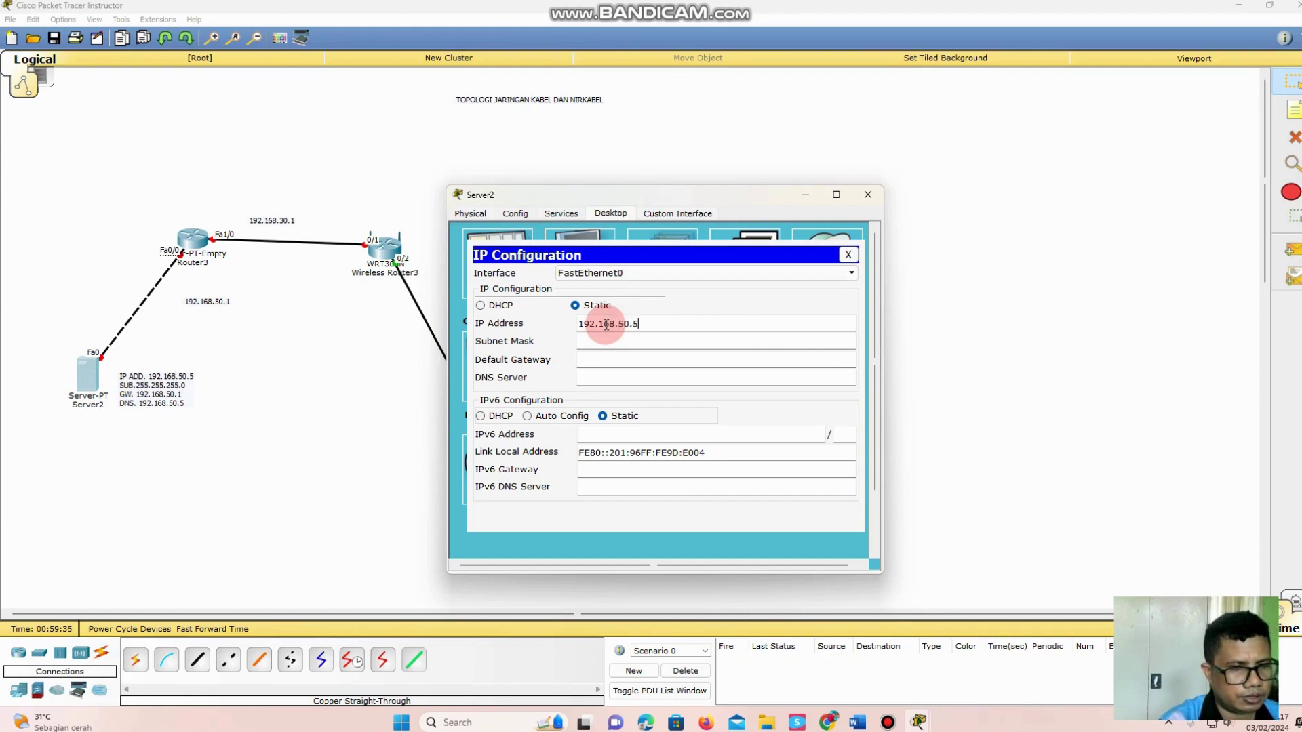
key(Tab)
key(Tab)
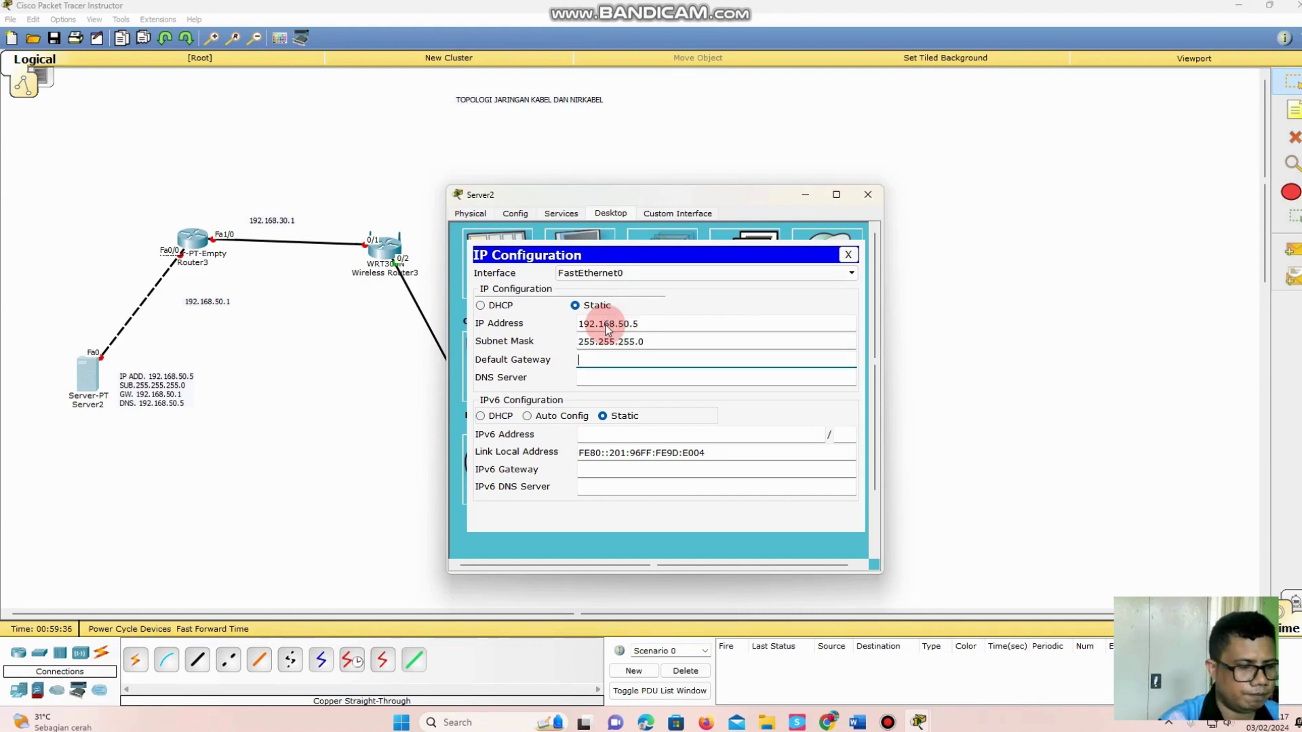
Step: Set the server's default gateway to 192.168.50.1 and its DNS server to 192.168.50.5, and close the IP configuration
text(192.168.50)
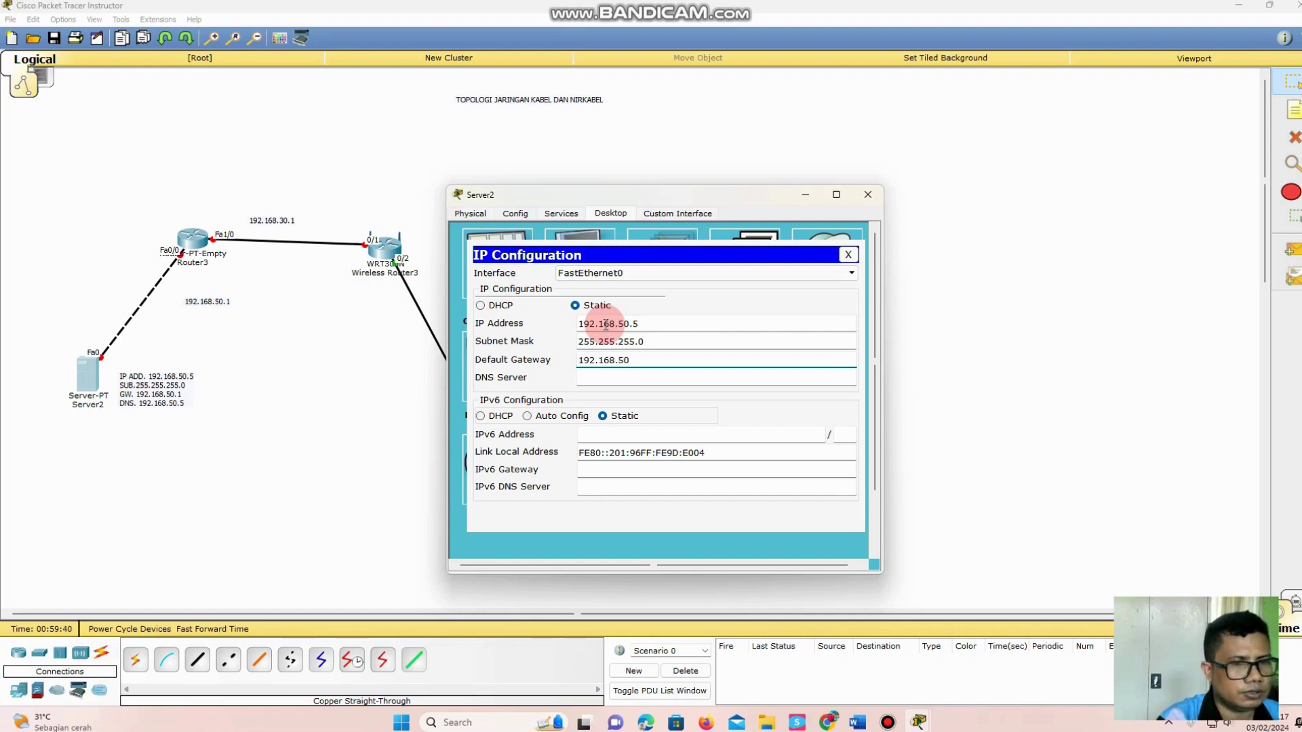
text(.1)
key(Tab)
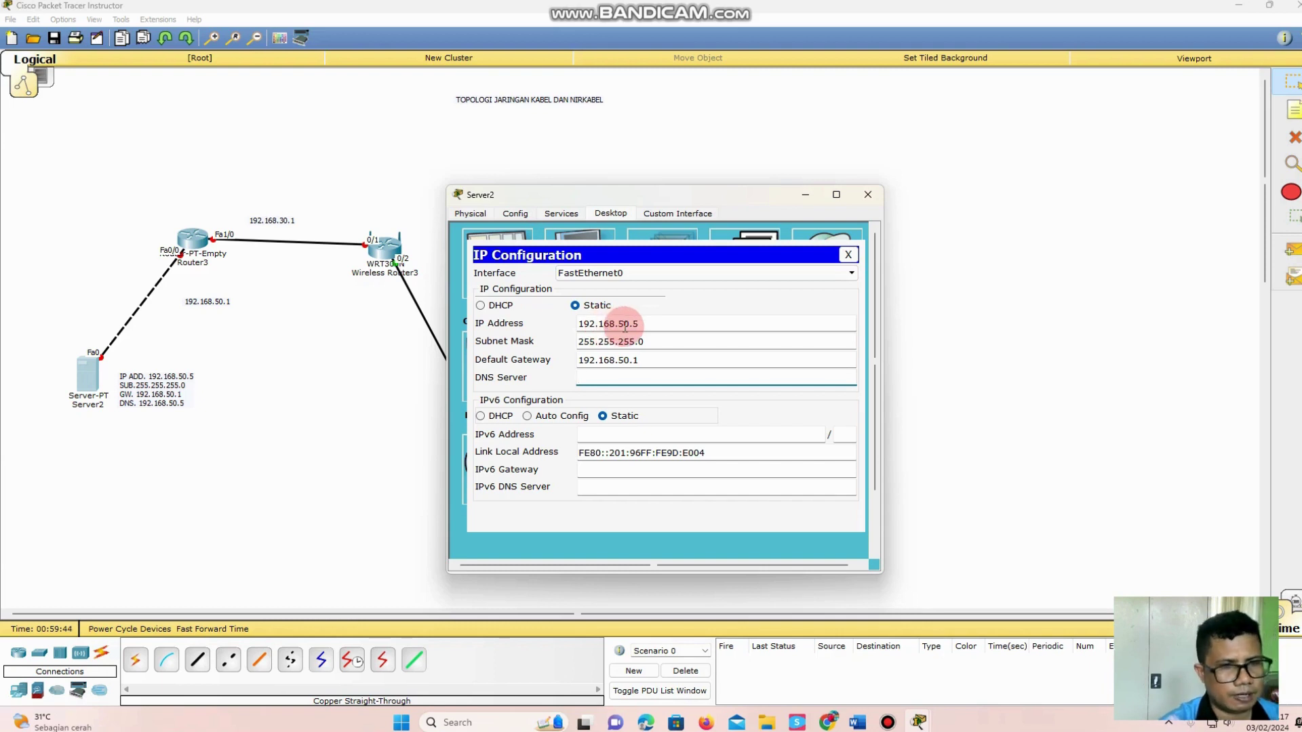
text(192.1)
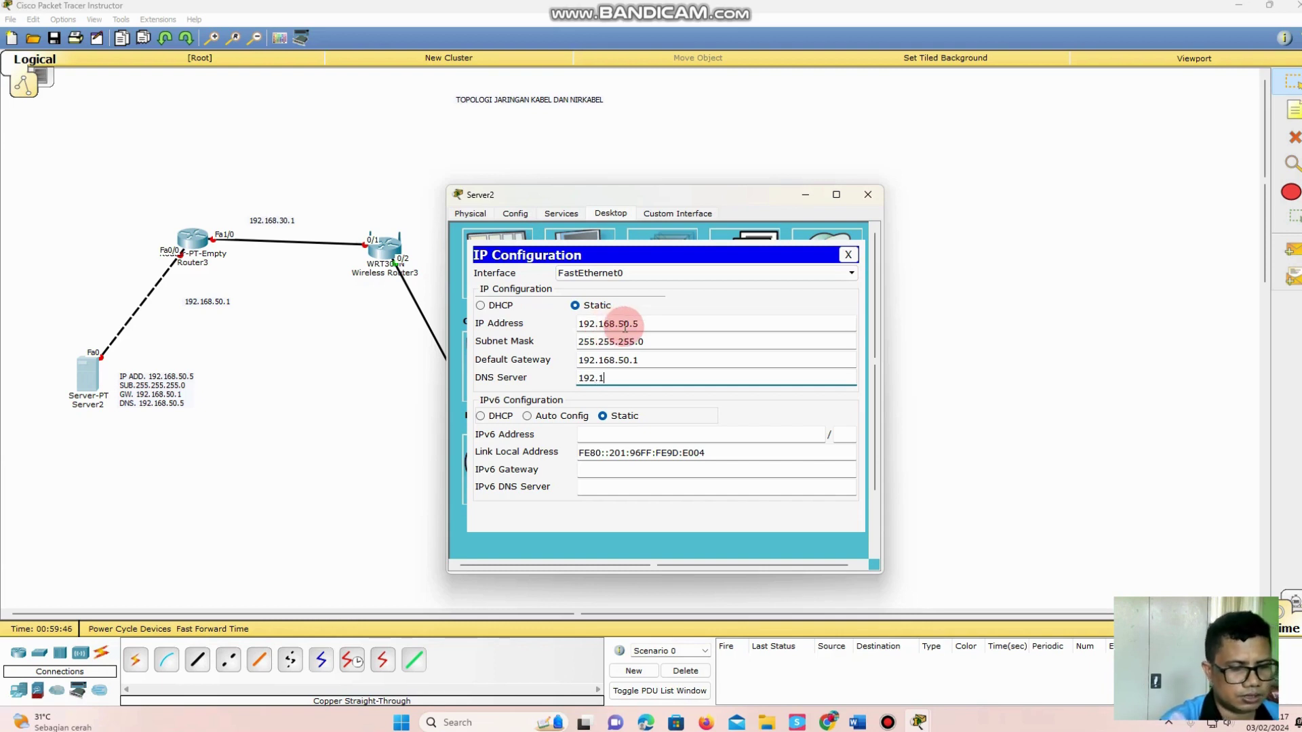
text(68.50.)
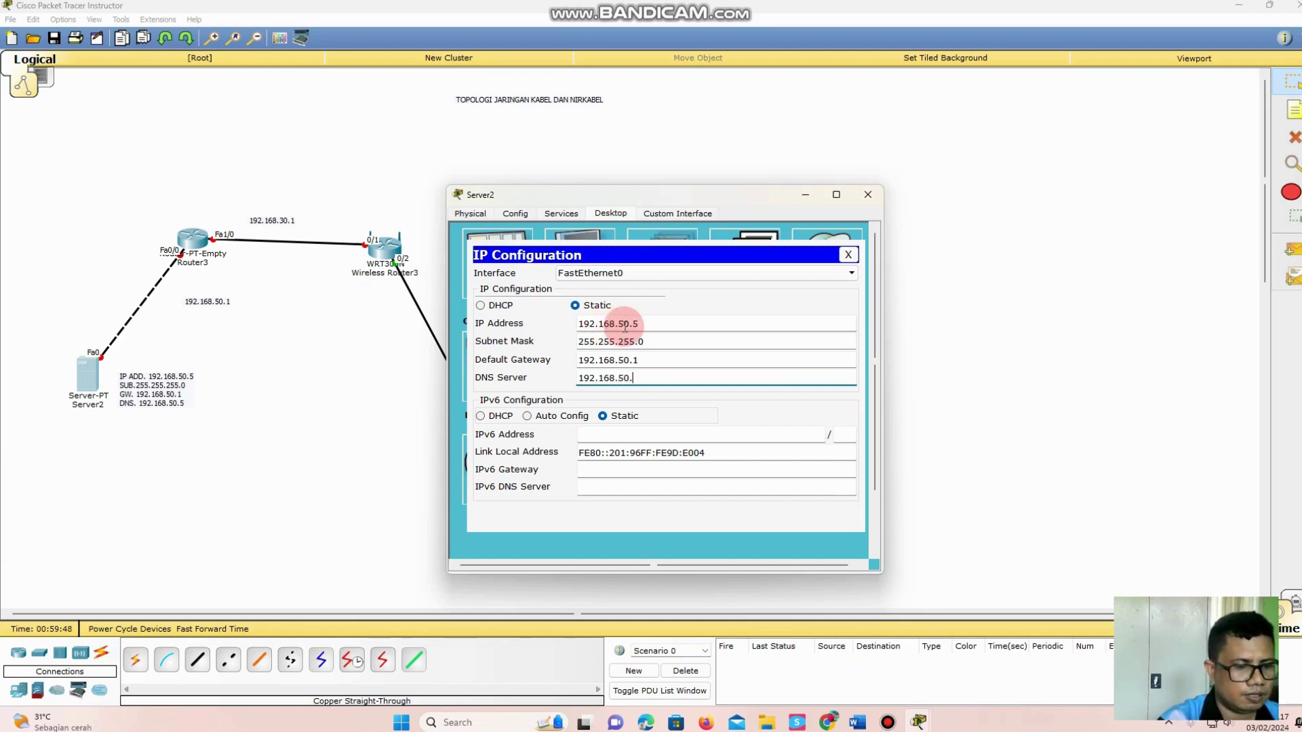
text(5)
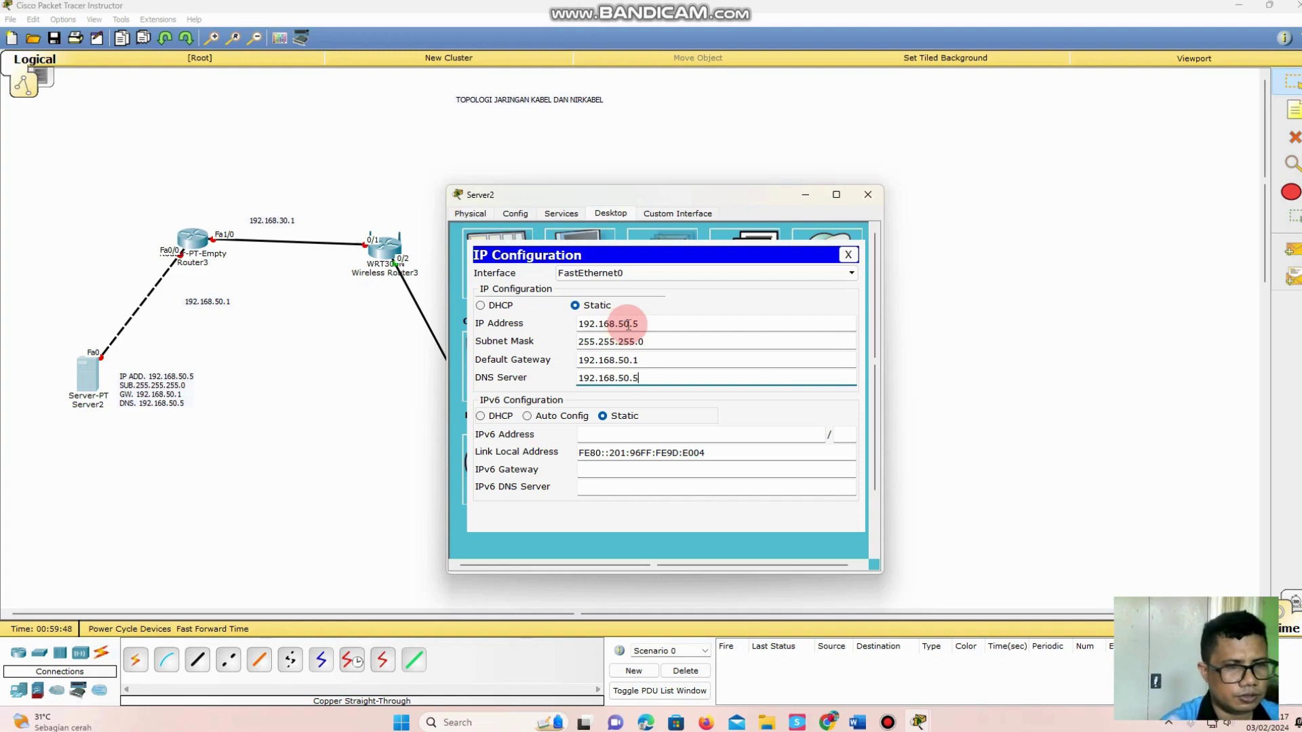
click(848, 255)
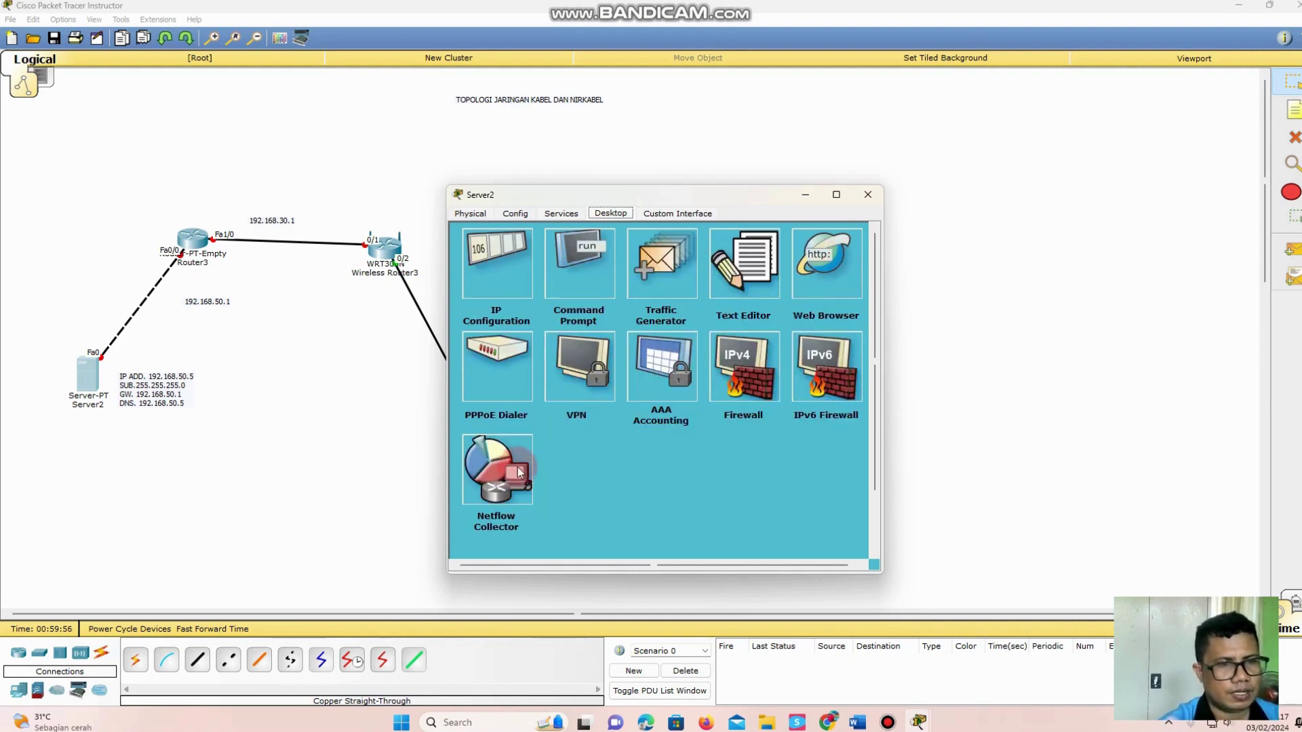
Step: Open index.html from the server's HTTP service for editing and select the heading text "Cisco Packet Tracer" inside the font tag
click(571, 213)
click(500, 261)
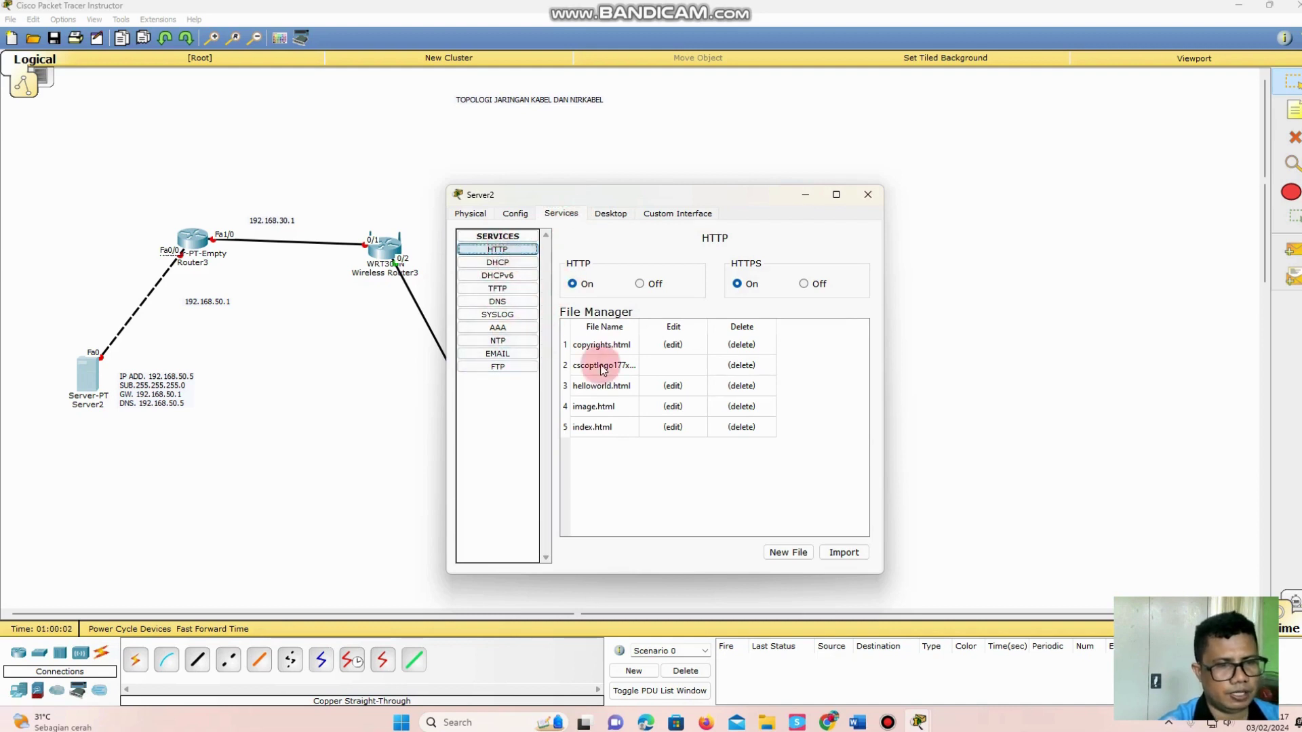
click(671, 429)
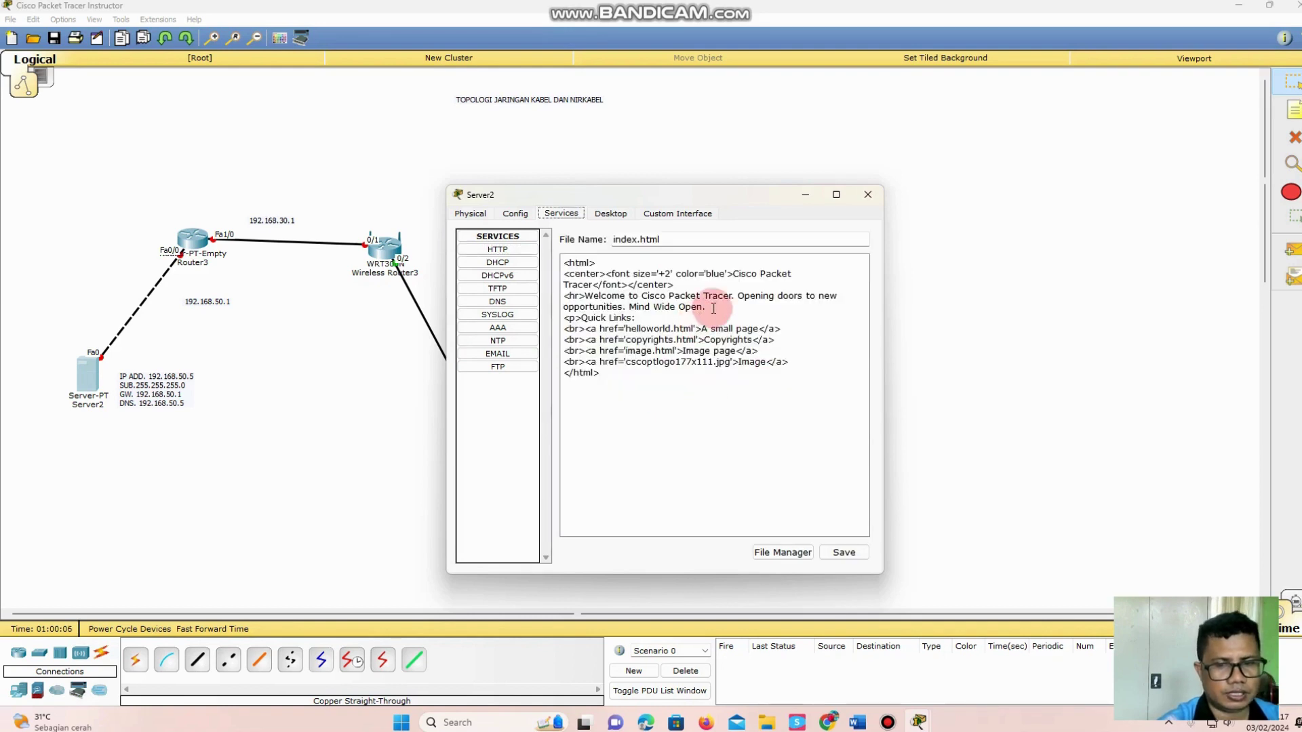
drag(732, 273, 771, 280)
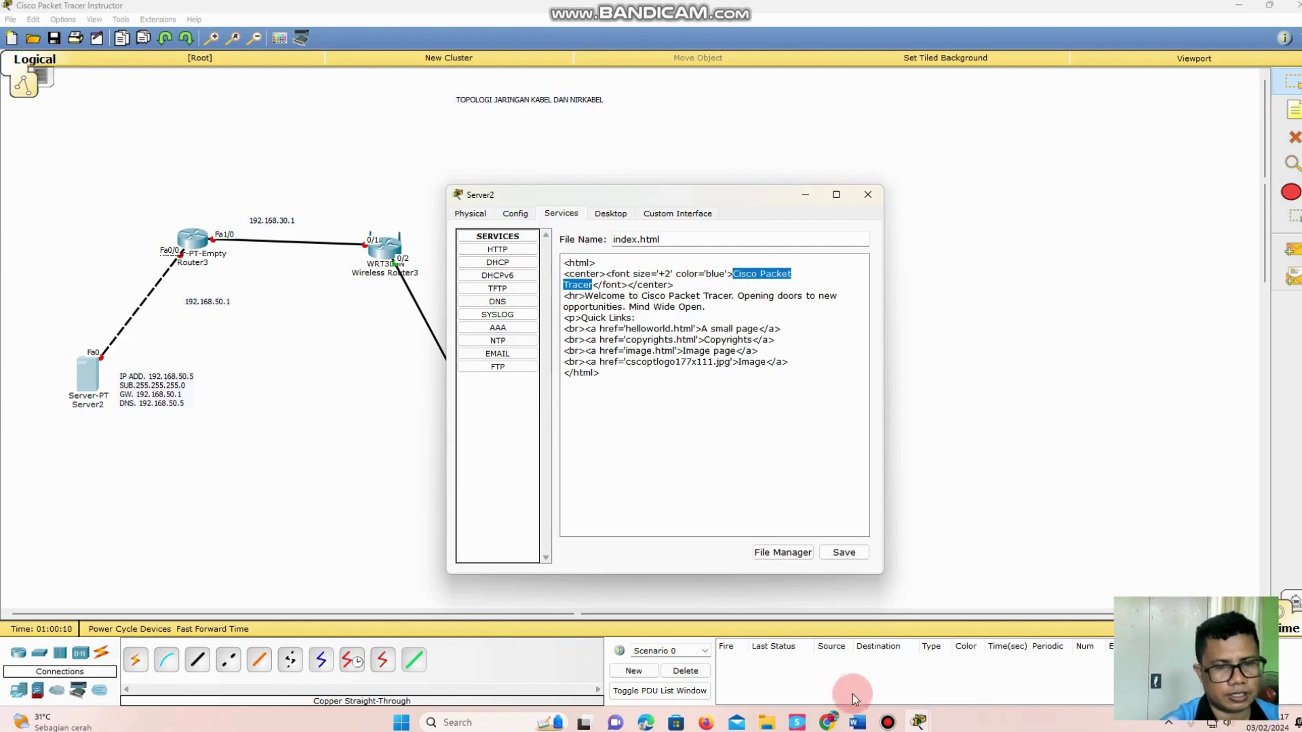
Step: In the Word task document, highlight the index text "Selamat Datang SMKS Yohanes XXIII Maumere", and switch back to the server's window in Packet Tracer
click(858, 722)
click(906, 678)
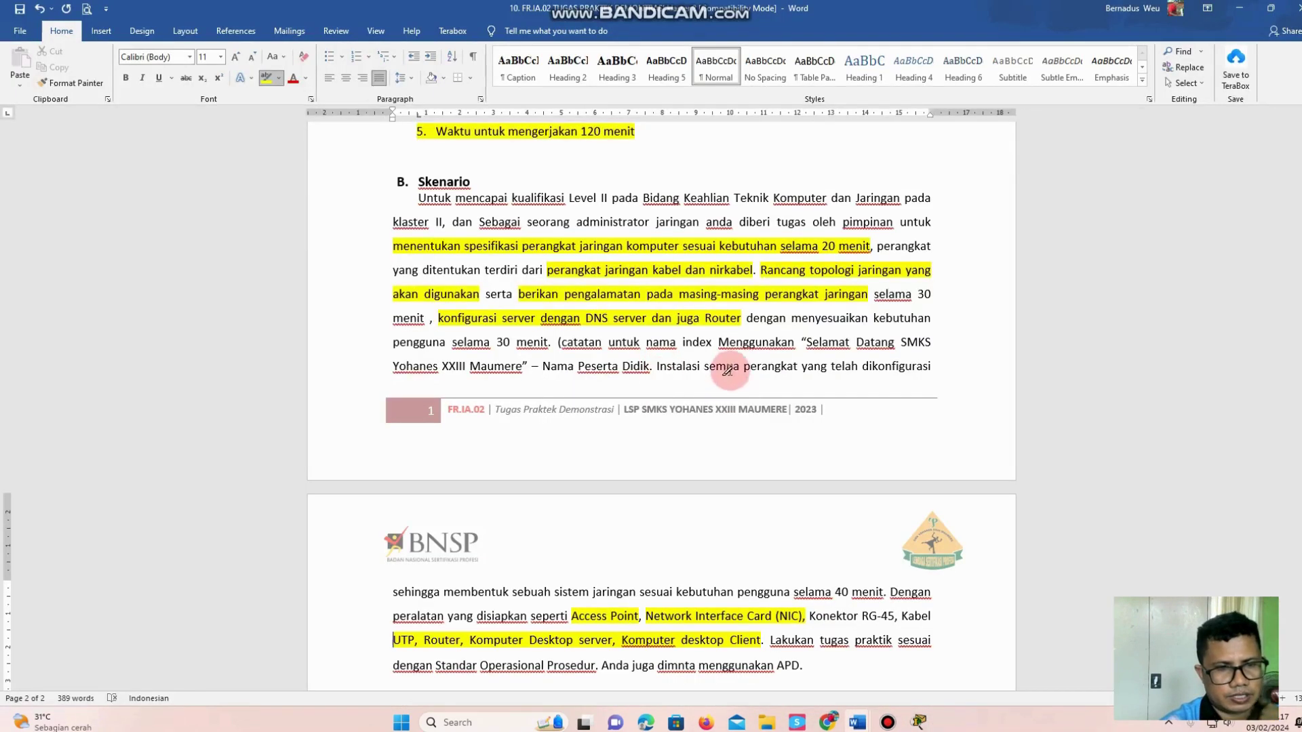
click(755, 351)
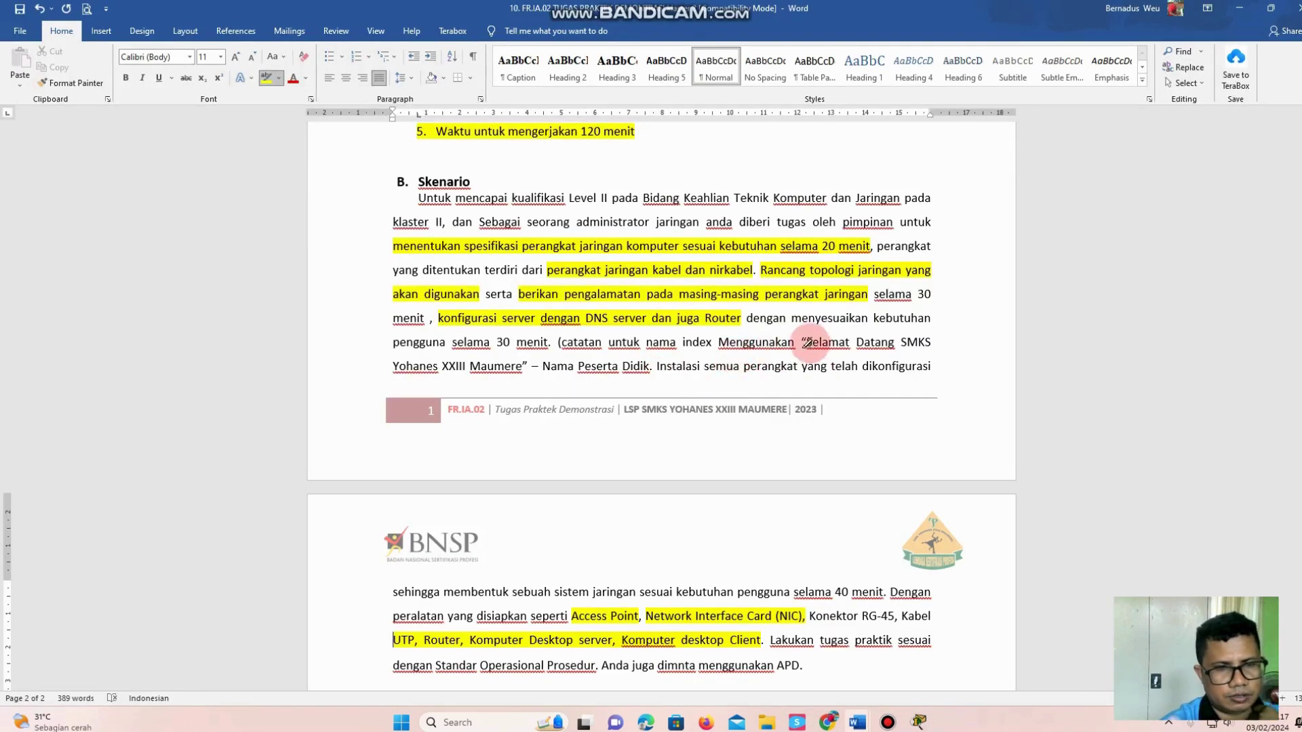
mouse_move(806, 342)
mouse_down()
mouse_move(502, 378)
mouse_move(528, 369)
mouse_up()
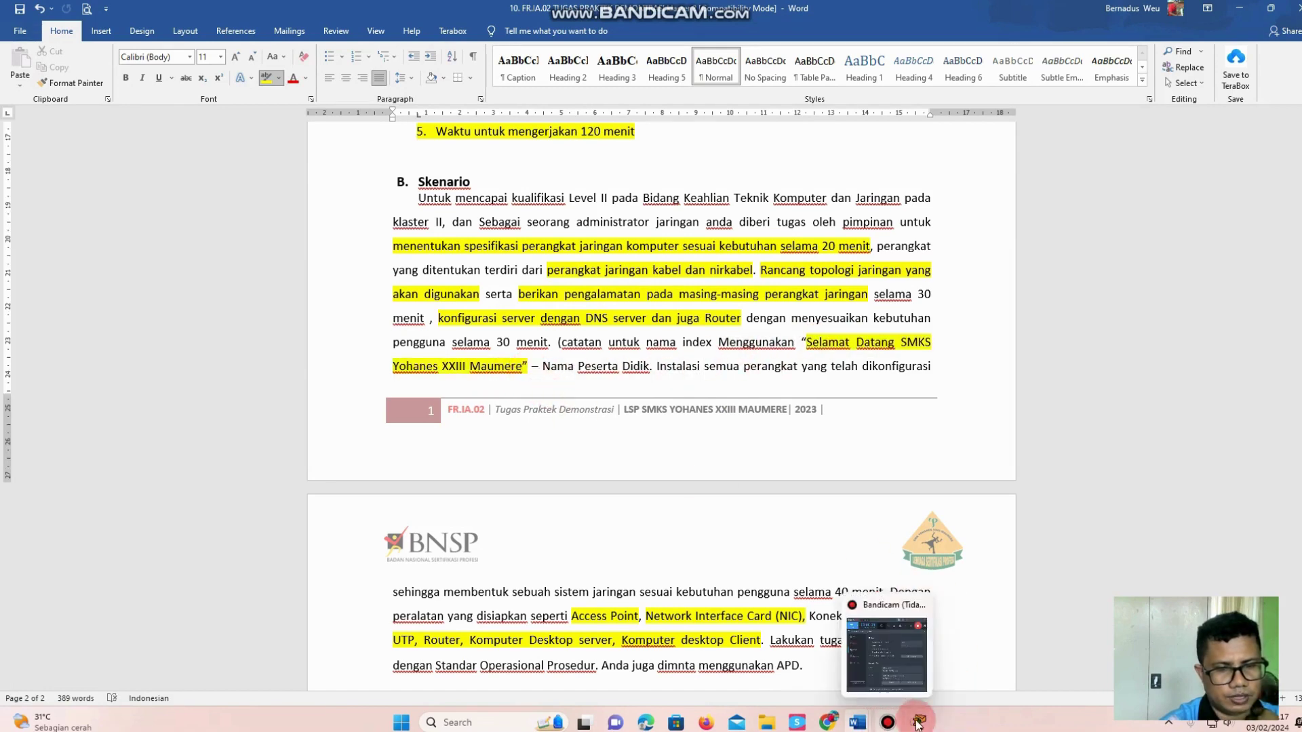
mouse_move(919, 720)
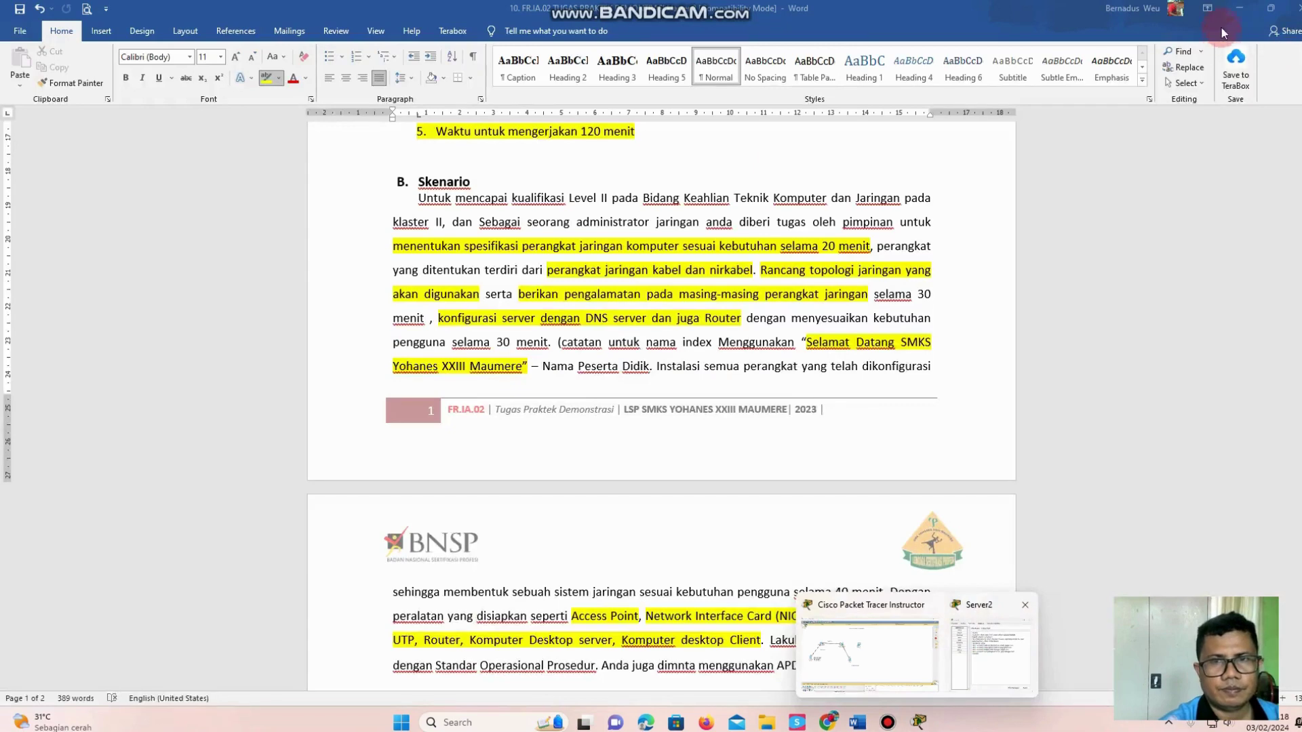
click(983, 668)
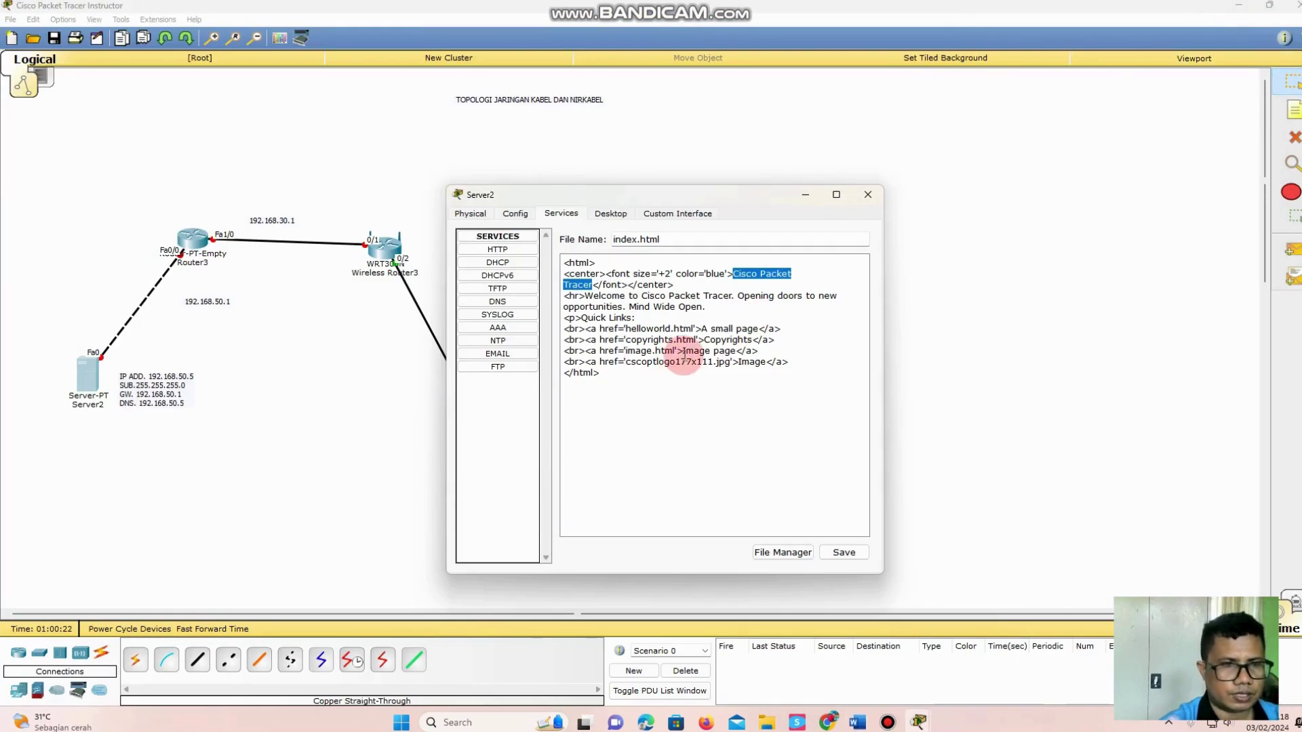
Step: Replace the selected heading text in index.html with "SELAMAT DATANG DI SMKS YOHANES XXIII MAUEMRE"
text(selam)
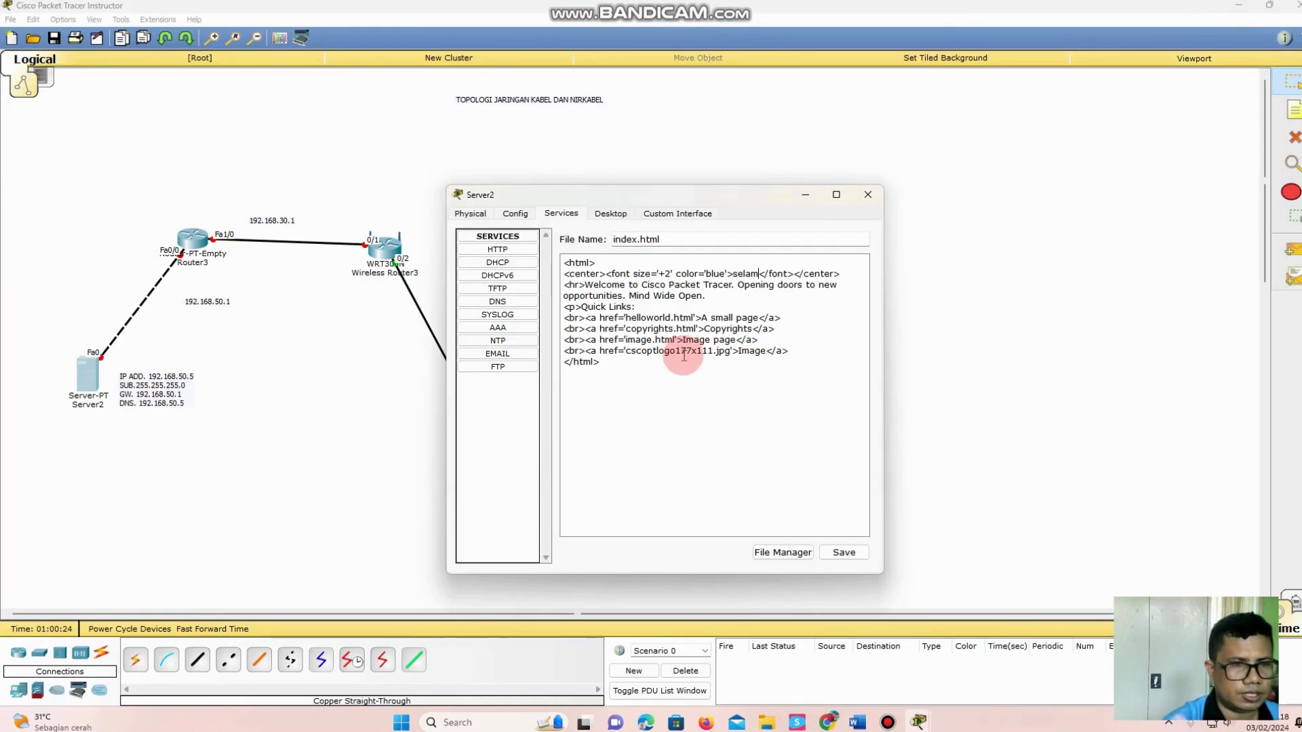
key(BackSpace)
key(BackSpace)
key(BackSpace)
key(BackSpace)
key(BackSpace)
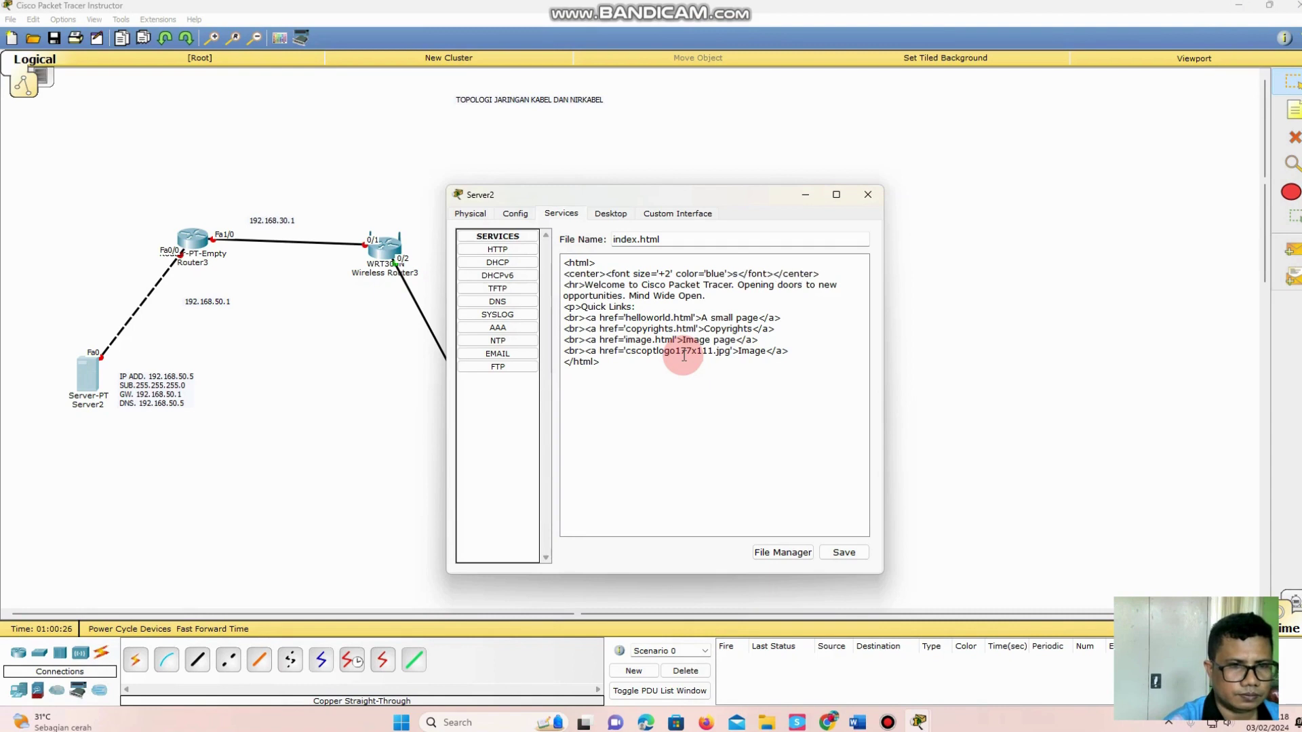
text(SELAMAT DATANG )
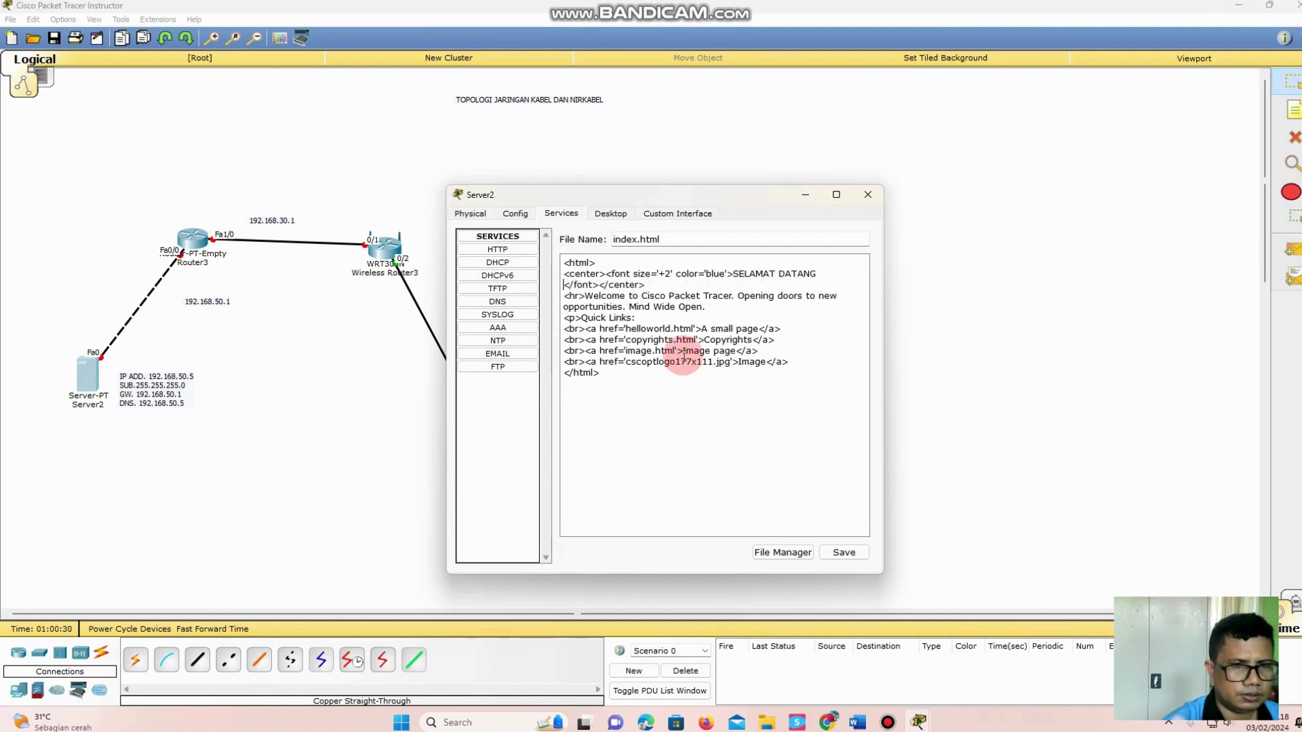
text(SMKS)
key(BackSpace)
key(BackSpace)
key(BackSpace)
key(BackSpace)
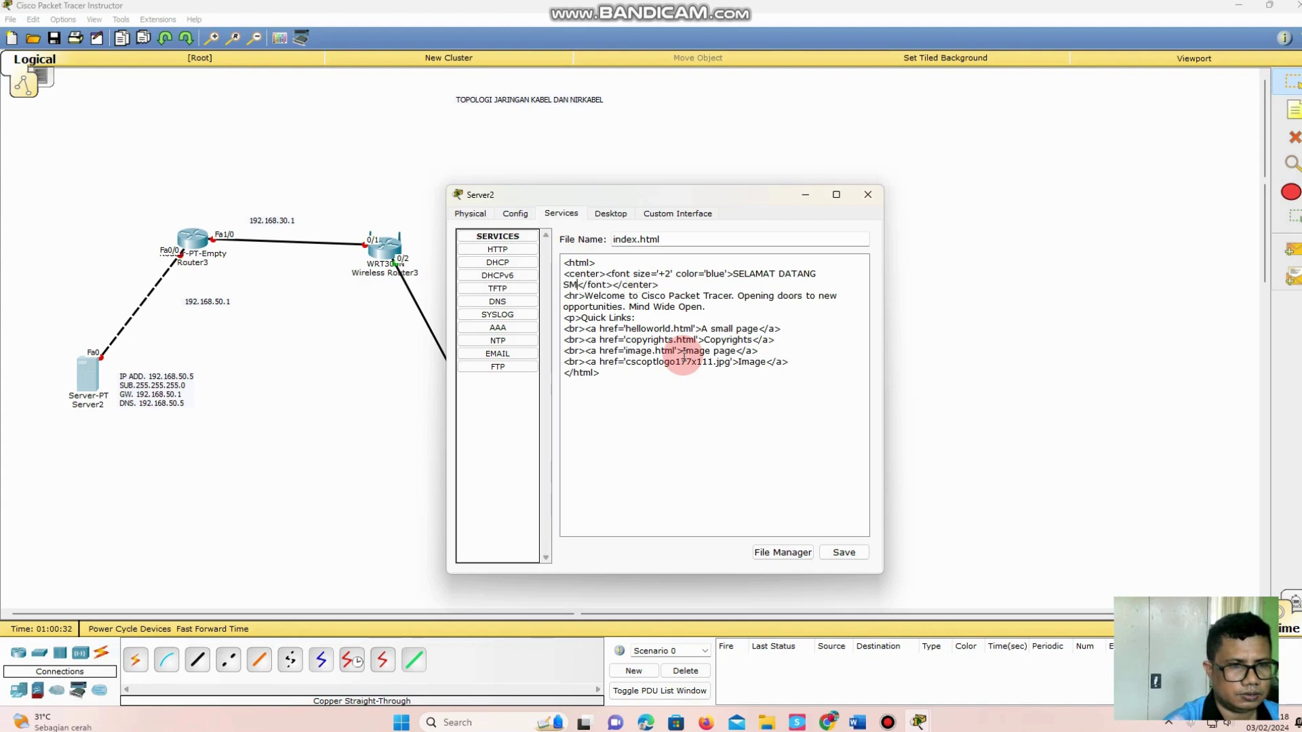
text(DI S)
text(MKS YOHANE)
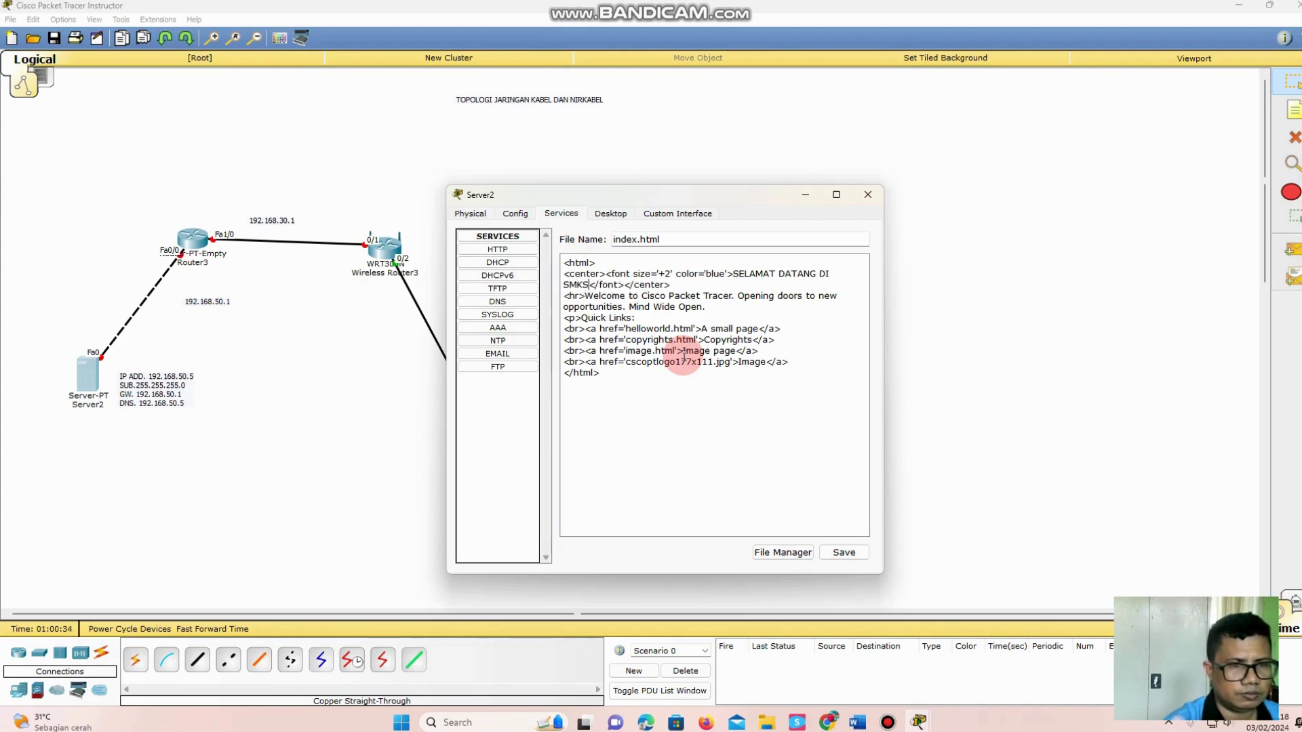
text(S XXIII)
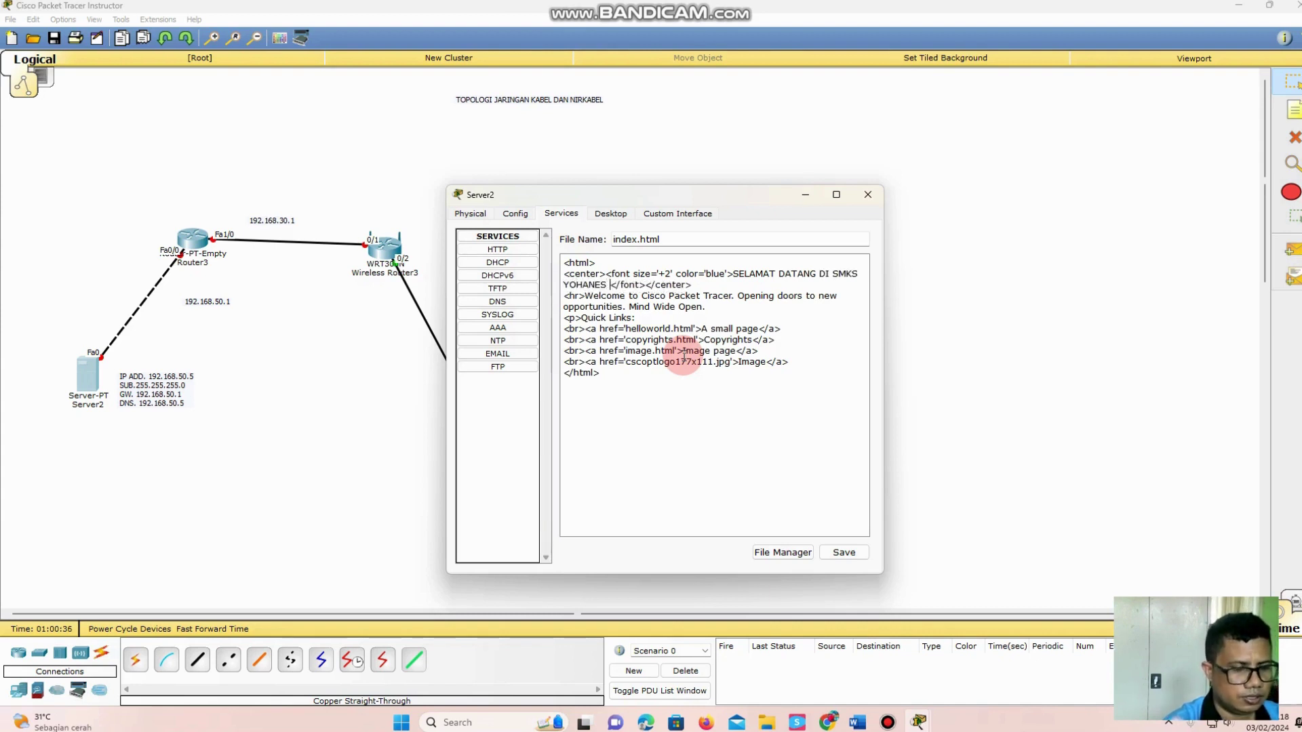
text( MAUEMRE)
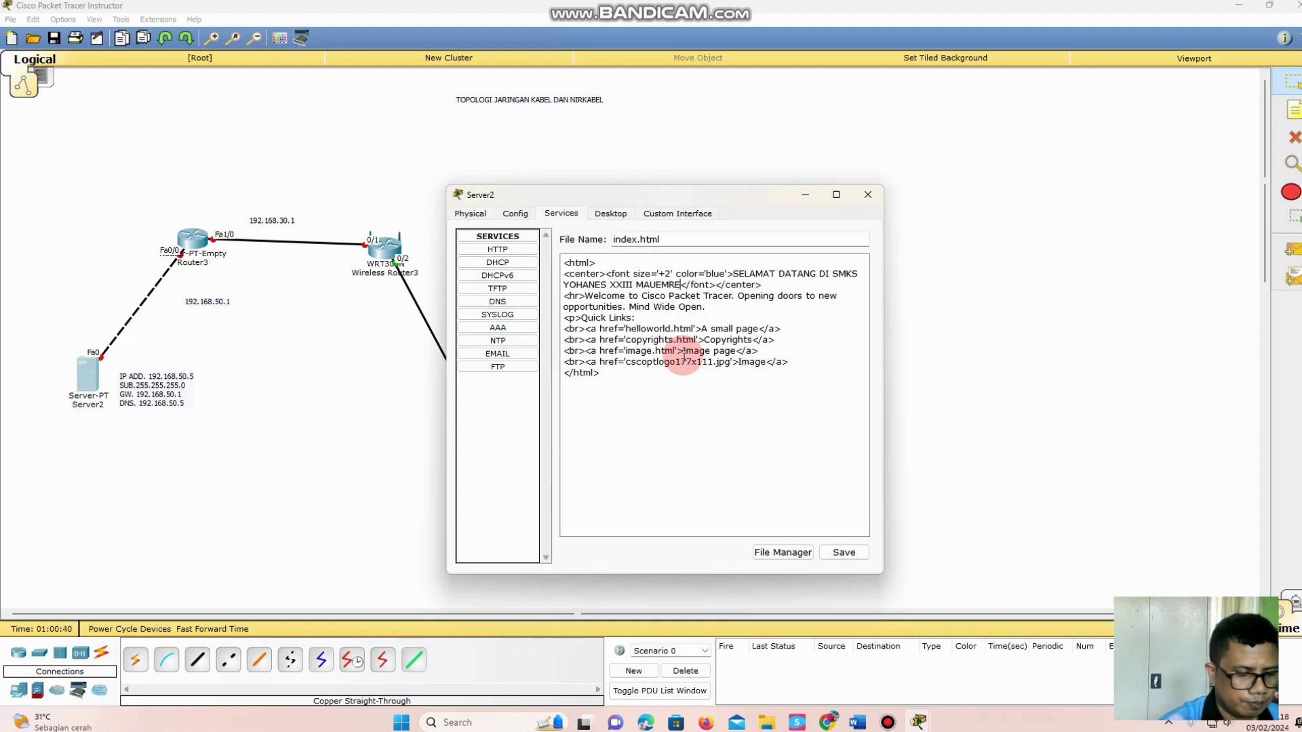
Step: Append a <BR> tag and the participant's name to the heading, and save index.html over the existing file
text(<)
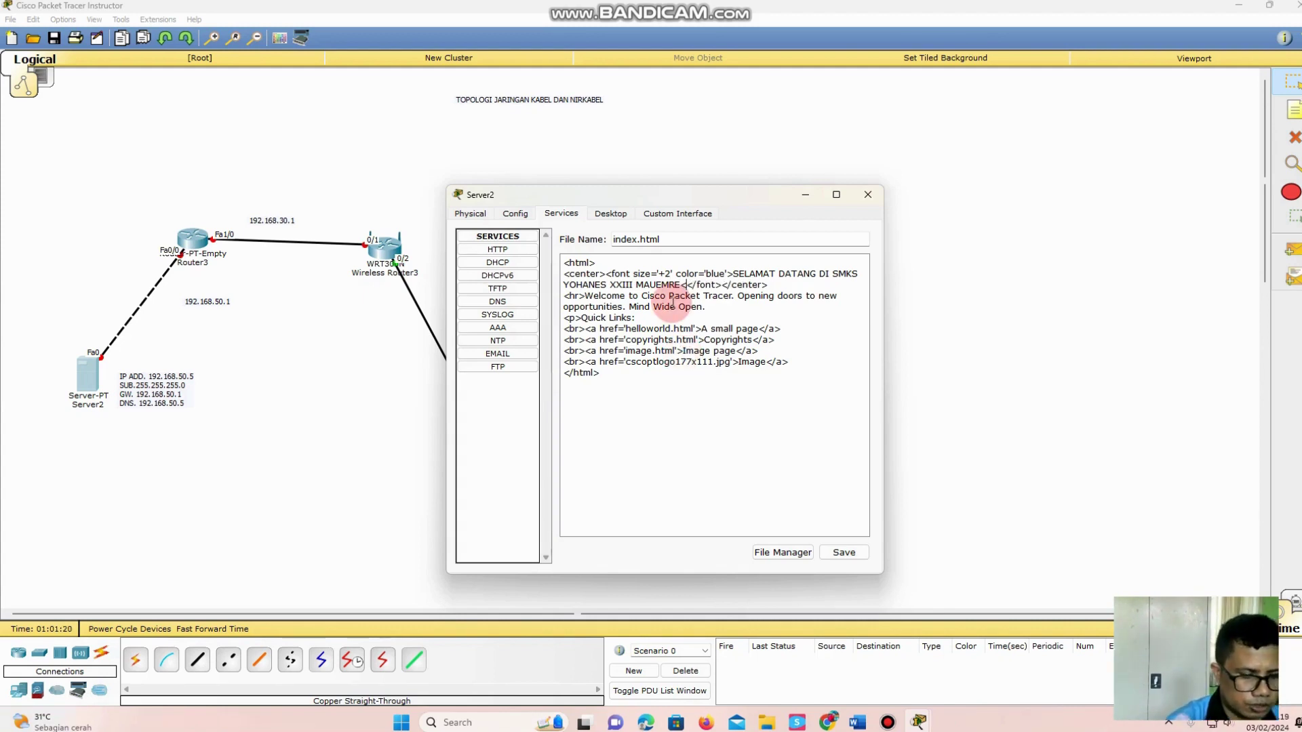
text(BR>)
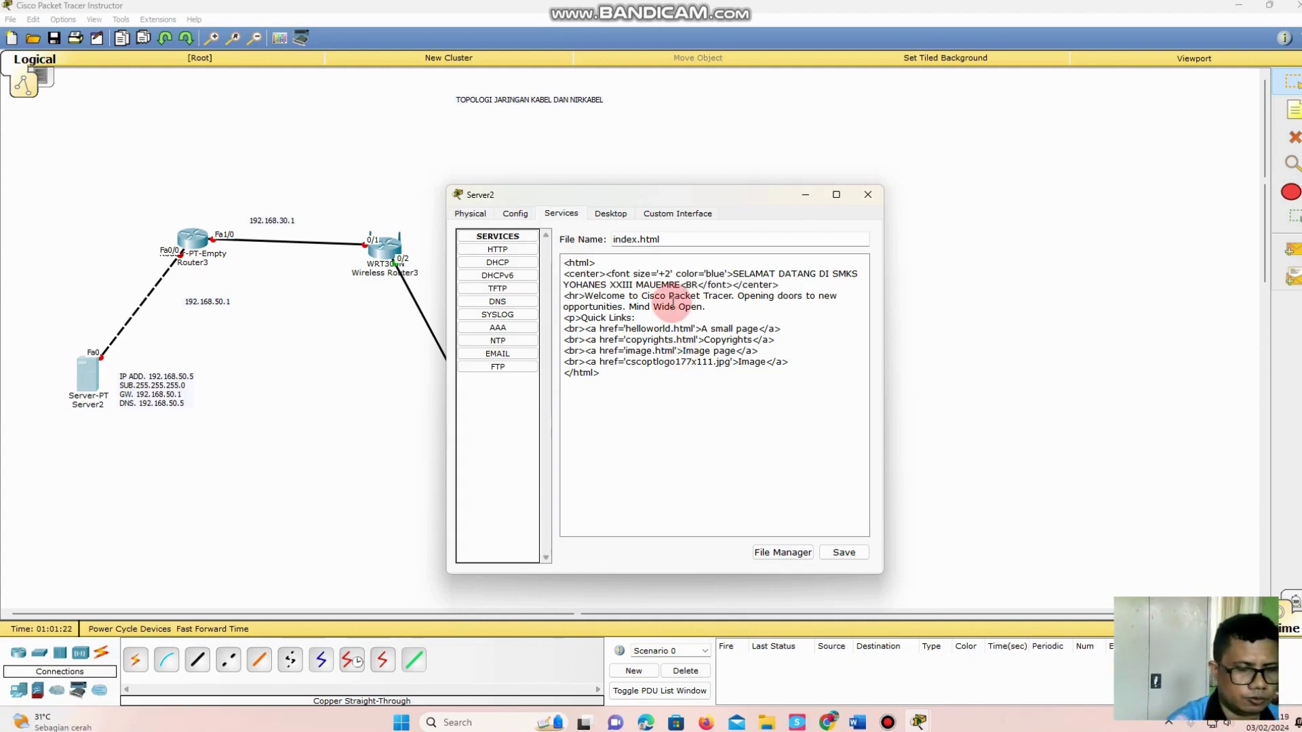
text(>)
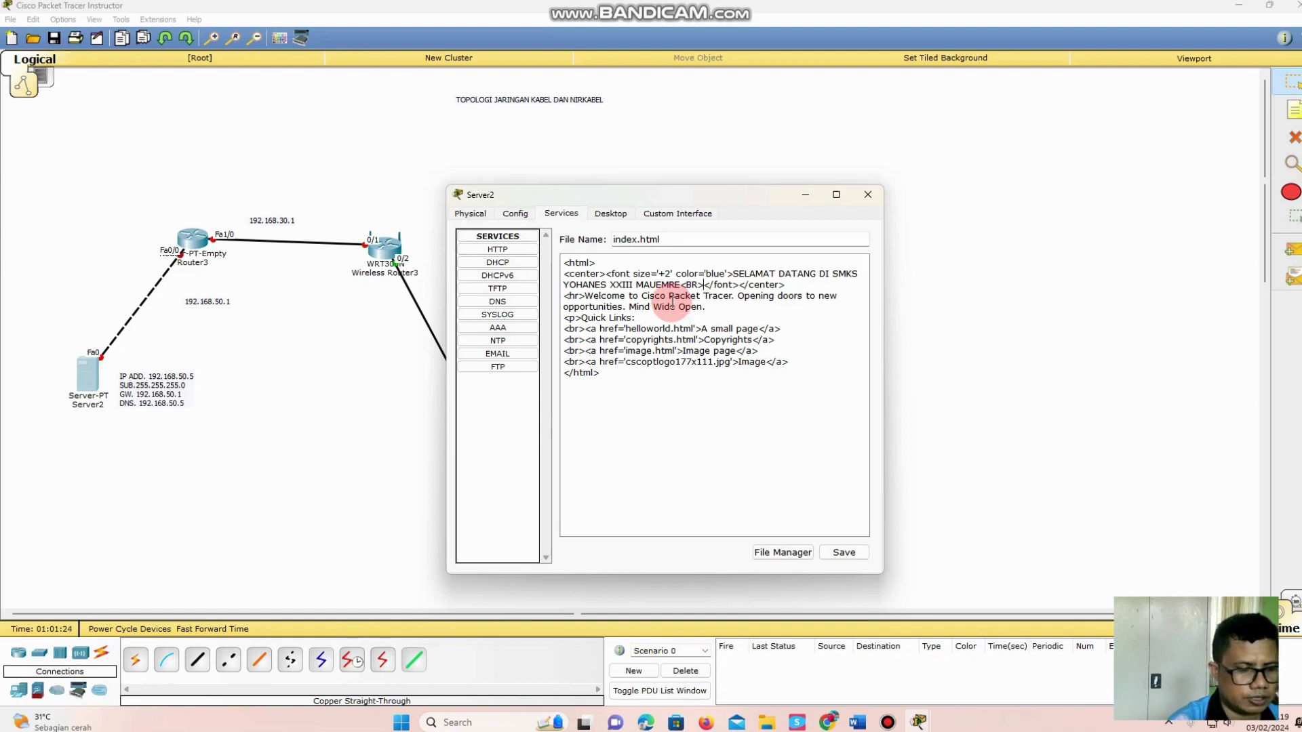
text( YOHAN)
text(ES)
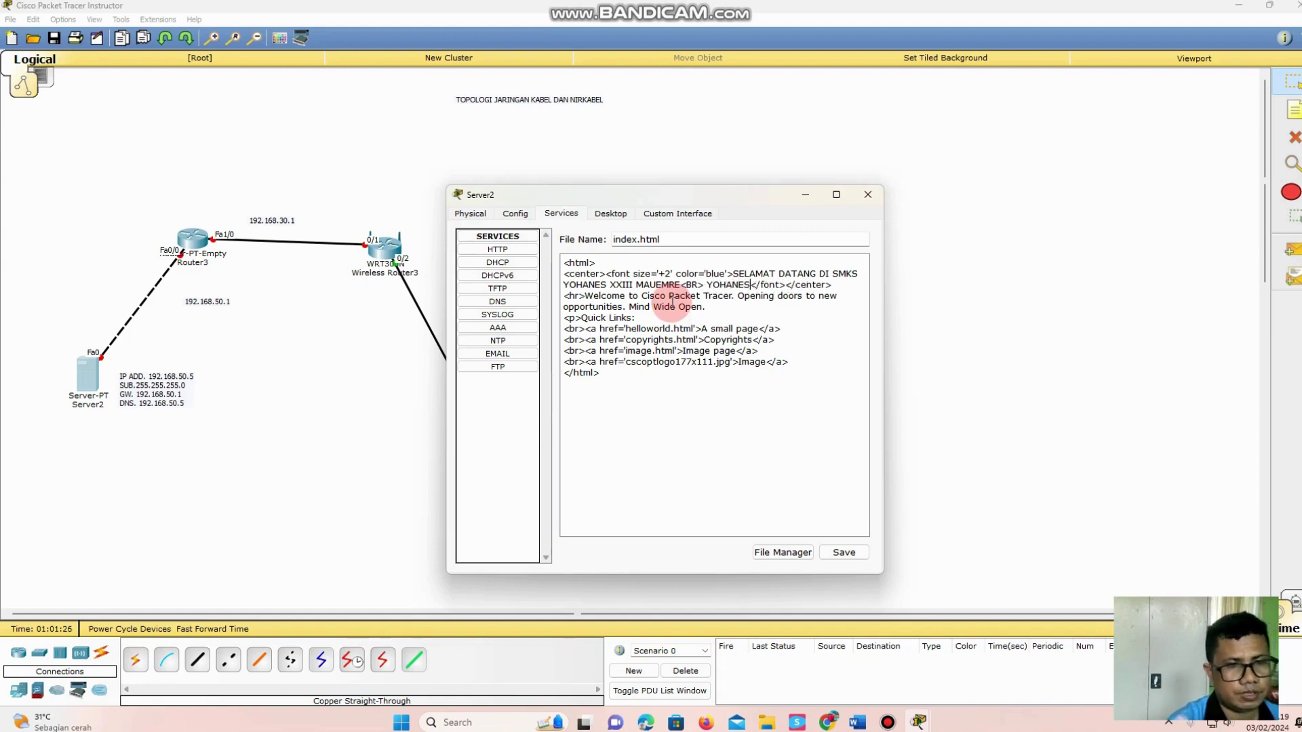
click(841, 552)
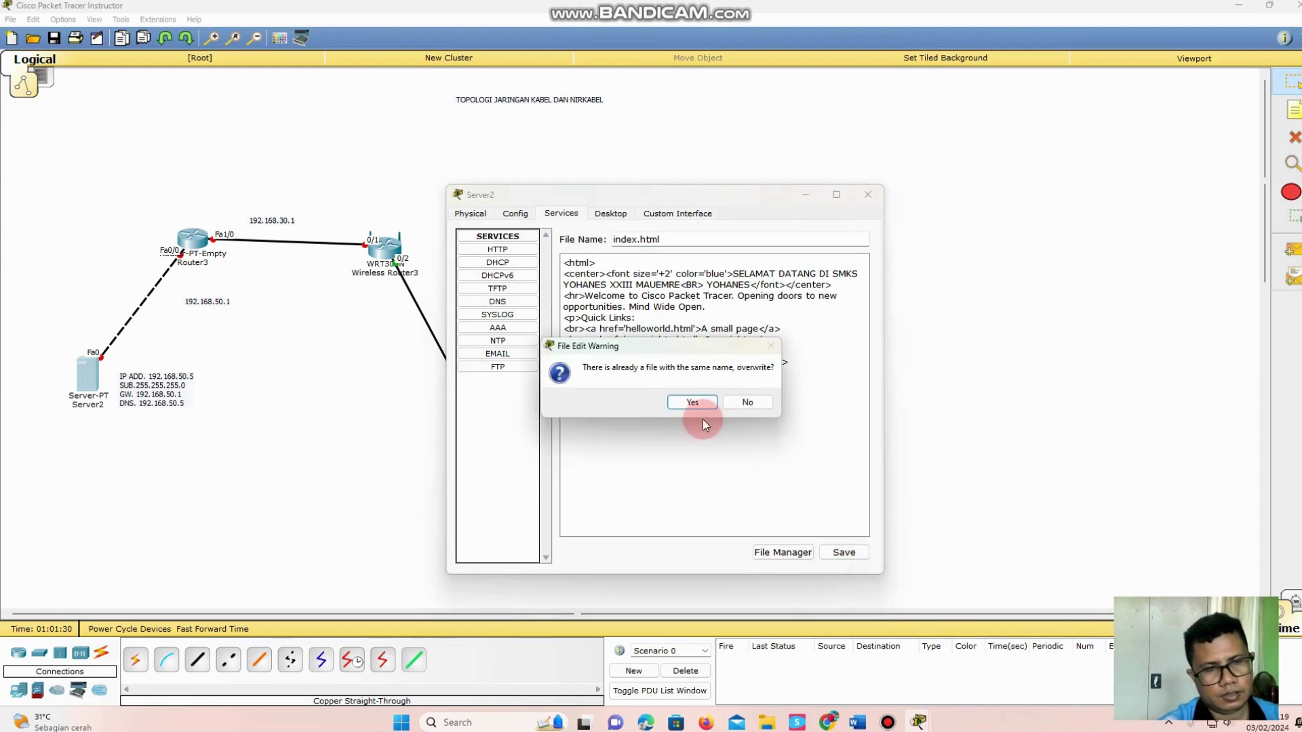
click(685, 403)
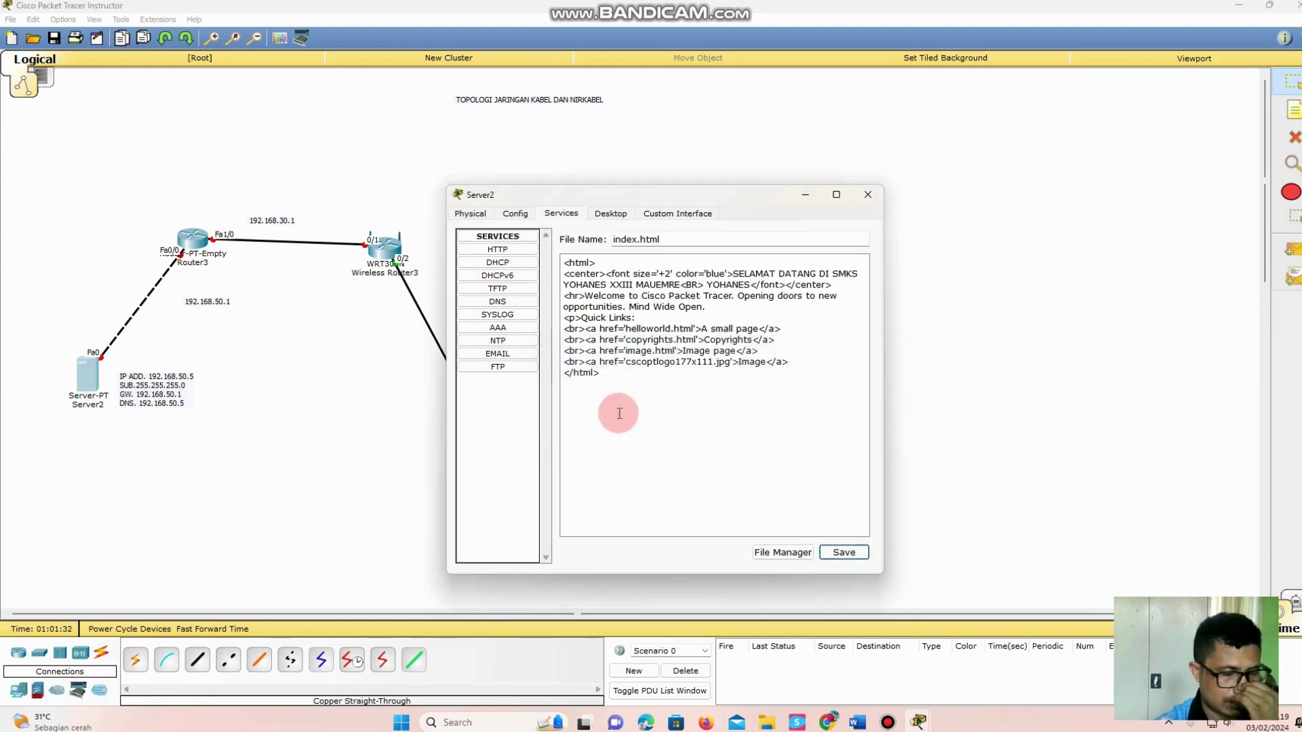
Step: Turn on the server's DNS service and enter "ujilsp" as the name of a new A record
click(497, 301)
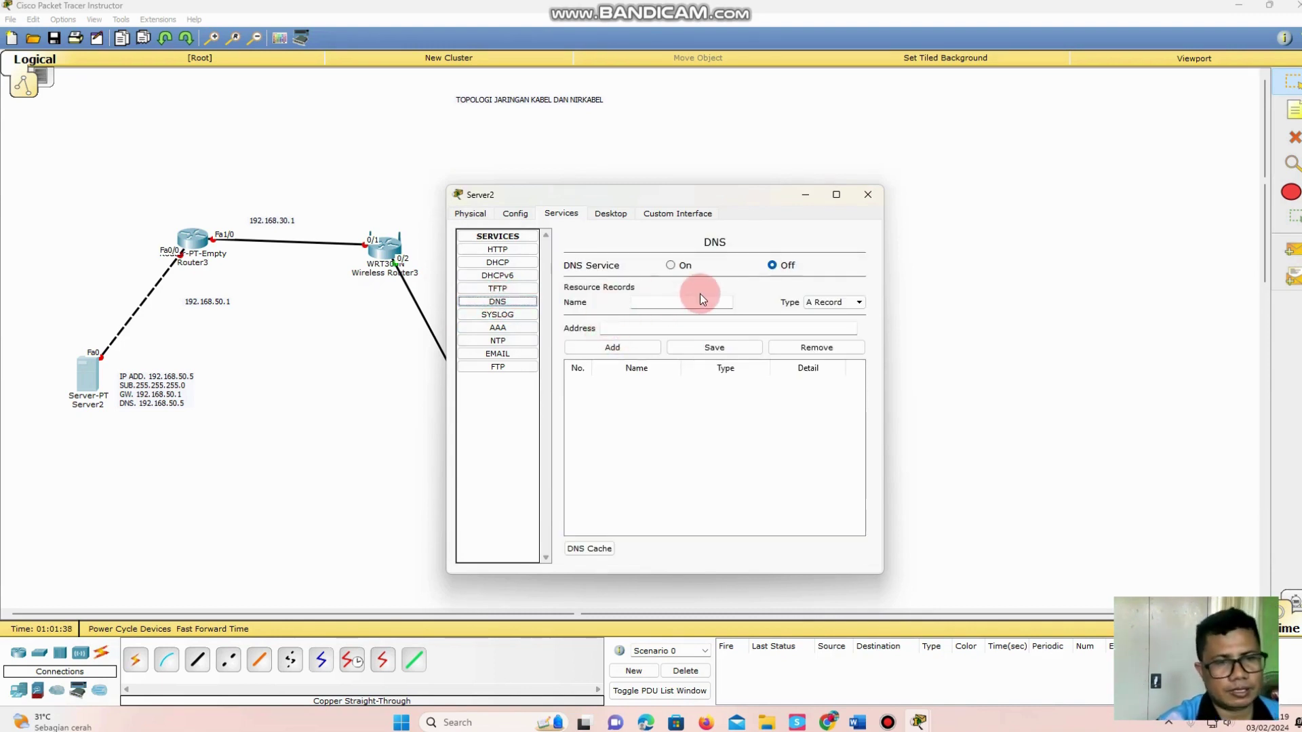
click(671, 267)
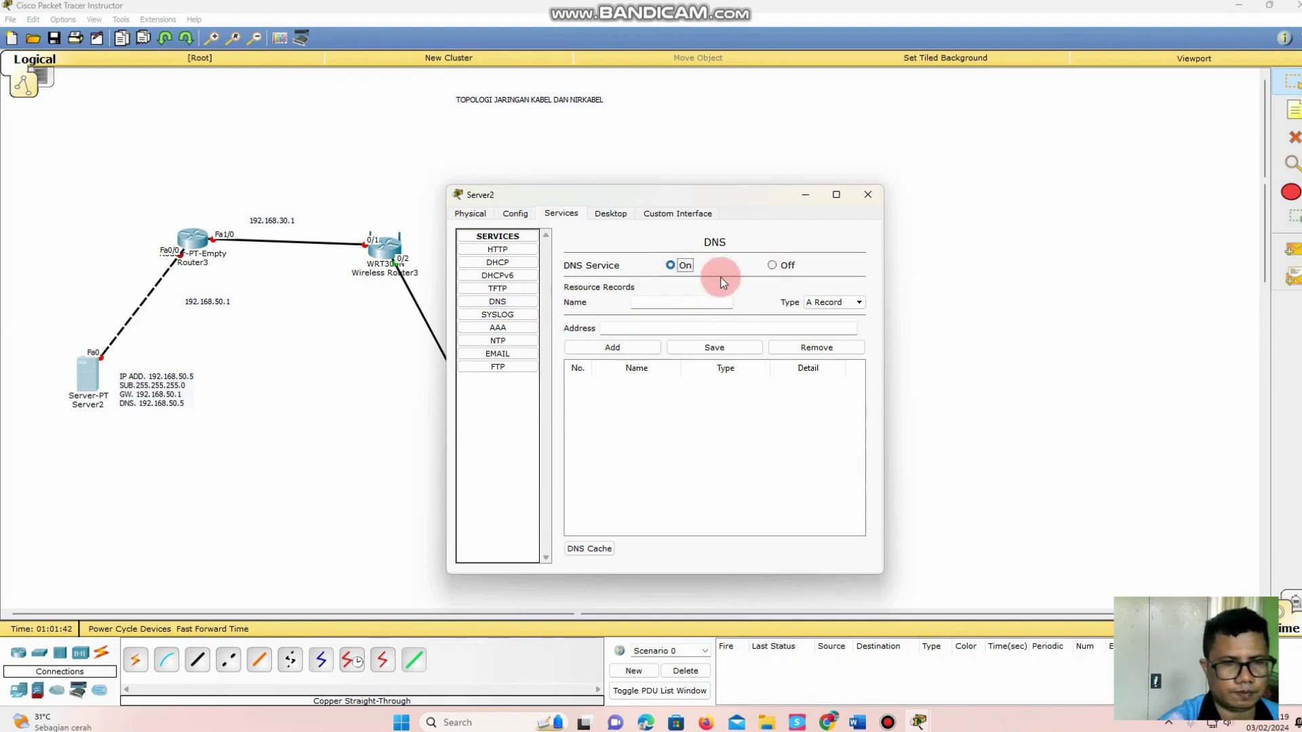
click(667, 305)
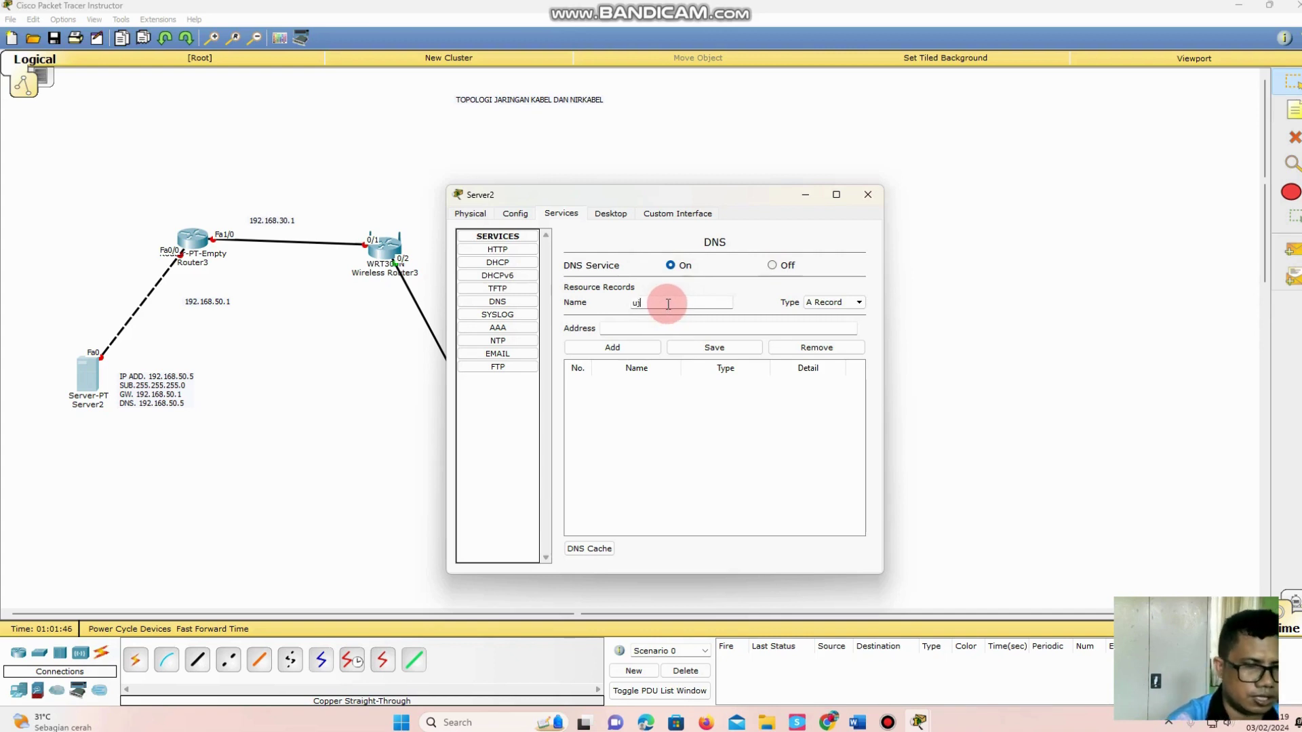
text(ujildp)
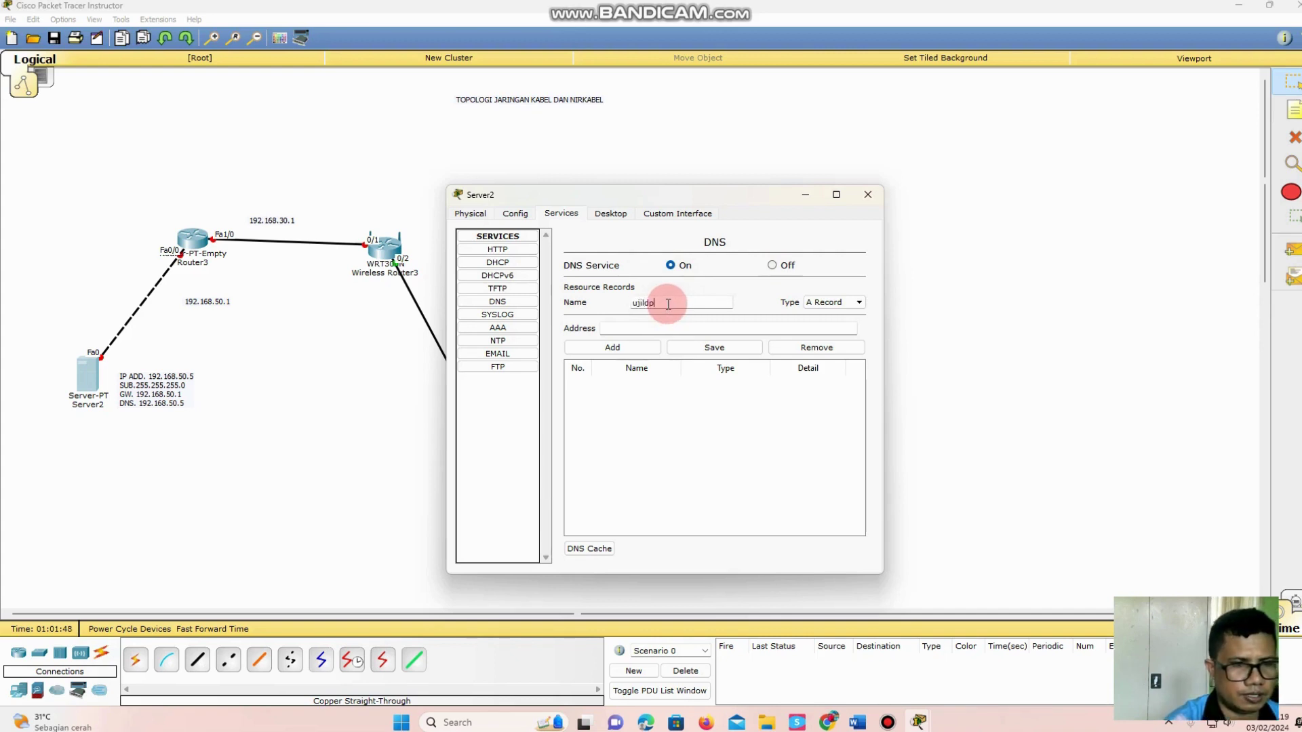
key(BackSpace)
key(BackSpace)
text(s)
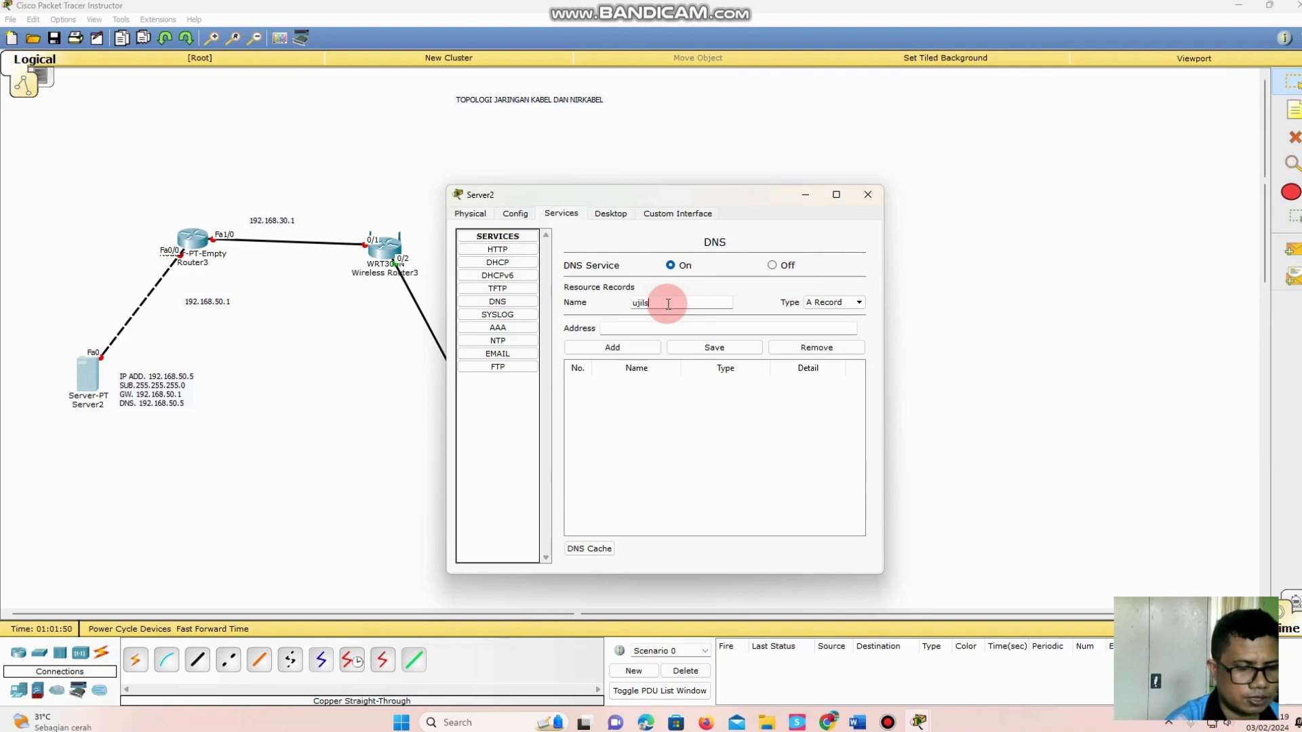
text(p)
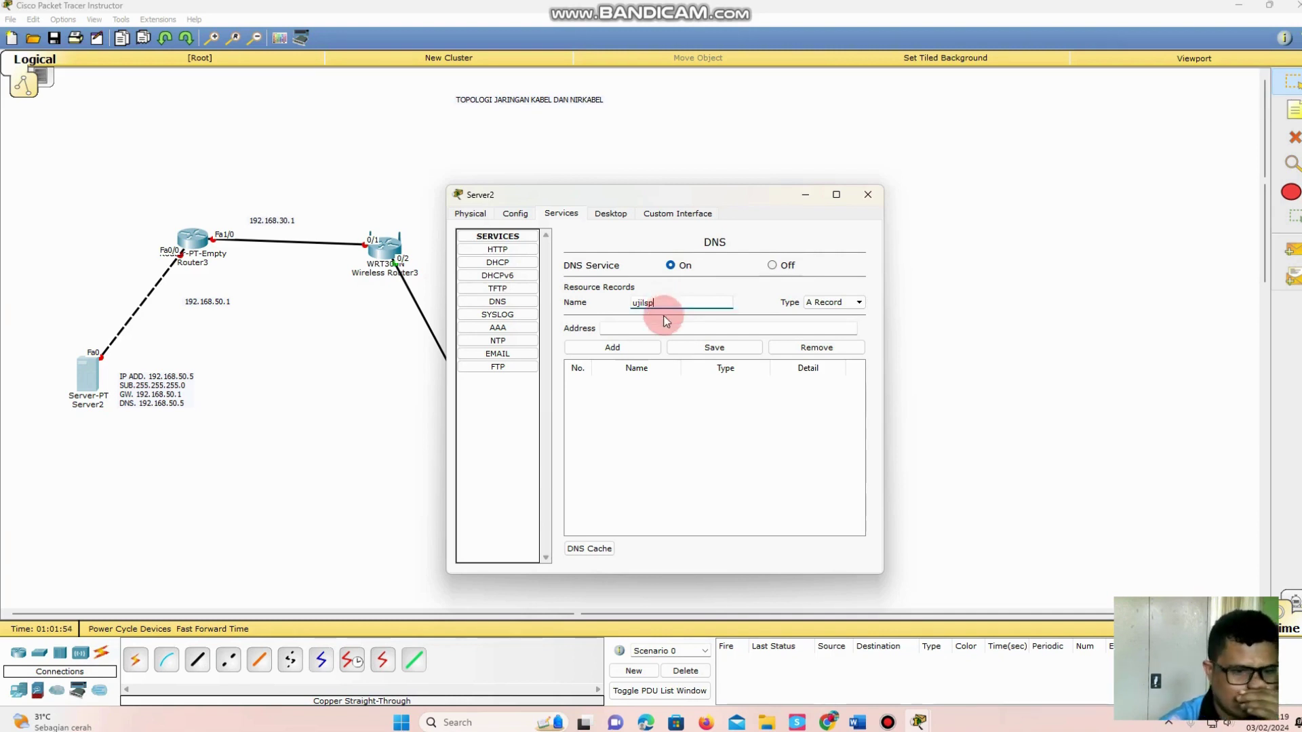
Step: Give the DNS record the address 192.168.50.5, add it to the list, and close the server's window
click(653, 328)
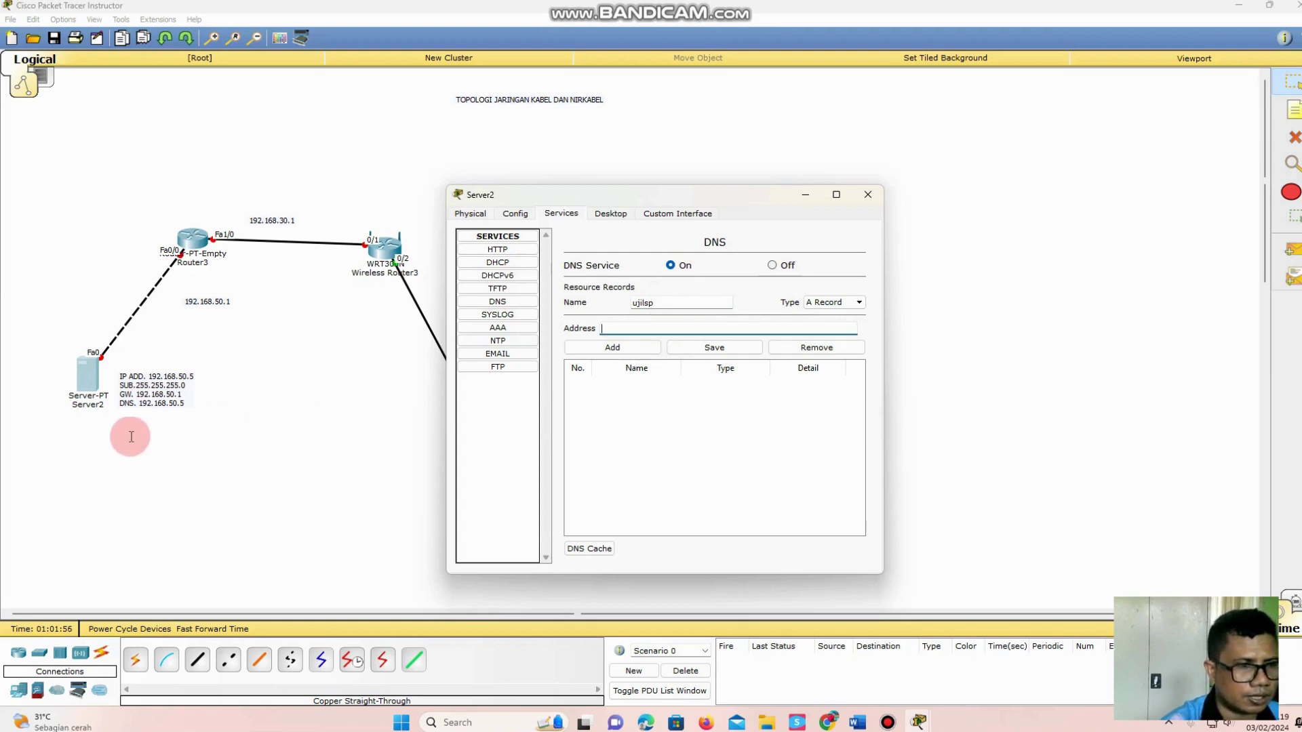
text(1)
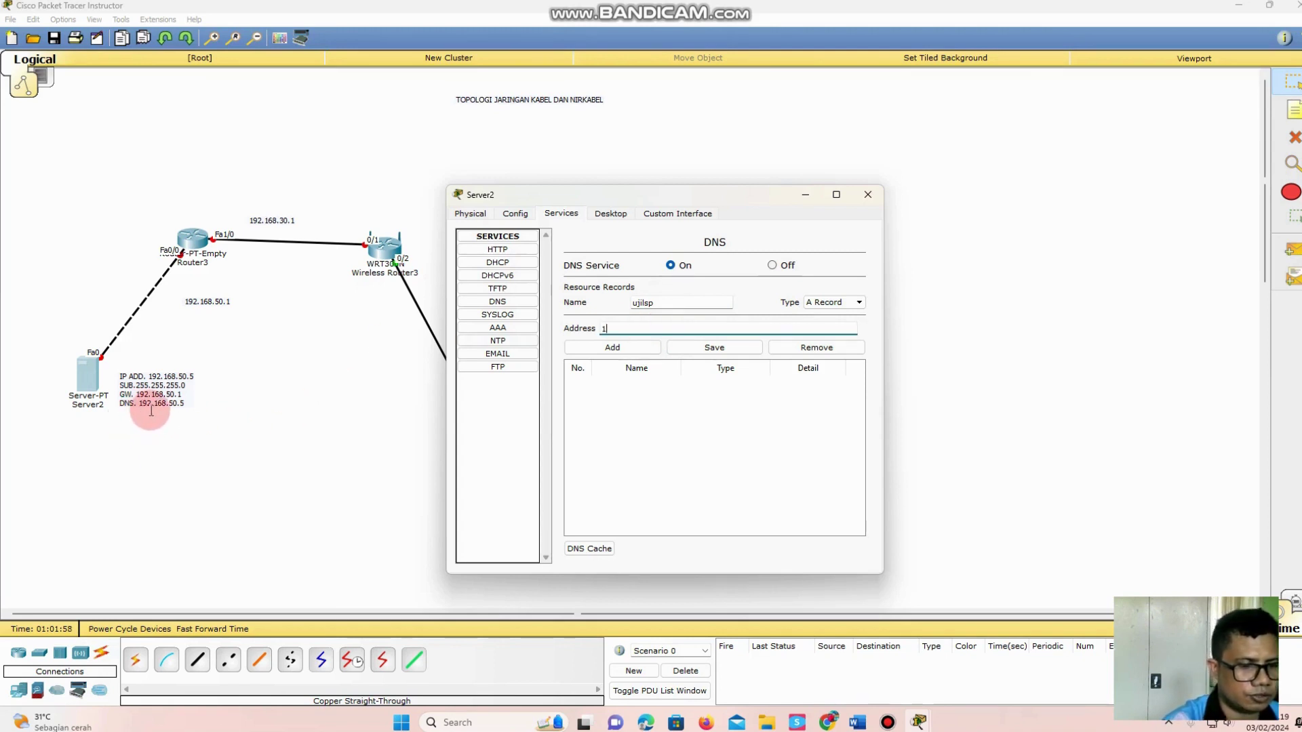
text(92.168)
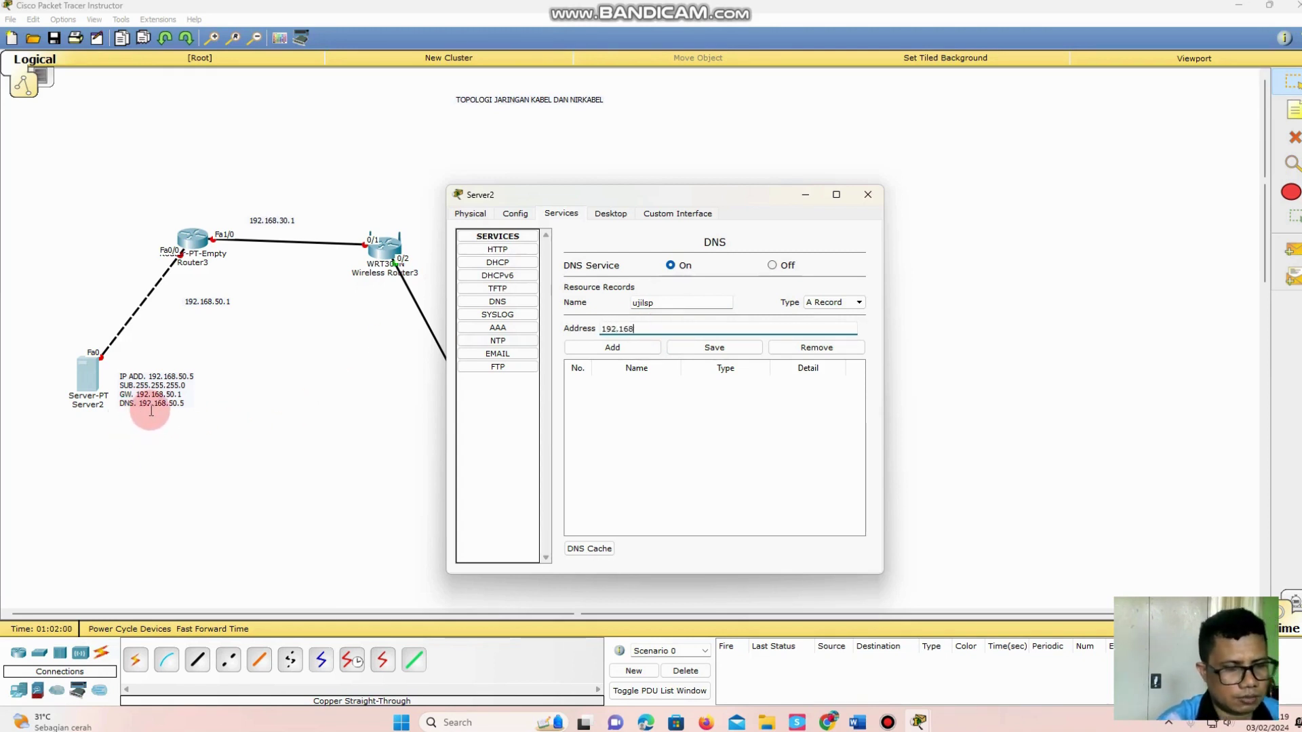
text(.50.5)
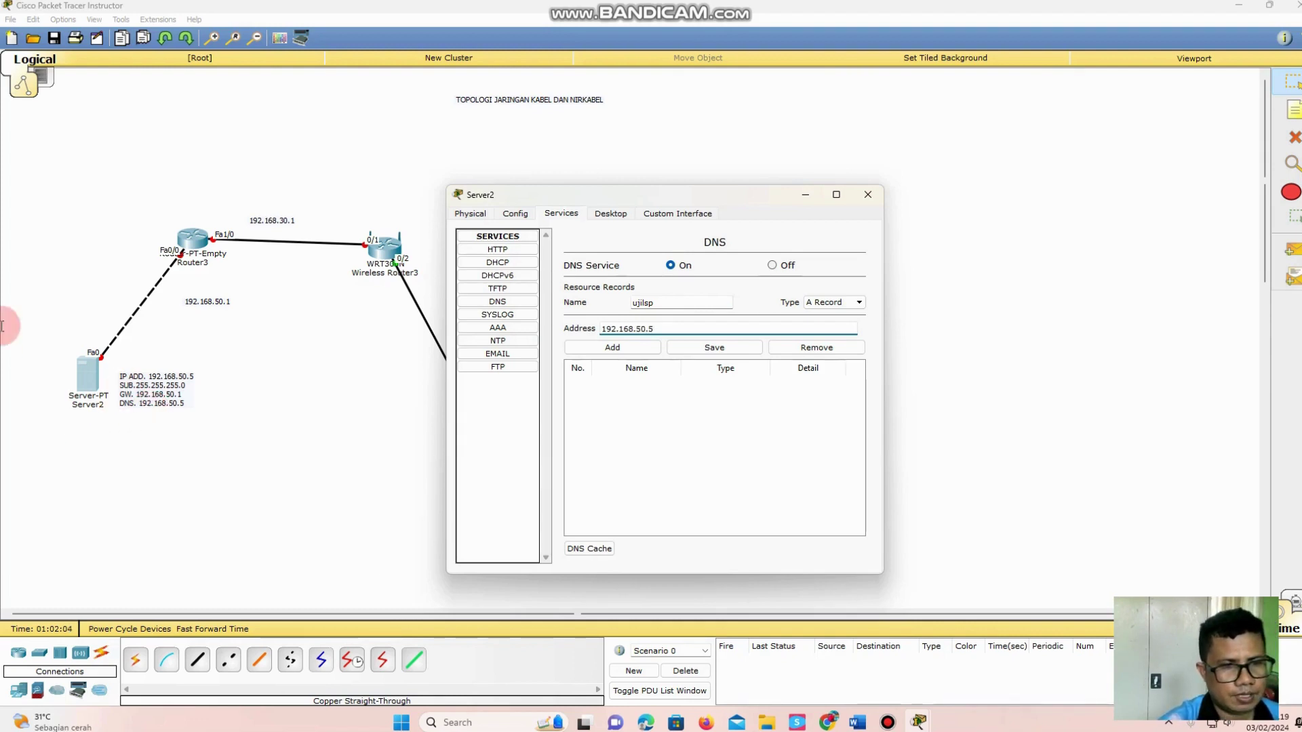
click(637, 348)
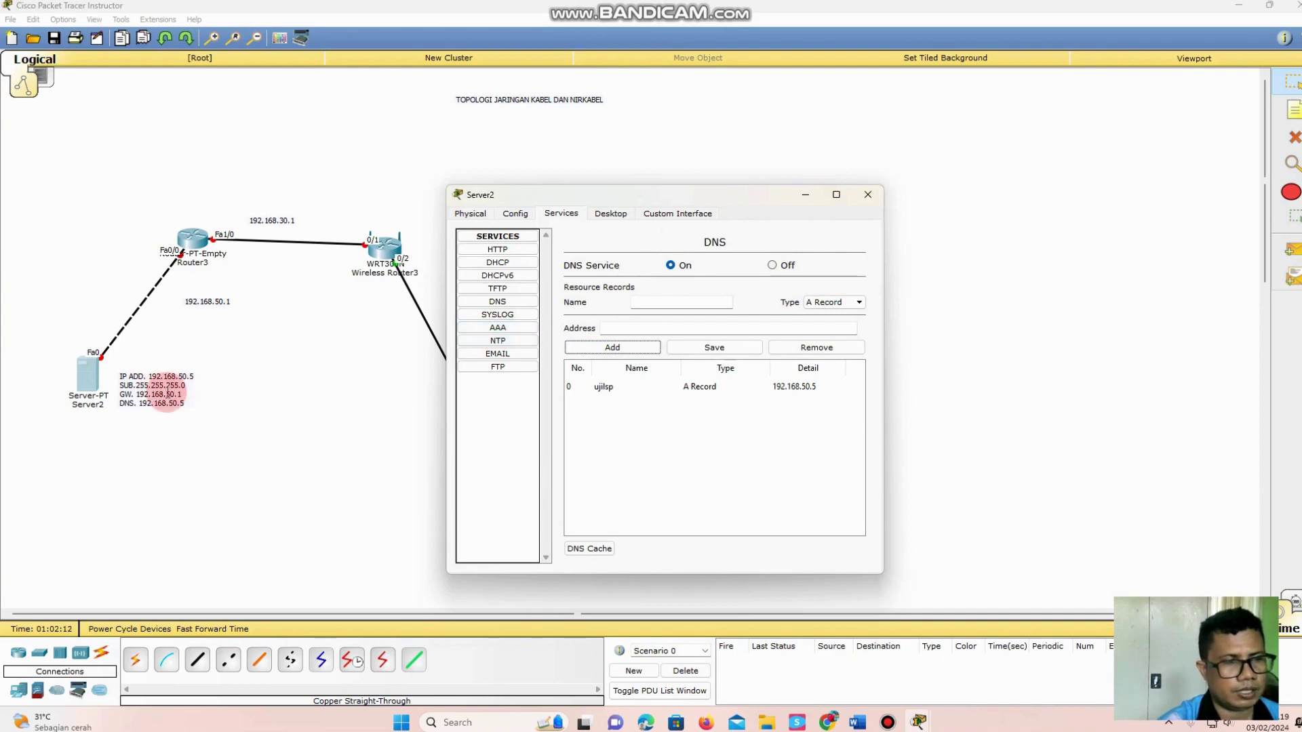
click(868, 195)
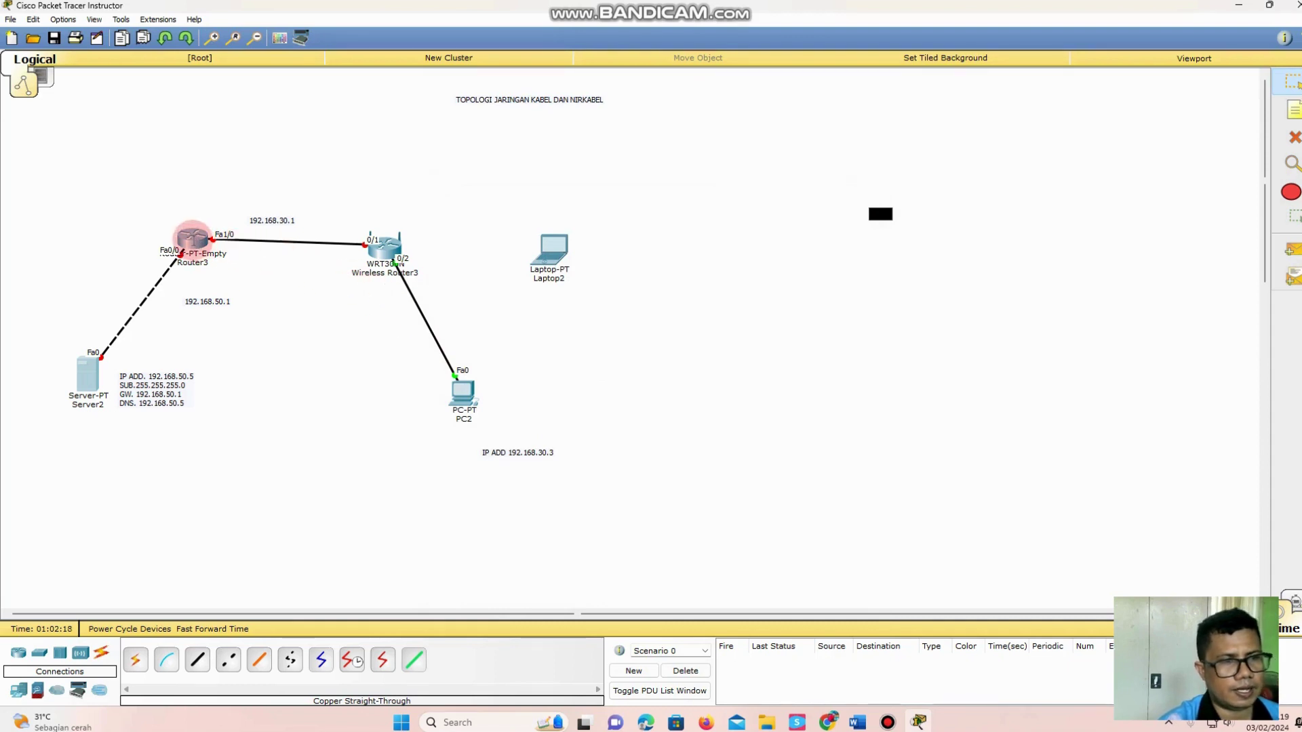
Step: Turn on Router3's FastEthernet0/0 port and give it IP address 192.168.50.1 with subnet mask 255.255.255.0
click(190, 239)
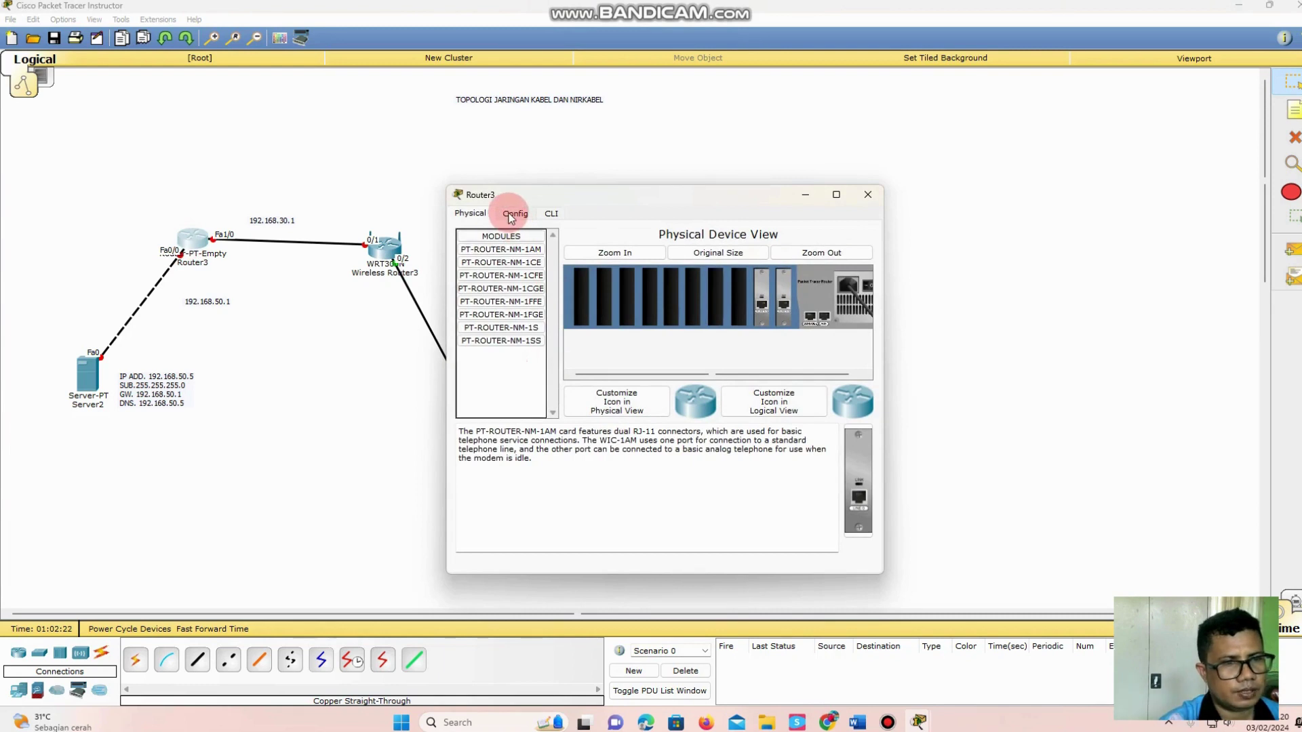
click(511, 216)
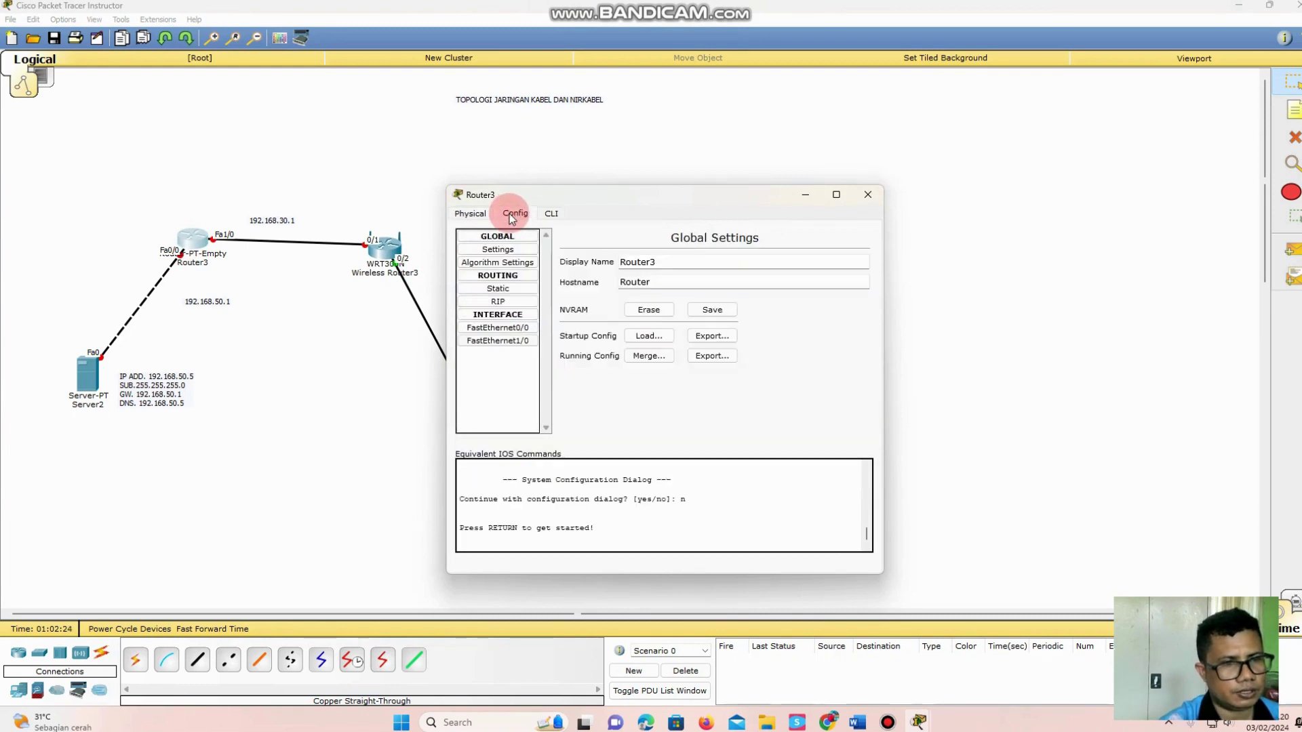
click(517, 329)
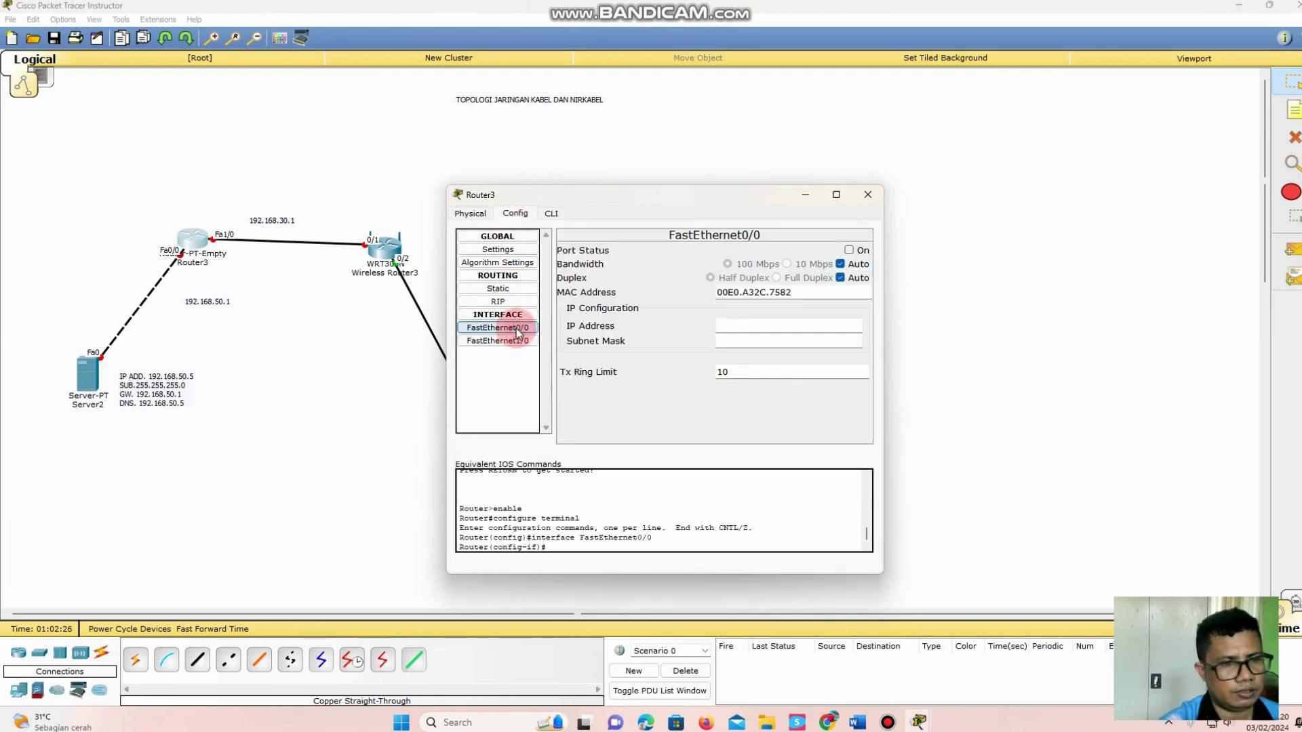
click(850, 250)
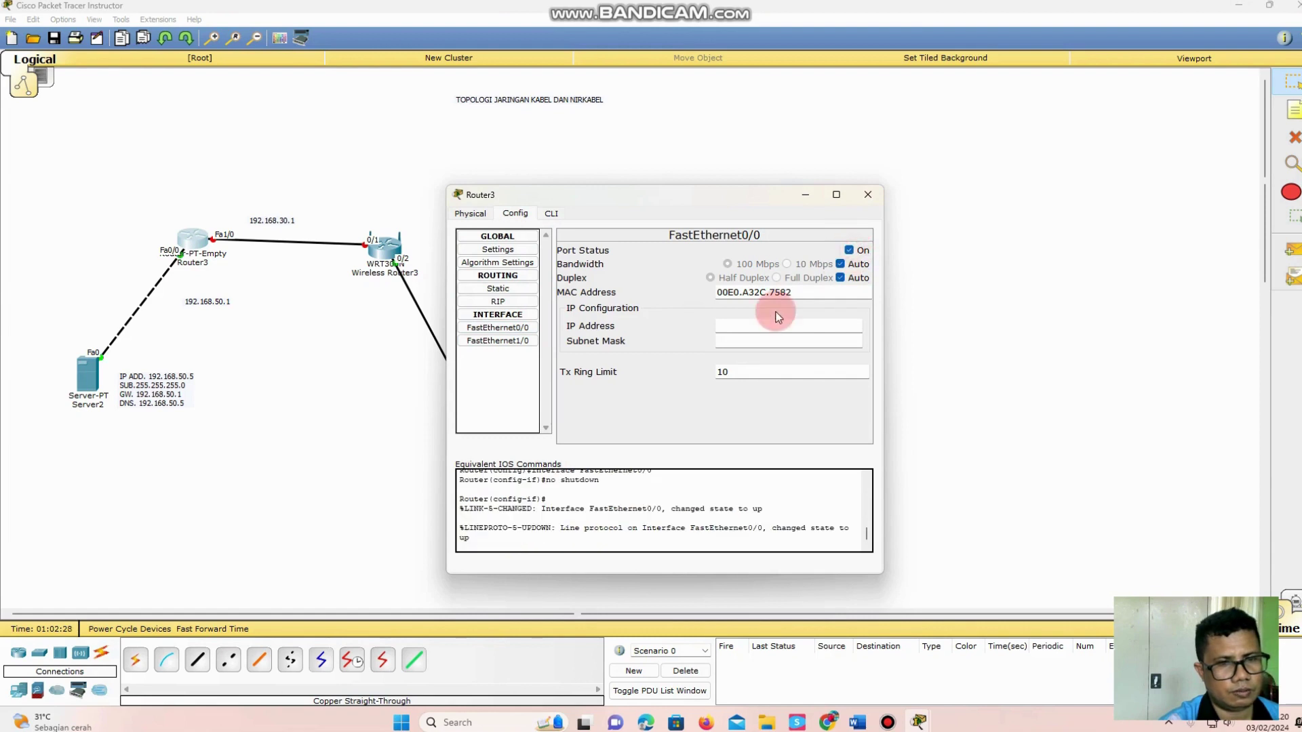
click(762, 325)
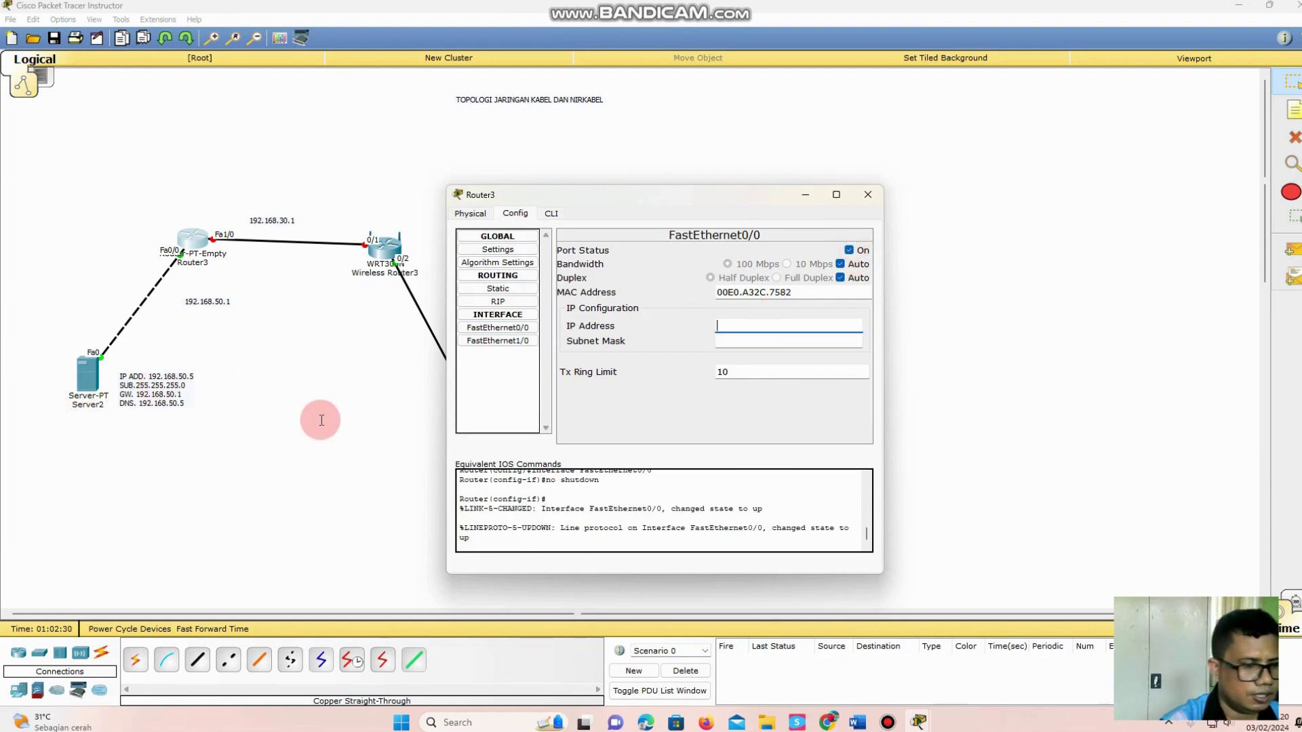
text(192.1)
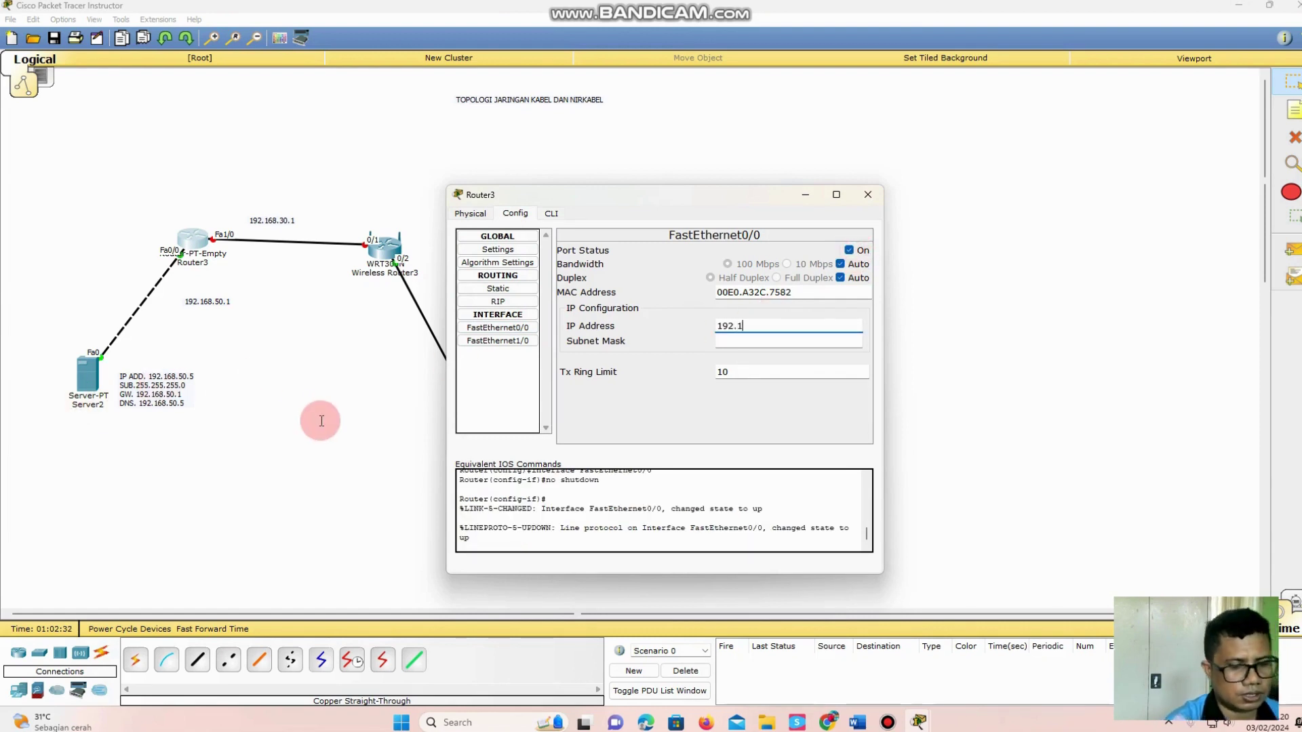
text(68.50)
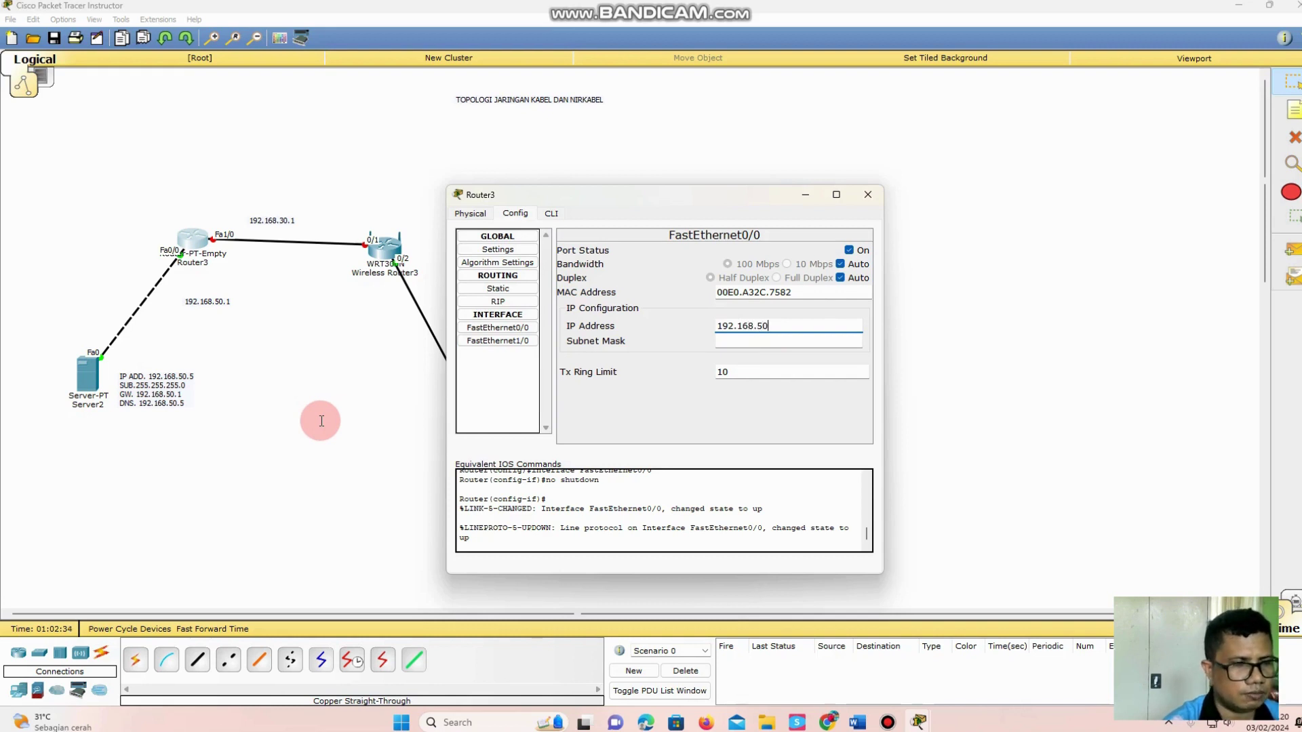
text(.1)
key(Tab)
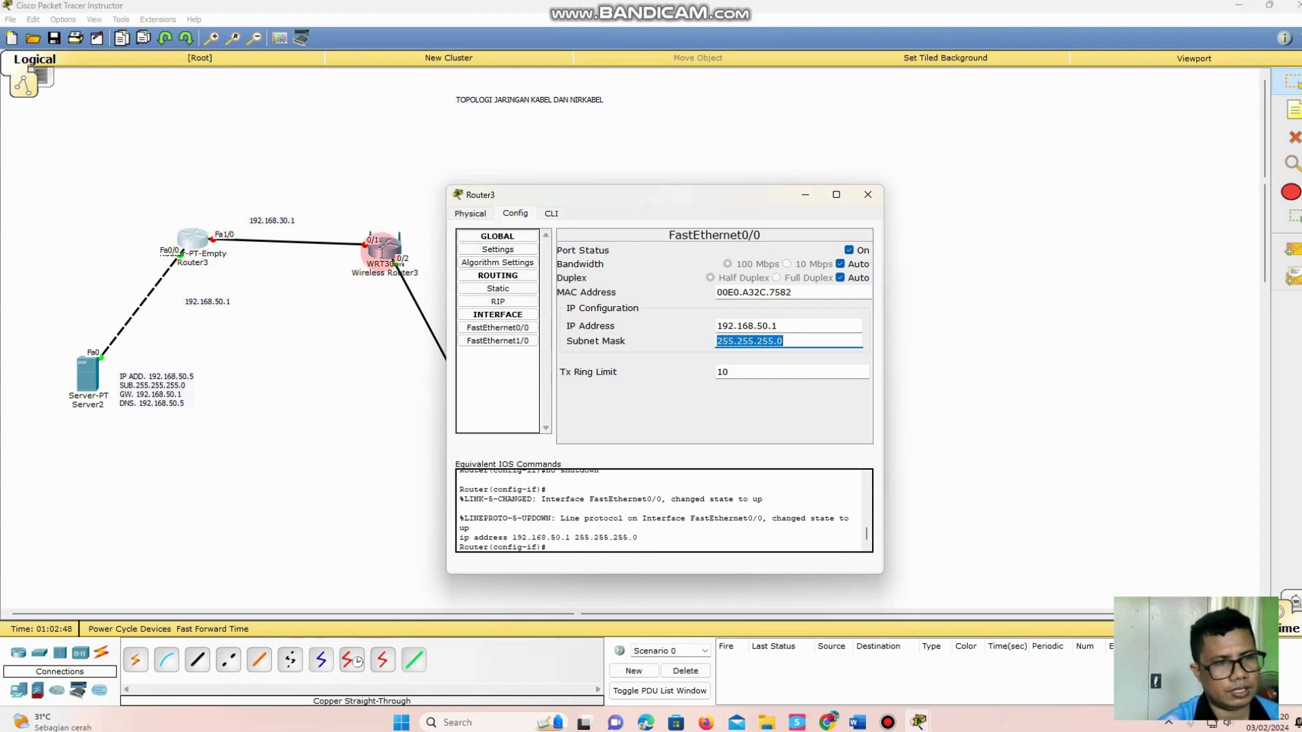
Step: Turn on Router3's FastEthernet1/0 port and give it IP address 192.168.30.1 with subnet mask 255.255.255.0
click(505, 340)
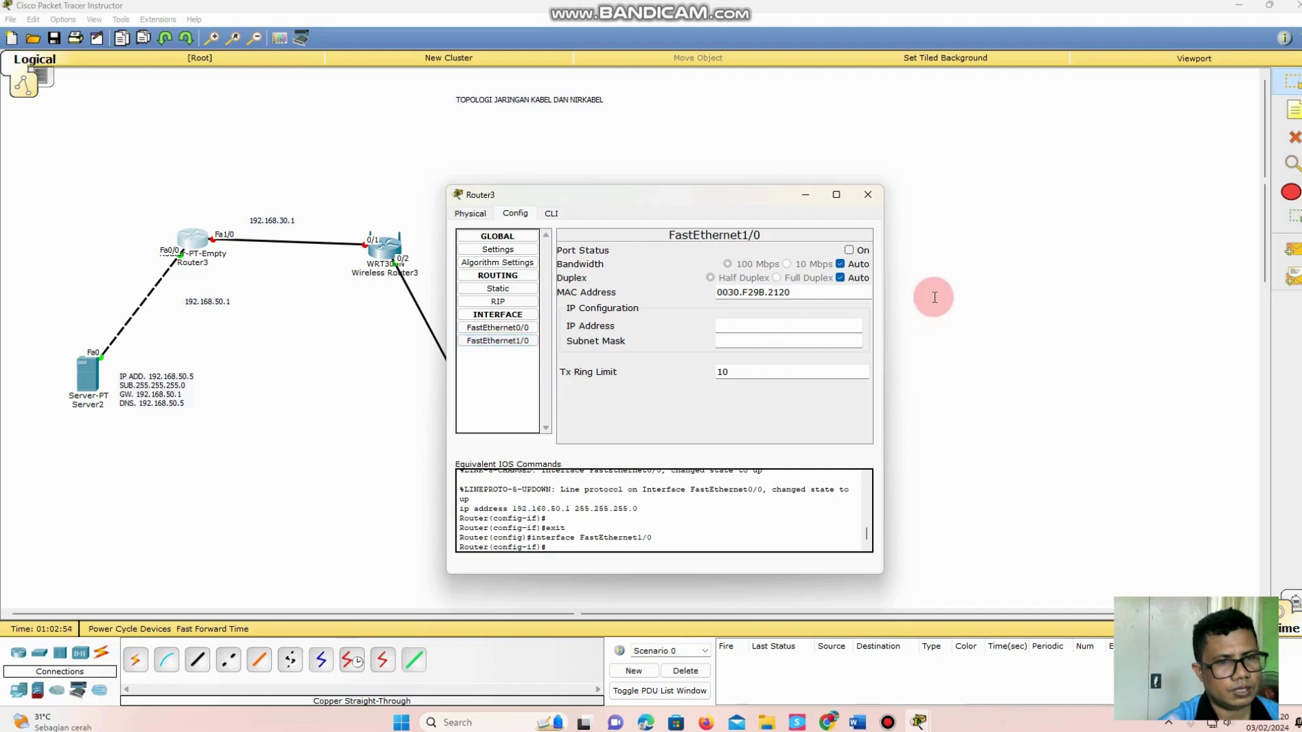
click(849, 250)
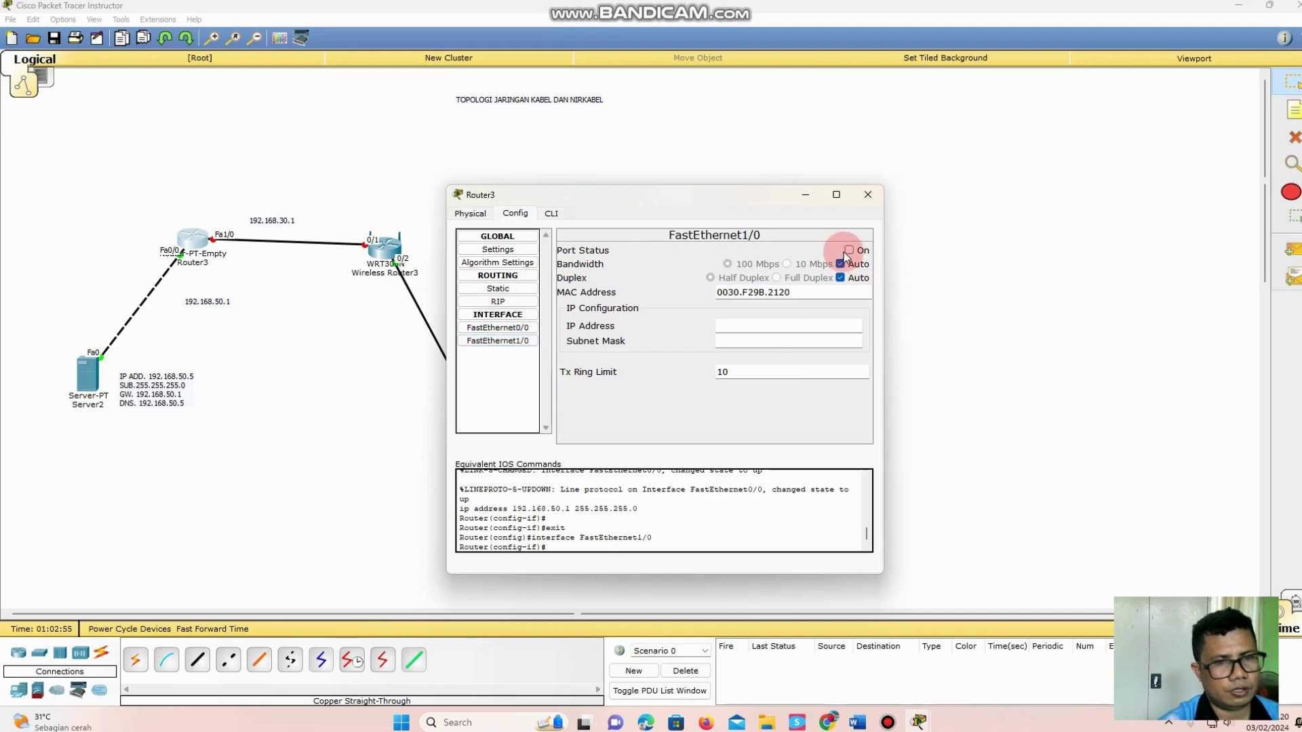
click(763, 326)
text(1)
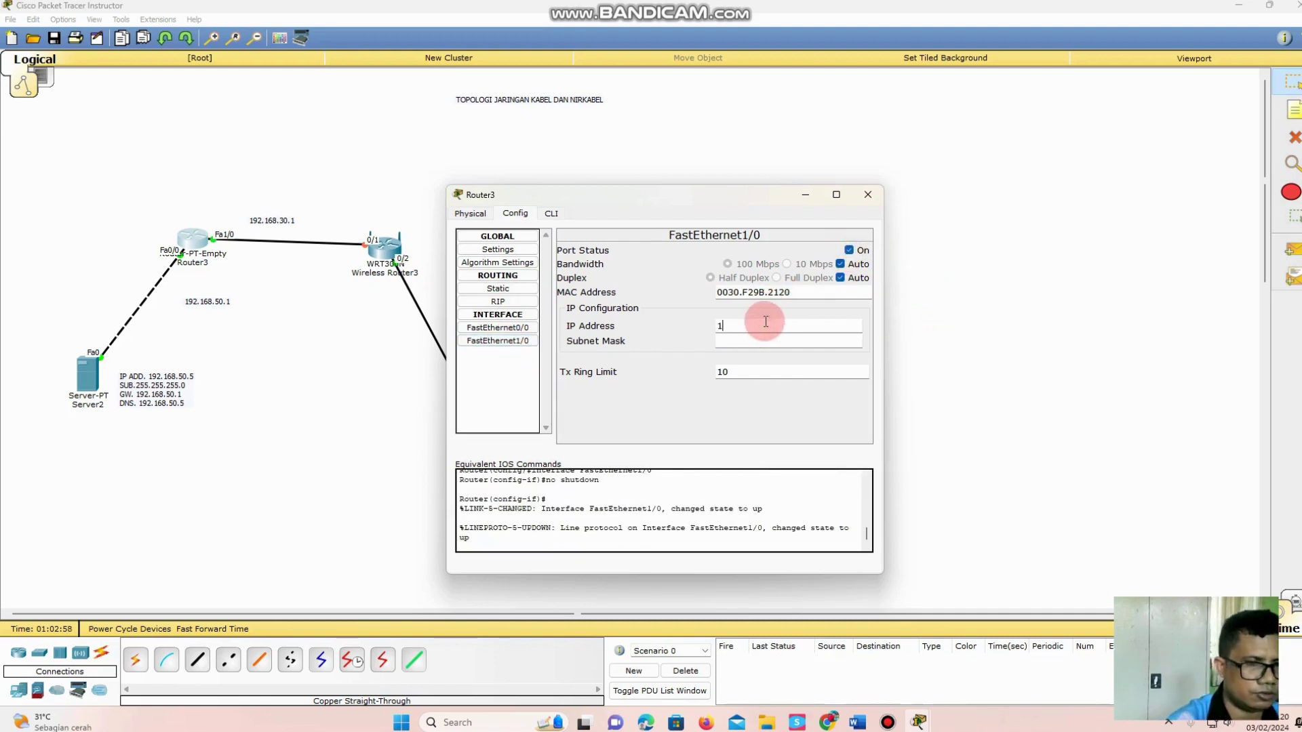
text(92.168)
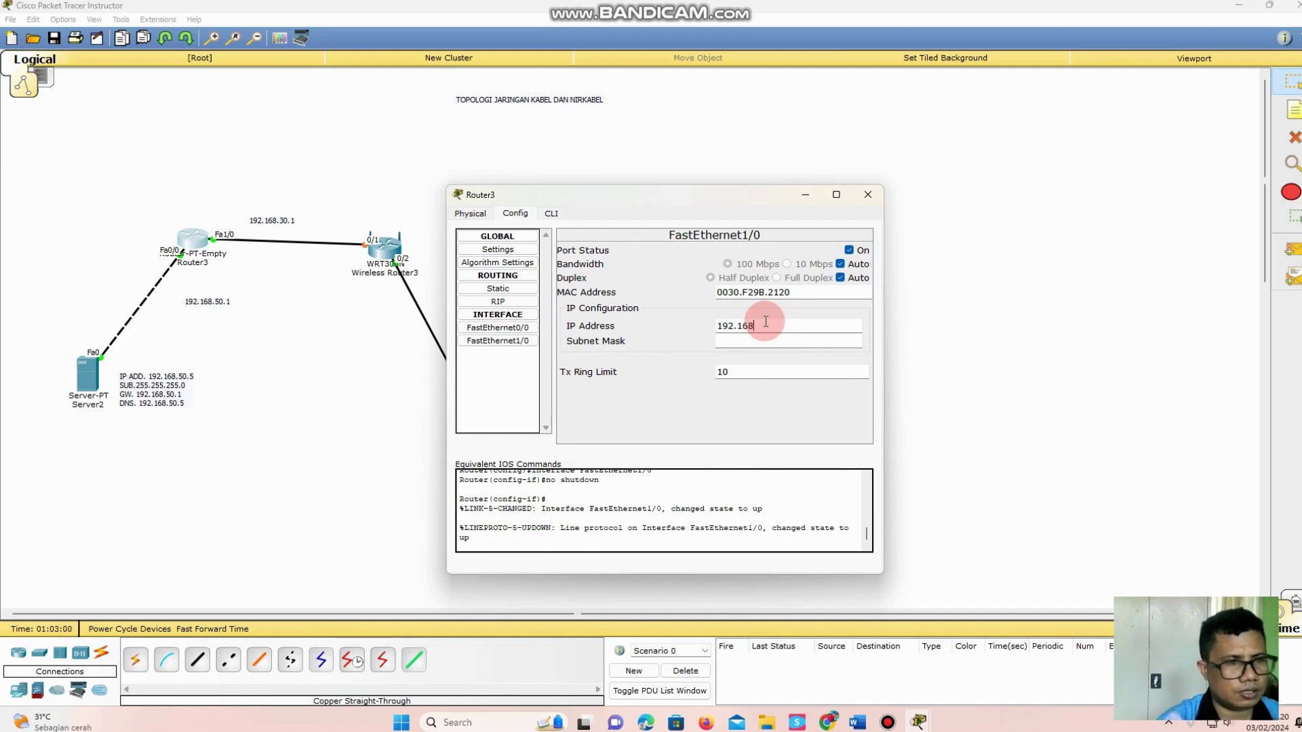
text(.30.1)
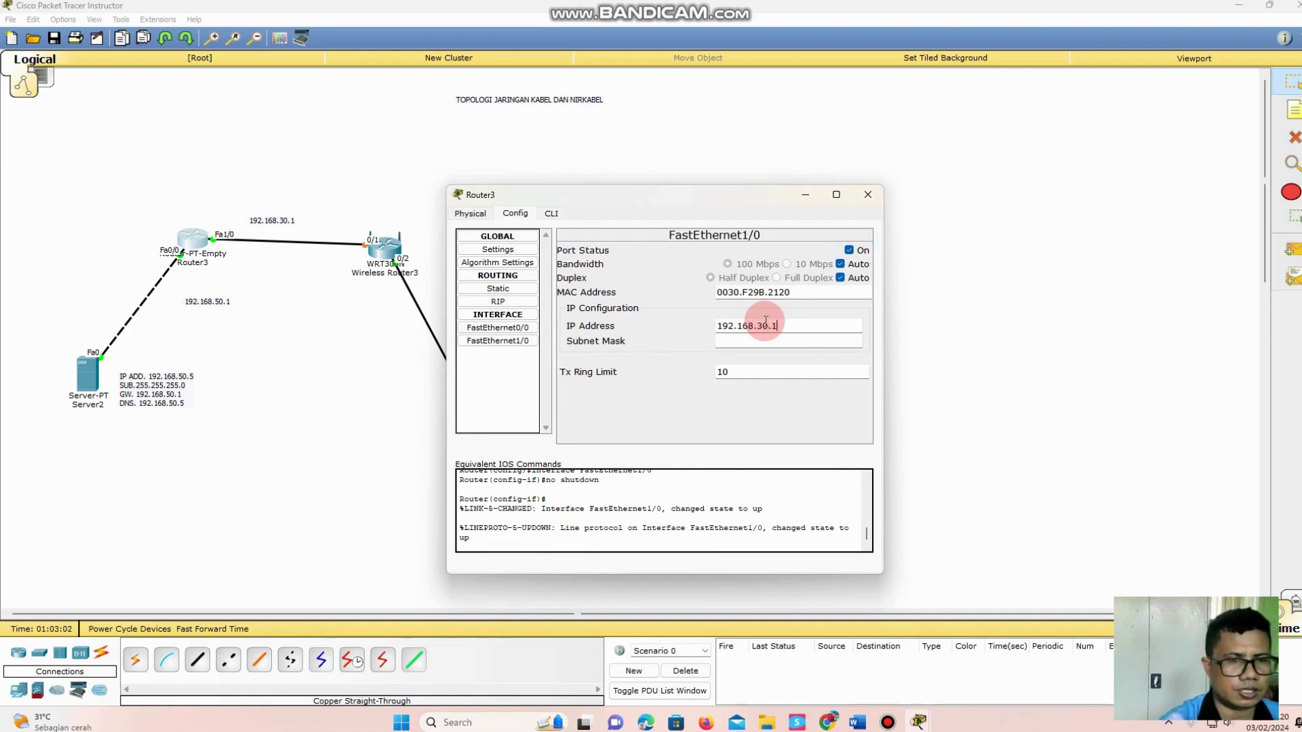
key(Tab)
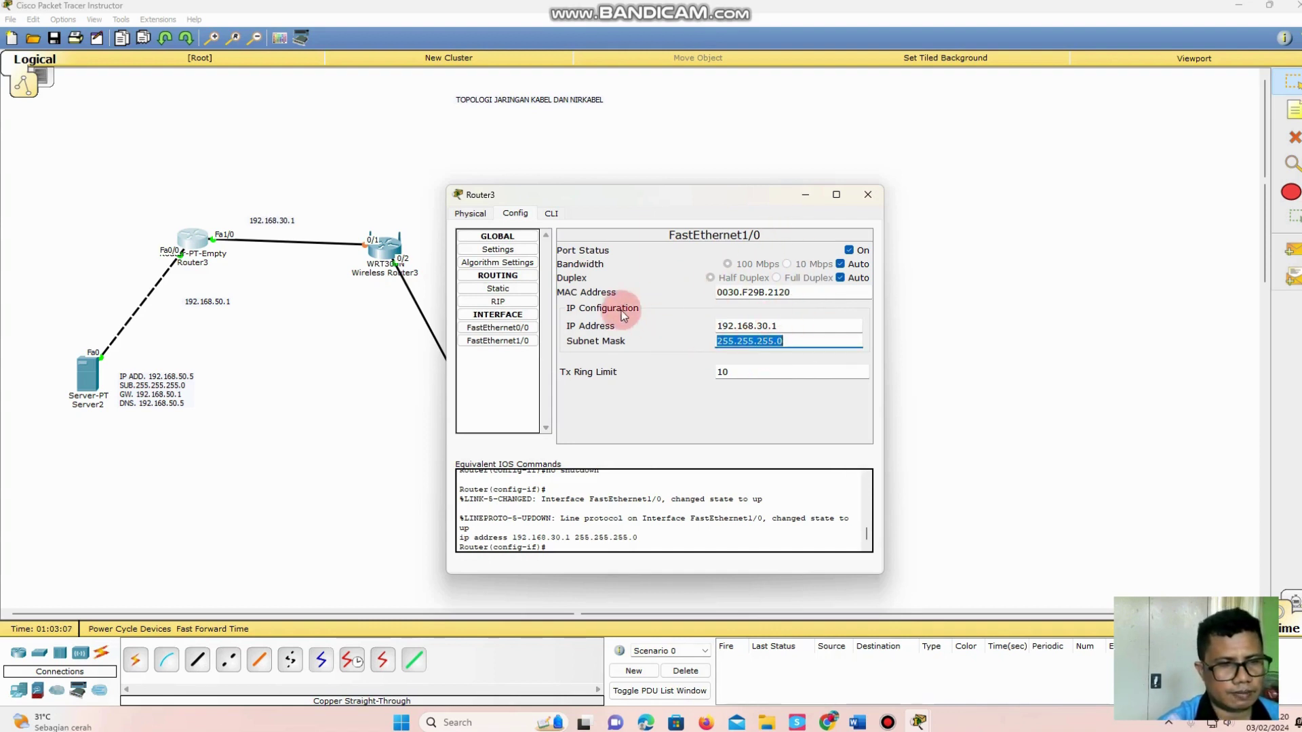
click(499, 345)
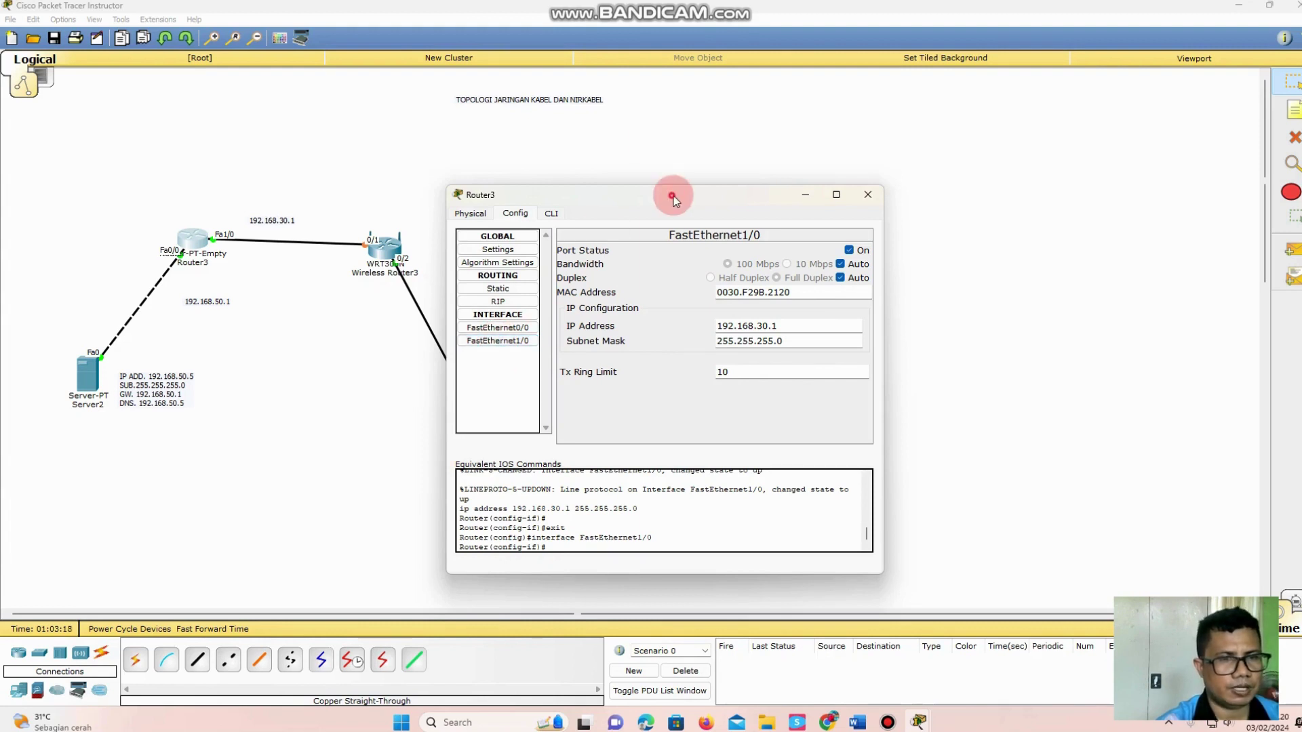
Step: Move Router3's window clear of the topology and review the FastEthernet1/0 settings
drag(673, 197, 925, 211)
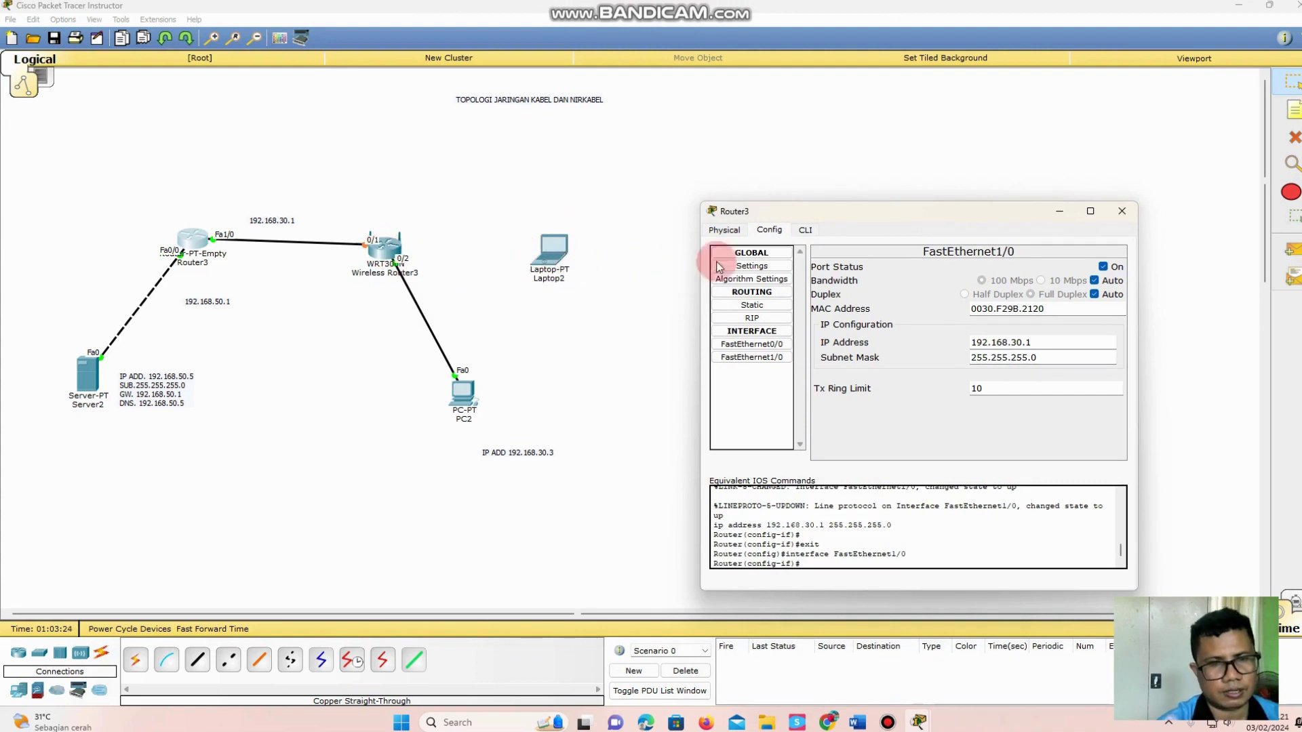
drag(868, 214, 777, 152)
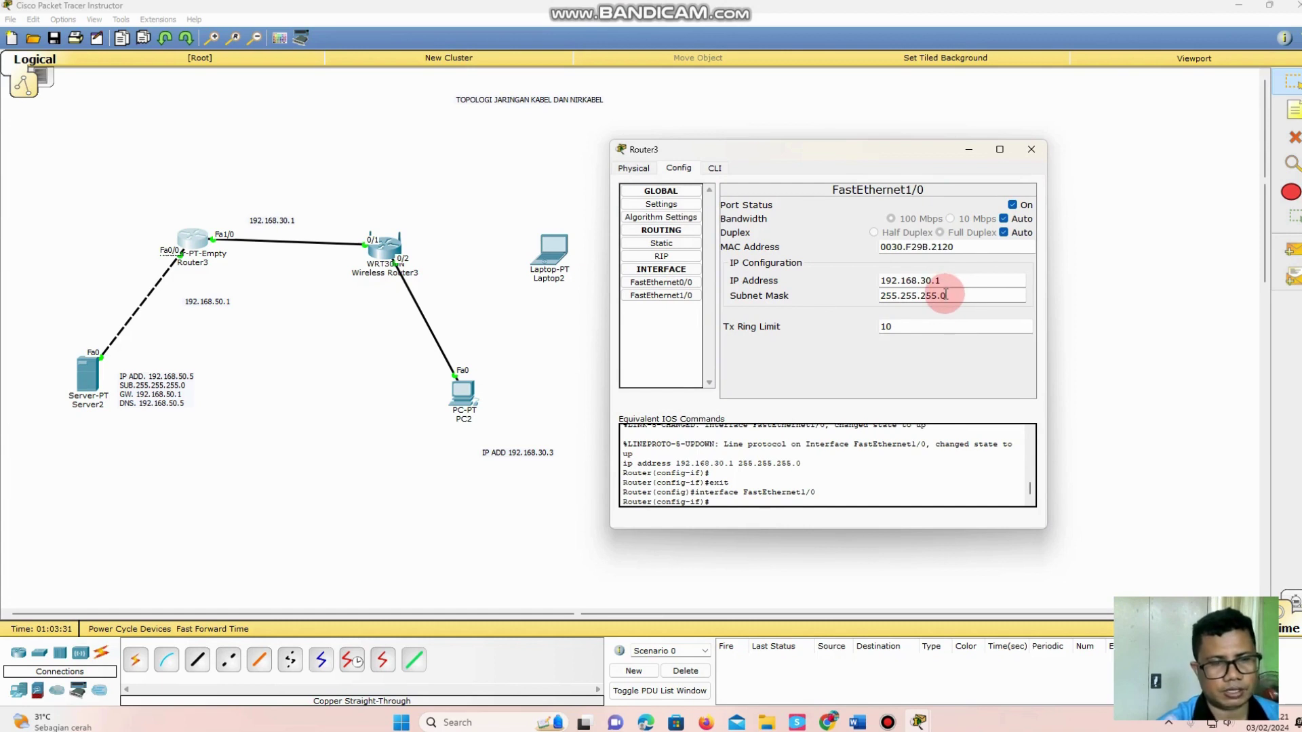
click(675, 299)
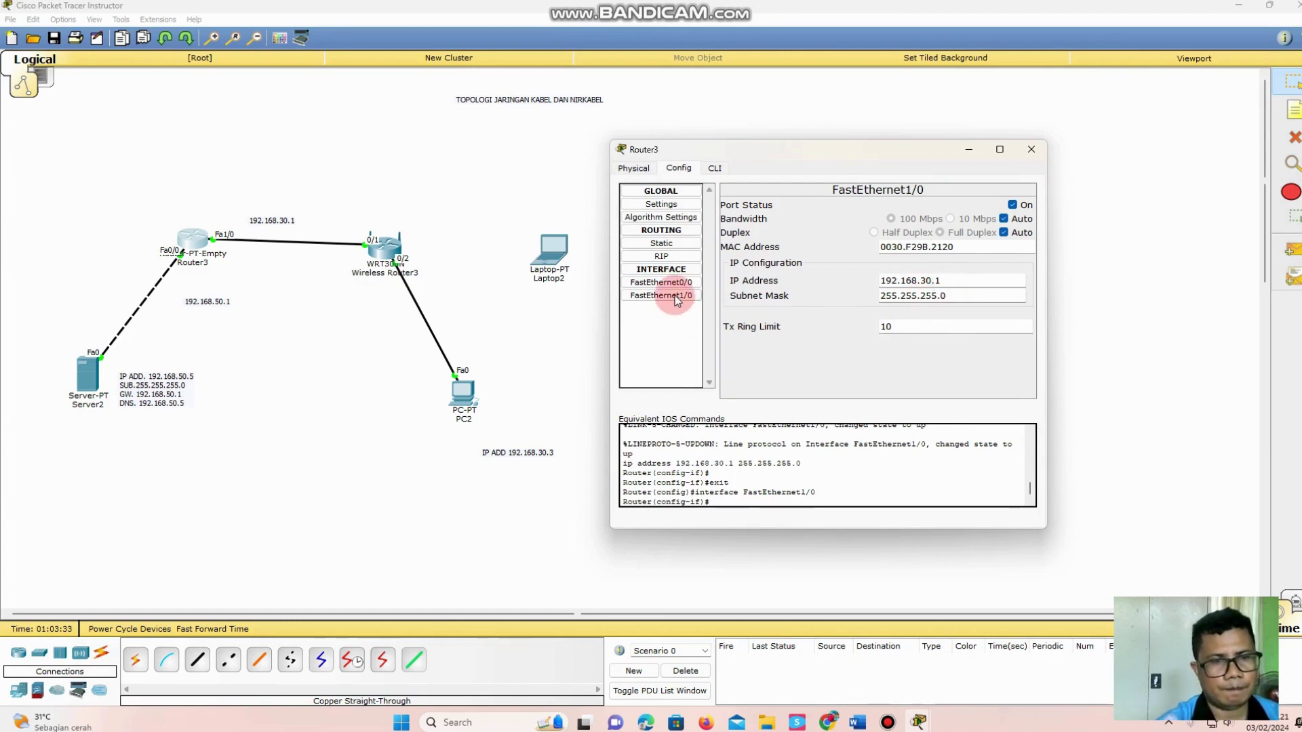
click(682, 300)
click(683, 300)
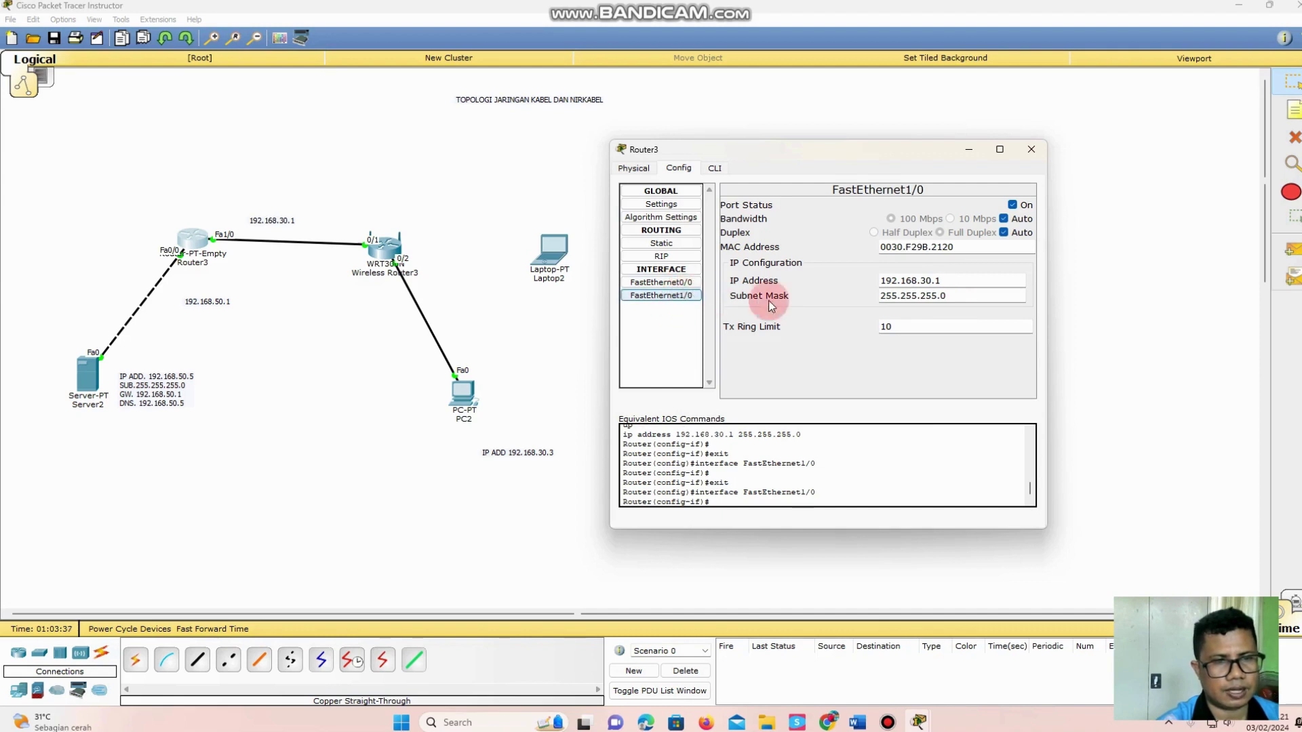
Step: Create a DHCP pool named lan in Router3's command line with "ip dhcp pool lan"
click(721, 173)
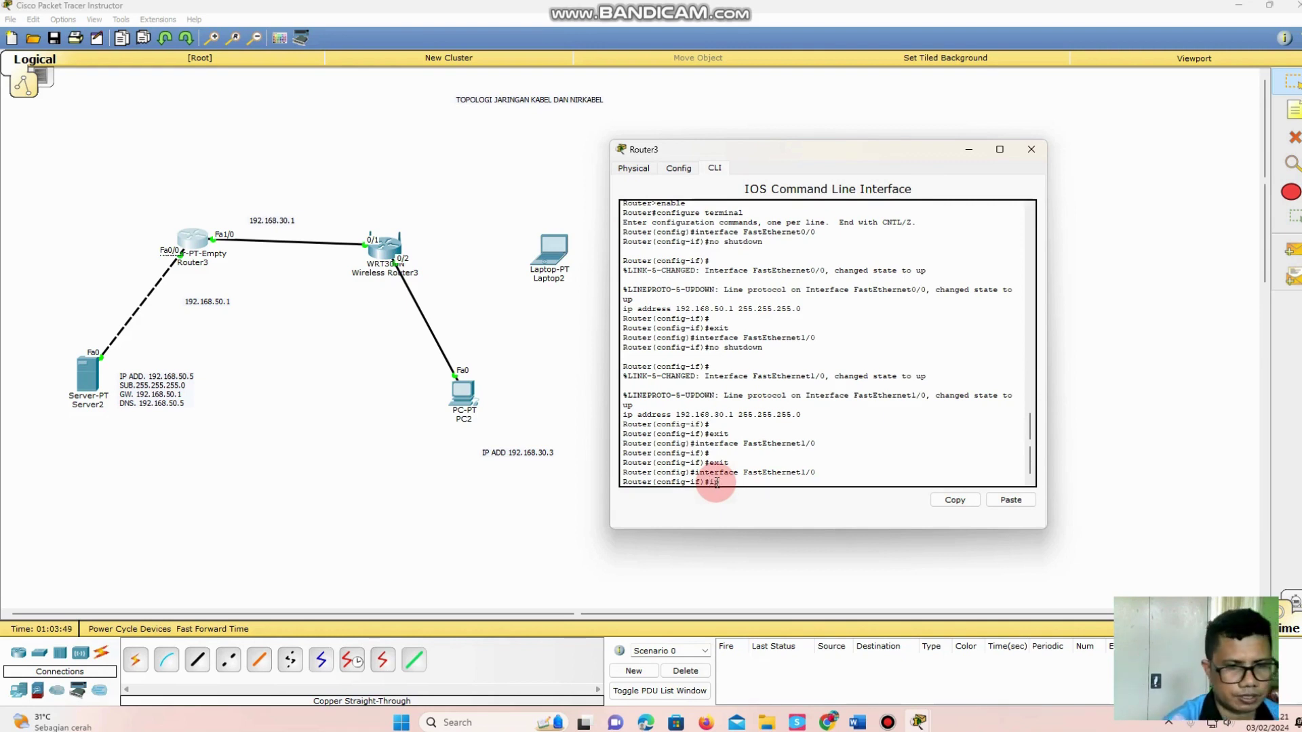
text(dhcp)
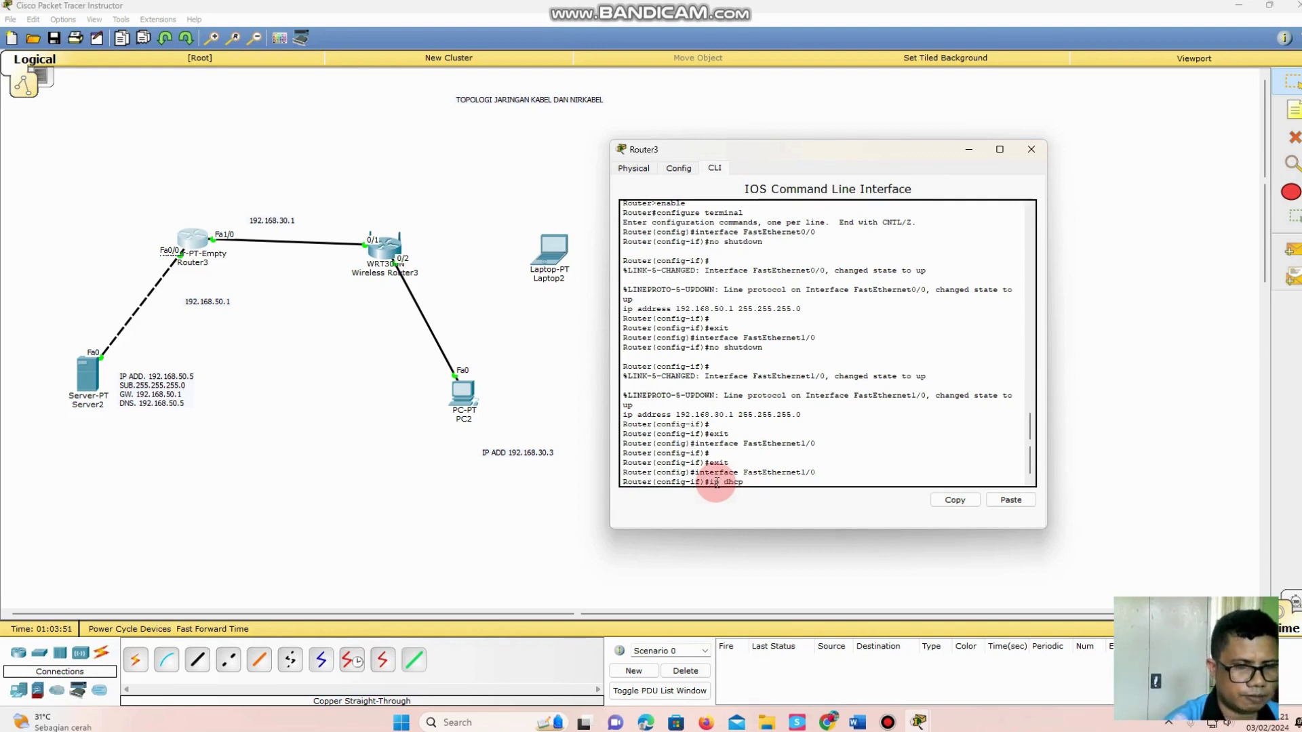
text( pool lan)
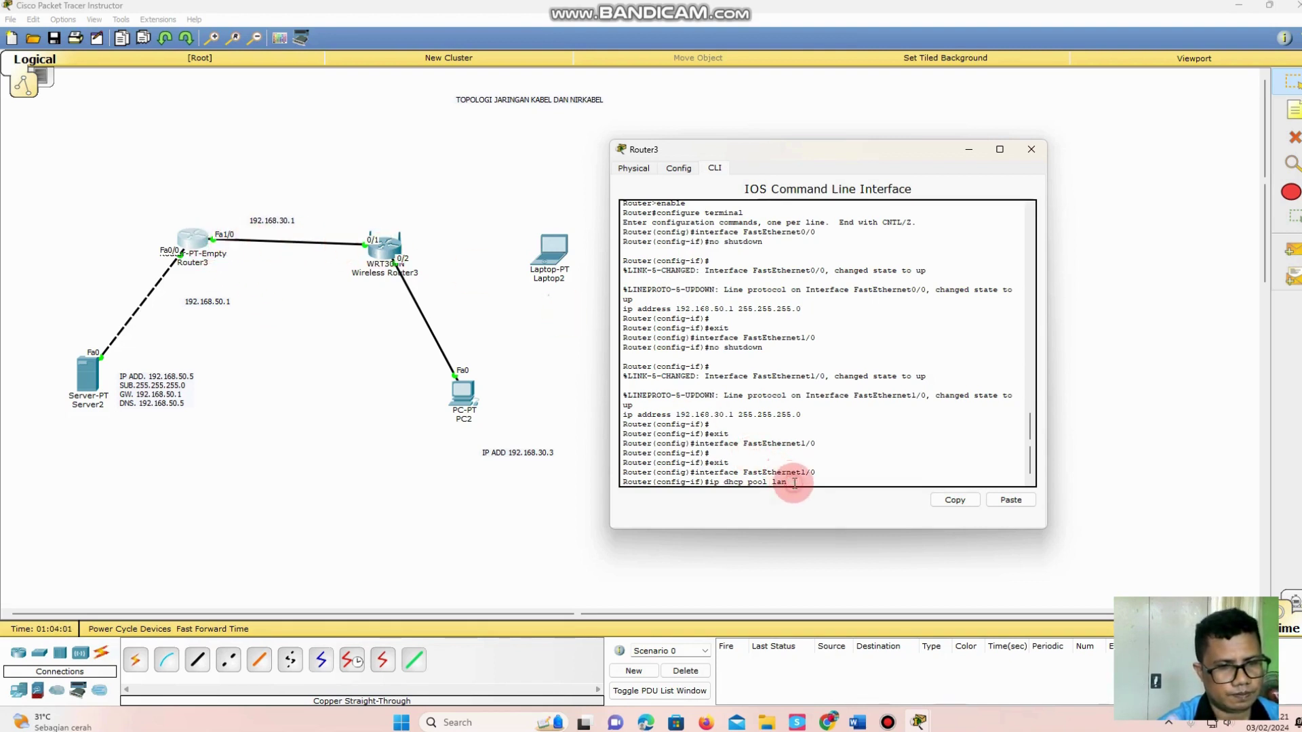
key(Return)
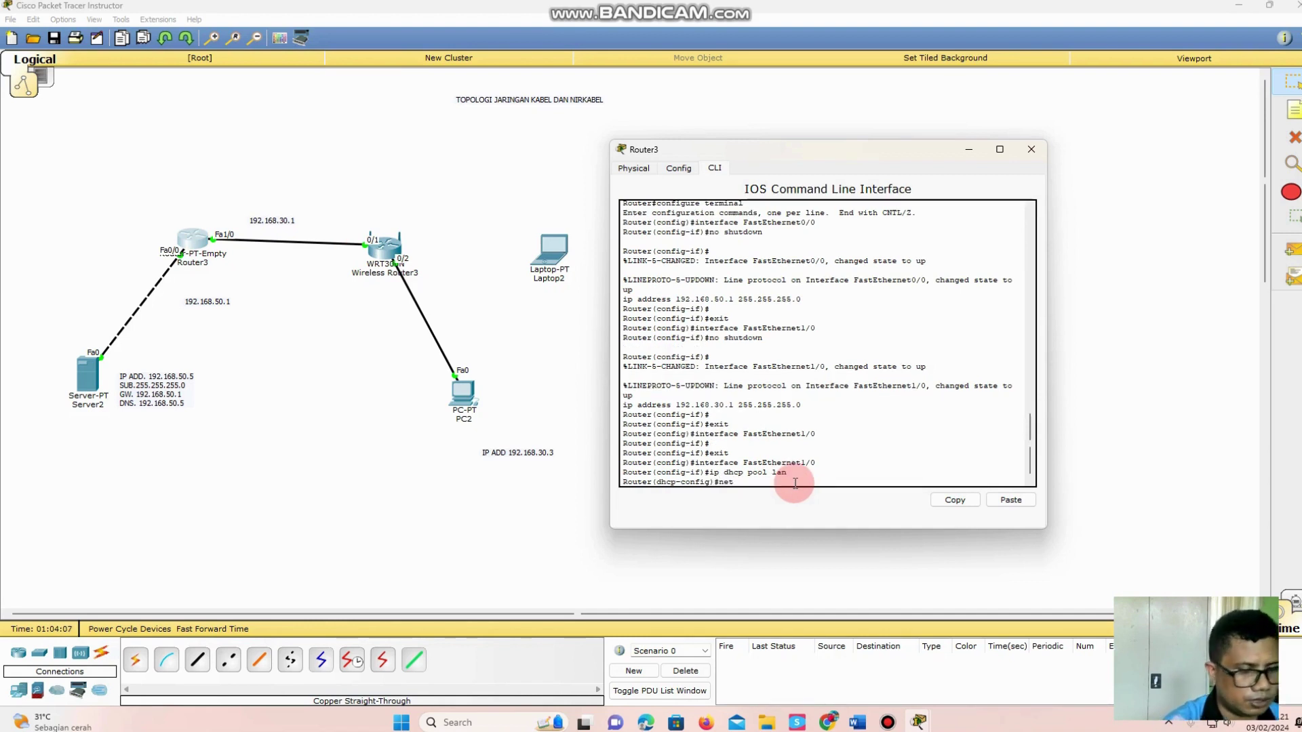
Step: Assign the network 192.168.30.0 with mask 255.255.255.0 to the lan DHCP pool
text(net 192.168.30.0)
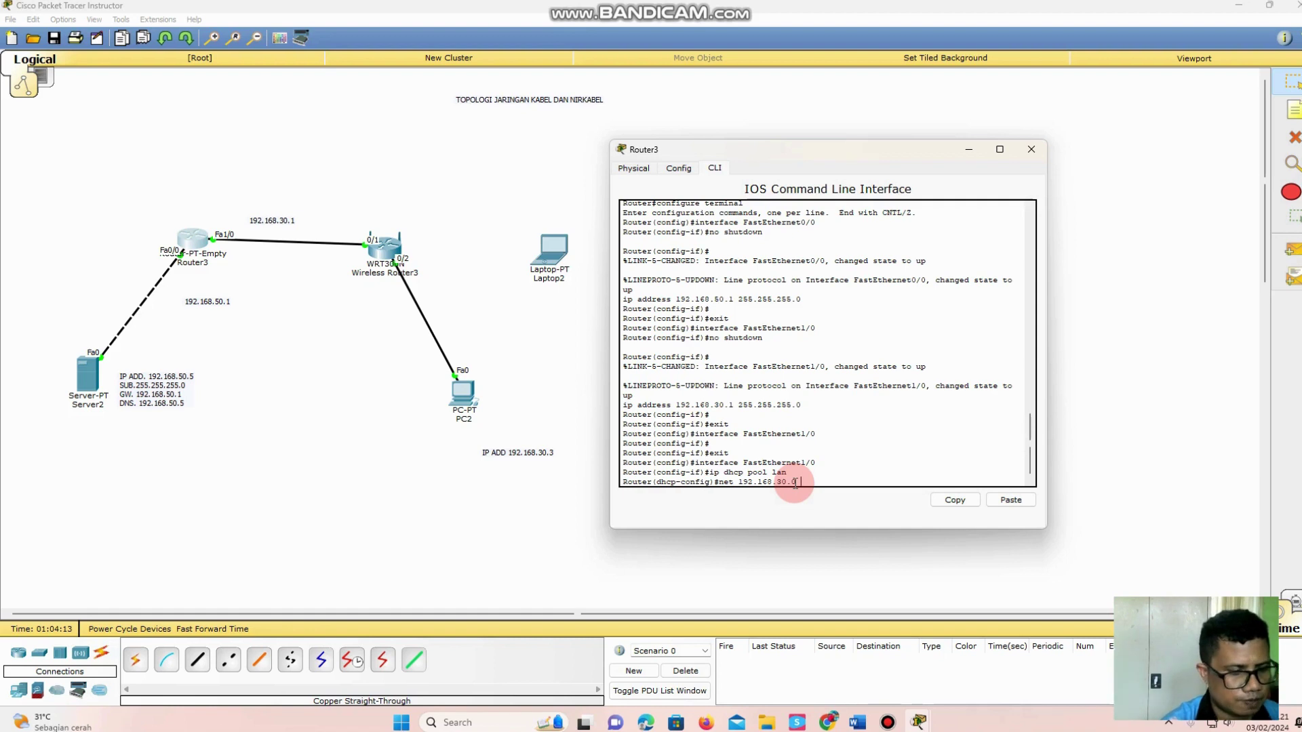
text(255.25)
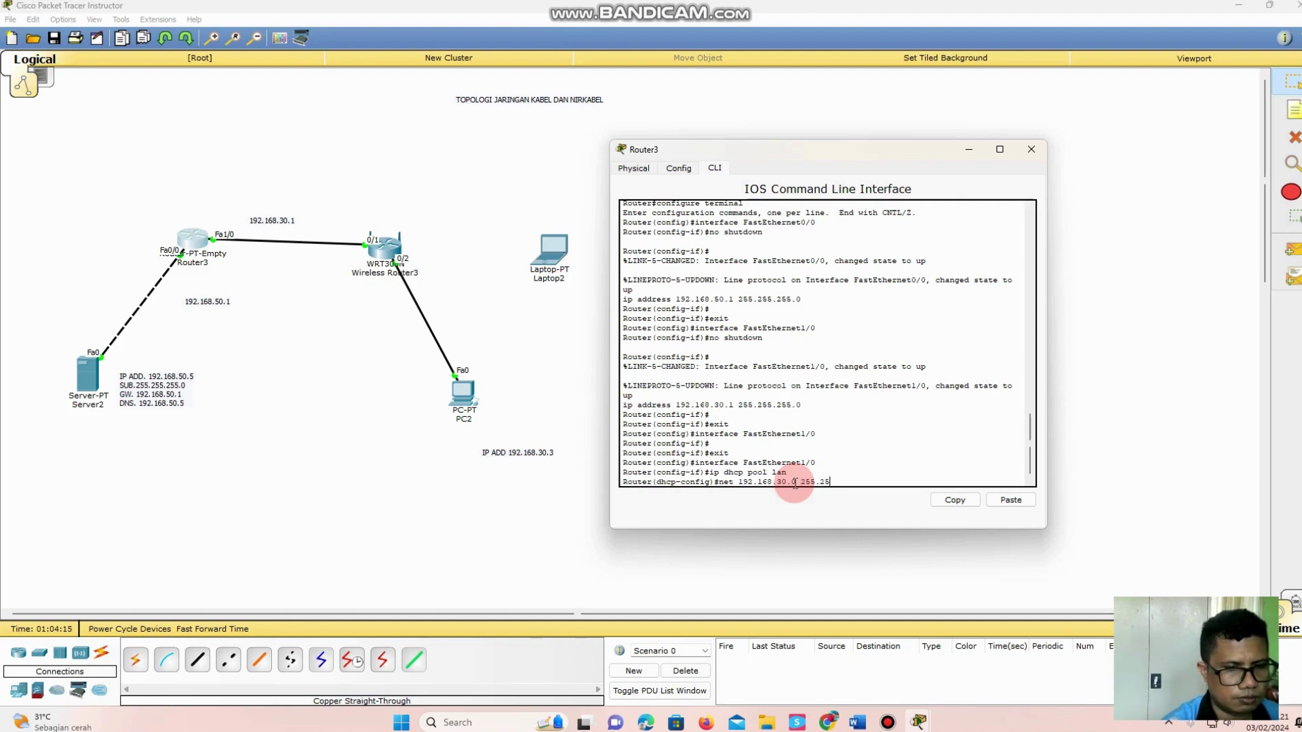
text(5.255.)
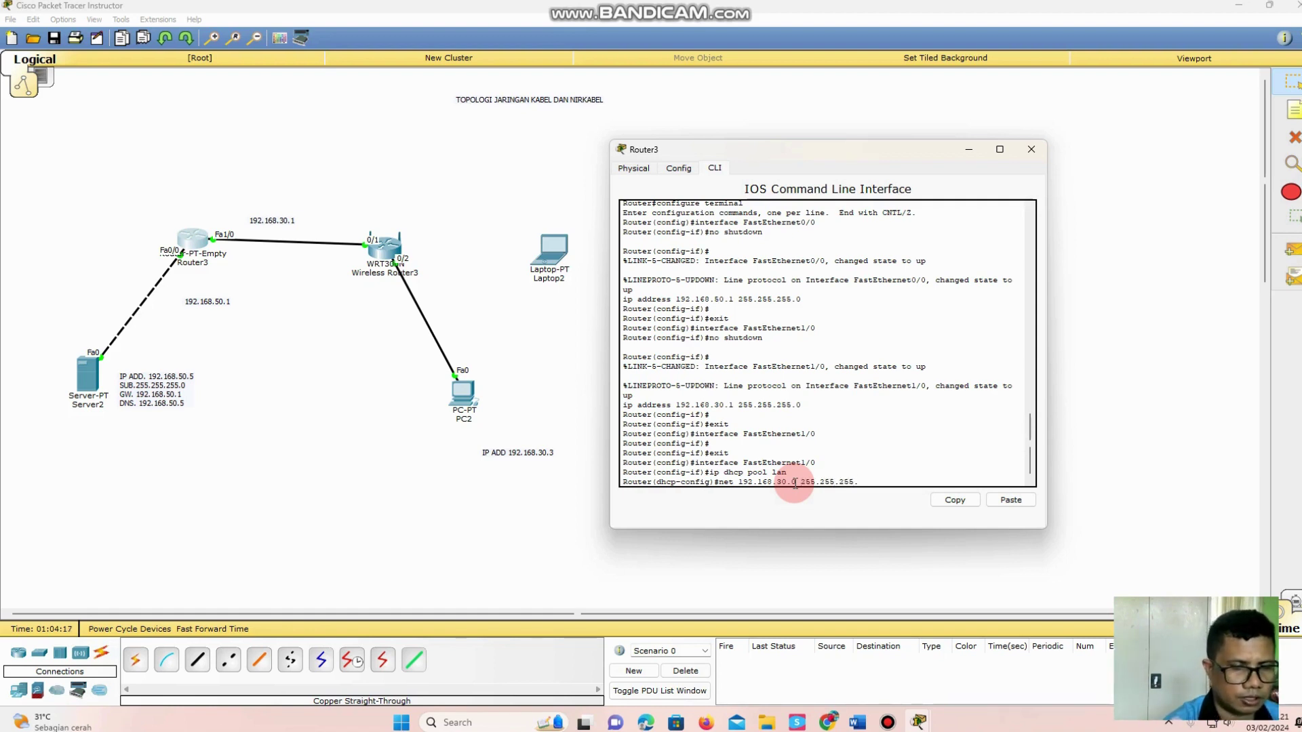
text(0)
key(Return)
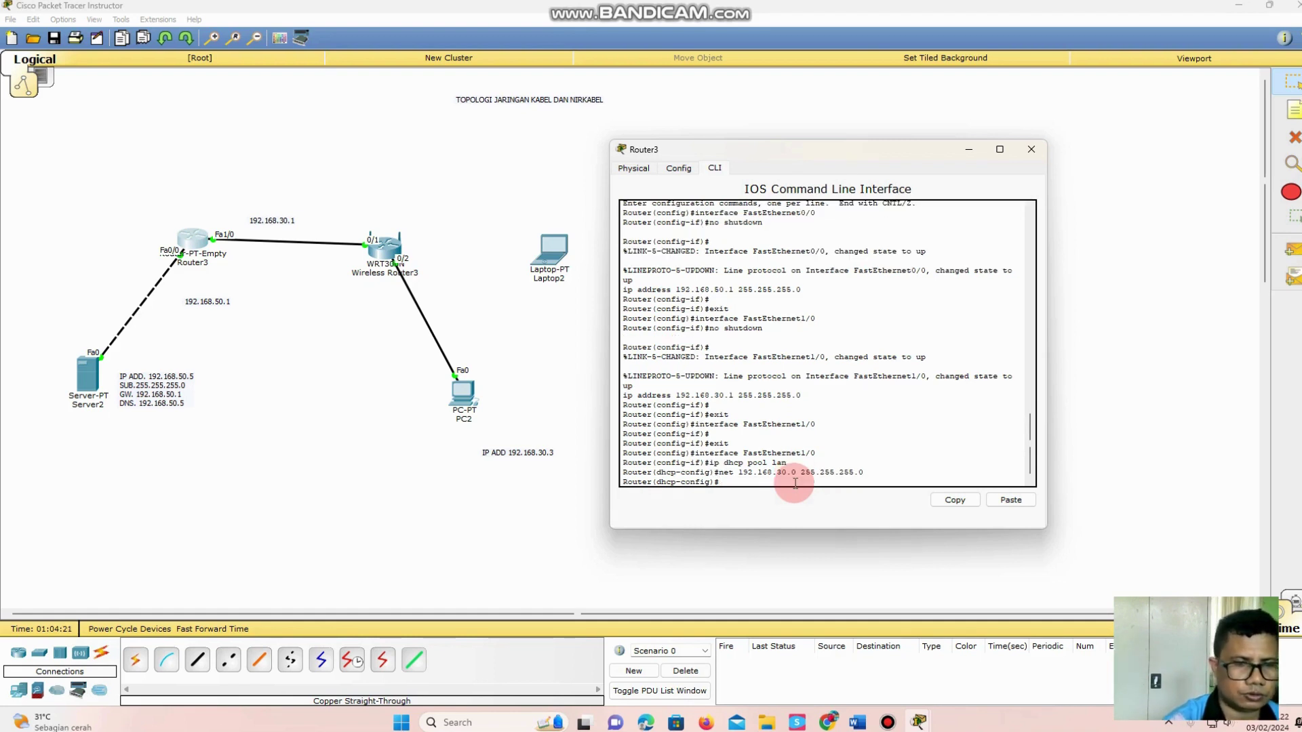
Step: Set the lan DHCP pool's default router to 192.168.30.1
text(defaul)
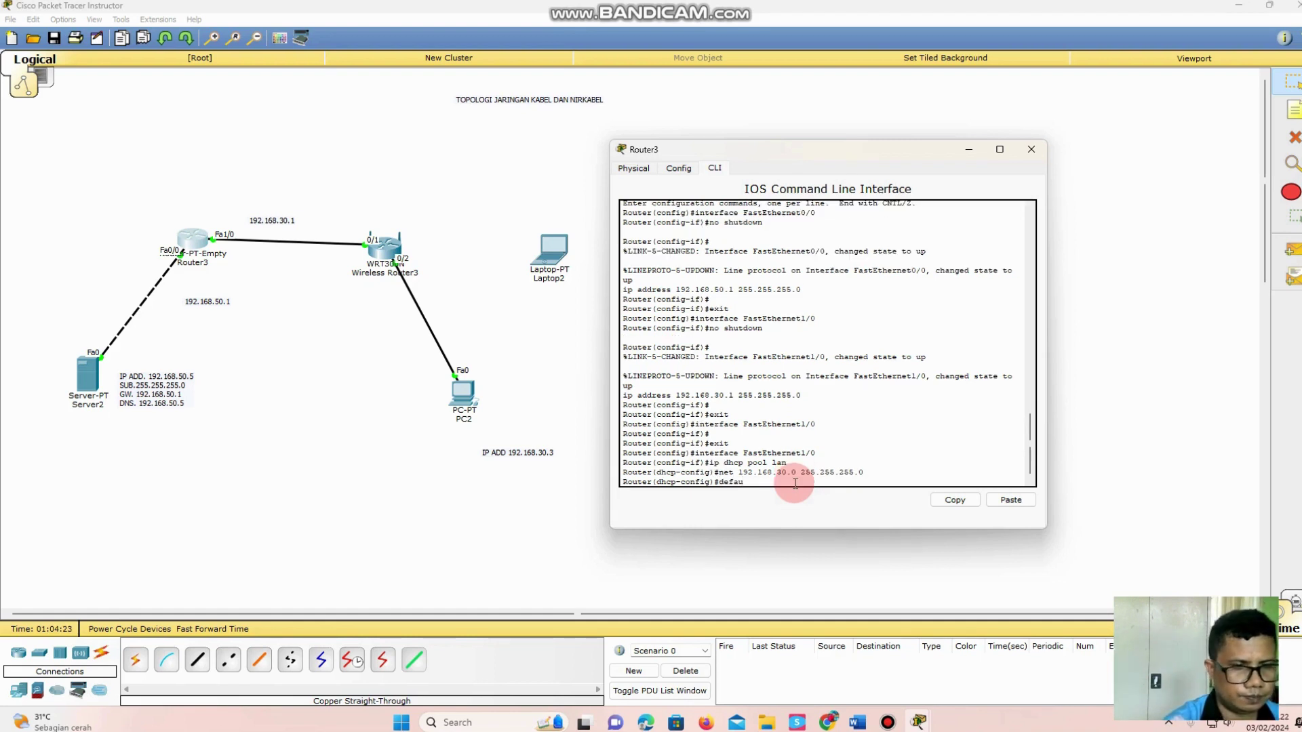
key(Tab)
text(1)
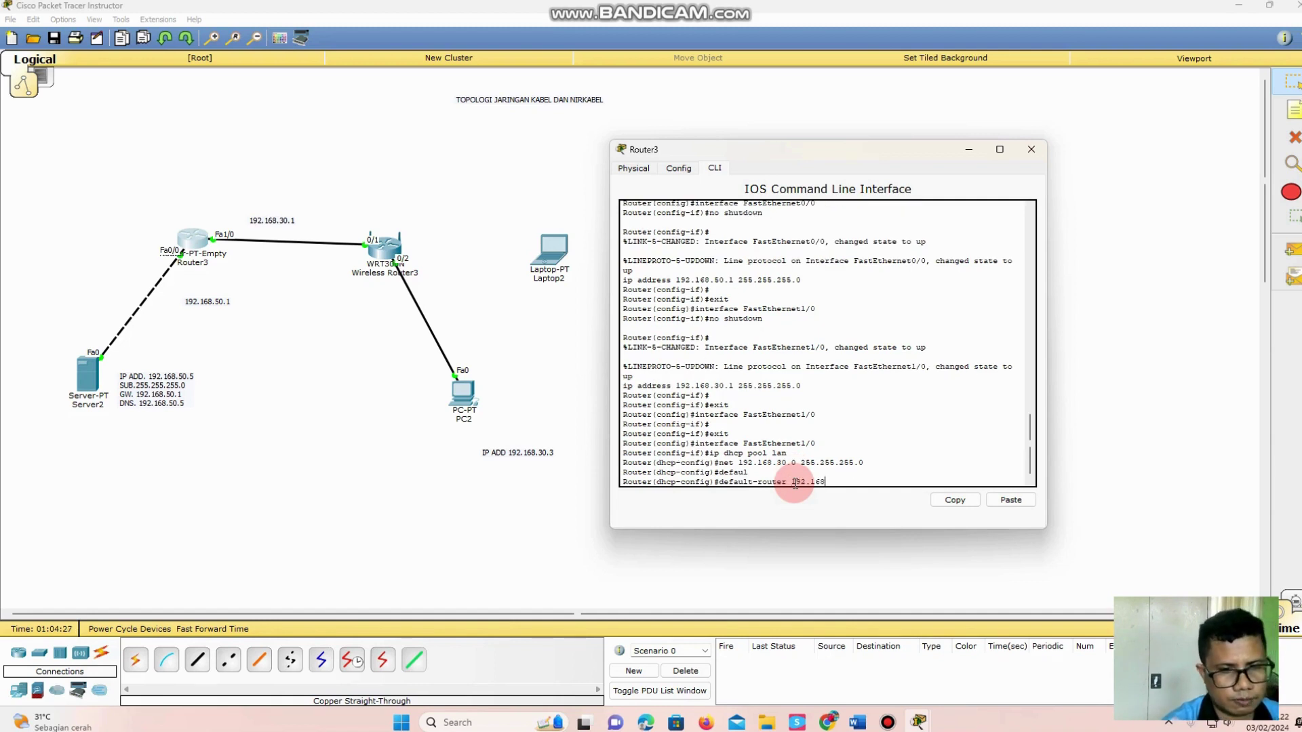
text(92.168.30)
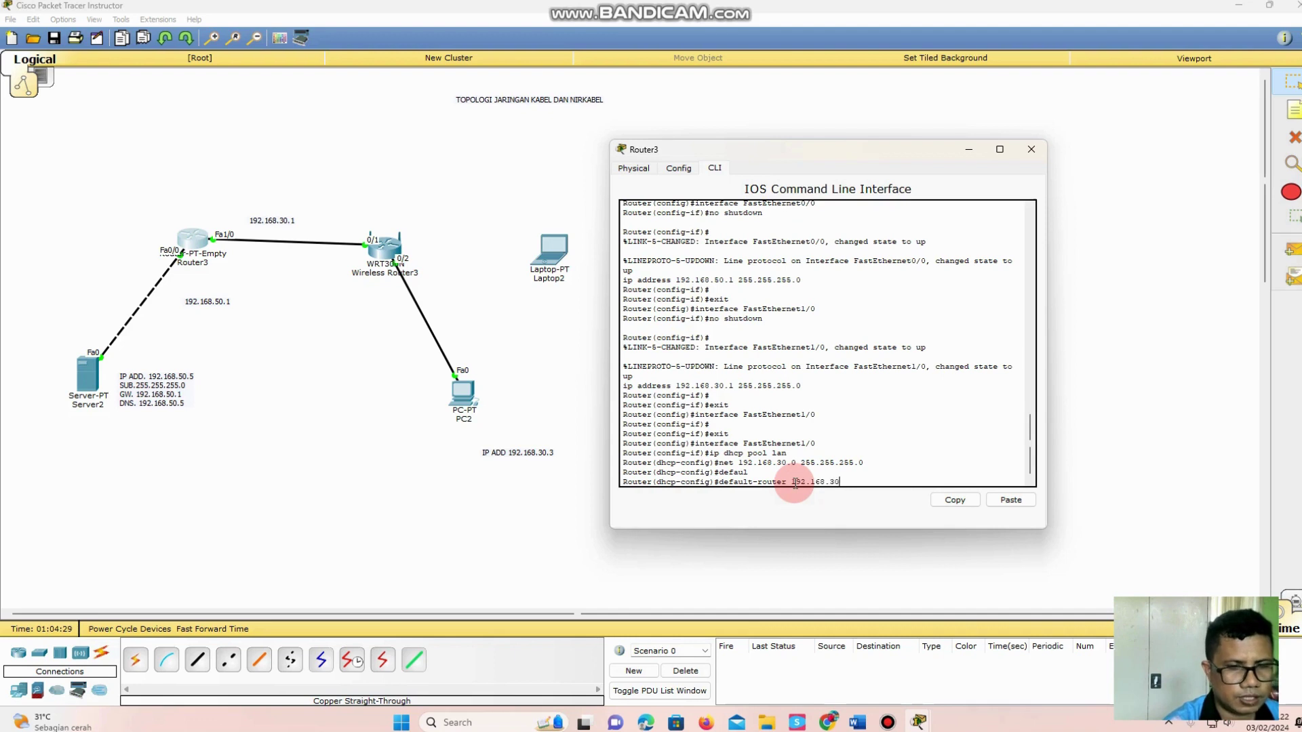
text(.1)
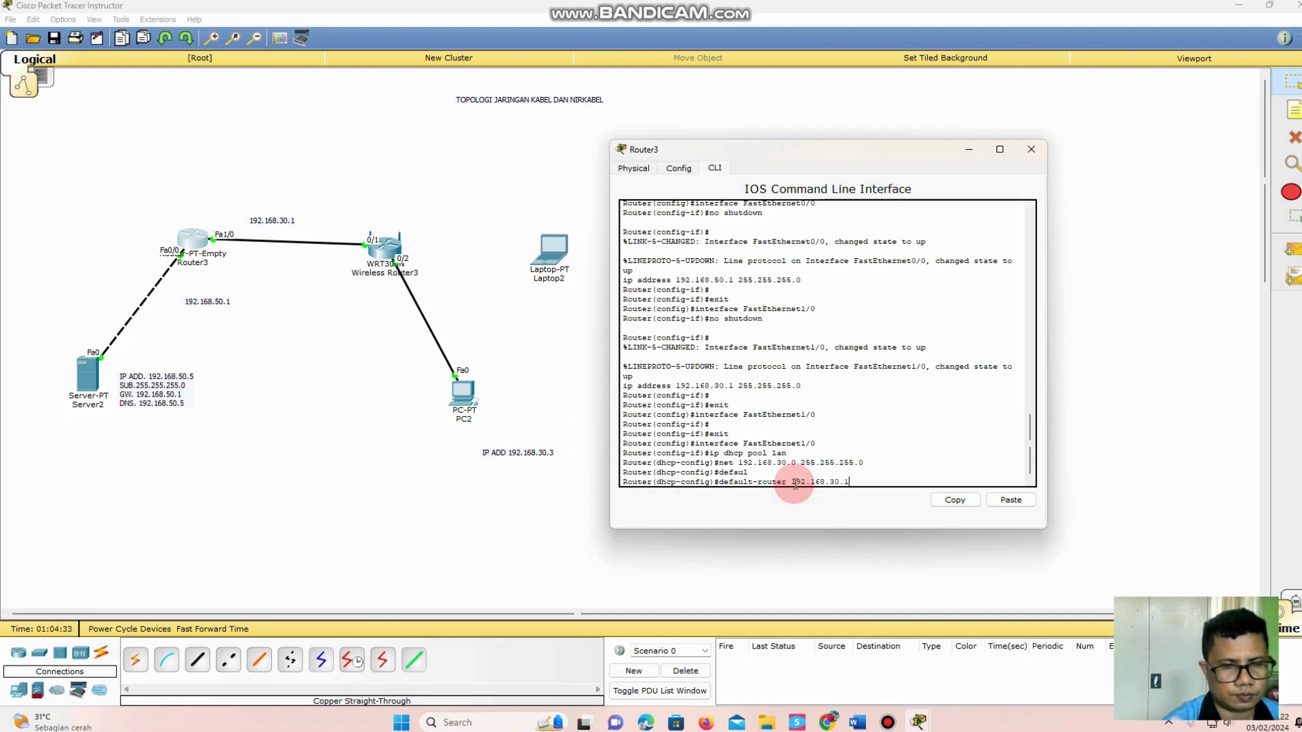
key(Return)
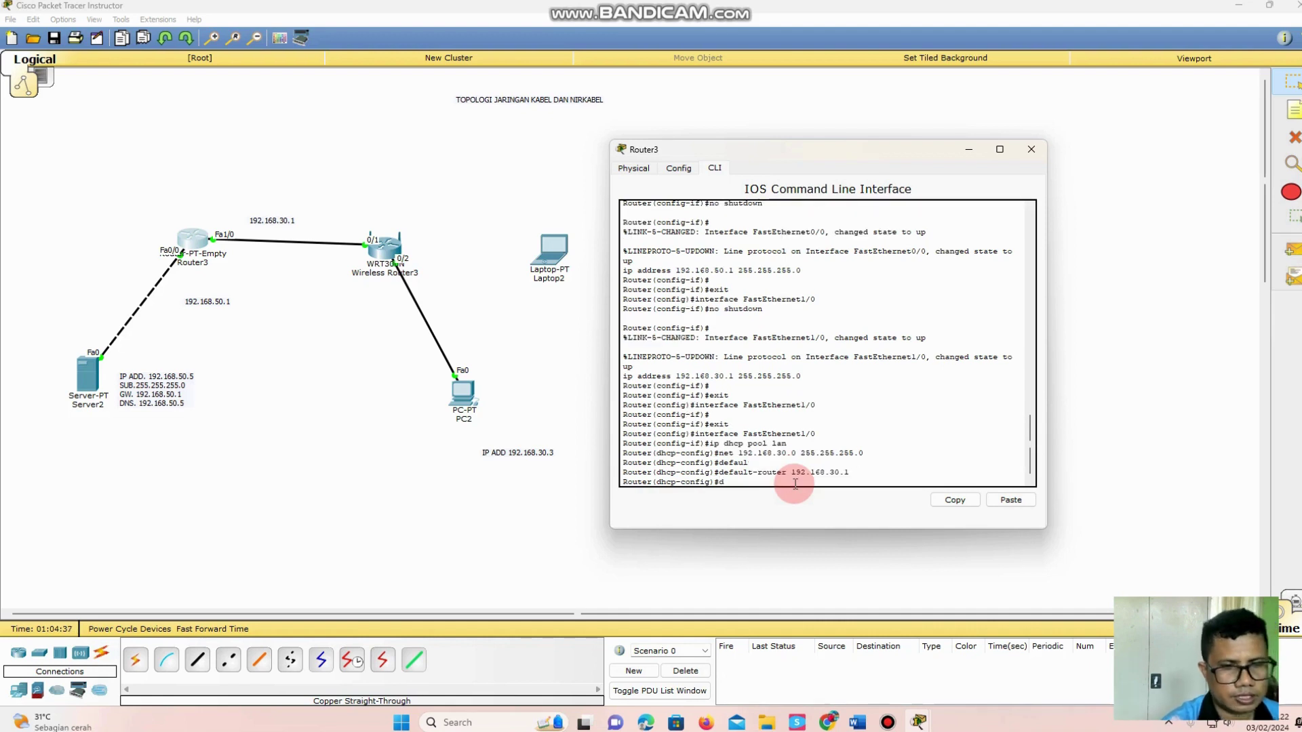
Step: Set the lan DHCP pool's DNS server to 192.168.50.5, exit the pool configuration and close Router3's window
text(dns)
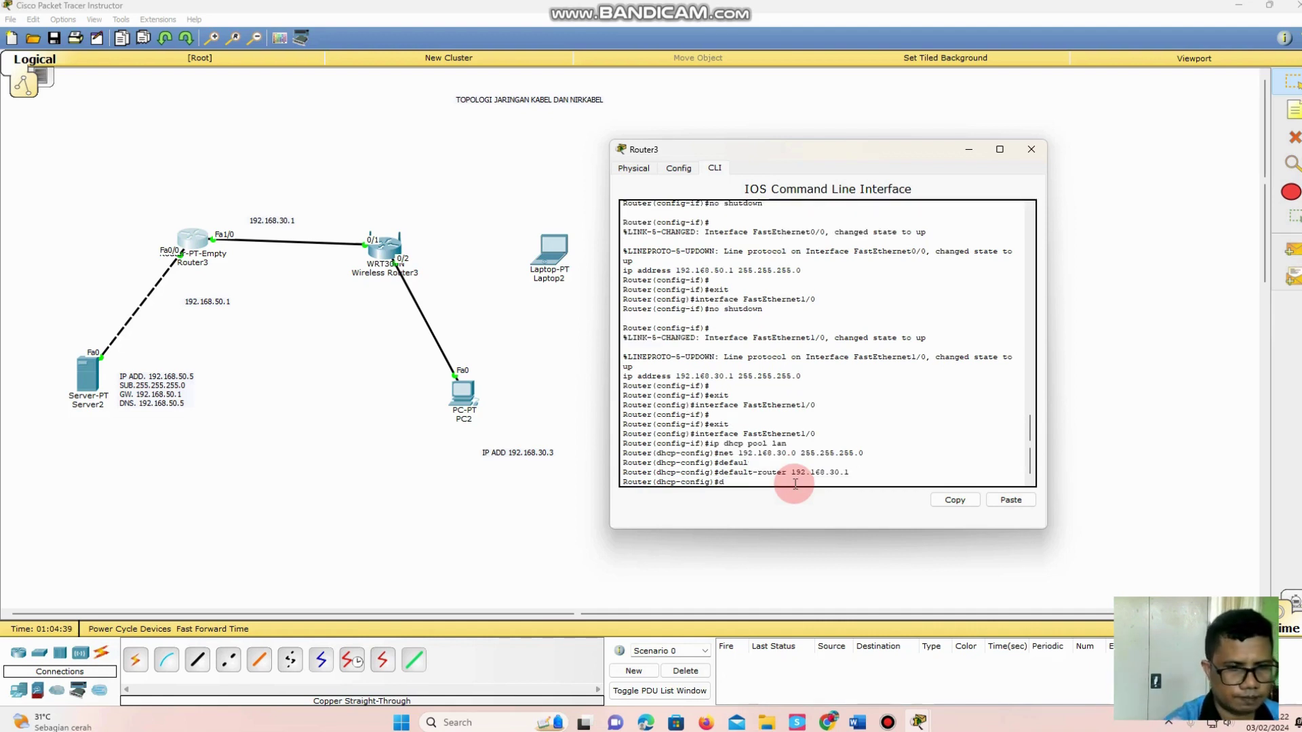
key(Tab)
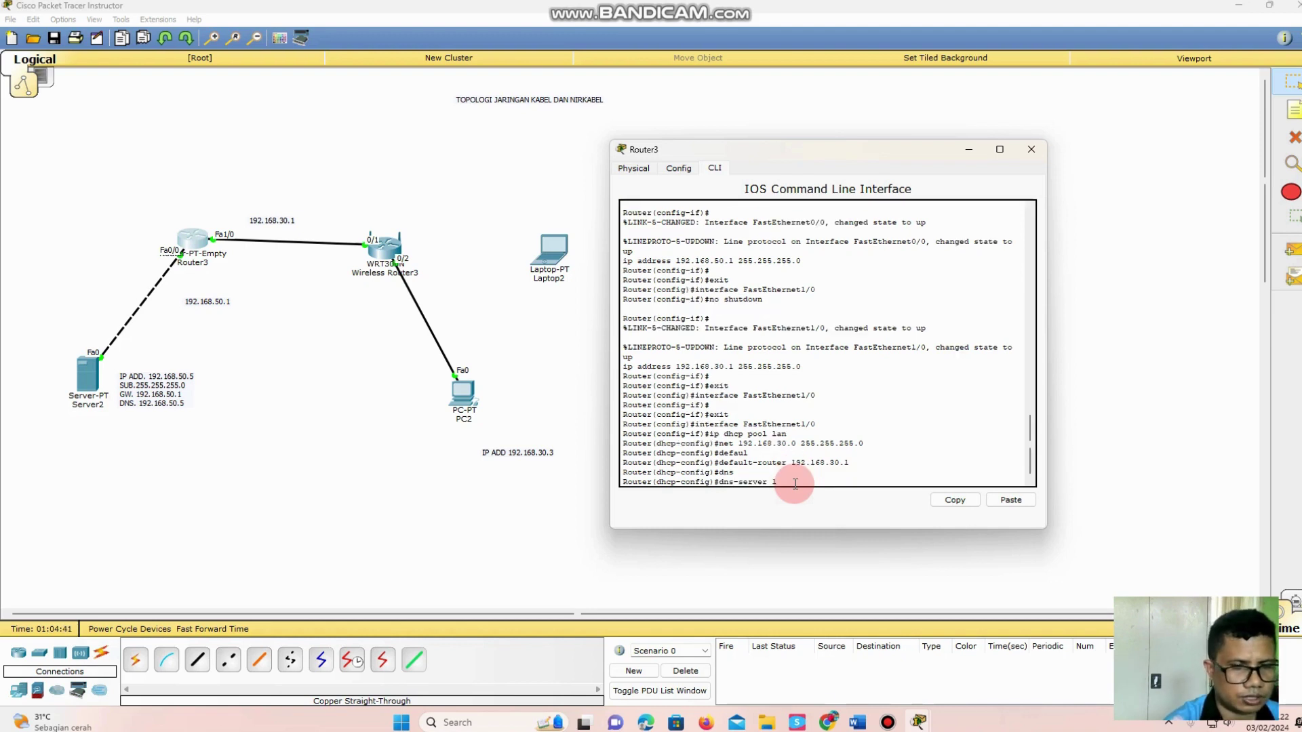
text(192.168.50.5)
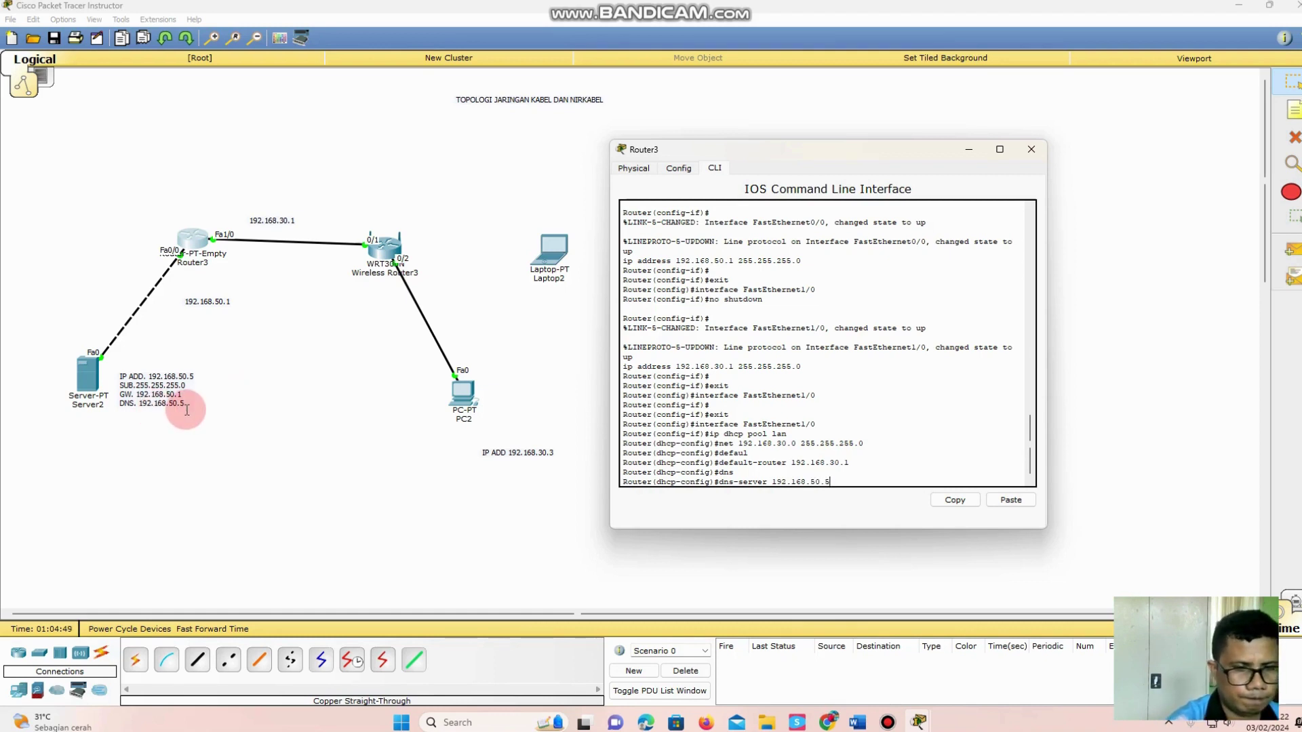
key(Return)
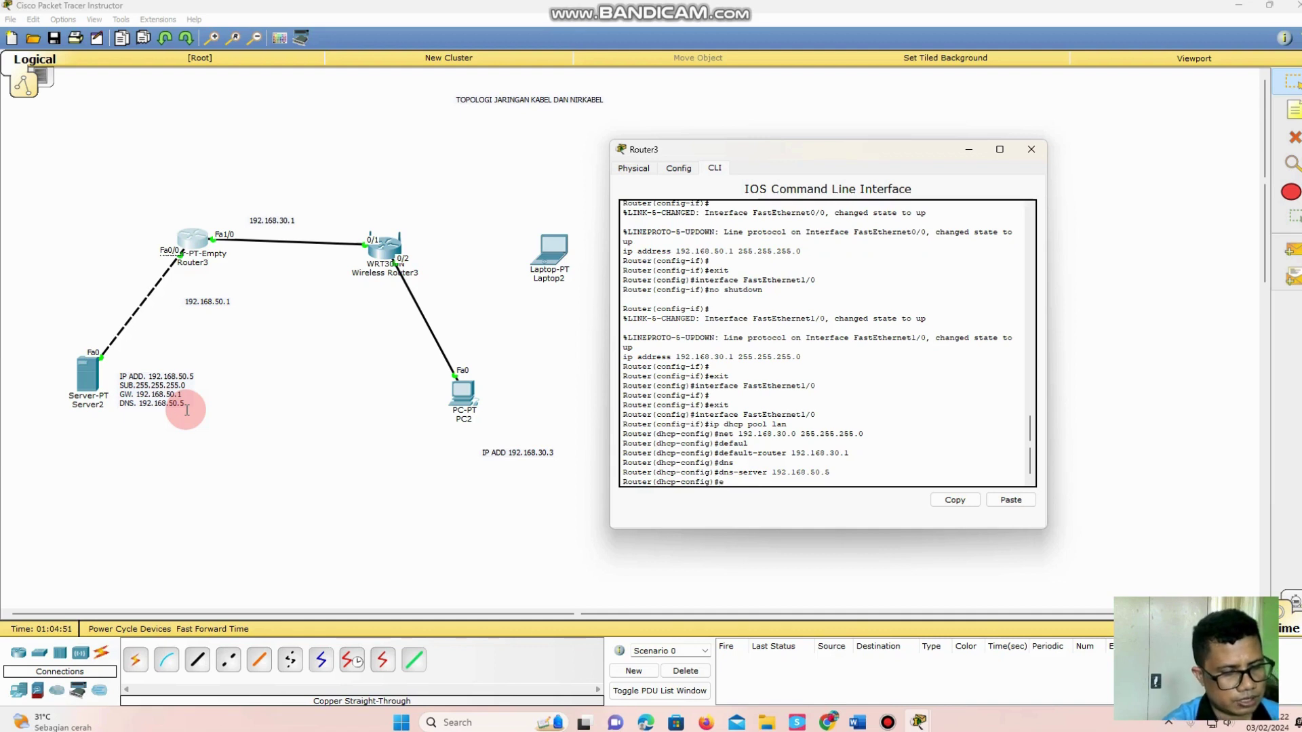
text(ex)
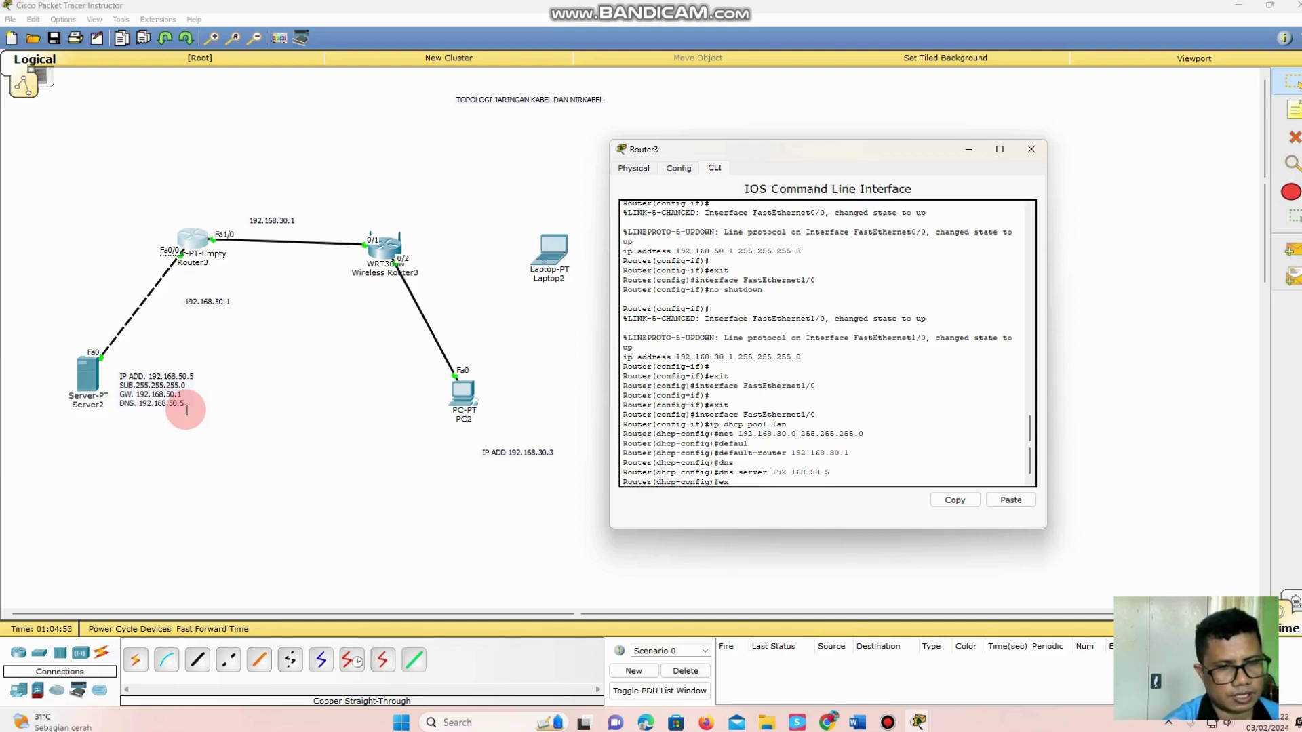
key(Return)
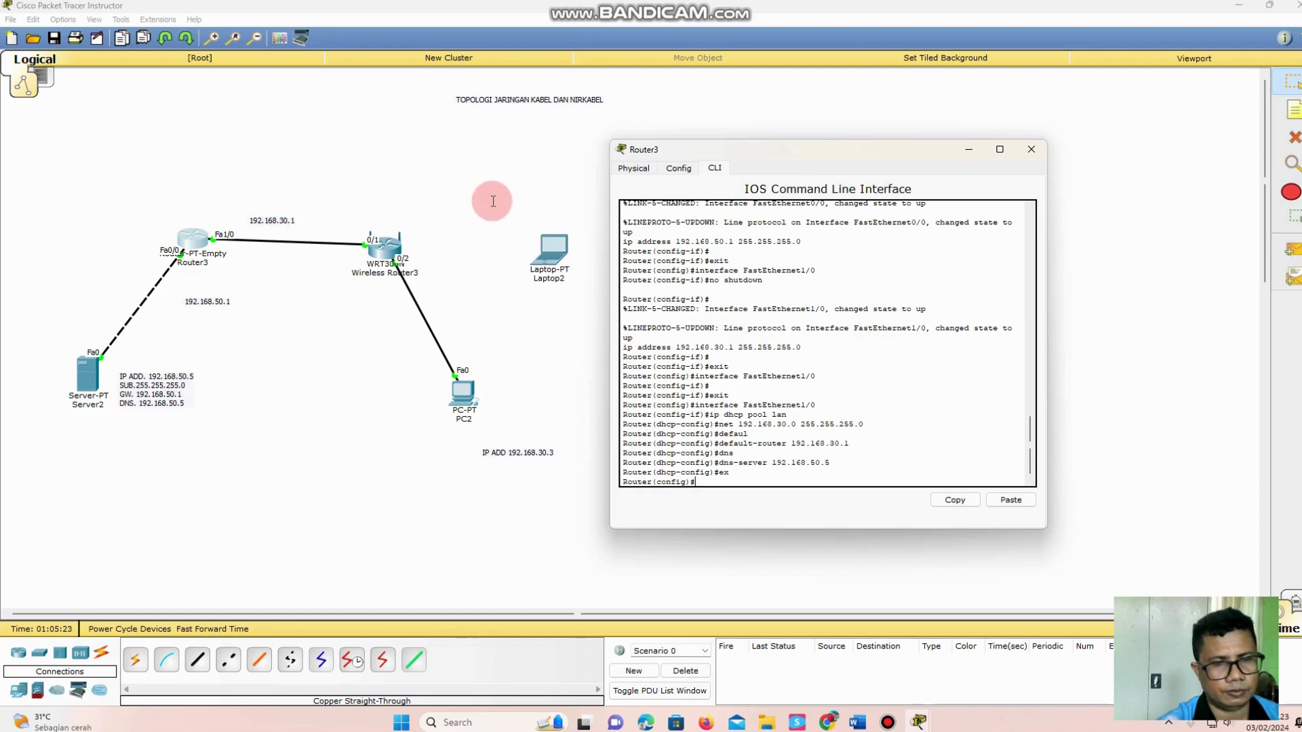
click(1027, 155)
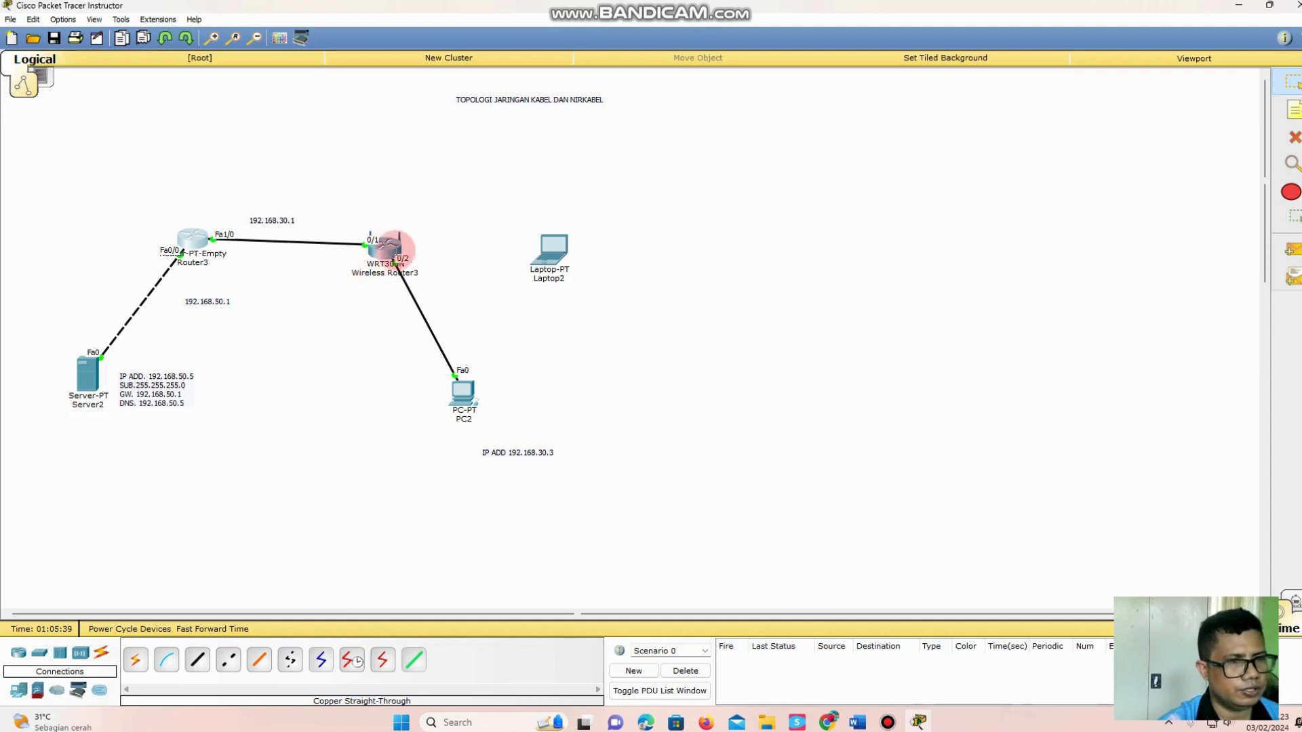
Step: Set the LAN IP address of Wireless Router3 to 192.168.30.2
click(387, 250)
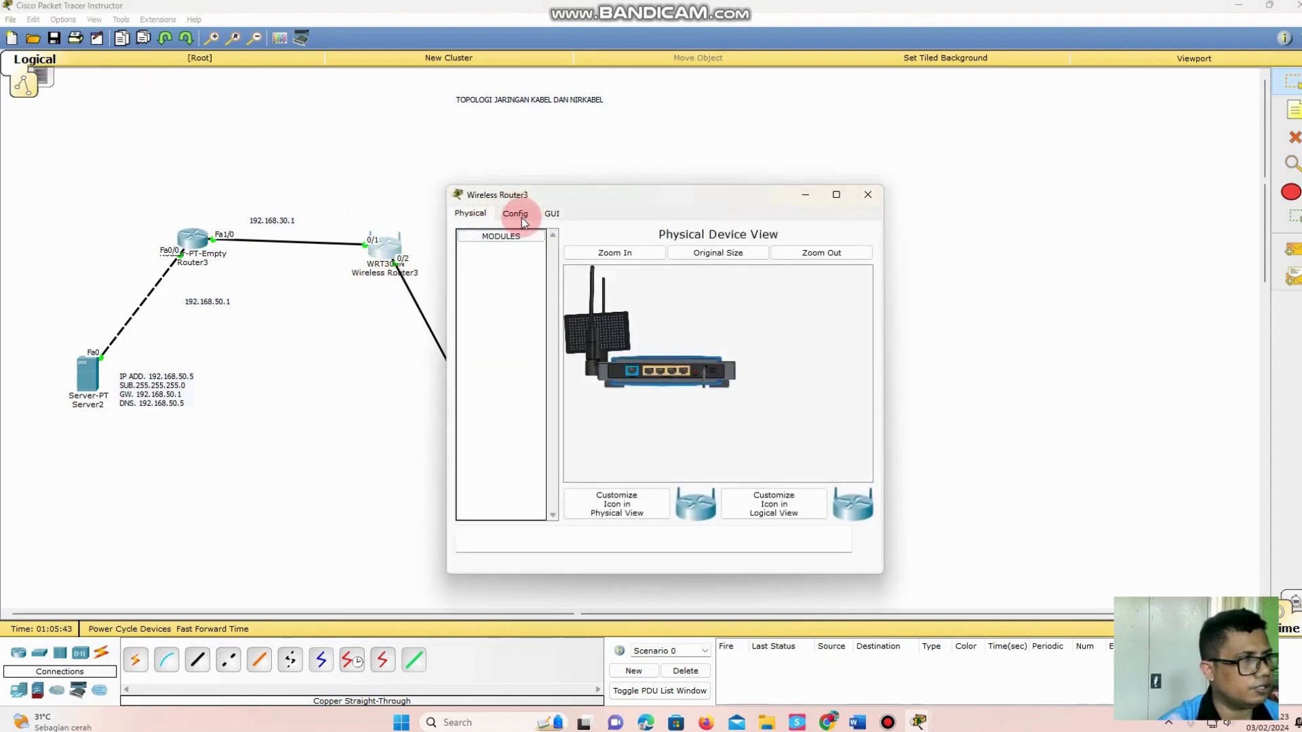
click(522, 217)
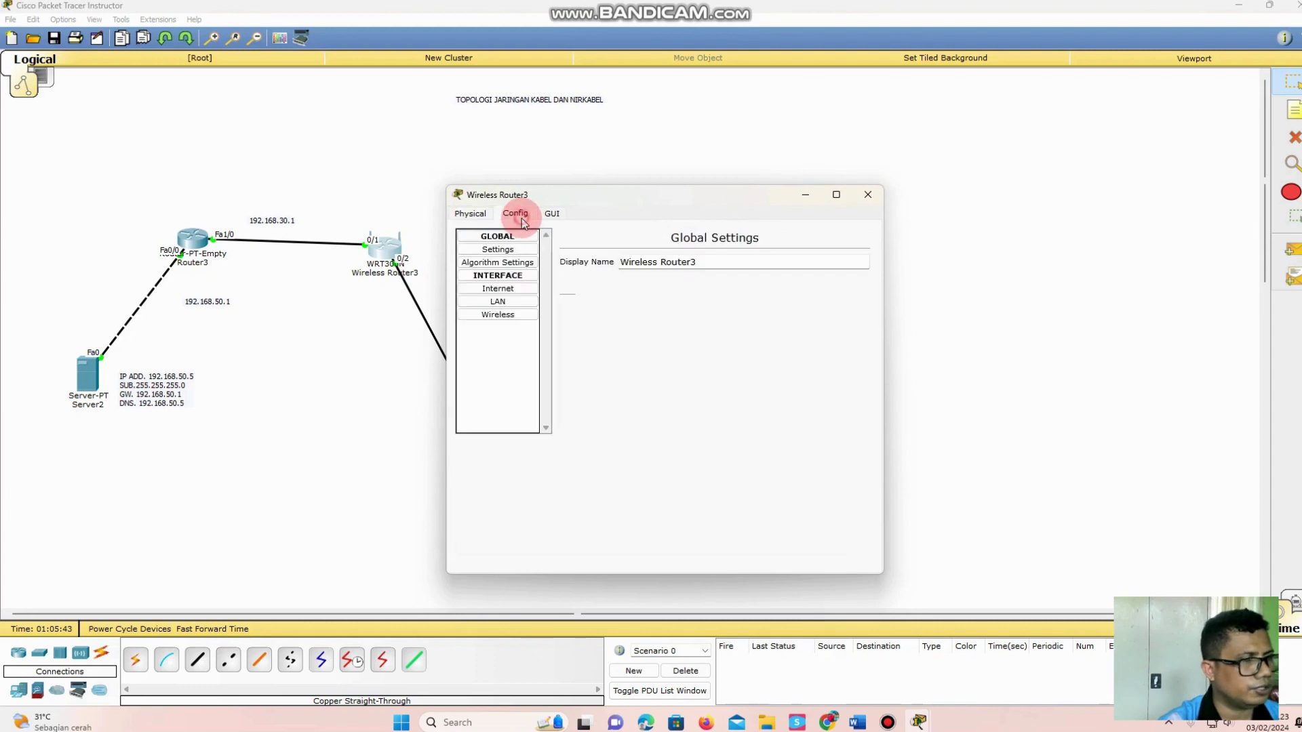
click(514, 304)
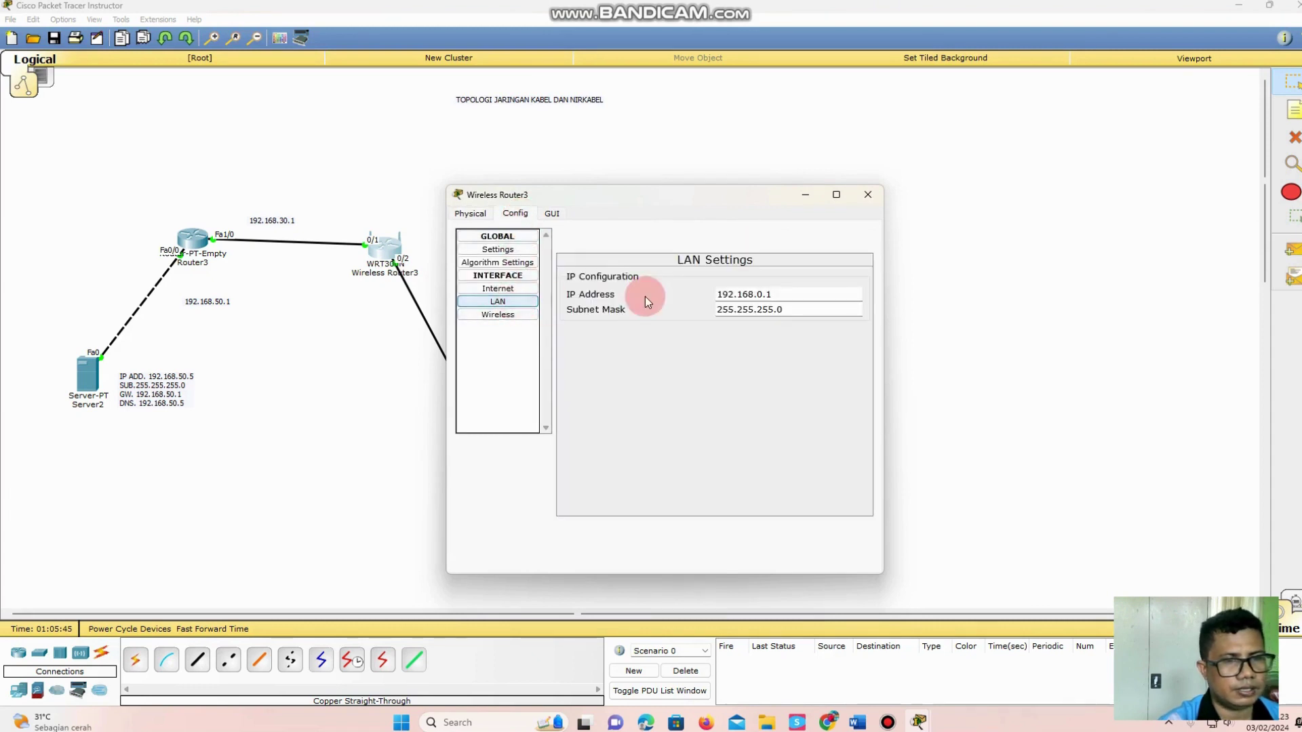
double_click(759, 293)
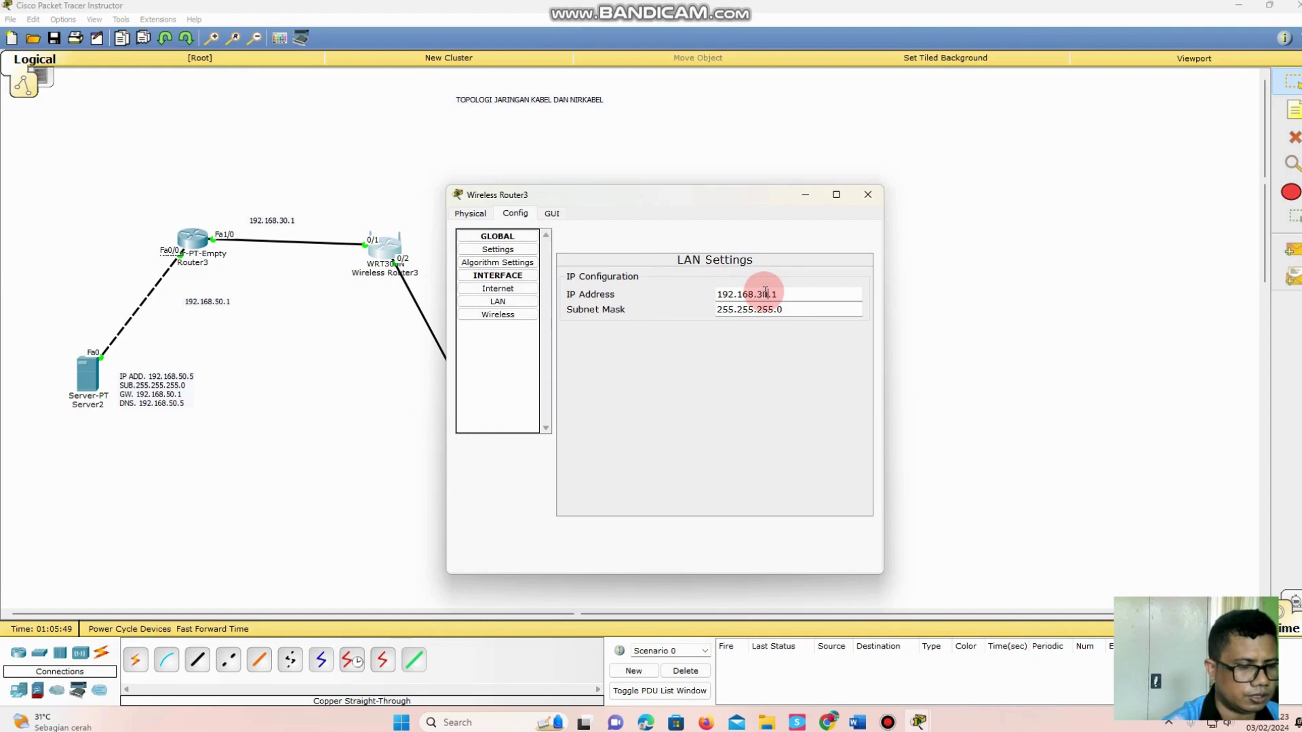
text(30)
double_click(773, 293)
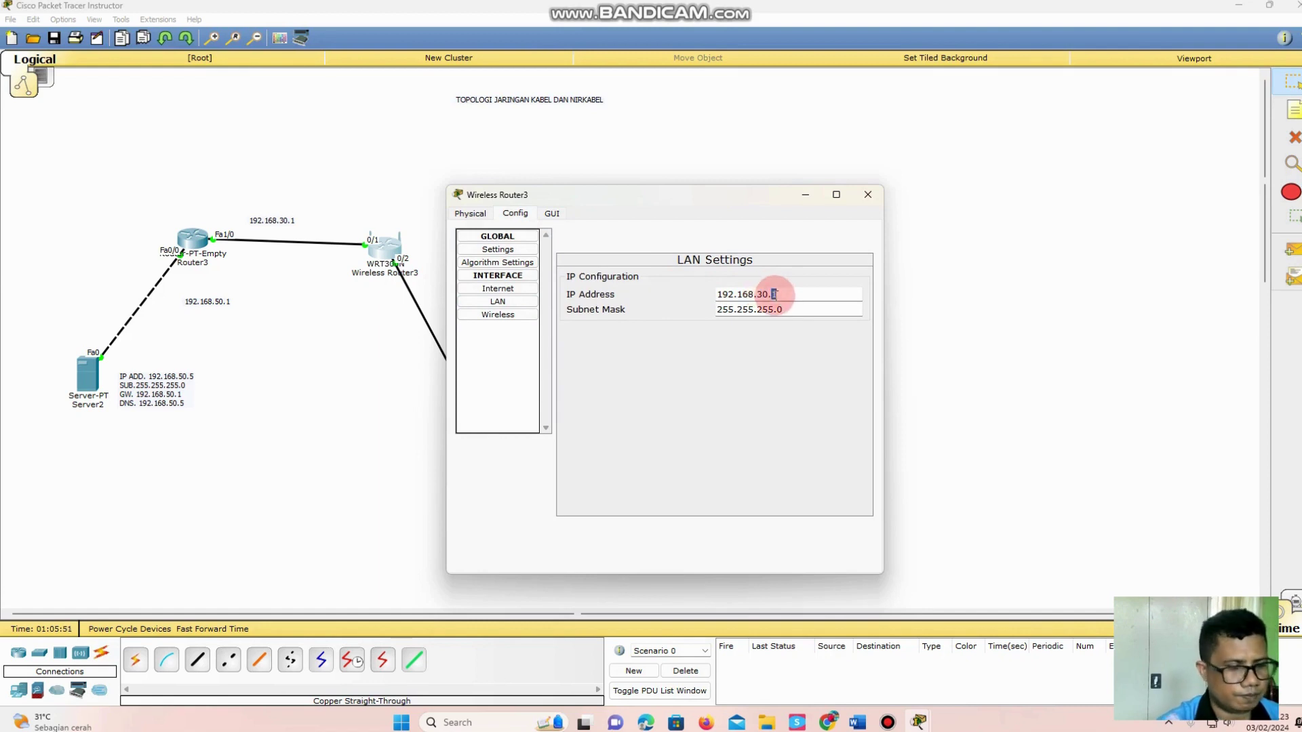
text(2)
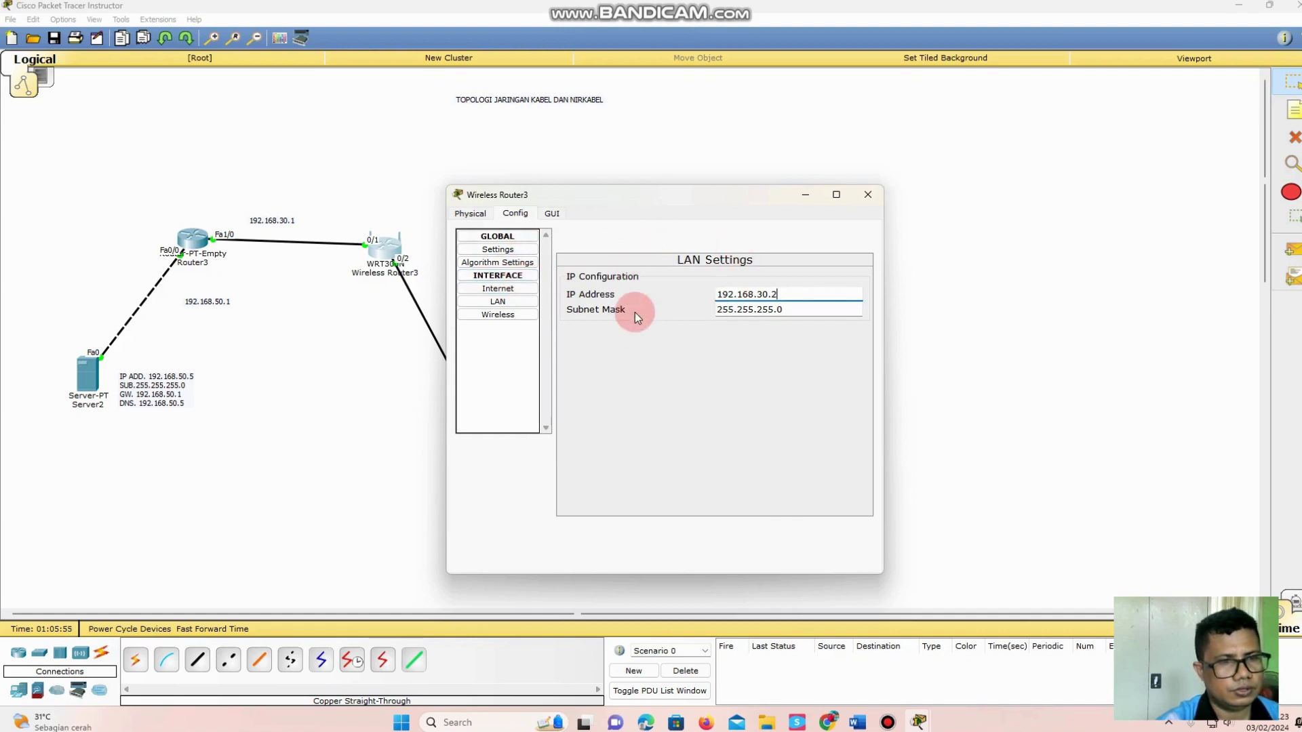
Step: Disable the DHCP server in Wireless Router3's basic setup and save the settings
click(552, 214)
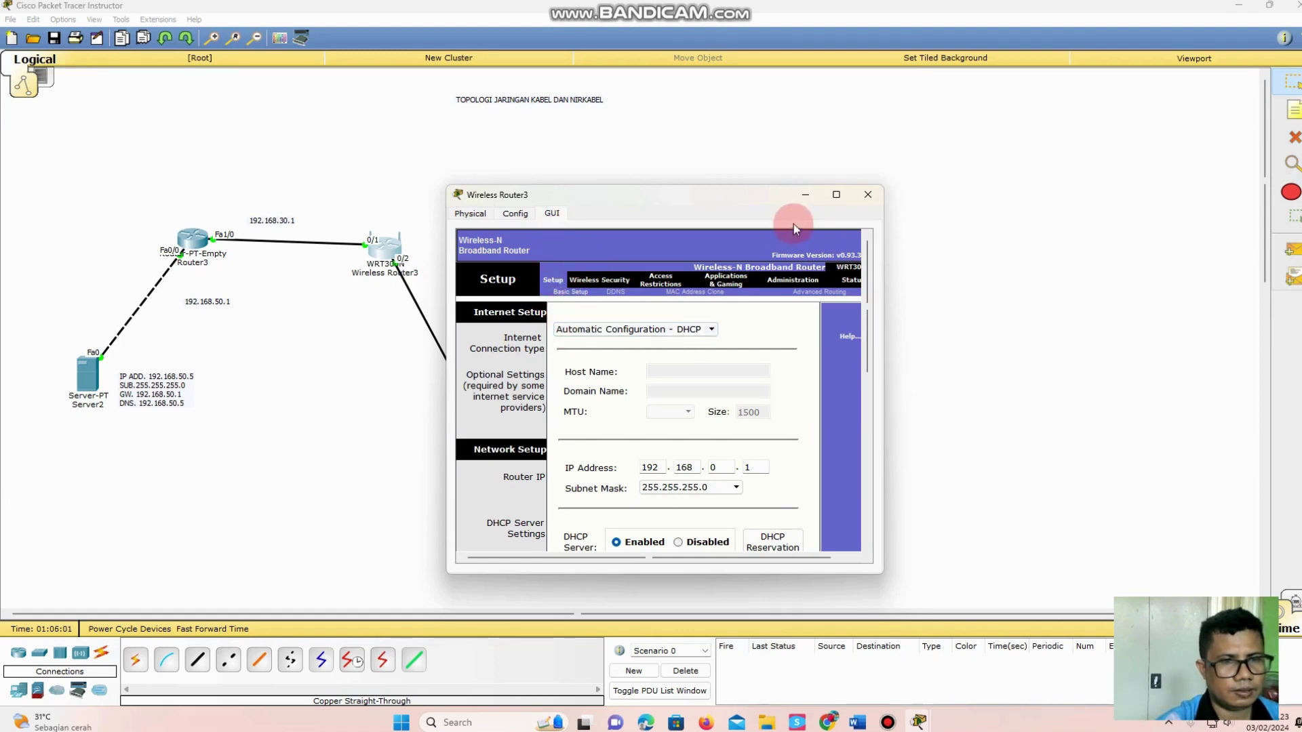
drag(884, 268, 1023, 270)
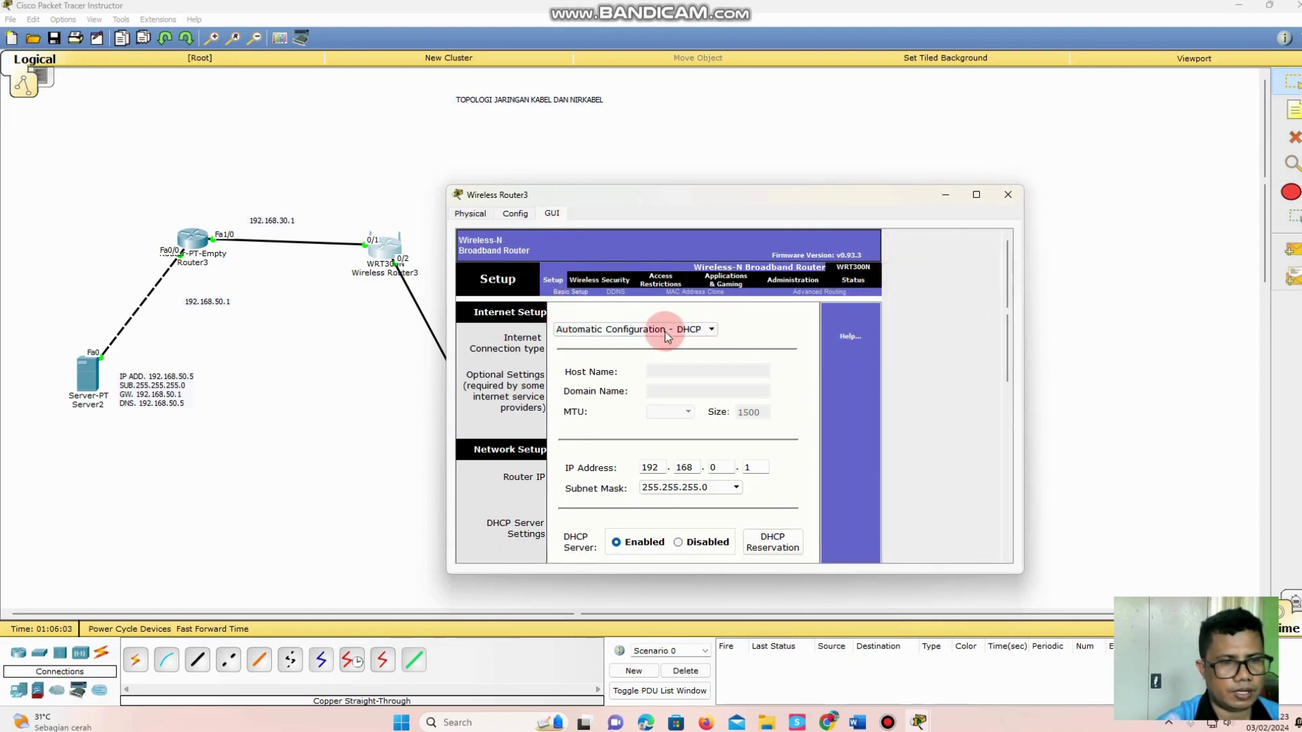
click(648, 468)
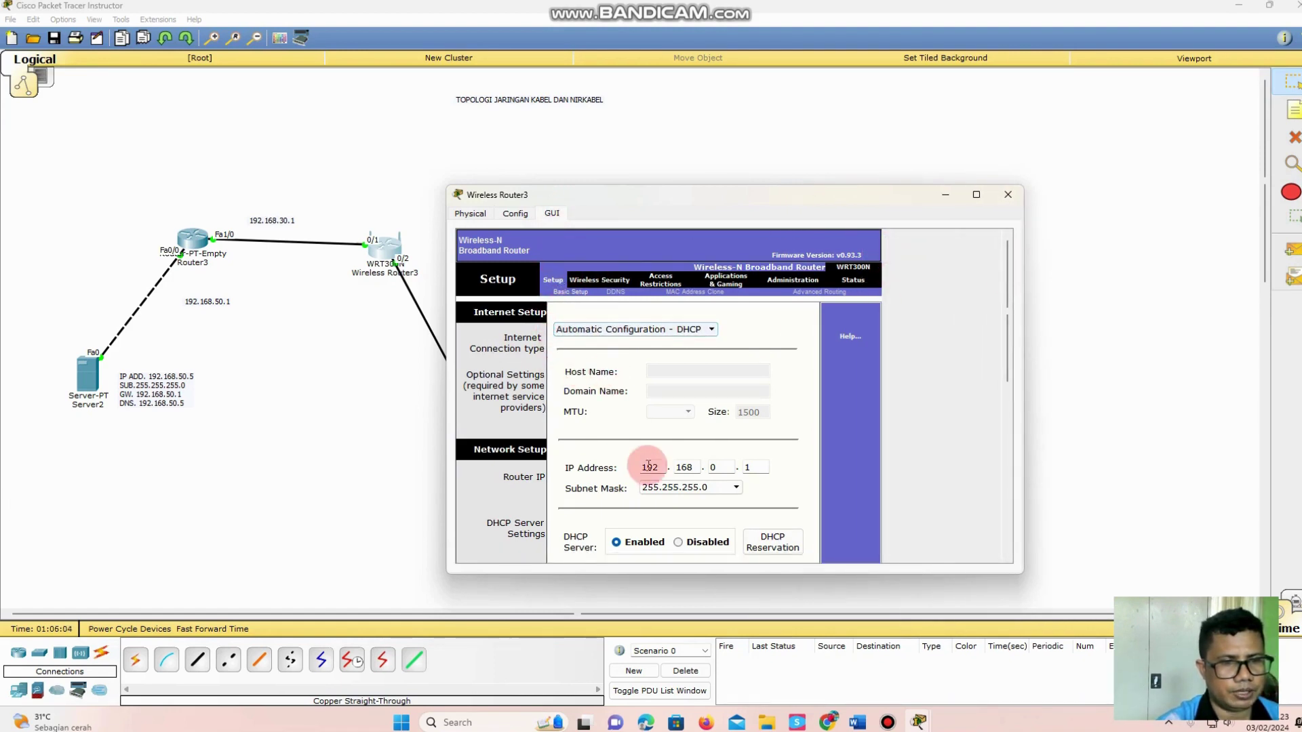
click(680, 543)
click(559, 278)
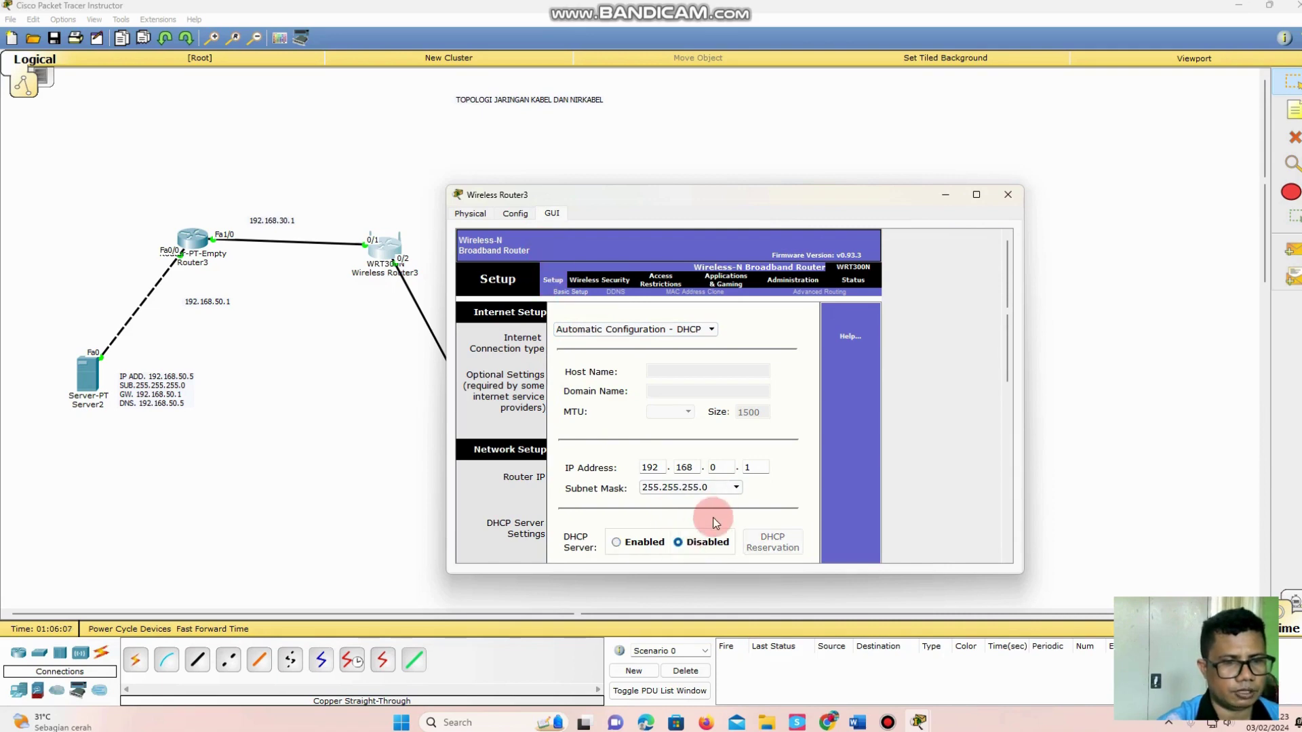
scroll(680, 542, down, 5)
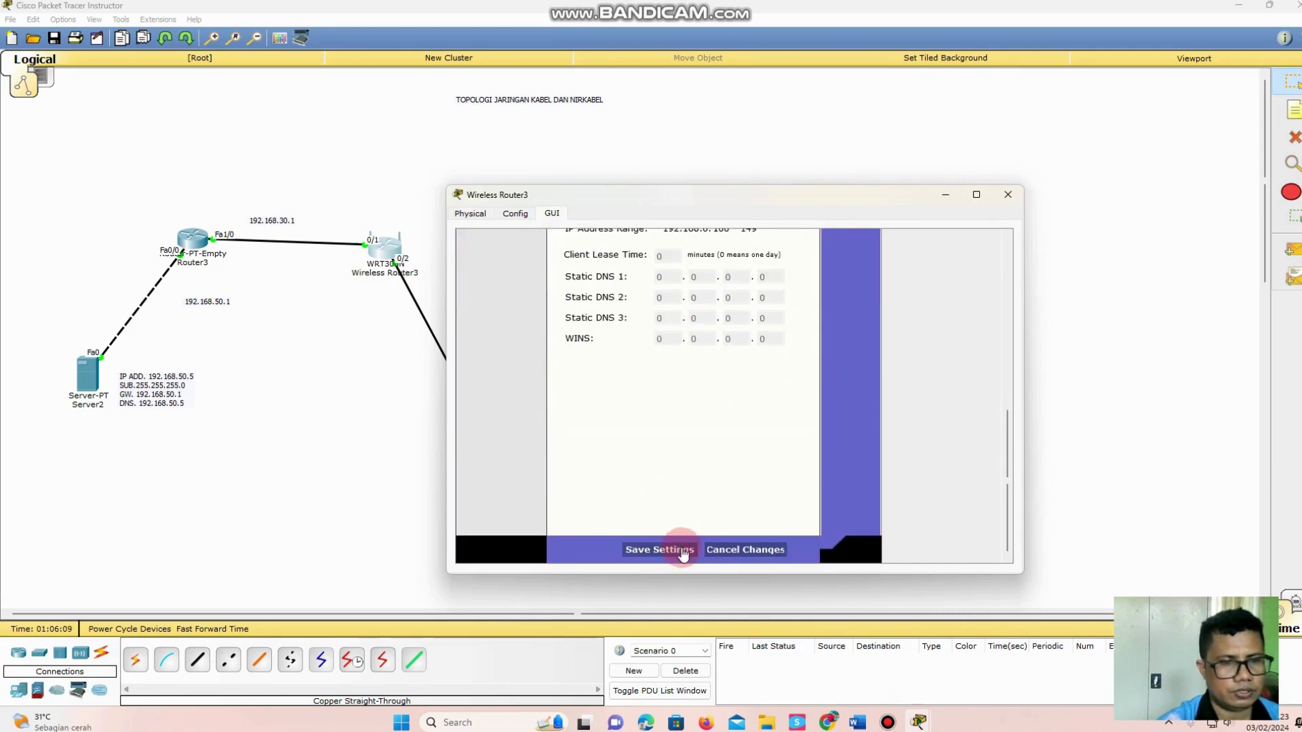
click(680, 546)
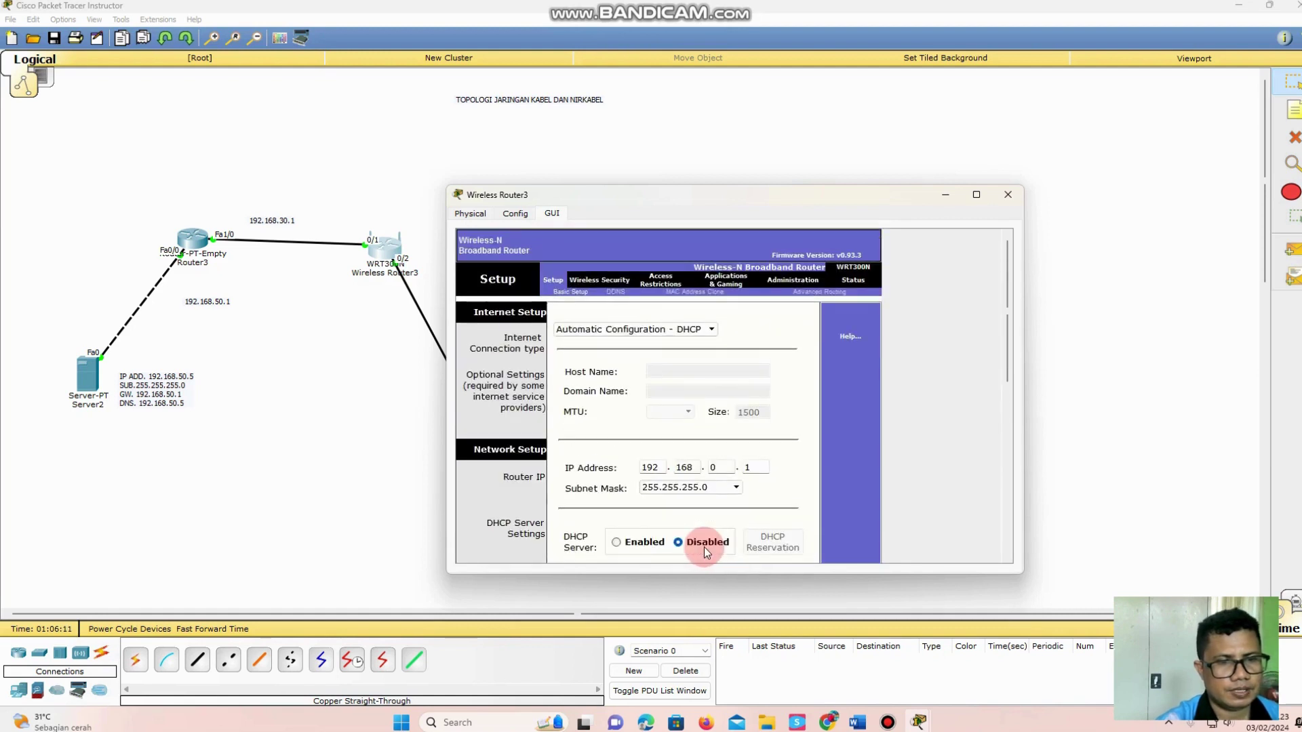
Step: Change the wireless network name (SSID) of Wireless Router3 to ujianLSP and save the settings
click(585, 286)
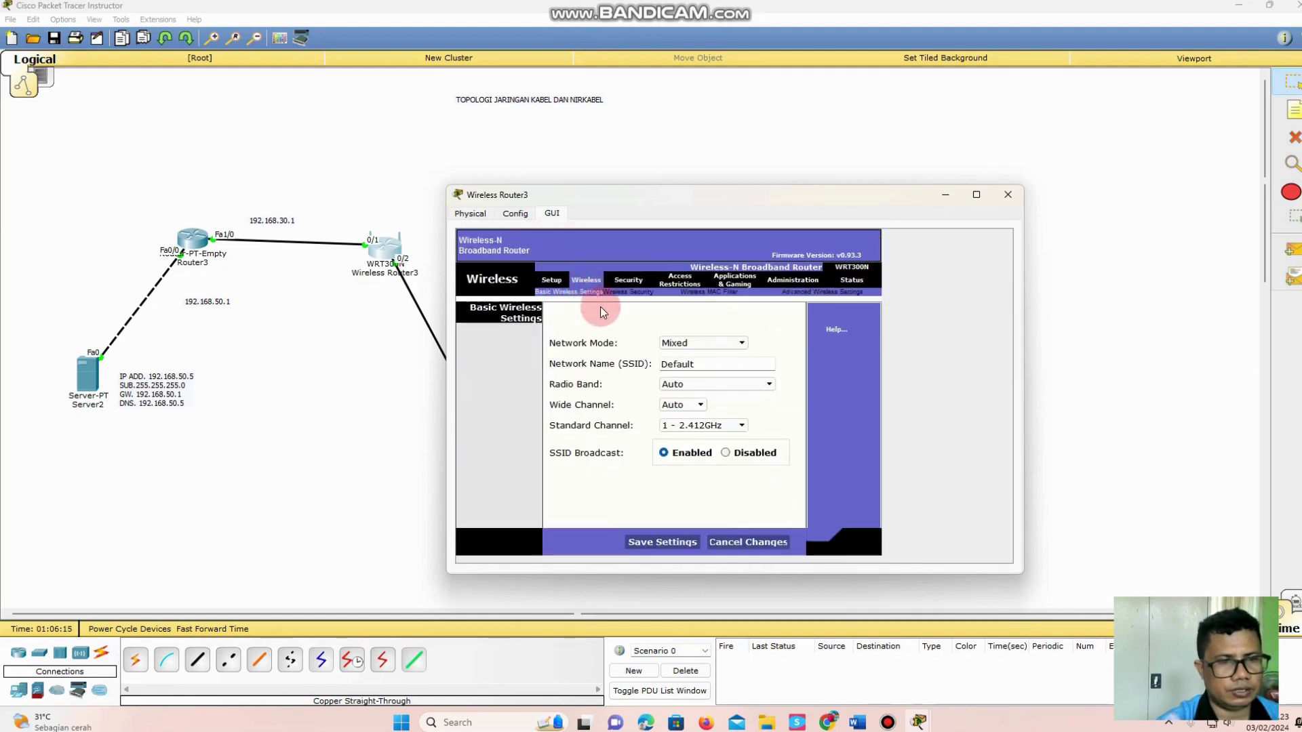
click(688, 365)
drag(717, 364, 629, 371)
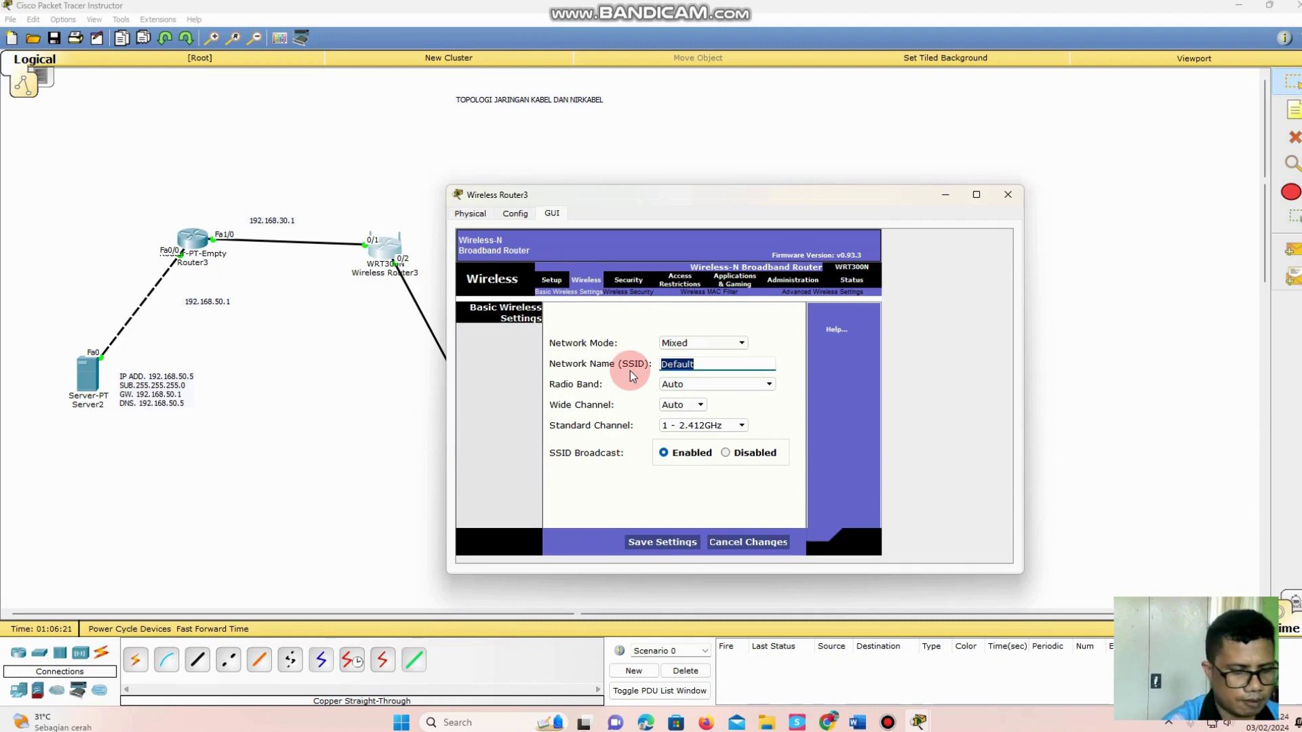
text(ujian)
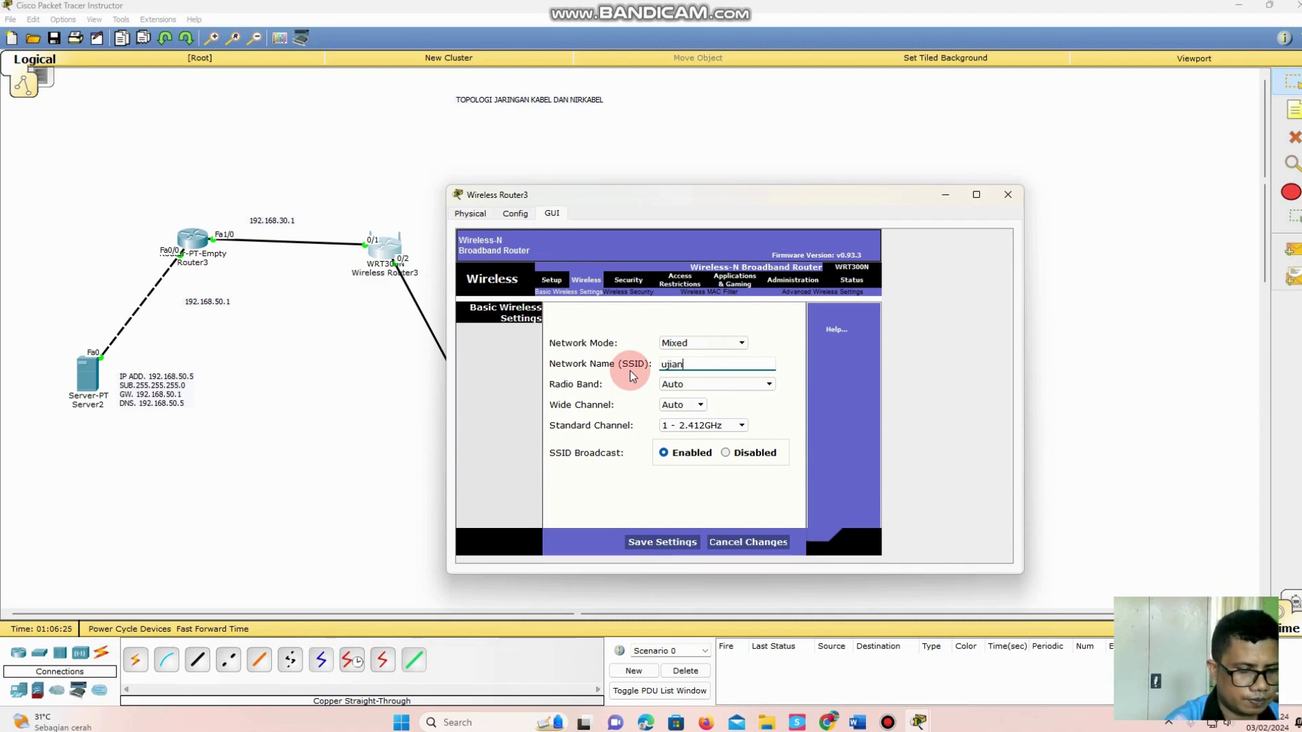
text(LSP)
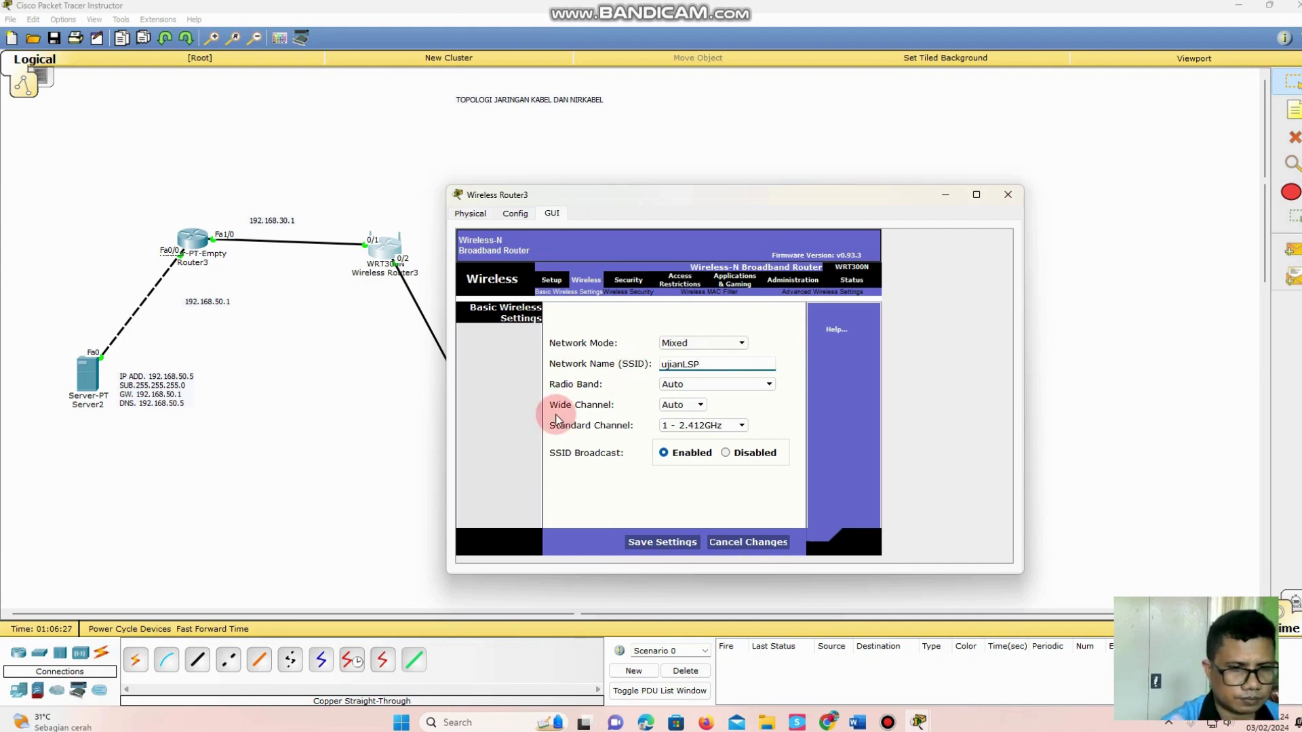
click(660, 543)
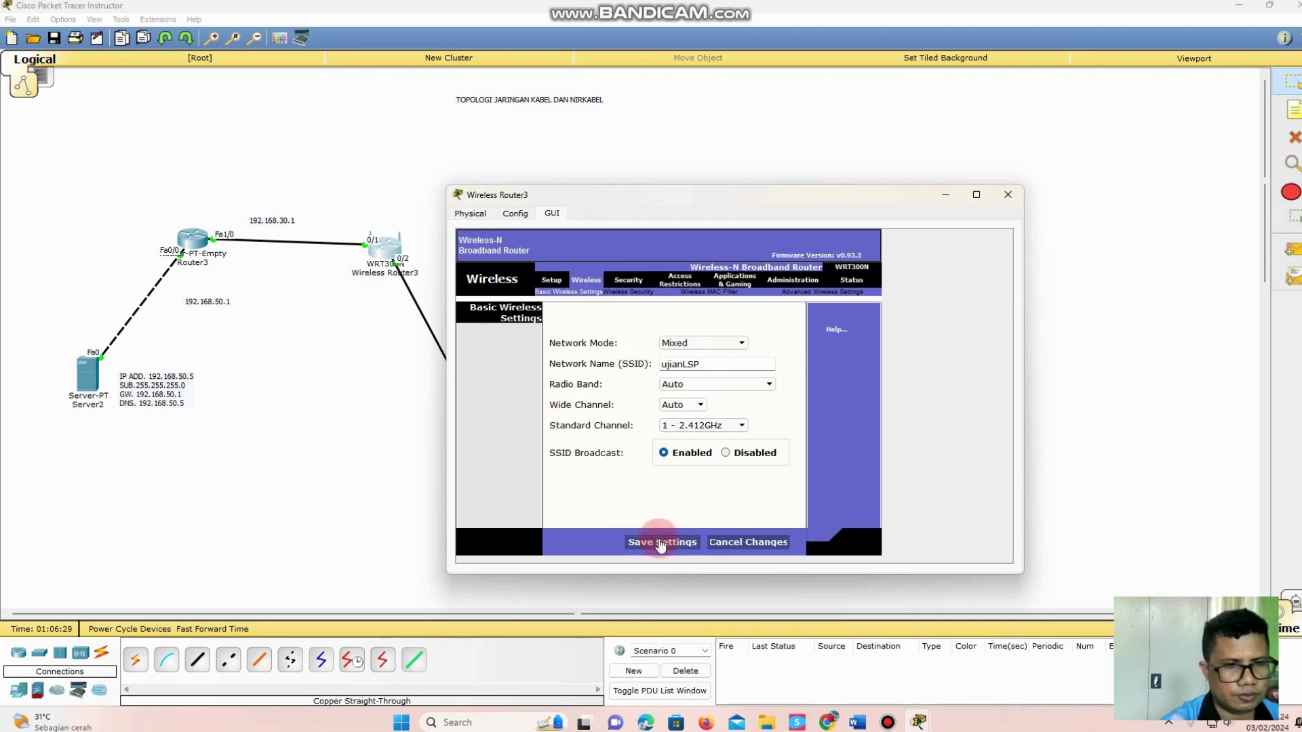
Step: Set the wireless security mode to WPA Personal, enter the passphrase, save the settings and close Wireless Router3's window
click(630, 293)
click(688, 315)
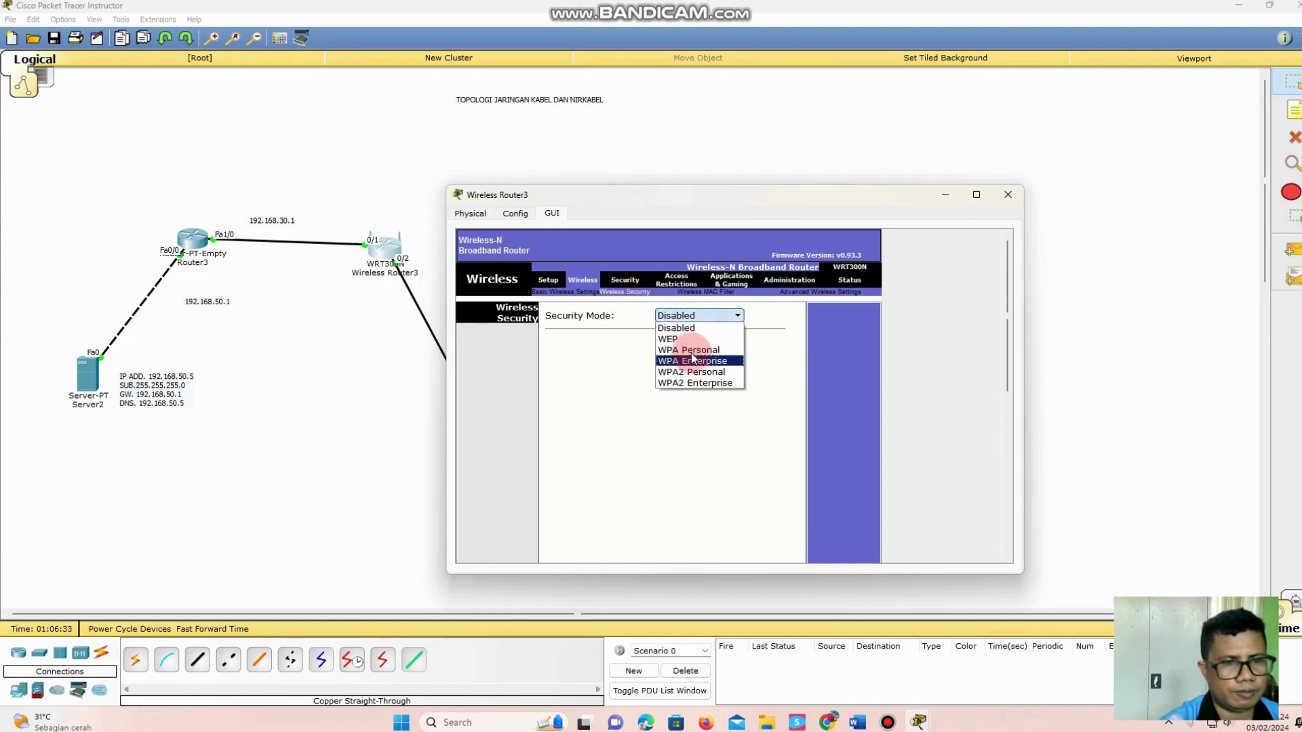
click(688, 350)
click(636, 363)
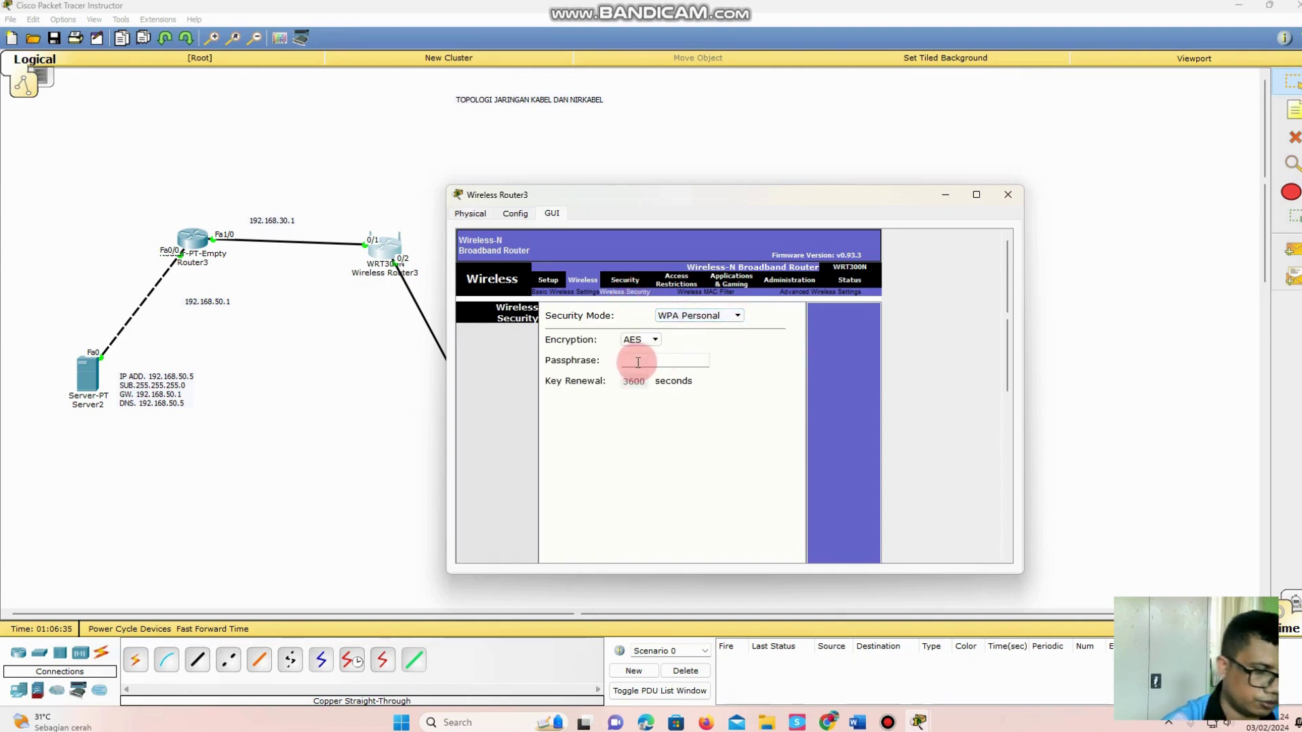
text(coba1234)
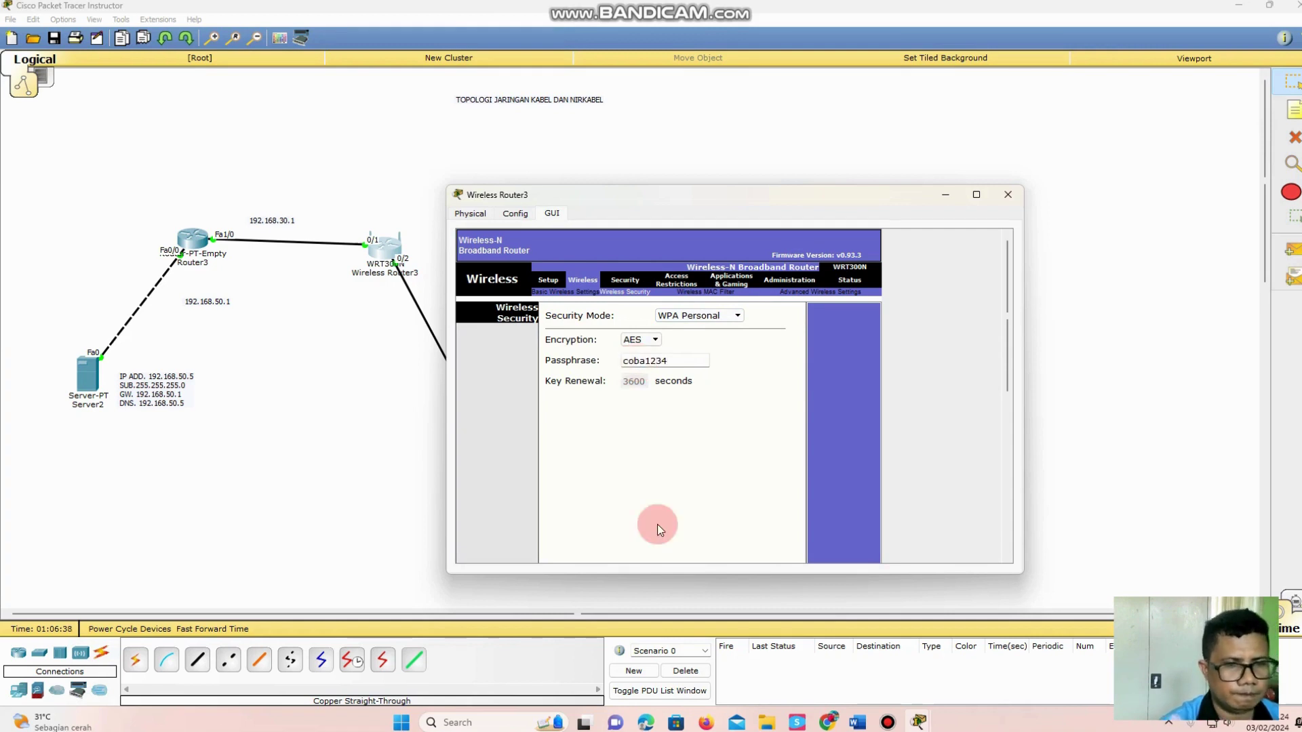
scroll(659, 522, down, 5)
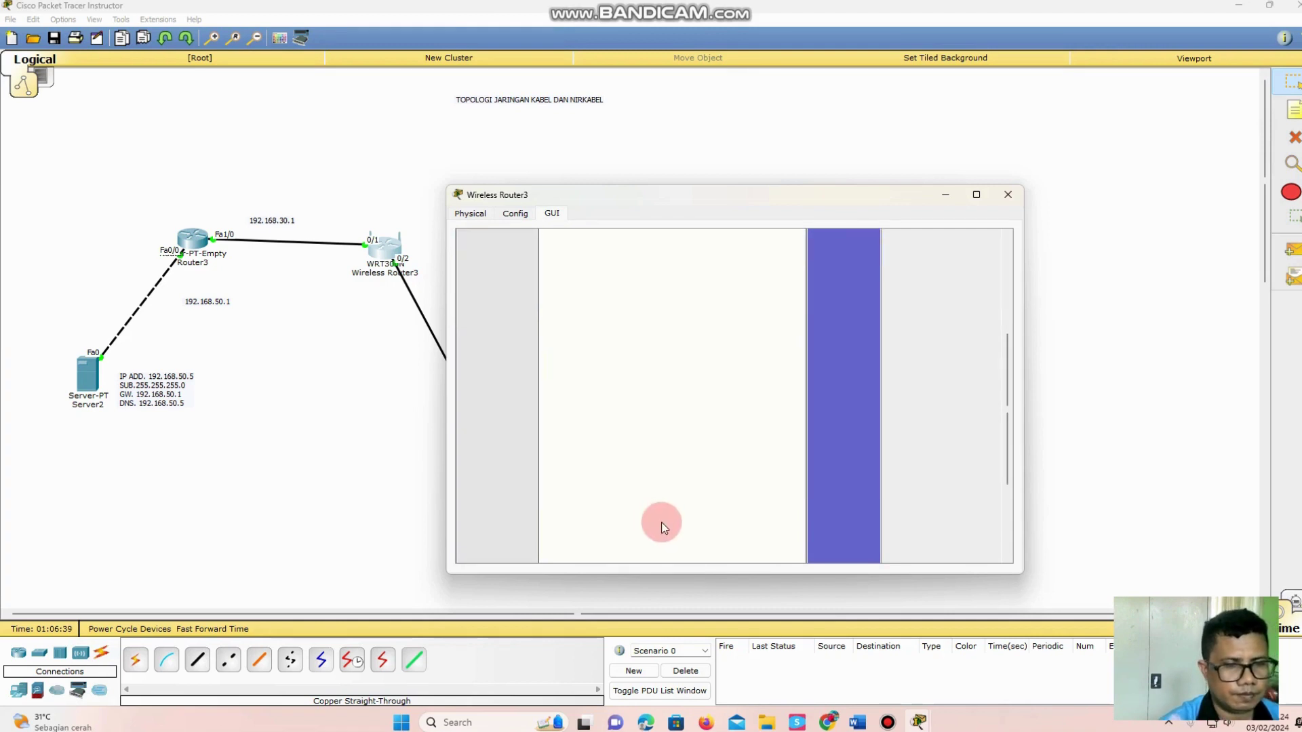
click(698, 552)
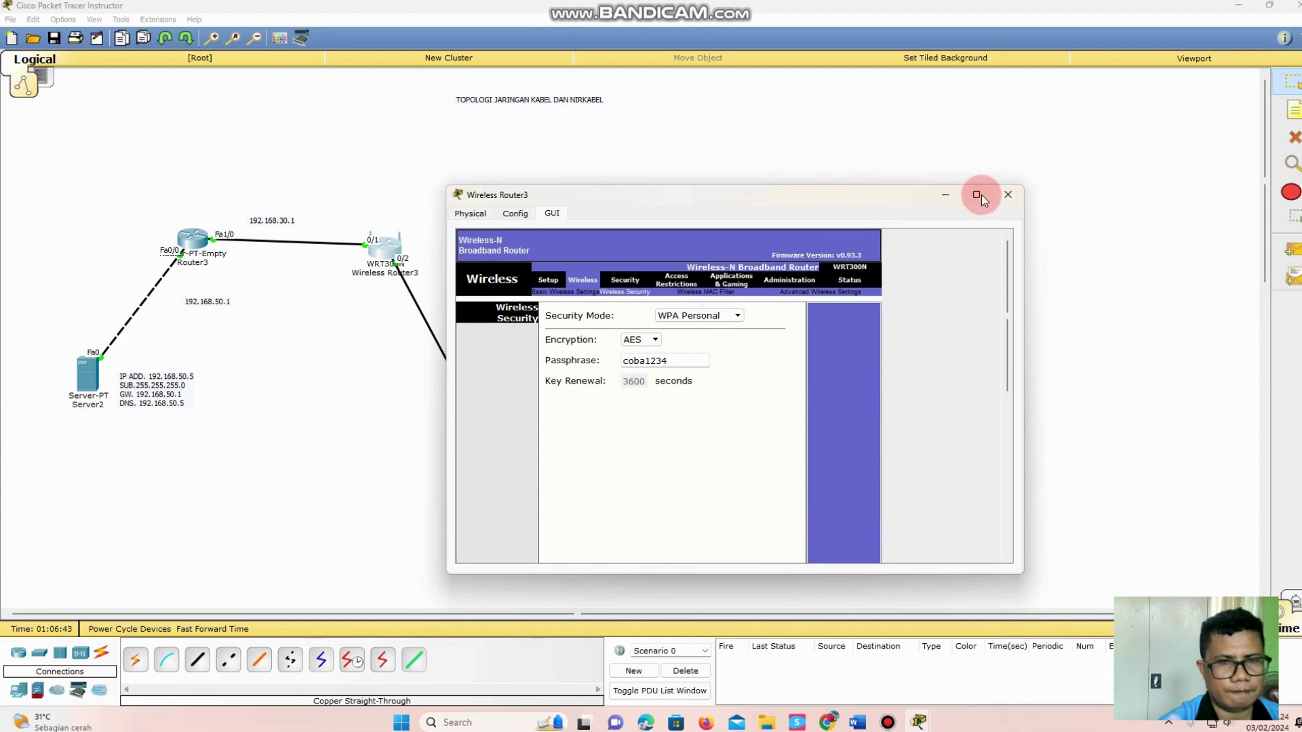
click(1008, 194)
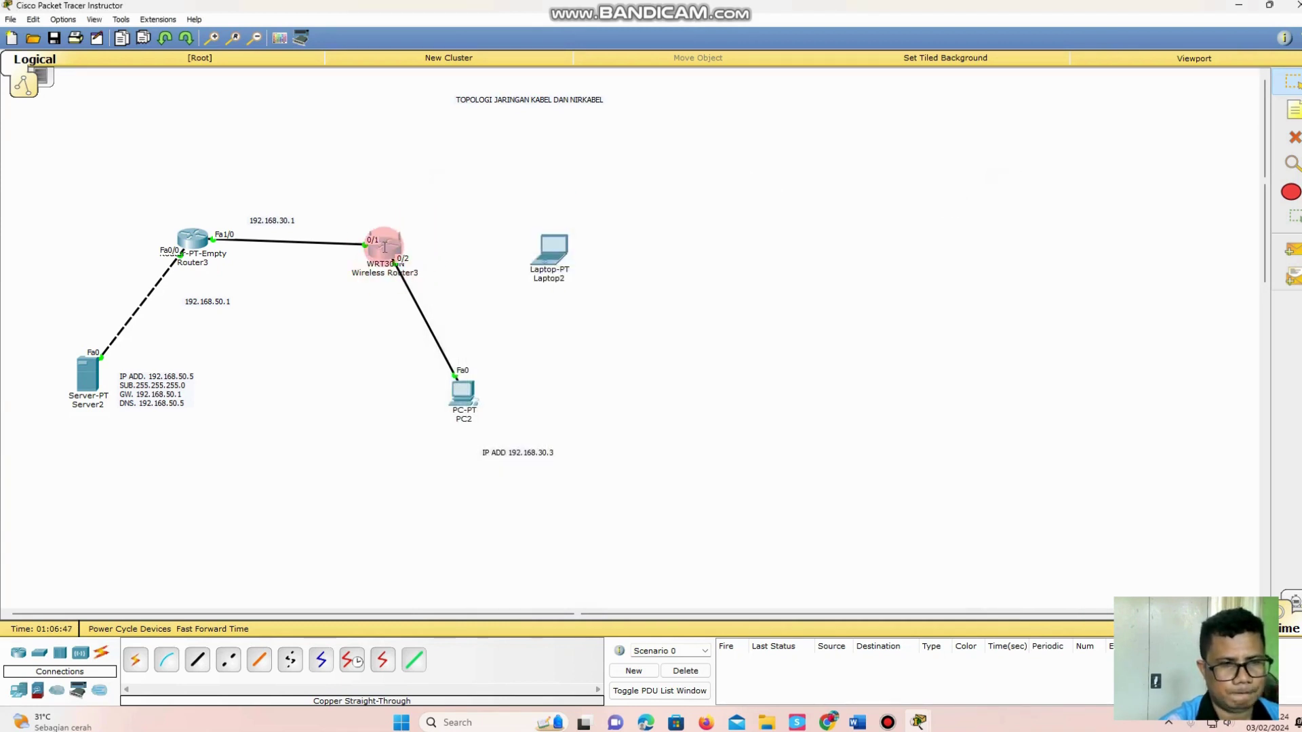
Step: Enter the static IP address 192.168.30.5 in PC2's IP configuration
mouse_move(384, 246)
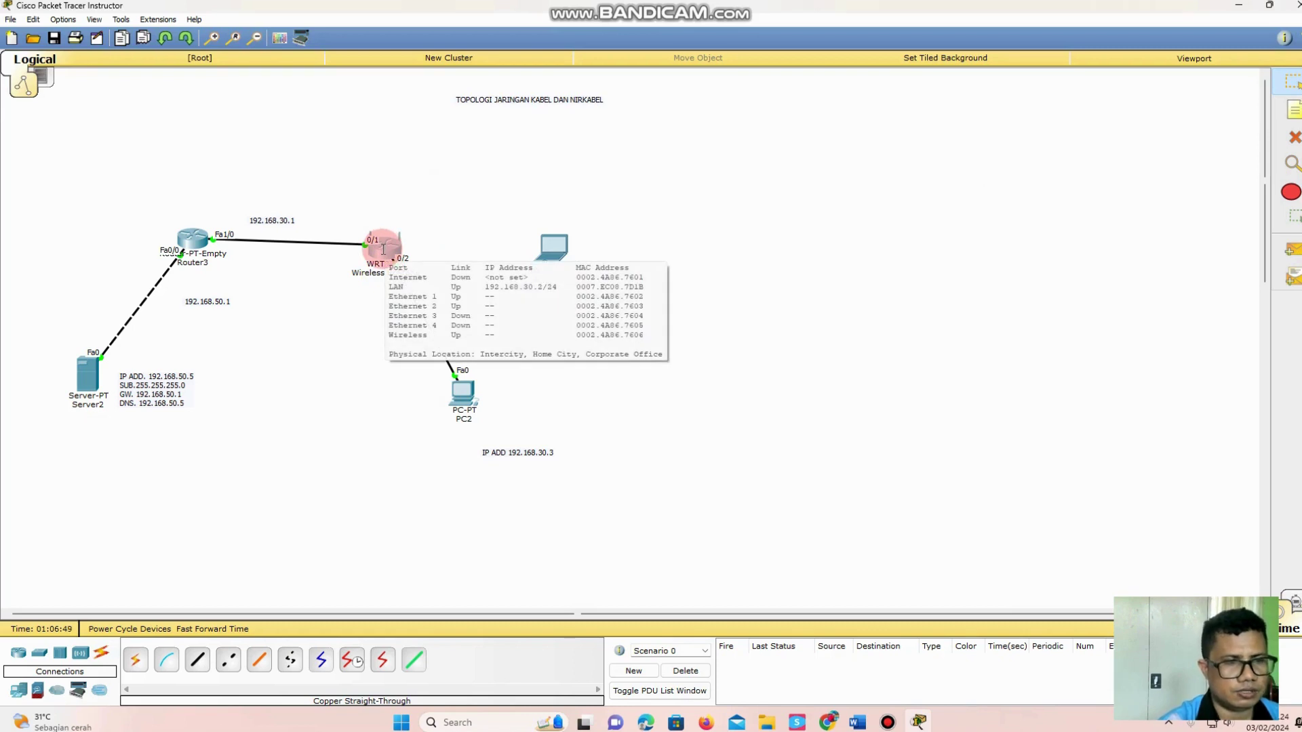
click(466, 403)
click(559, 216)
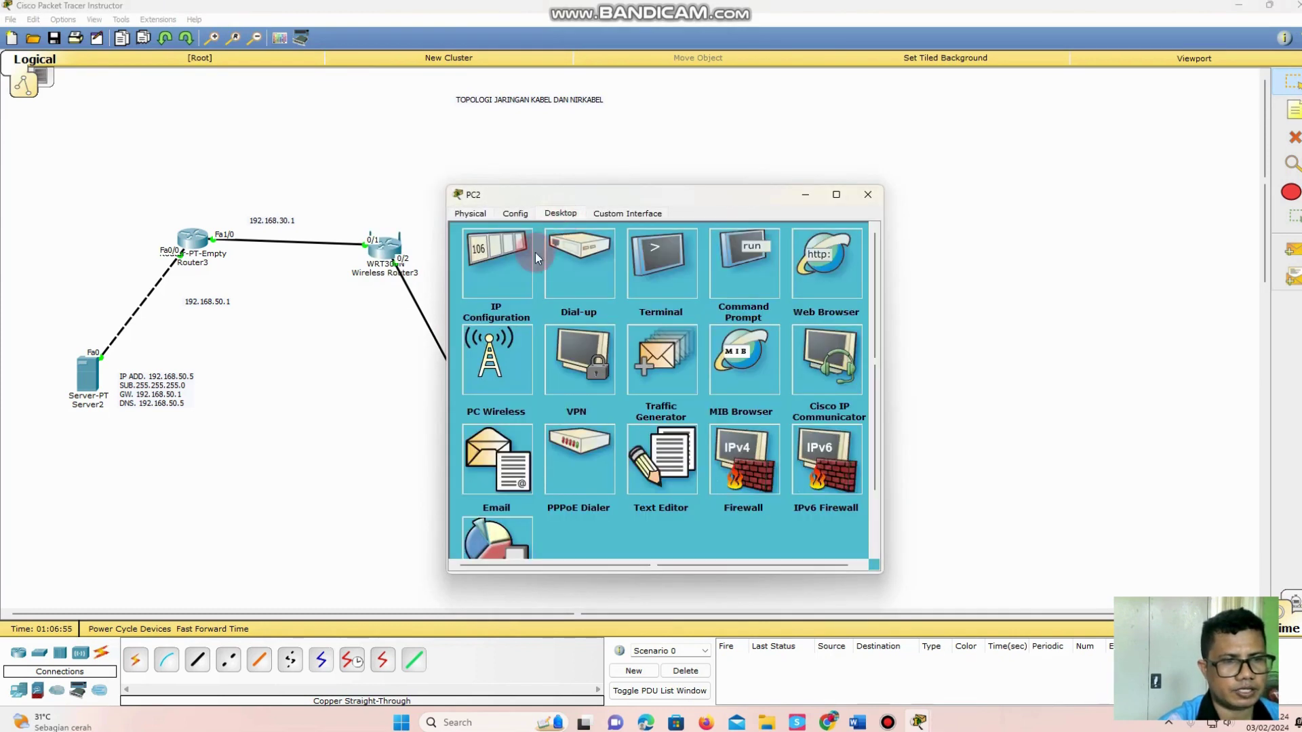
click(495, 270)
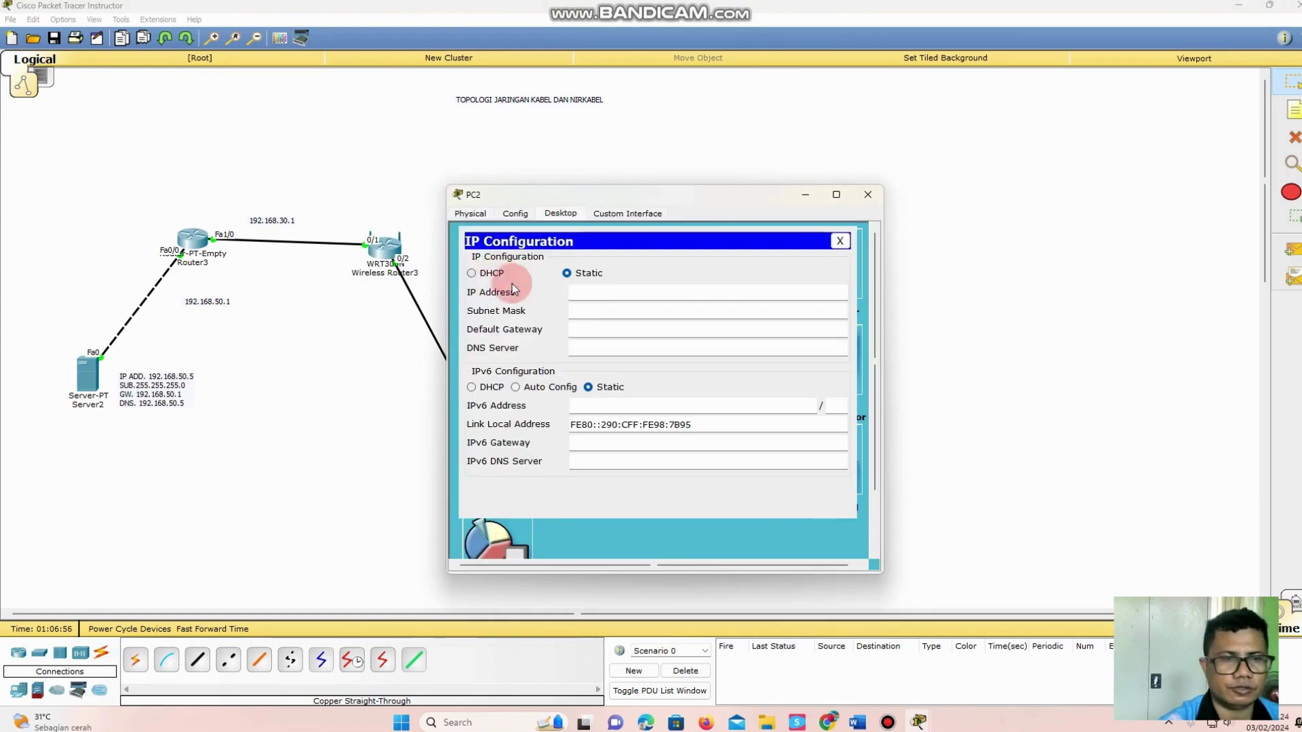
click(583, 299)
text(192.168)
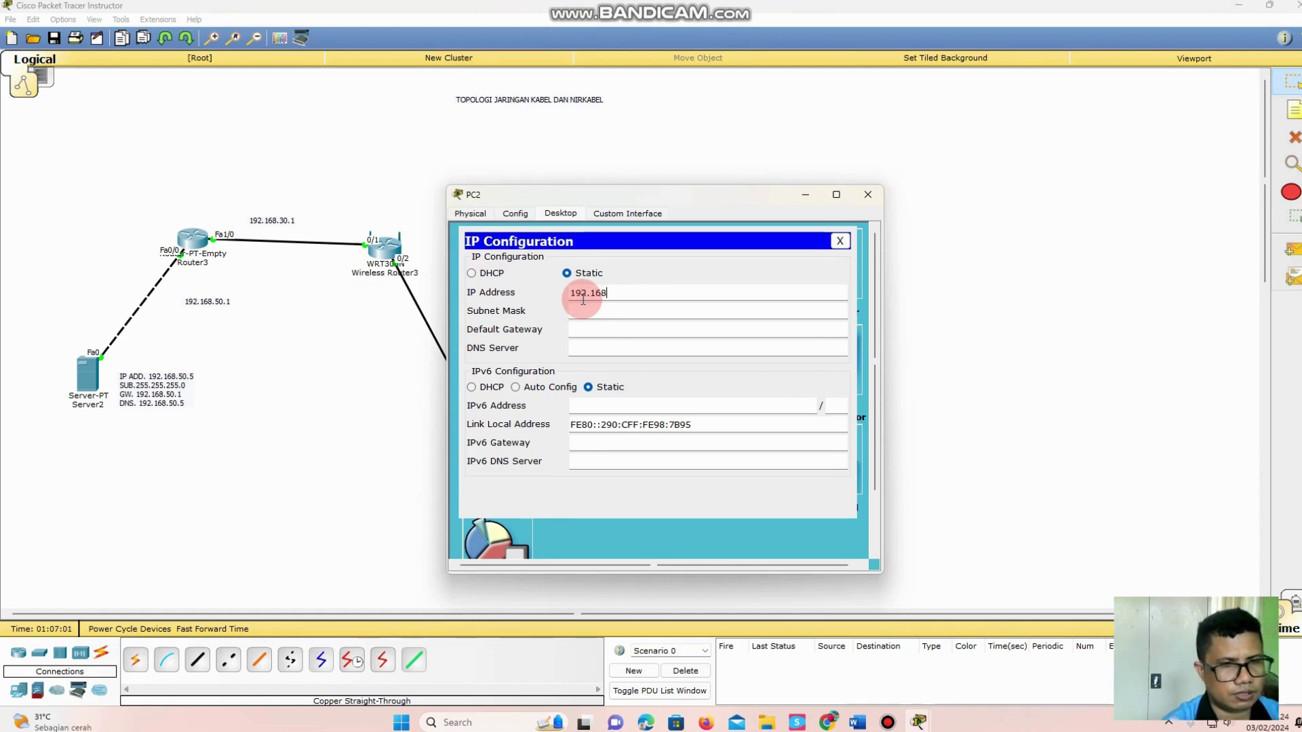
text(.30.5)
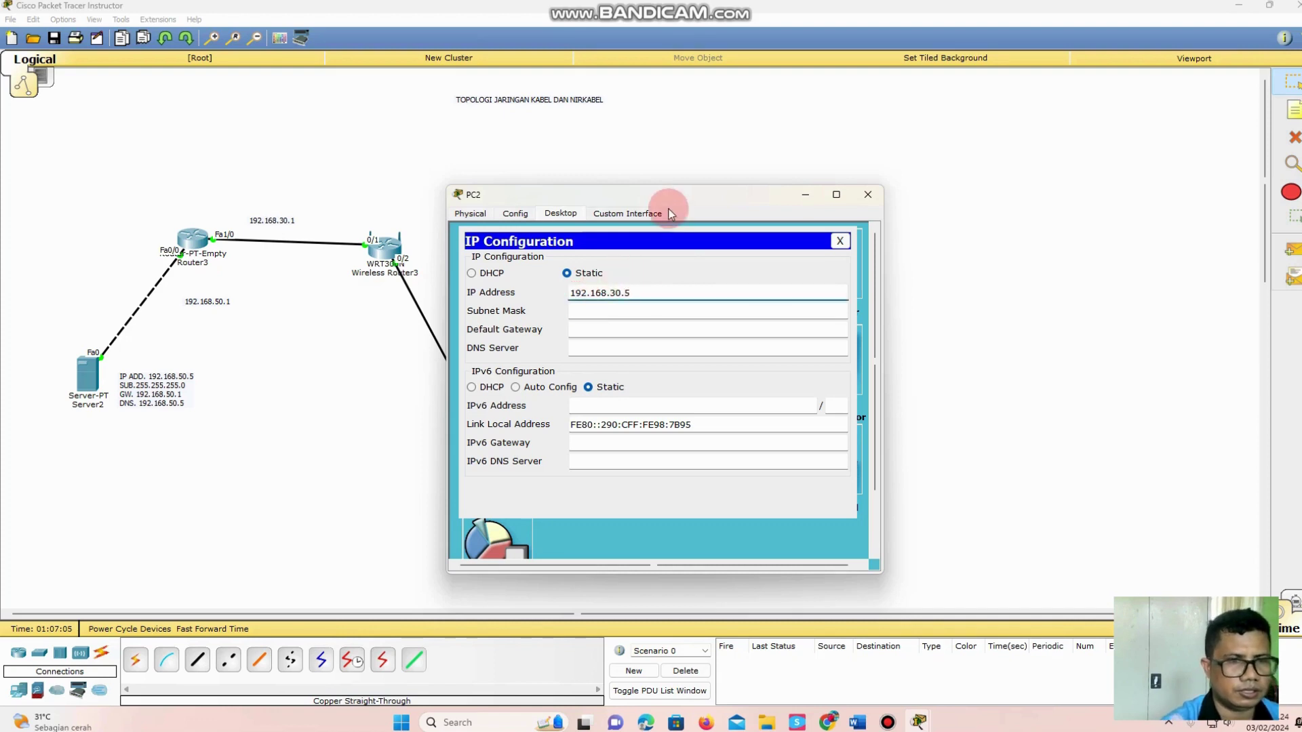
Step: Correct PC2's static IP address to 192.168.30.3 and fill in the subnet mask 255.255.255.0
drag(668, 196, 835, 195)
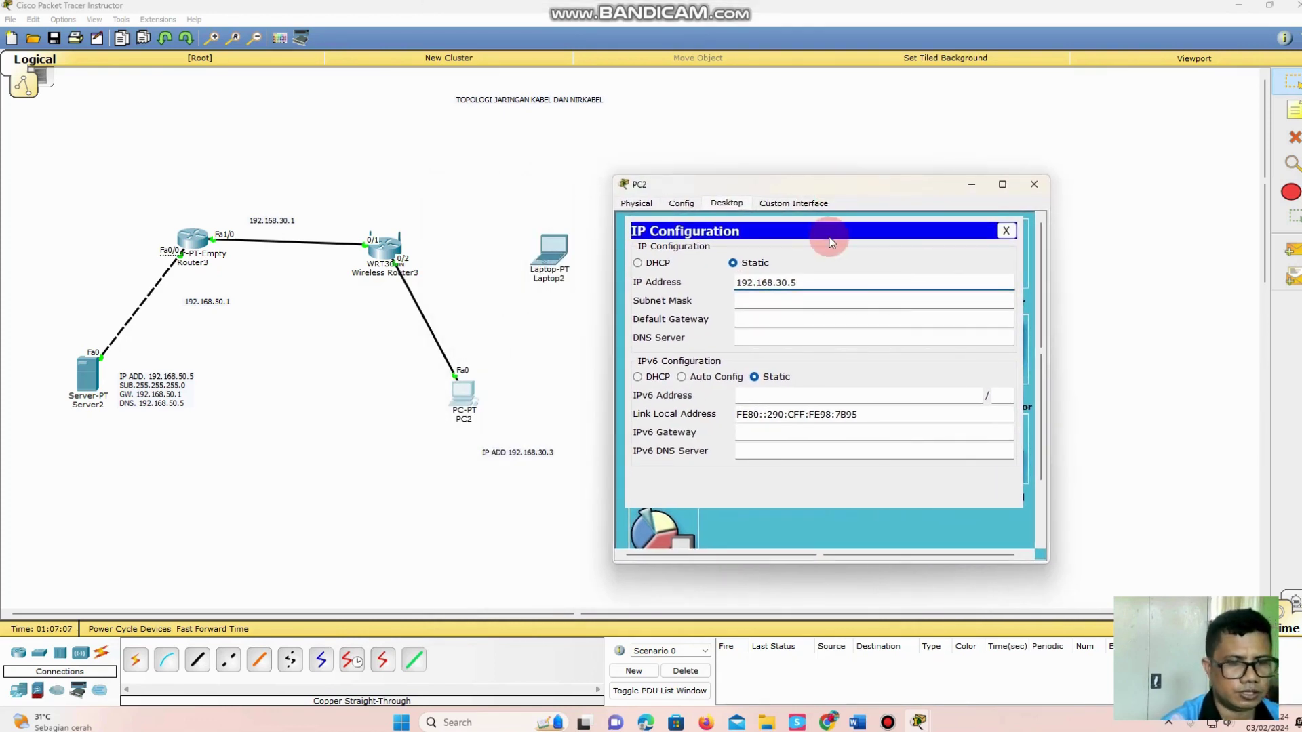
text(.5)
key(BackSpace)
text(3)
key(Tab)
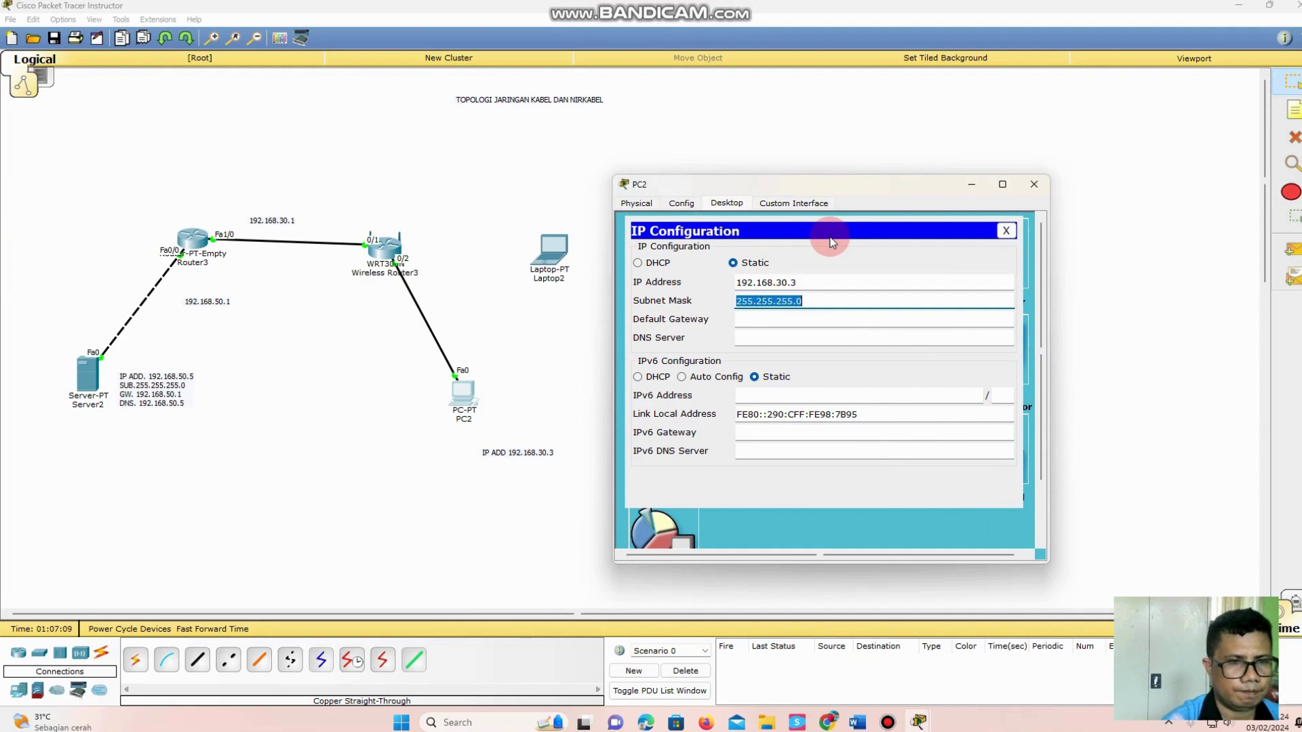
Step: Set PC2's default gateway to 192.168.30.1 and DNS server to 192.168.50.5, and close its configuration window
key(Tab)
text(192.)
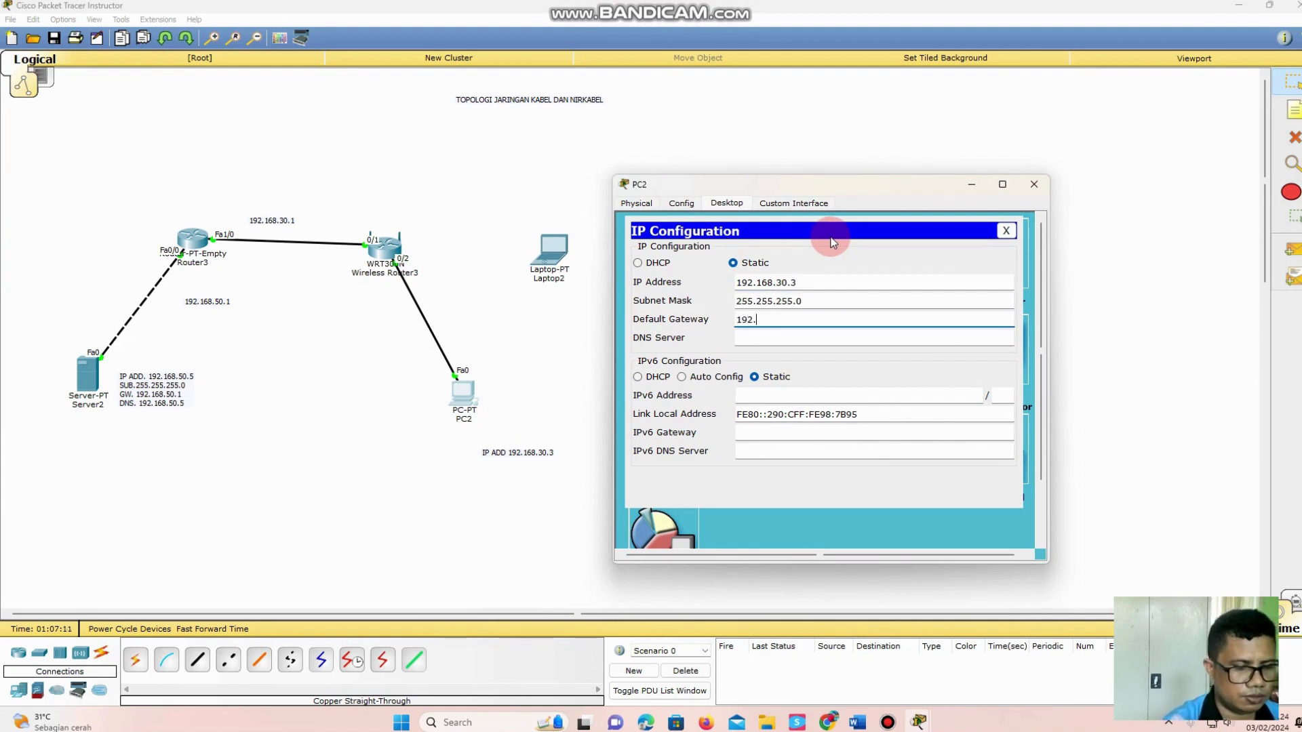
text(168.30.1)
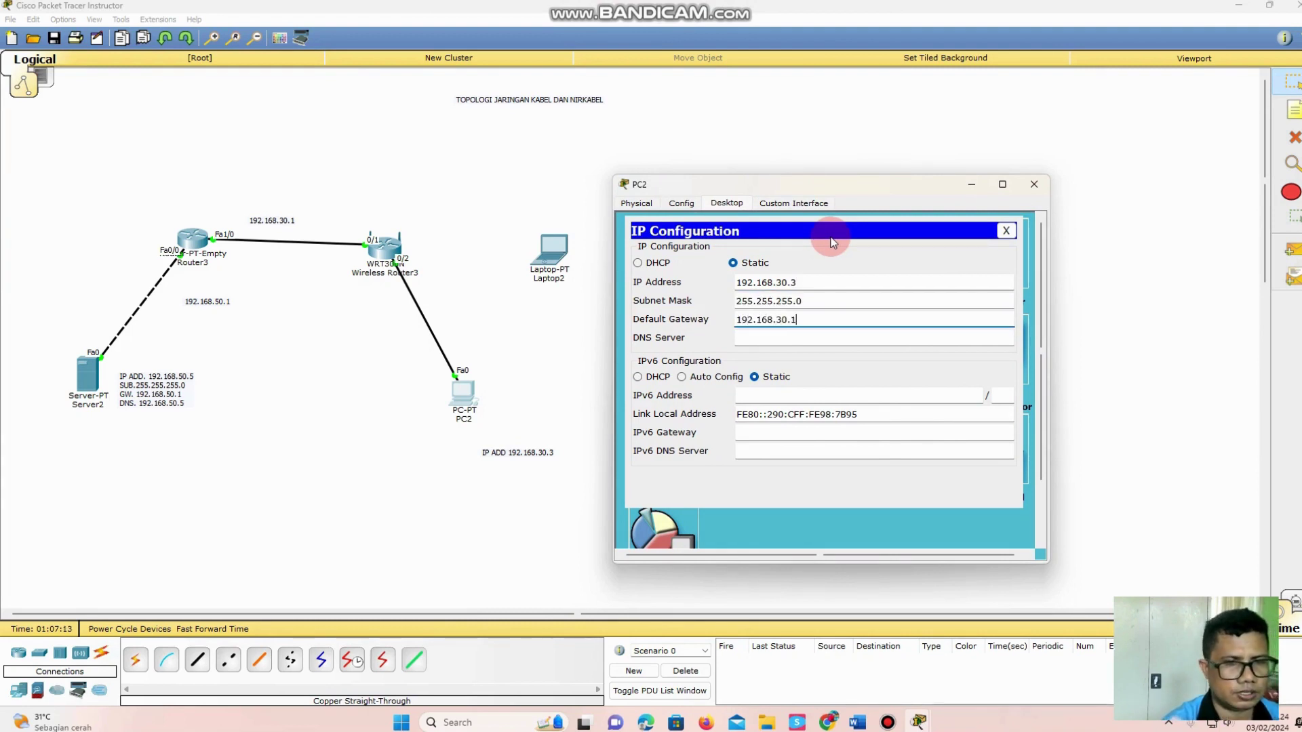
key(Tab)
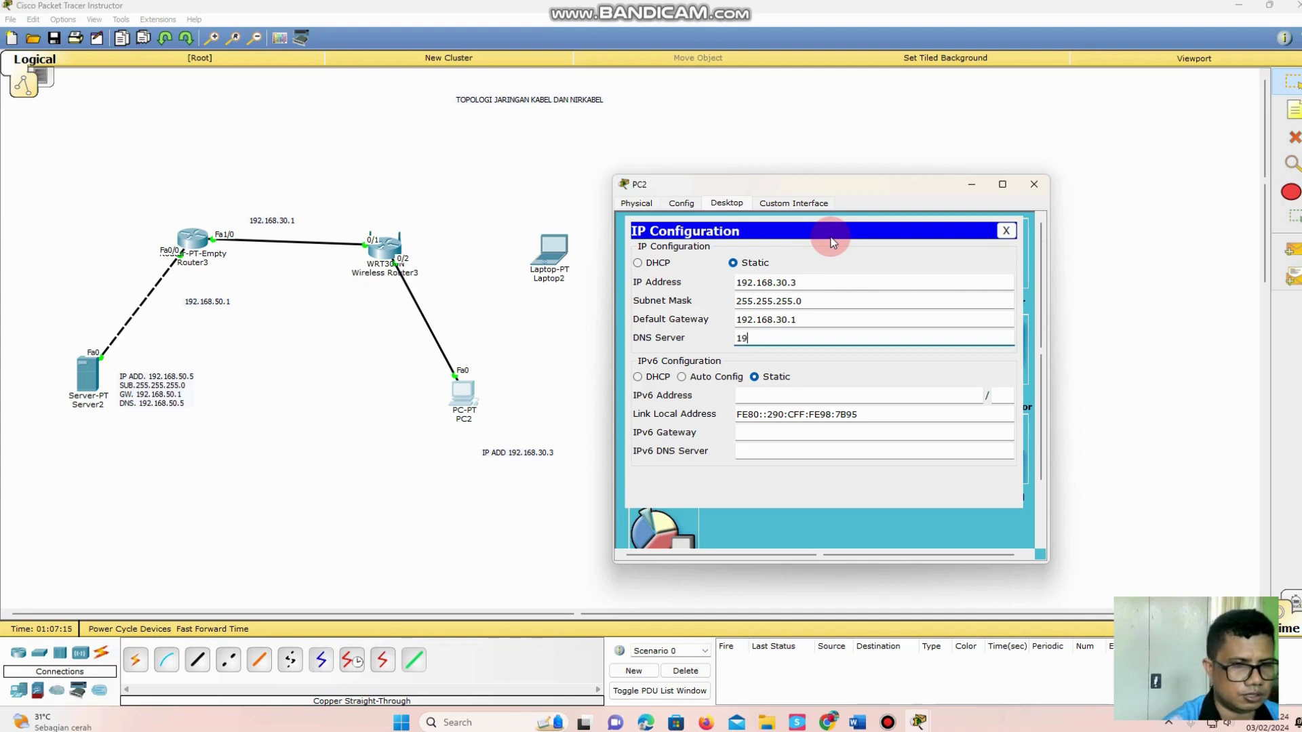
text(192.168)
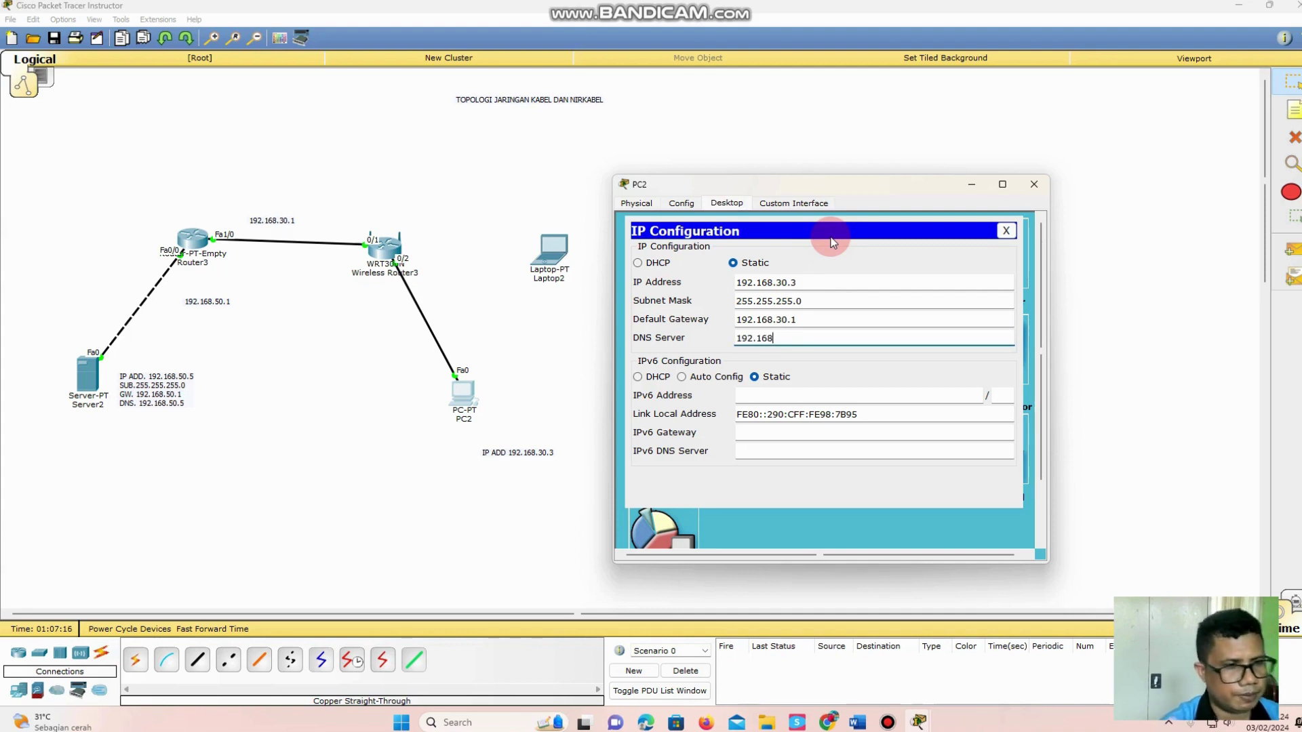
text(.50.5)
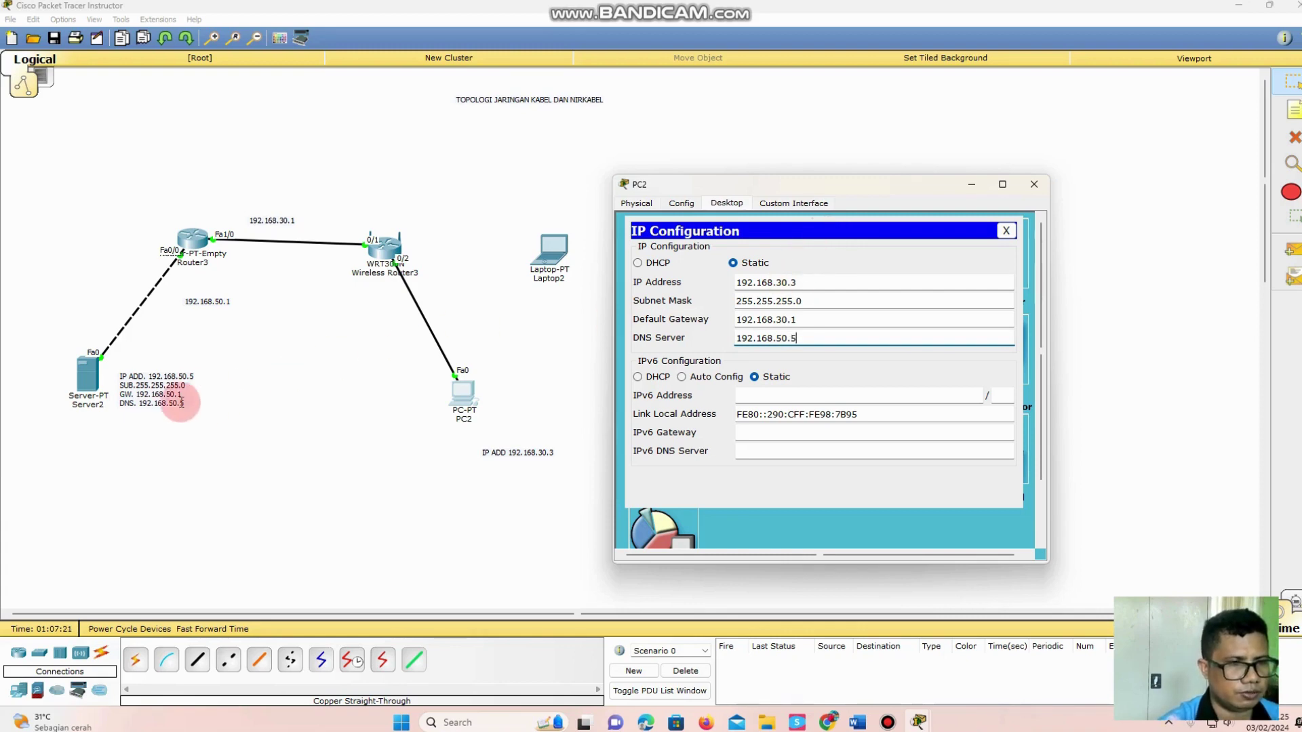
click(1006, 231)
click(1034, 183)
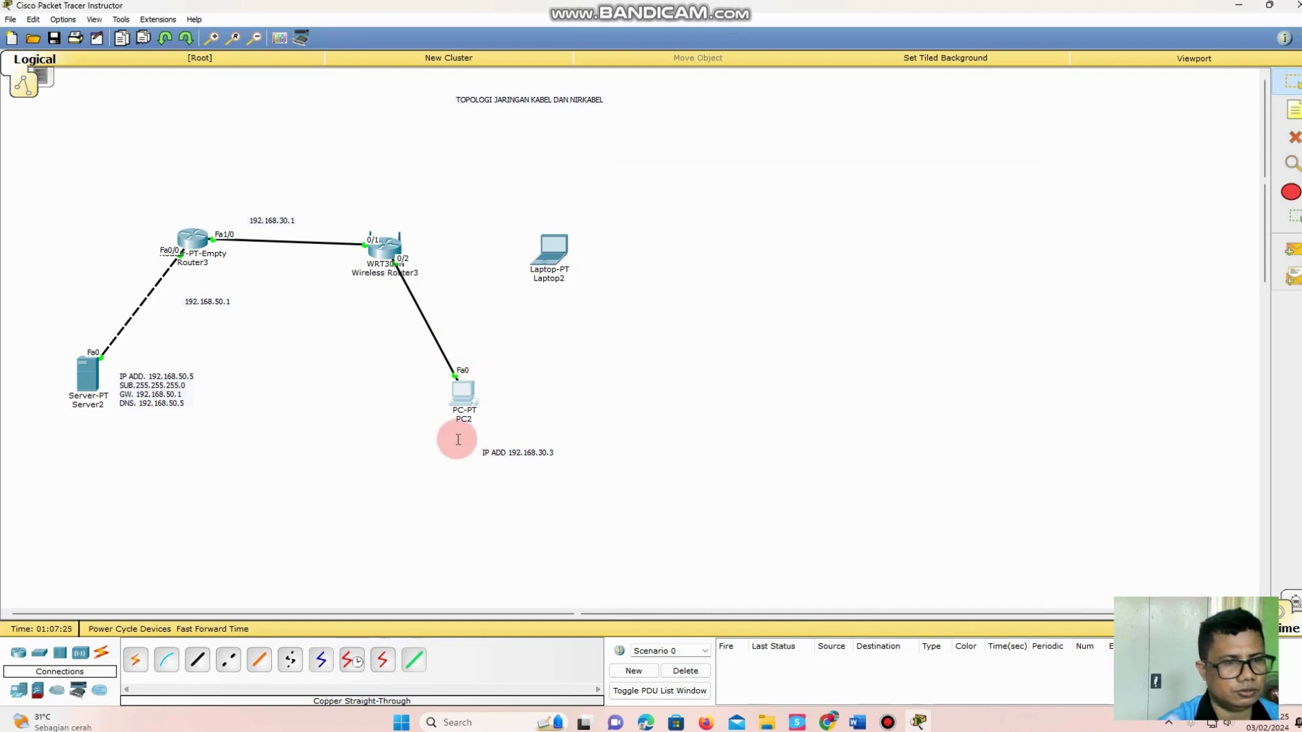
Step: Extend the note below PC2 with the lines "sub. 255.255.255.0", "gw. 192.168.30.1" and "dns. 192.168.50.5"
double_click(531, 452)
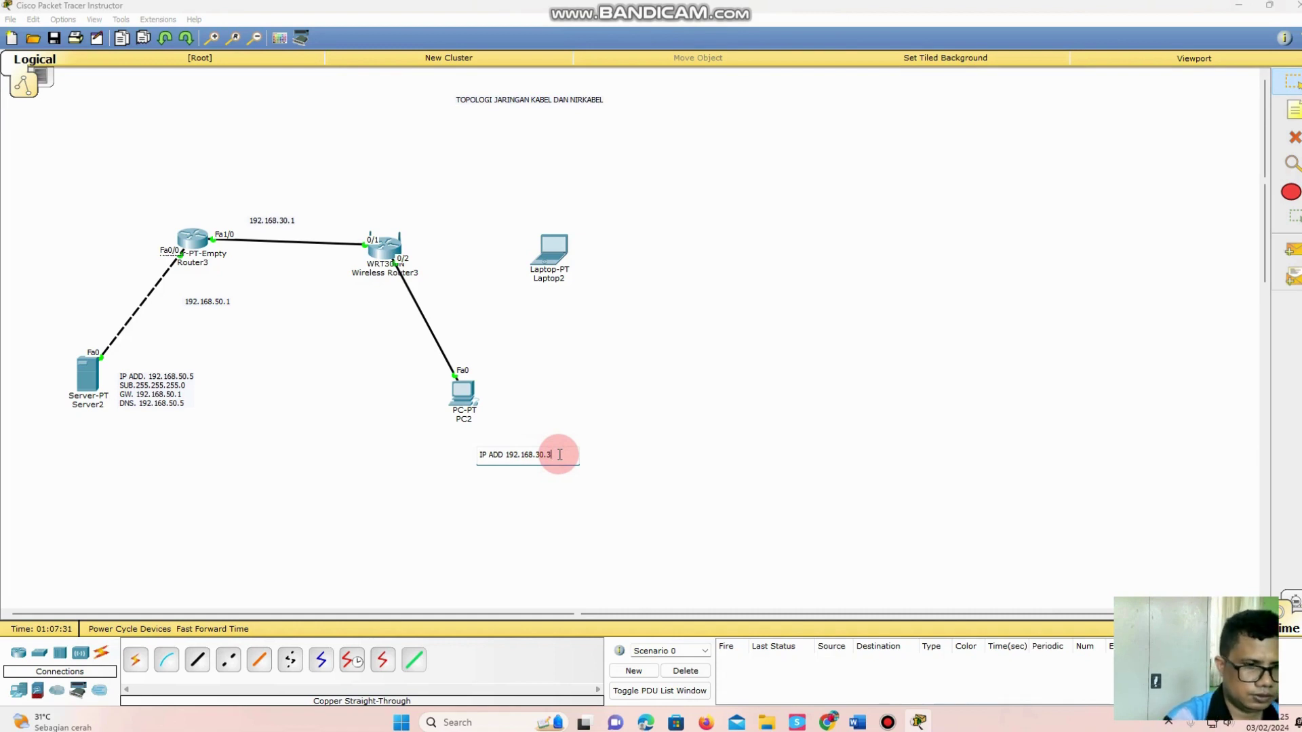
key(Return)
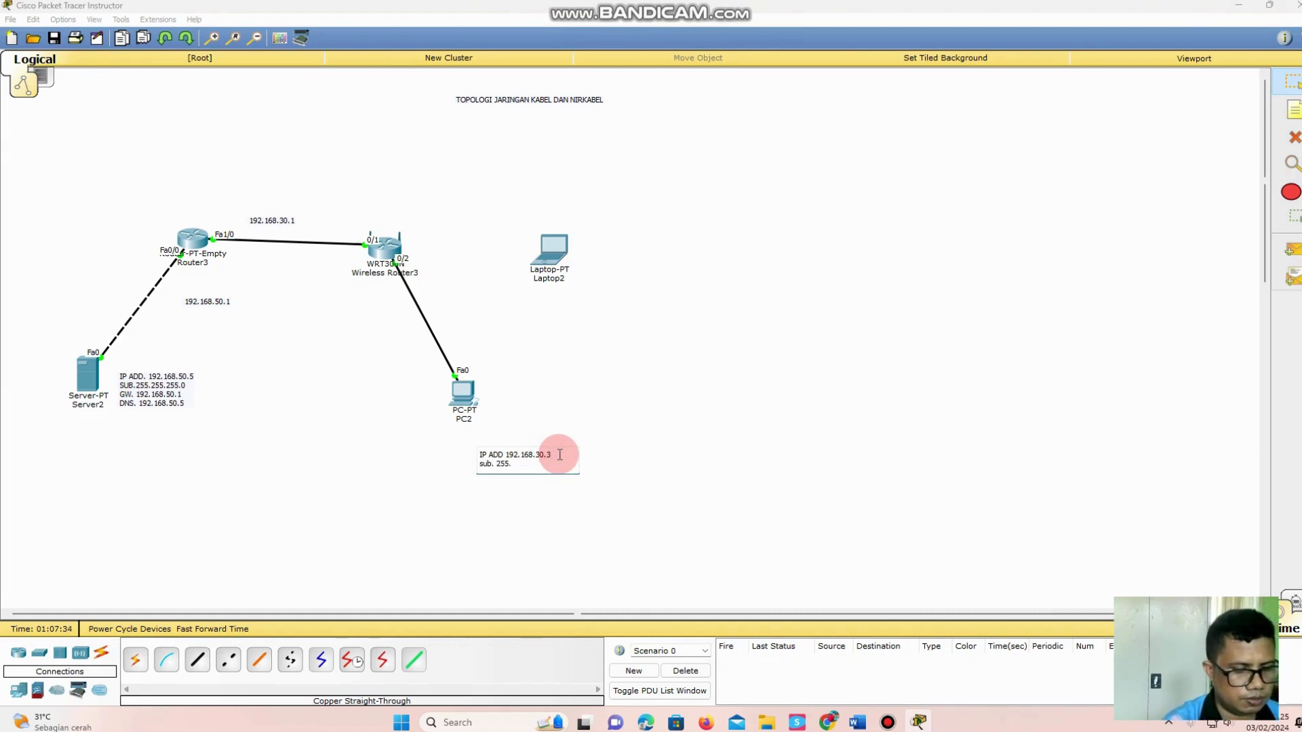
text(sub. 255.255.2)
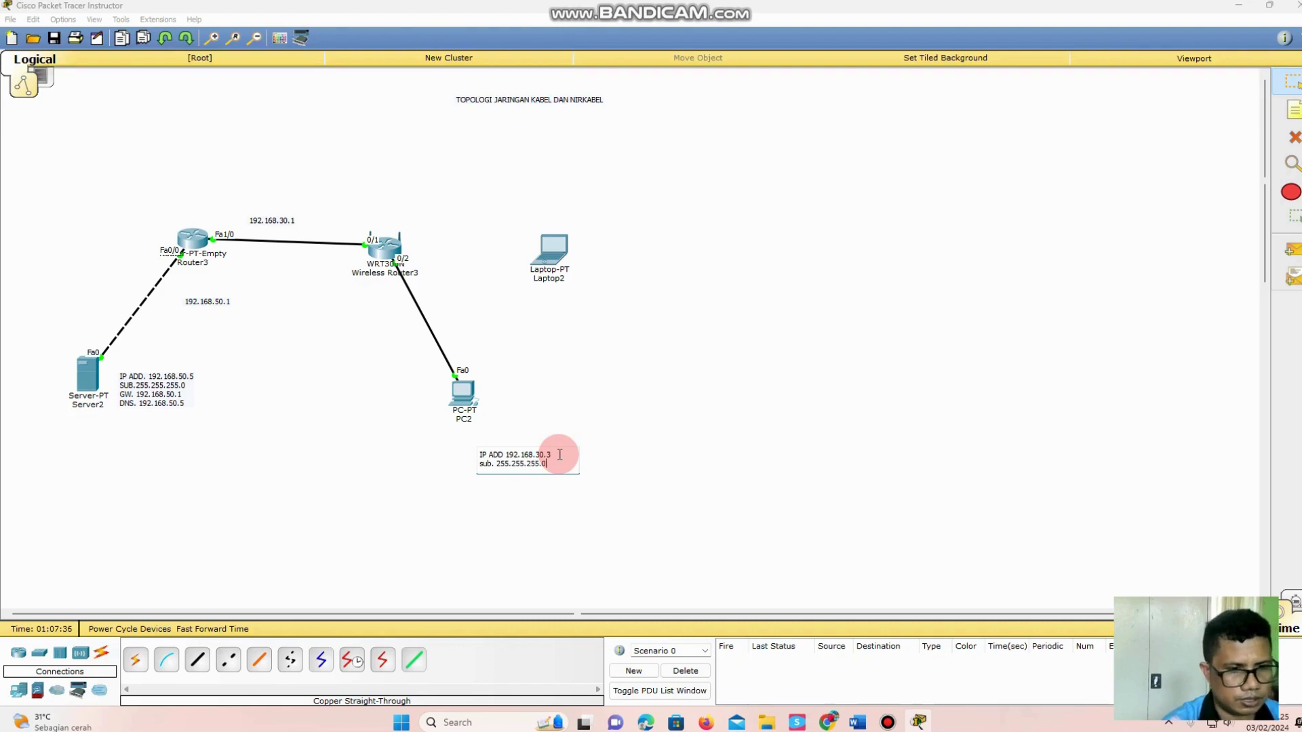
text(55.0)
key(Return)
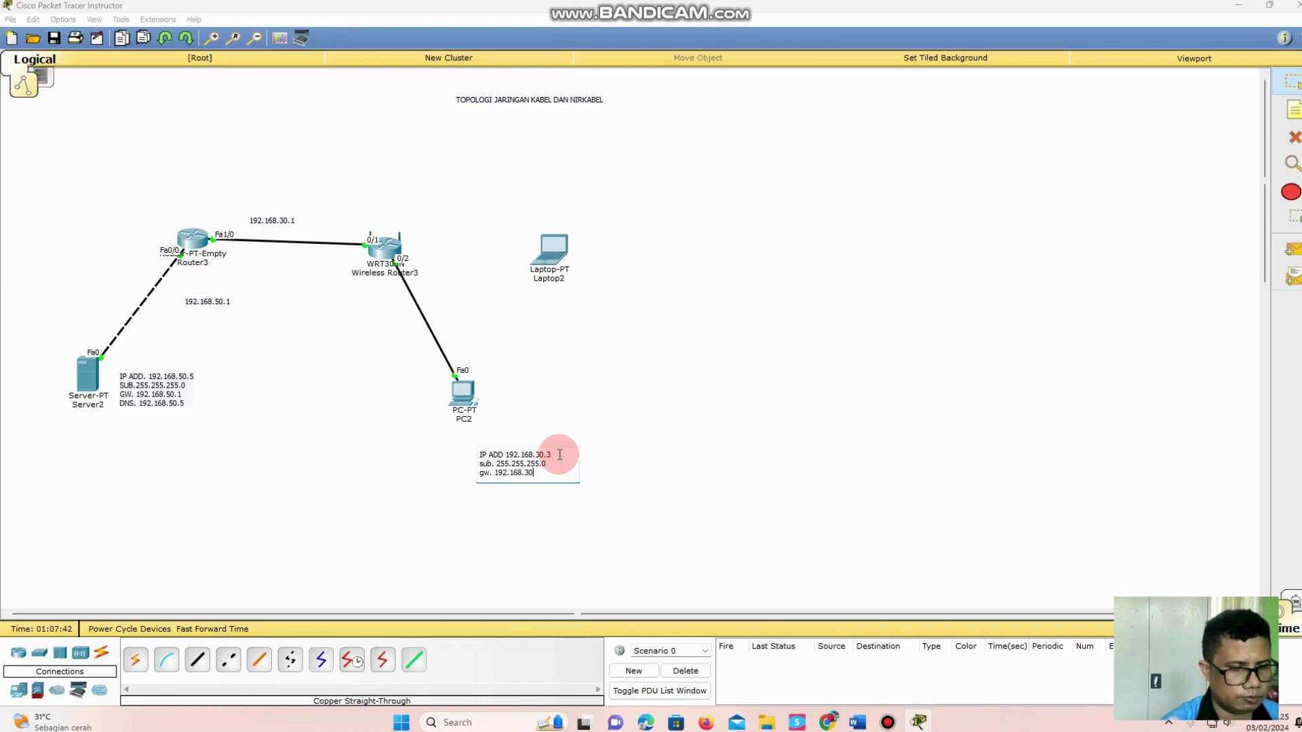
key(Return)
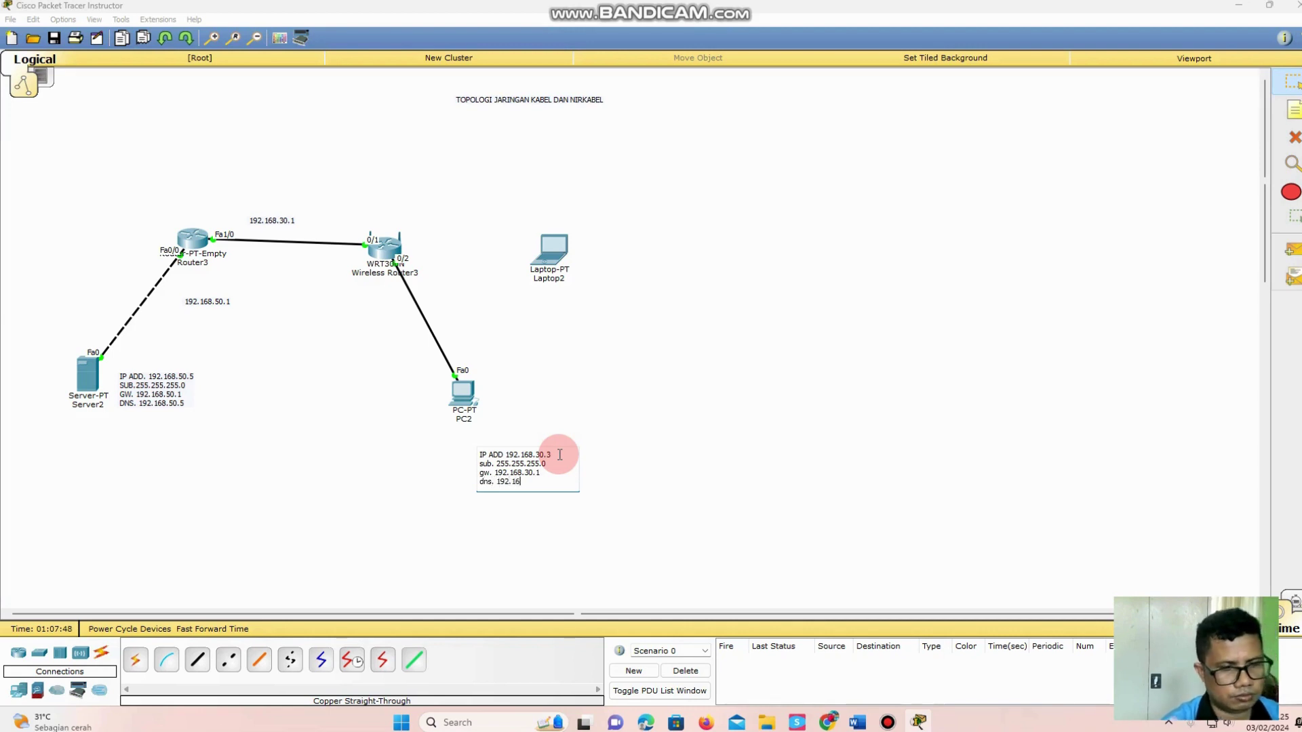
text(dns. 192.168.5)
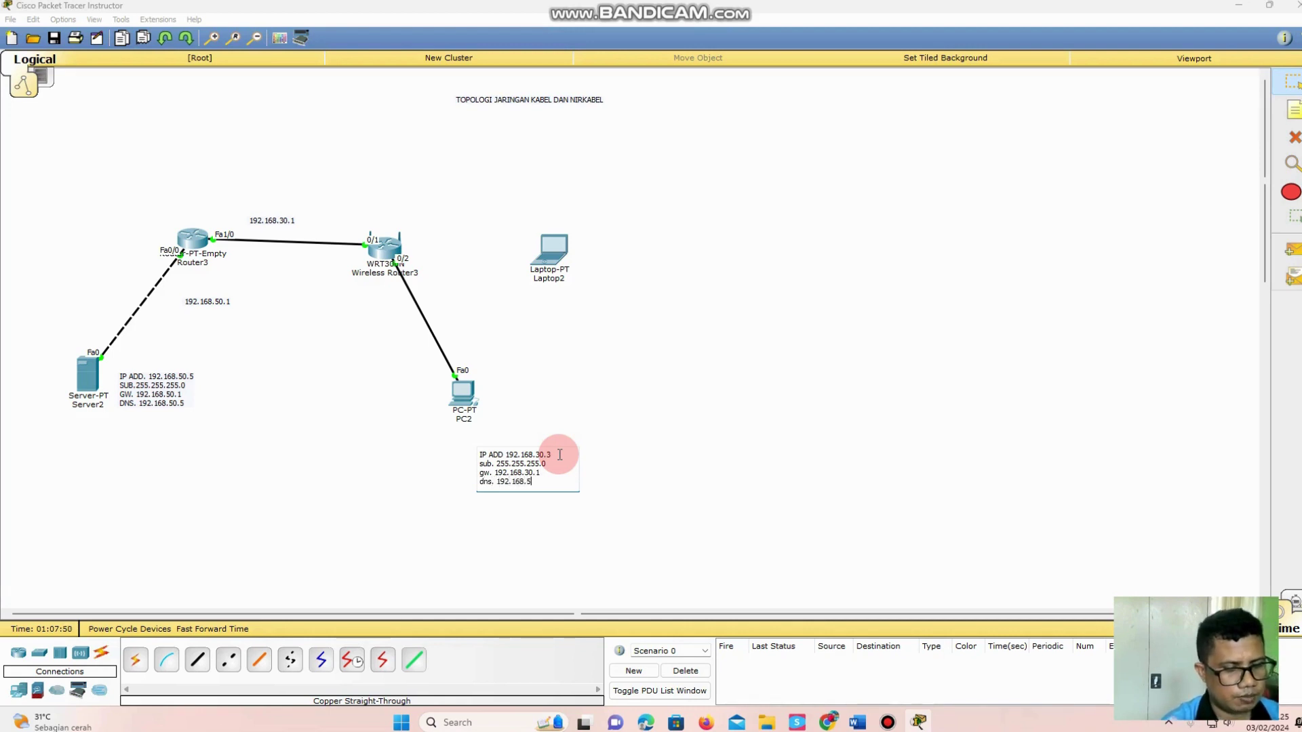
text(0.5)
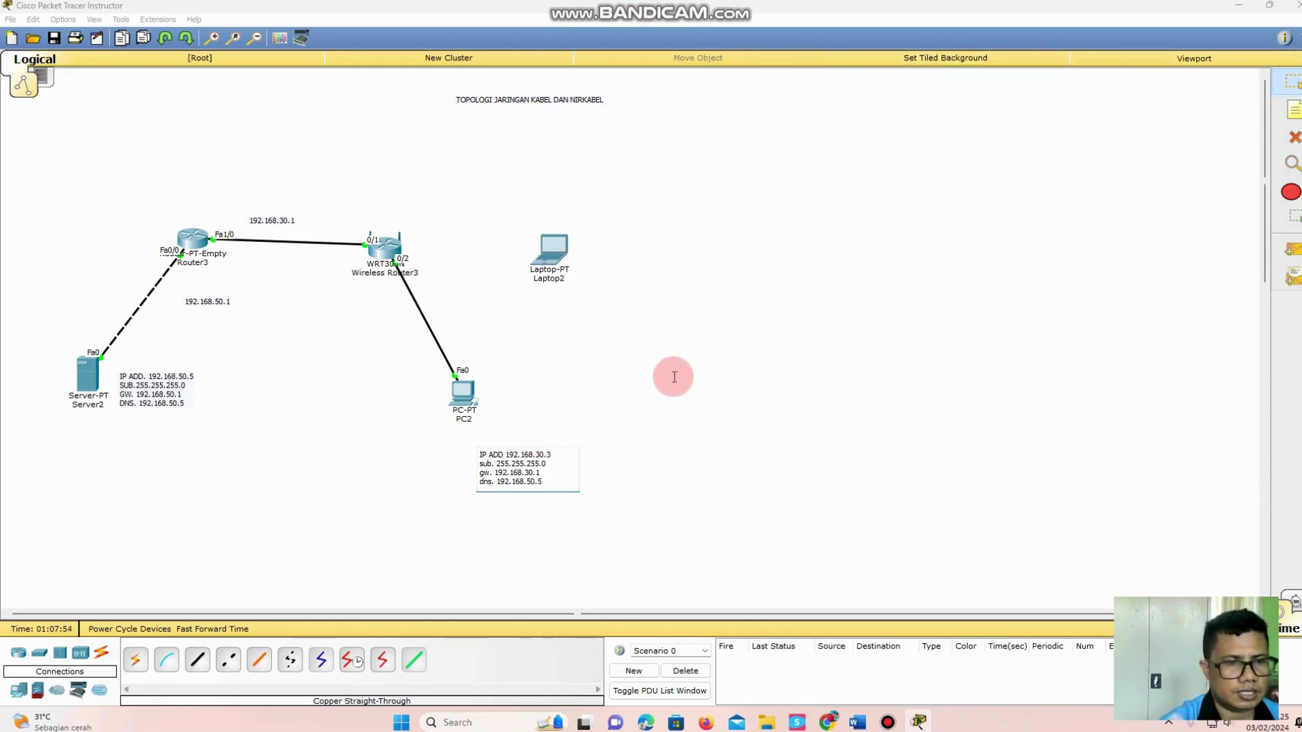
click(468, 351)
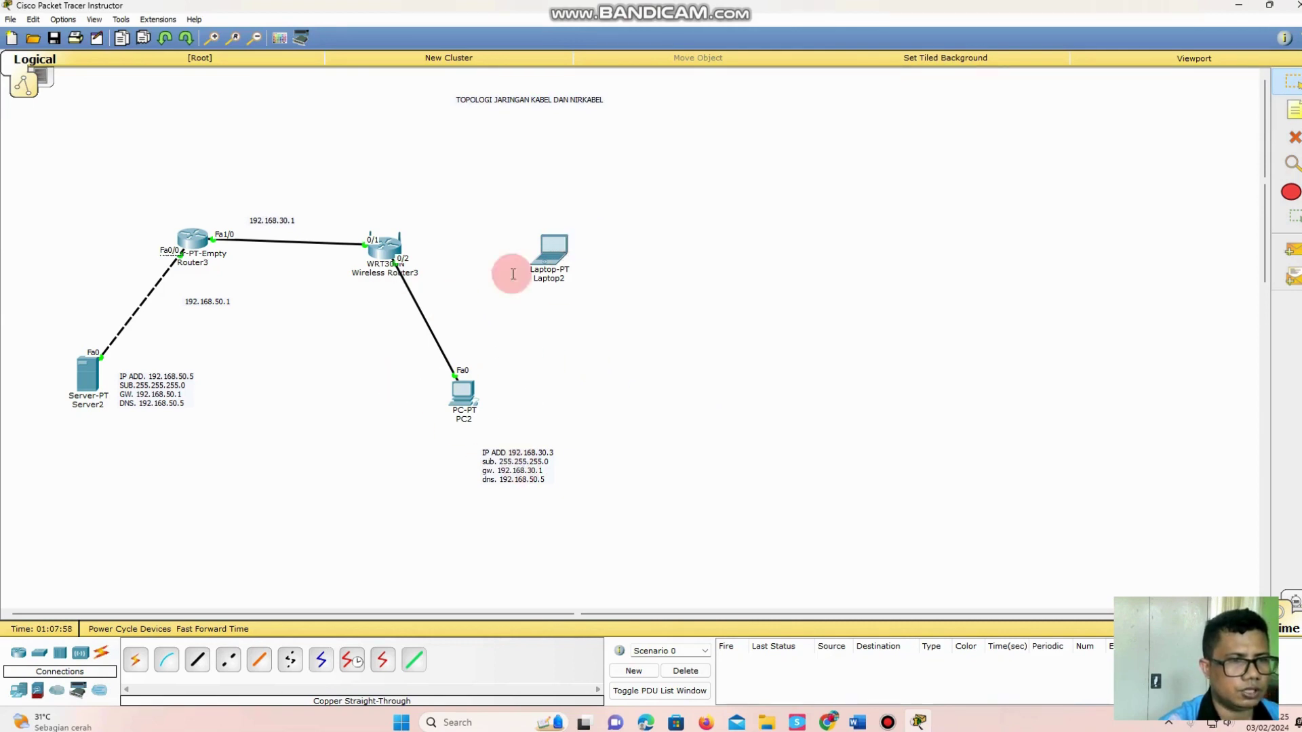
Step: Replace Laptop2's built-in Ethernet module with the WPC300N wireless module and power the laptop back on
click(550, 250)
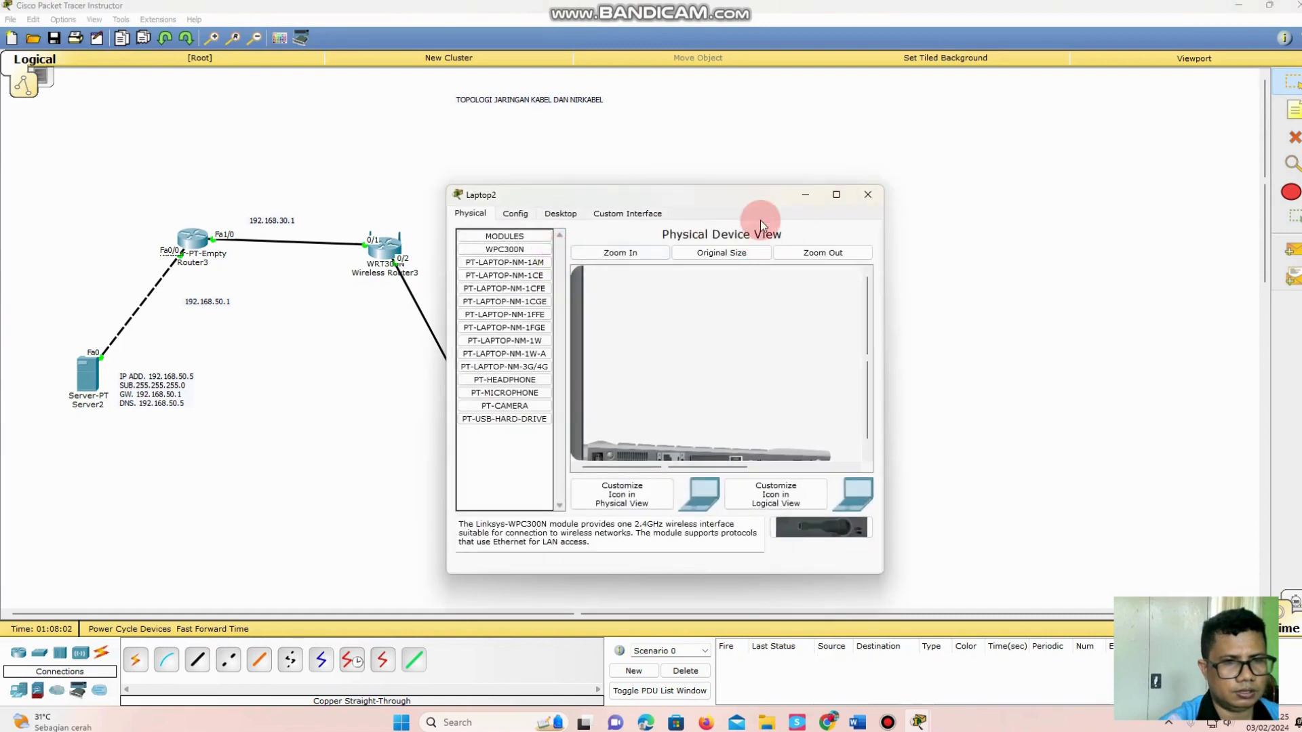
drag(717, 146, 713, 133)
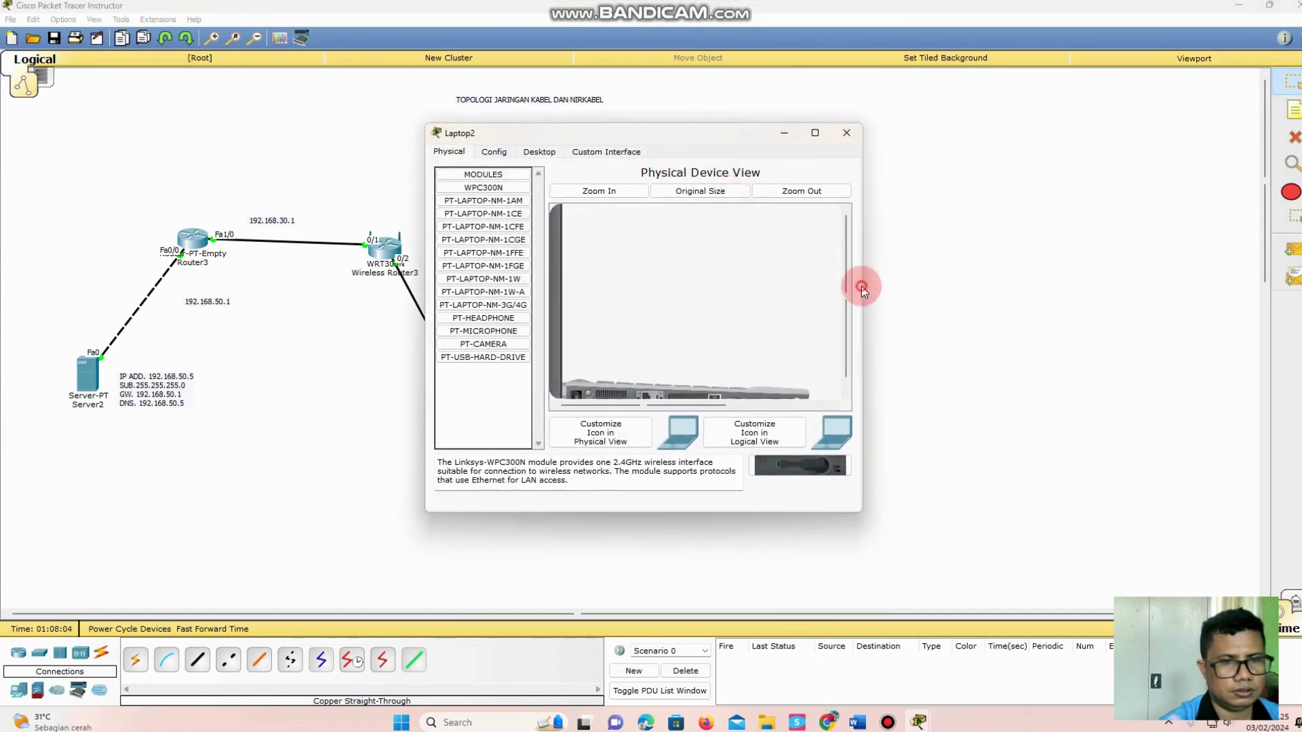
drag(861, 286, 993, 302)
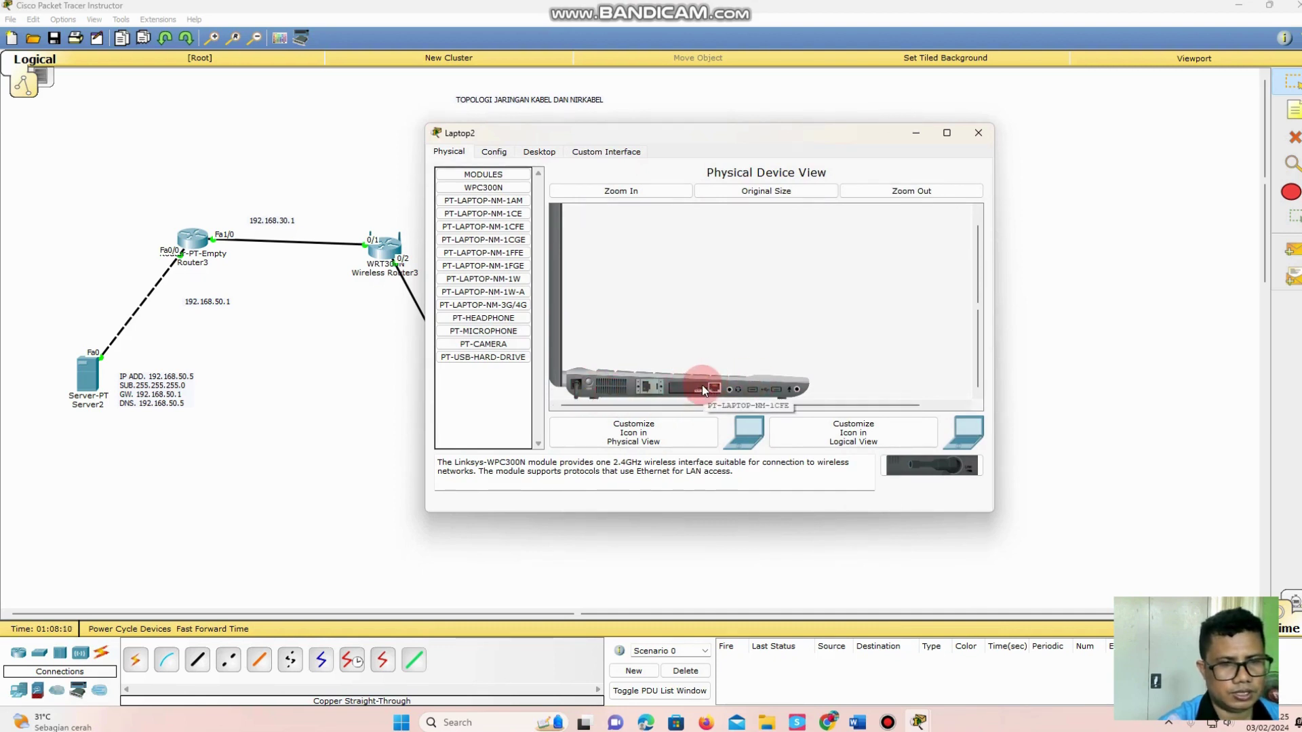
drag(702, 385, 733, 415)
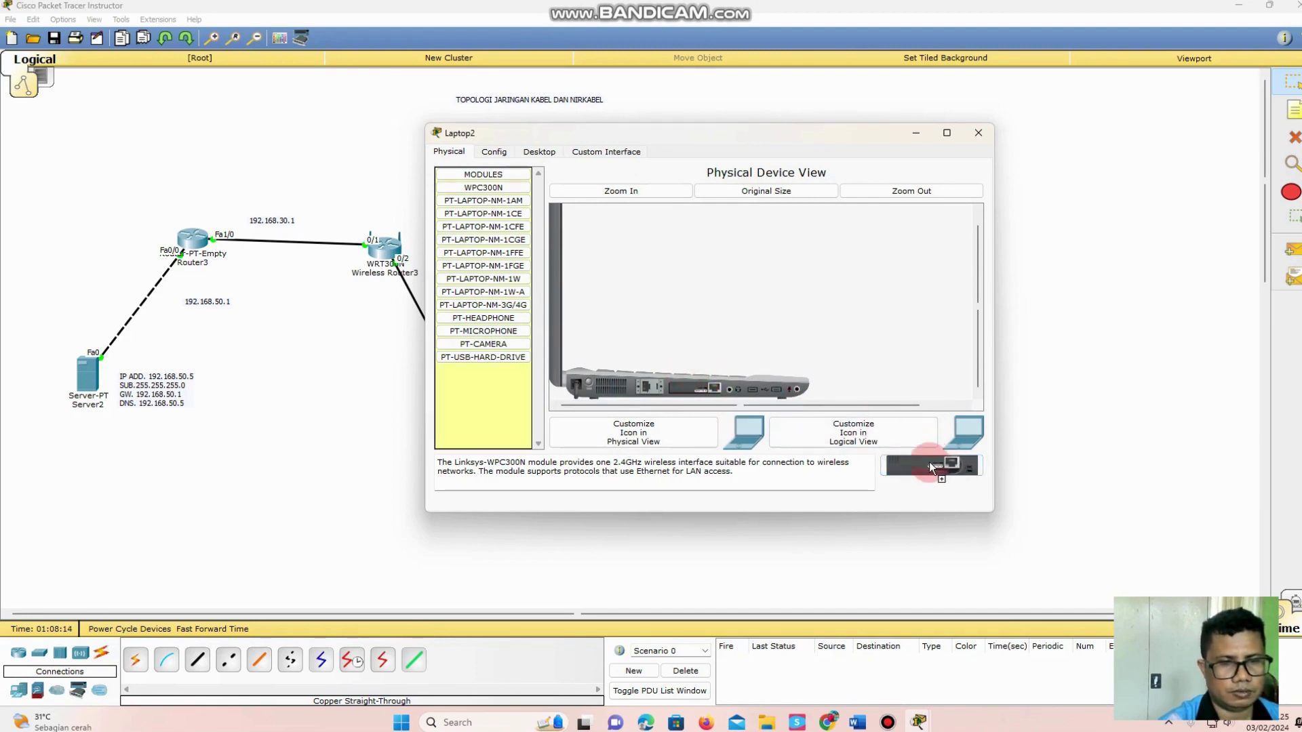
drag(929, 462, 932, 464)
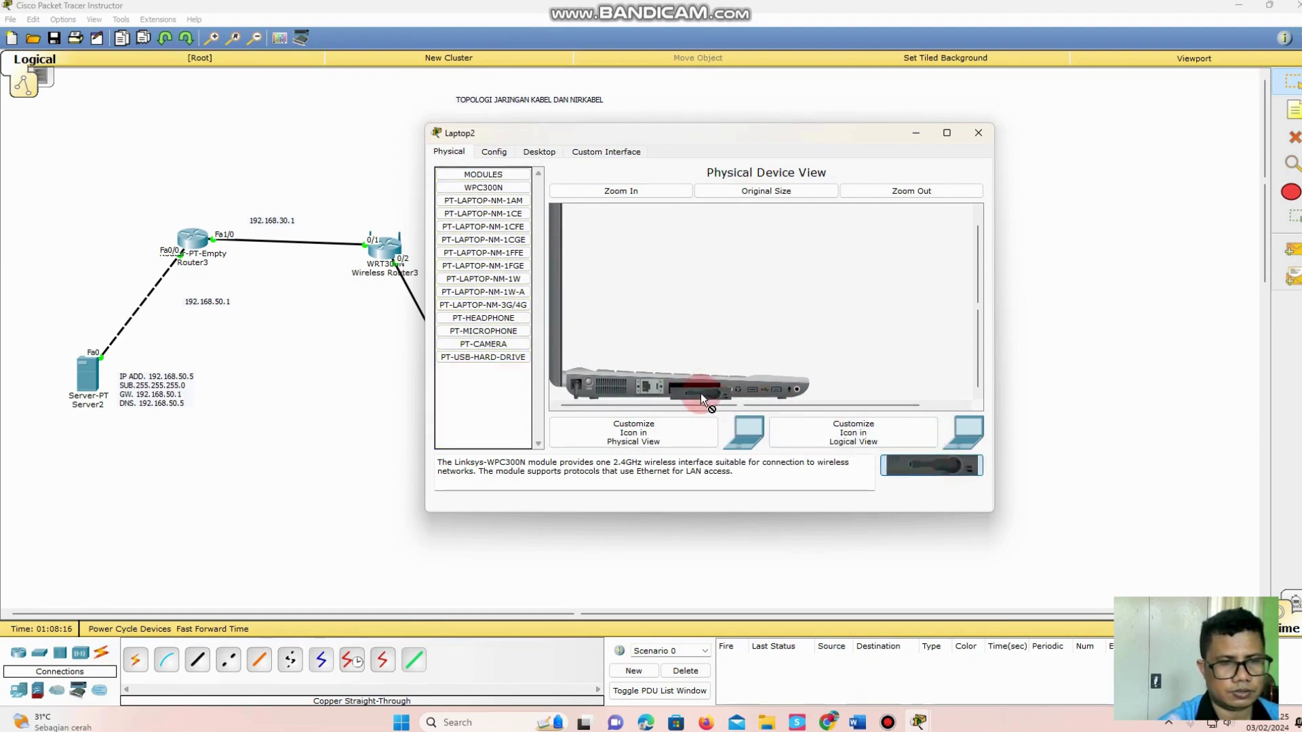
drag(701, 394, 700, 392)
click(617, 399)
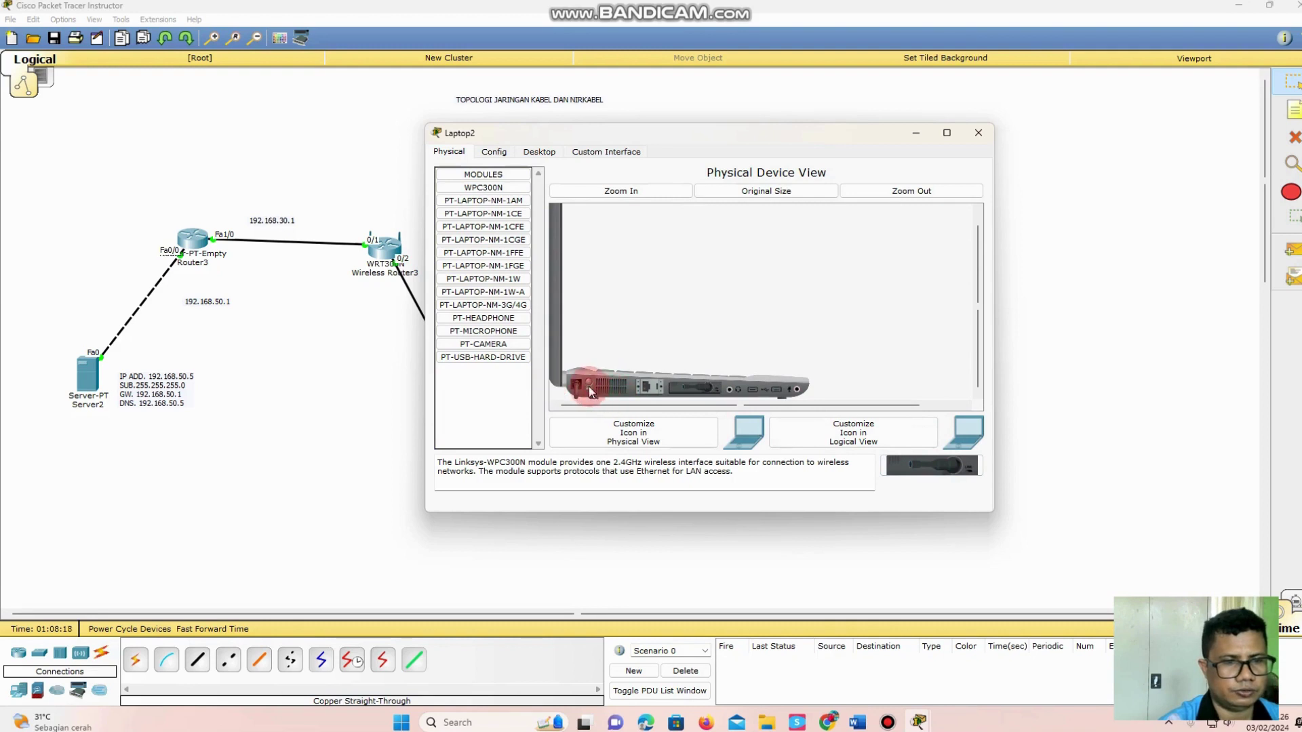
click(715, 409)
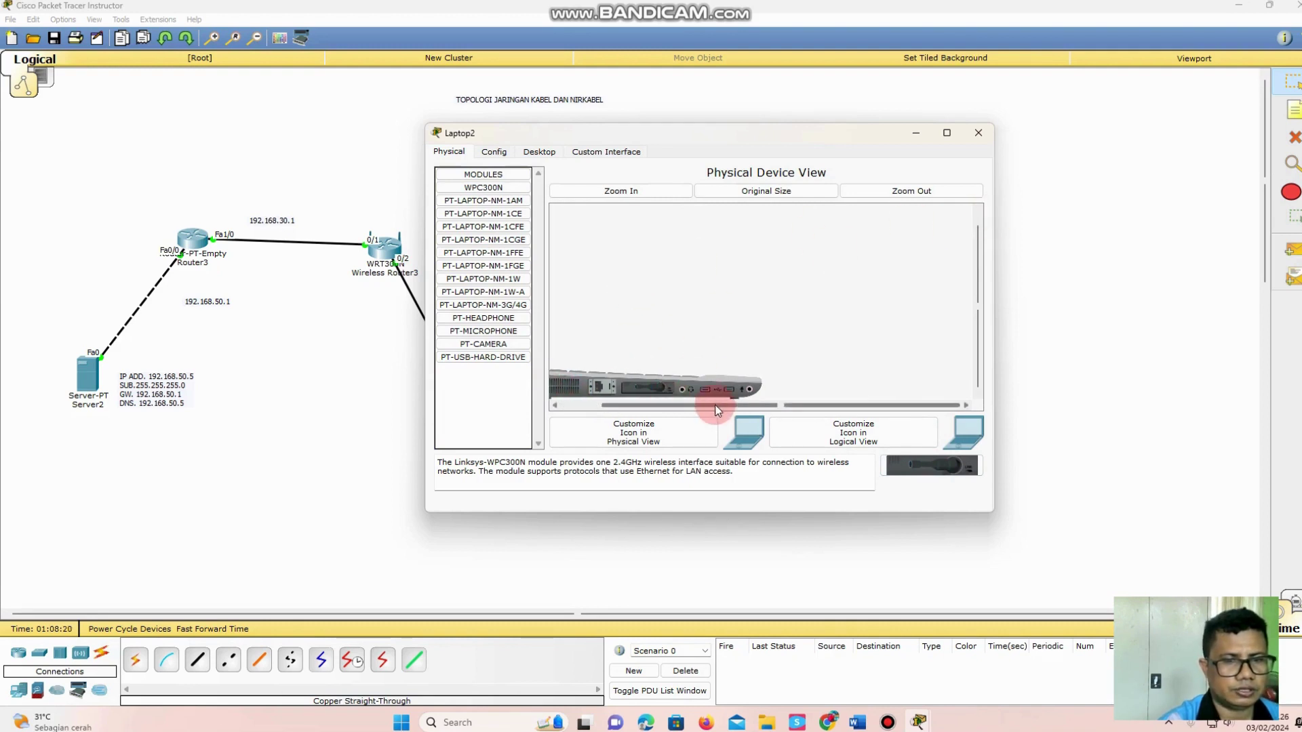
scroll(793, 318, up, 1)
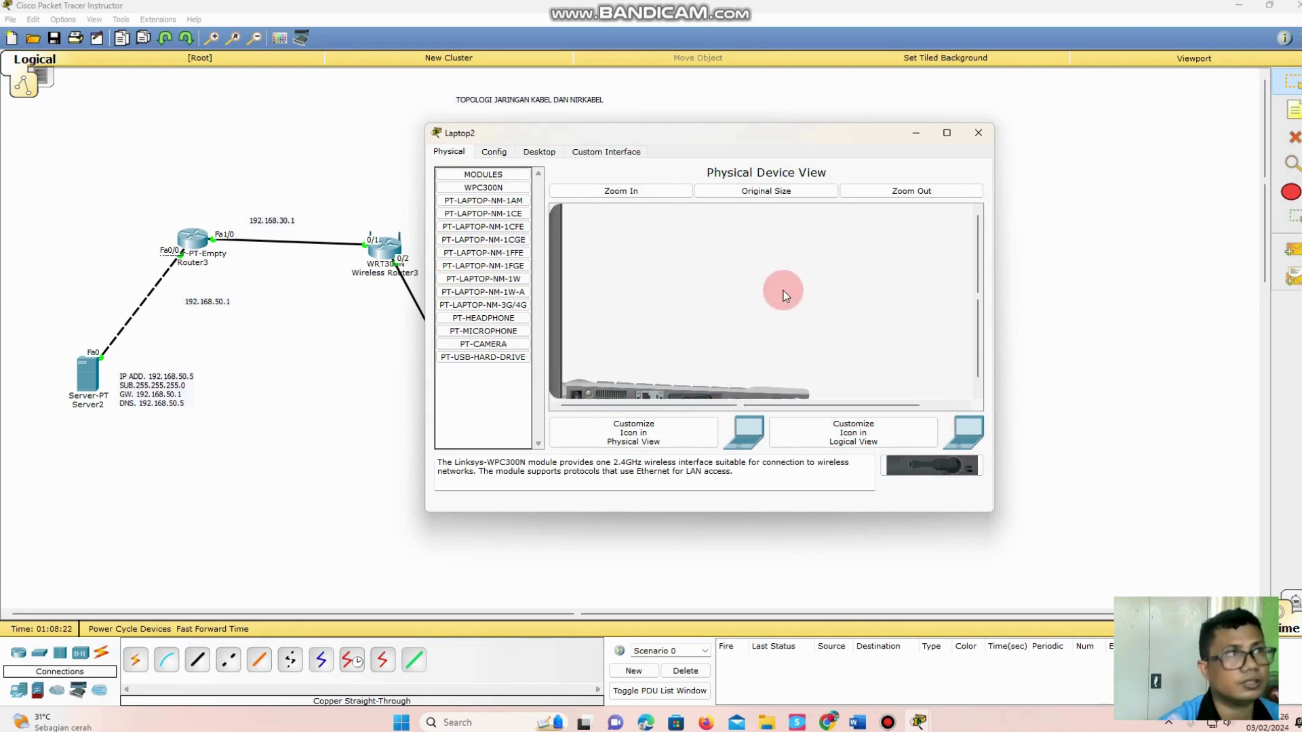
Step: Connect Laptop2 to the ujianLSP wireless network by entering the WPA-Personal pre-shared key, and close its window
click(542, 151)
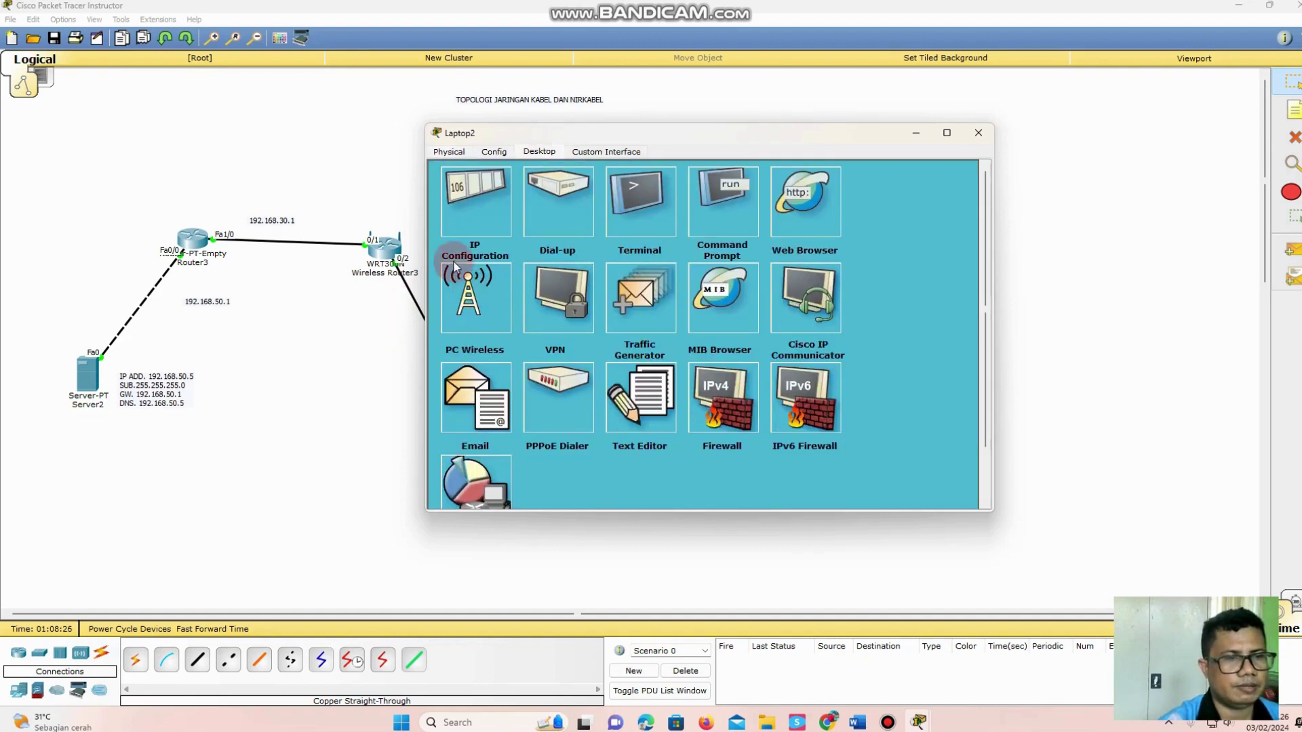
click(459, 307)
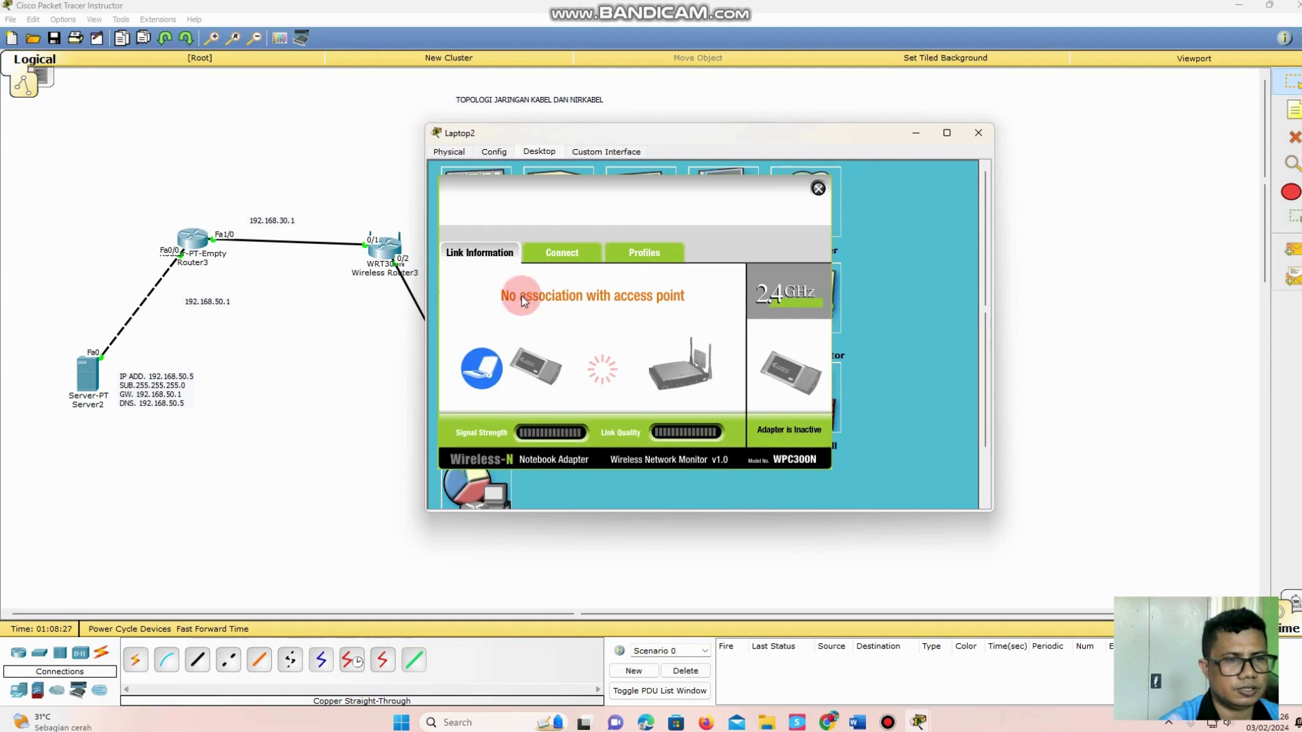
click(550, 258)
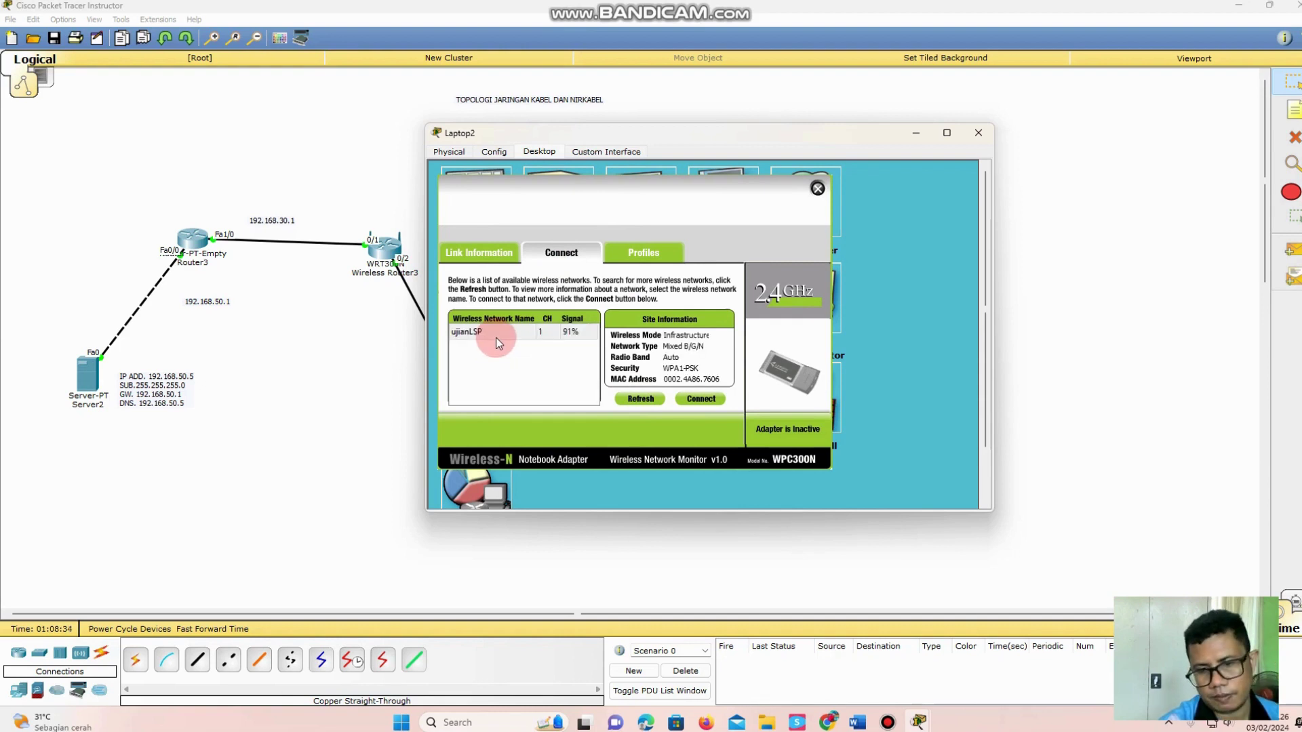
click(490, 335)
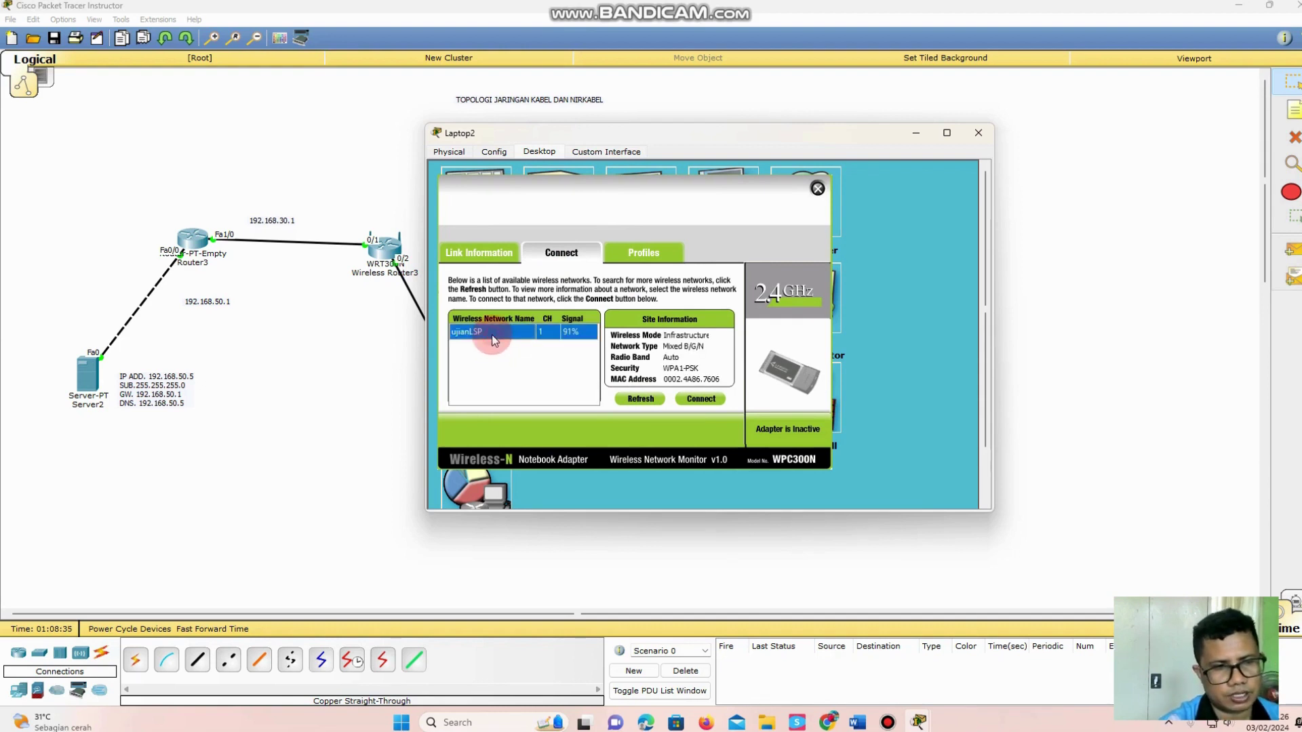
click(696, 401)
click(544, 365)
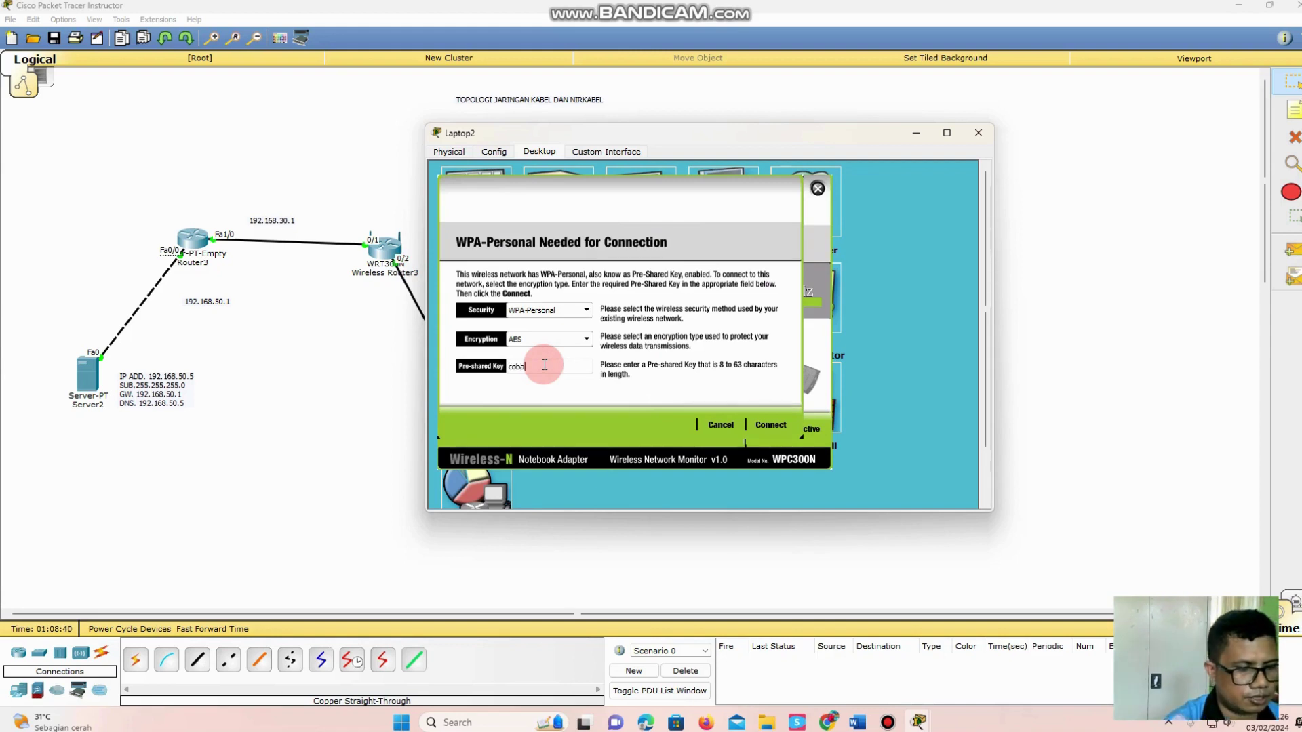
click(767, 426)
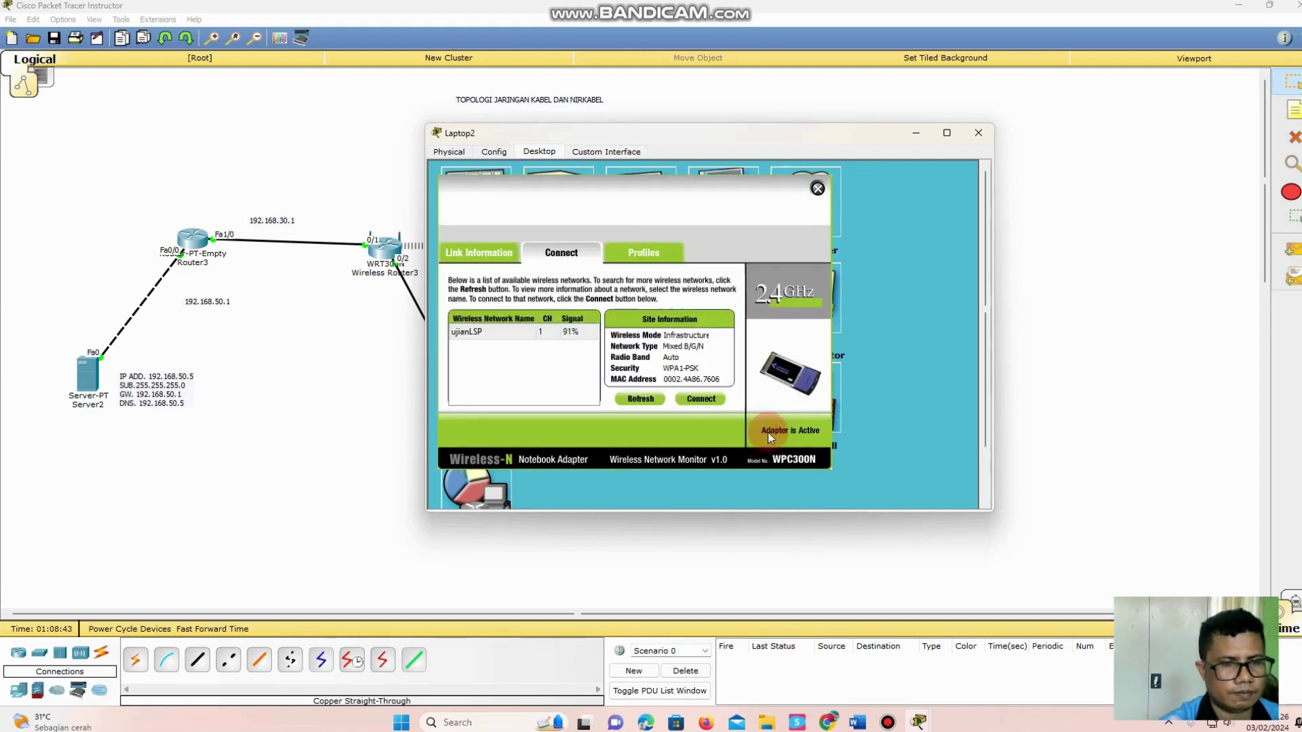
click(817, 189)
click(978, 133)
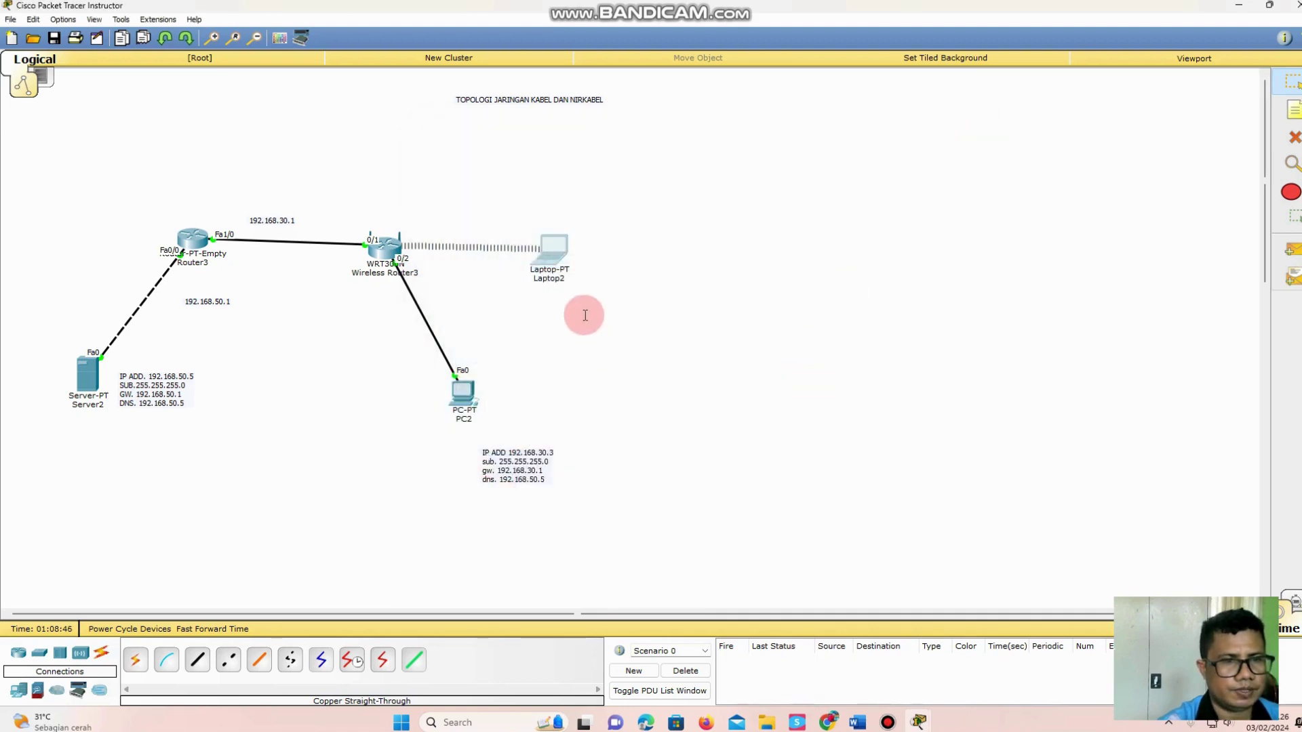
Step: Check the addressing Laptop2 receives through DHCP in its IP configuration, and close its window
click(560, 260)
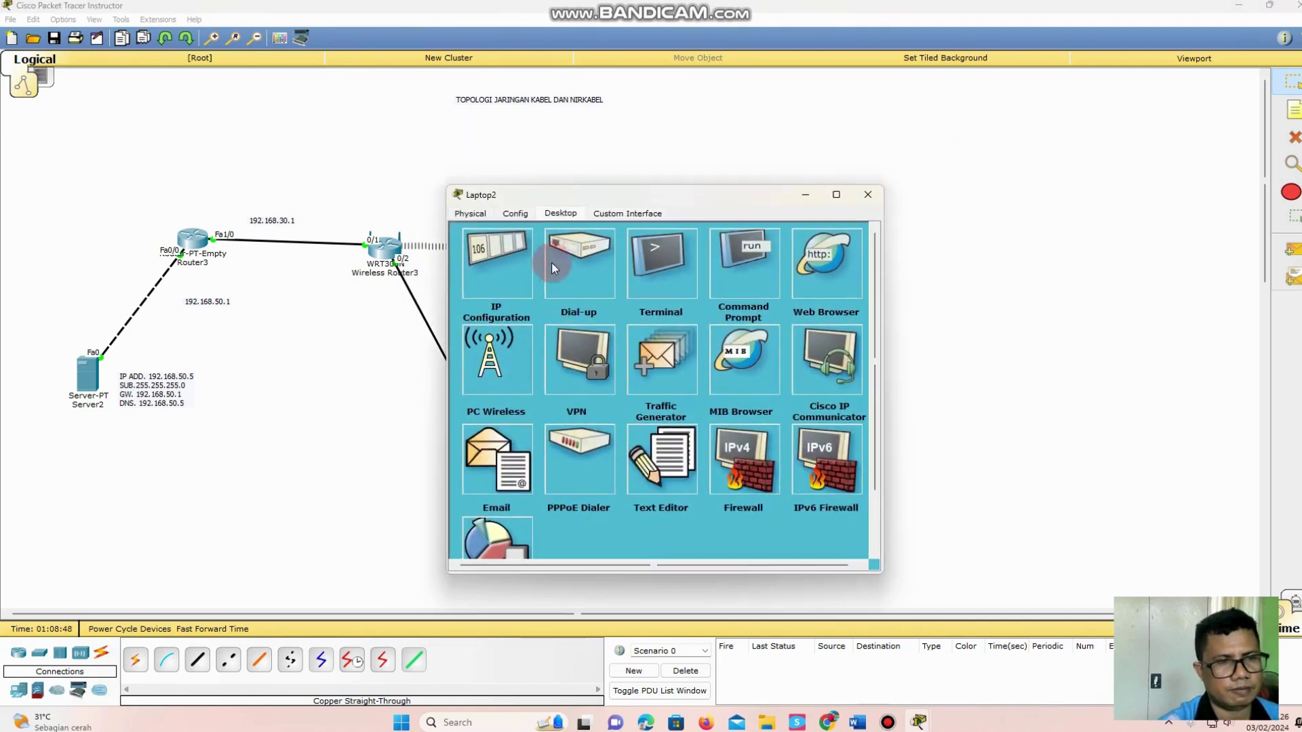
click(518, 251)
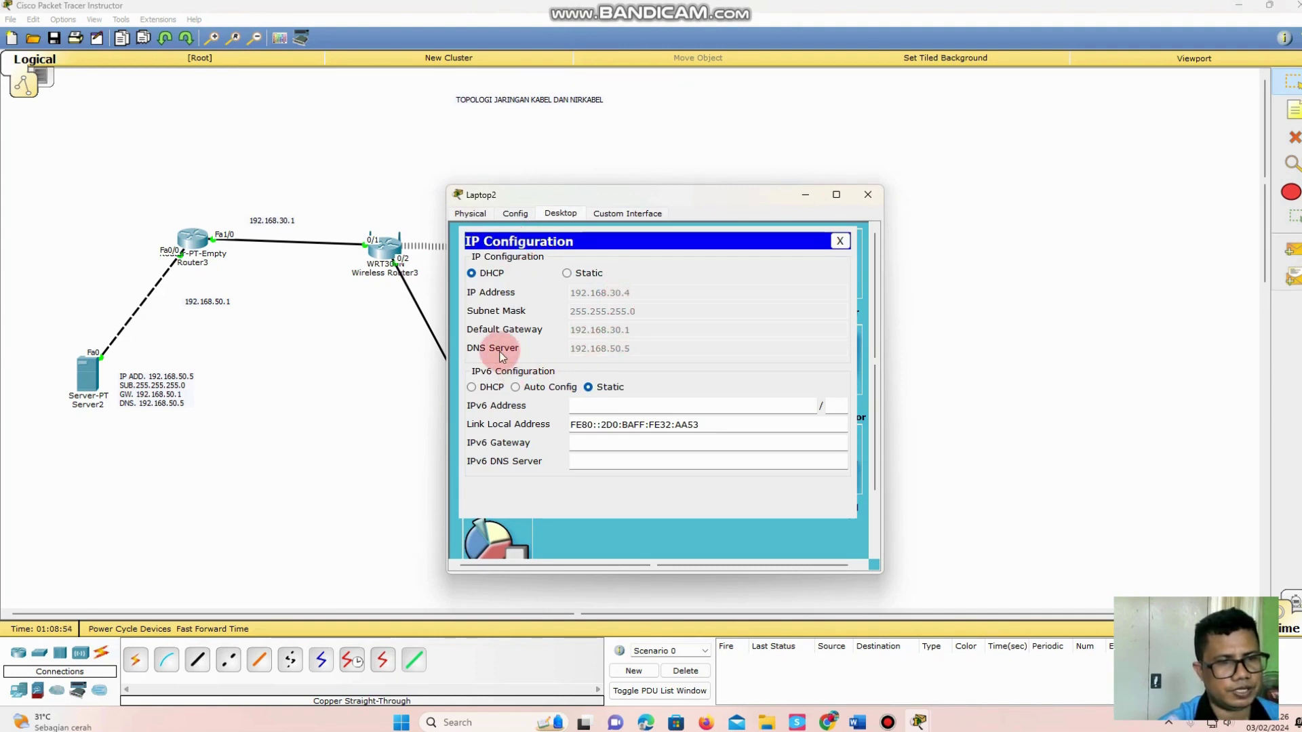
click(840, 242)
click(867, 194)
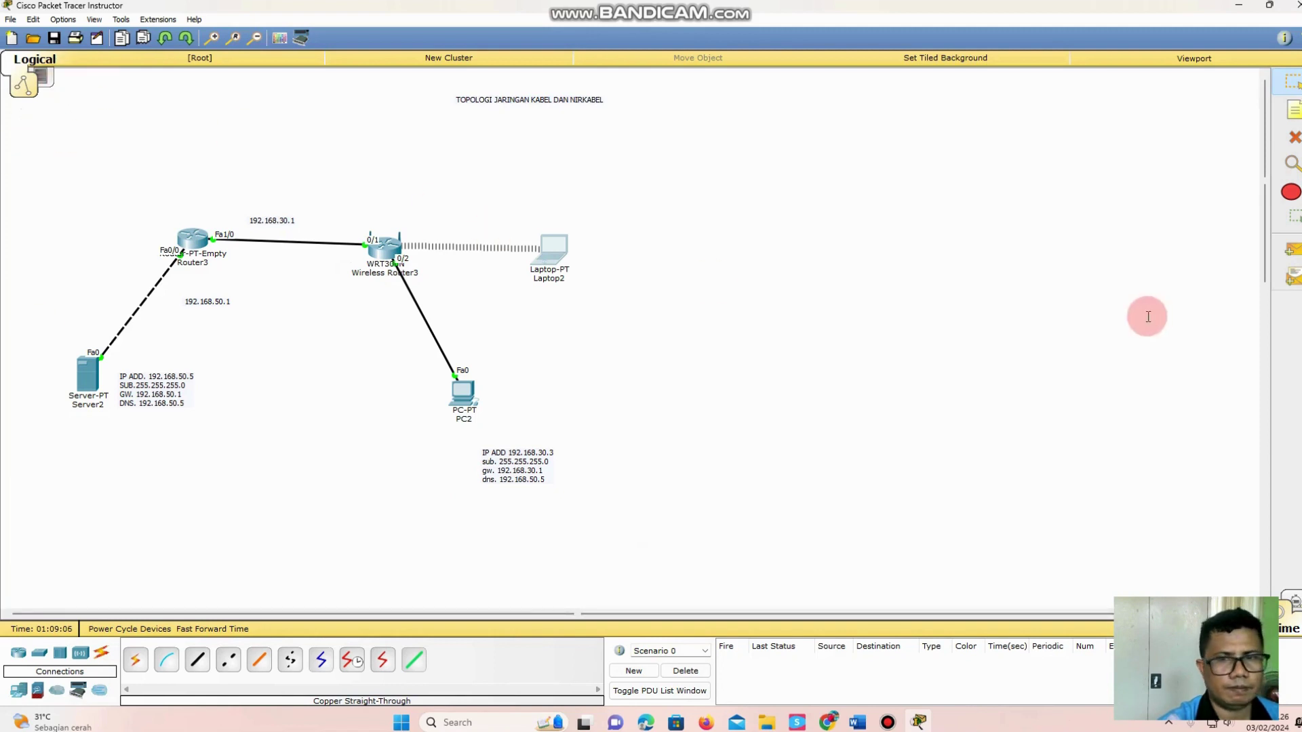
Step: Test connectivity by sending a simple PDU from PC2 to Wireless Router3 and another from PC2 to Laptop2
click(1293, 251)
click(462, 393)
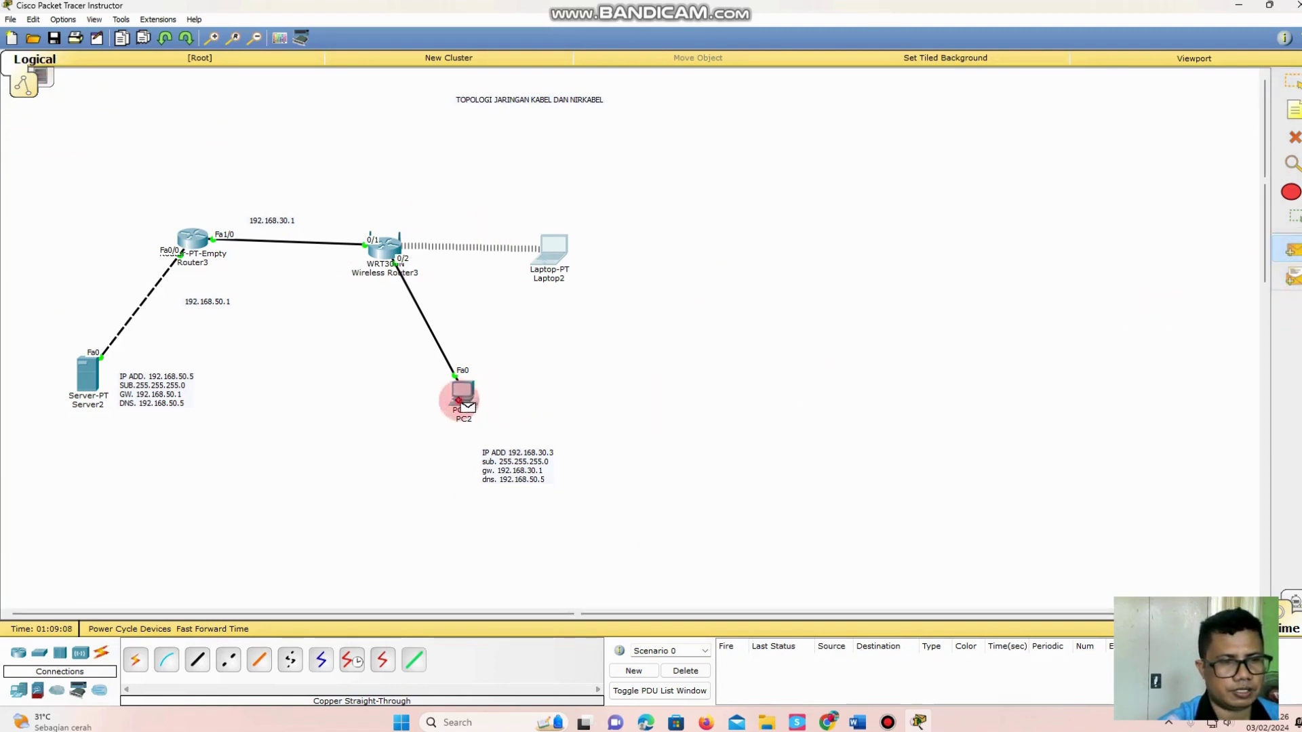
click(387, 258)
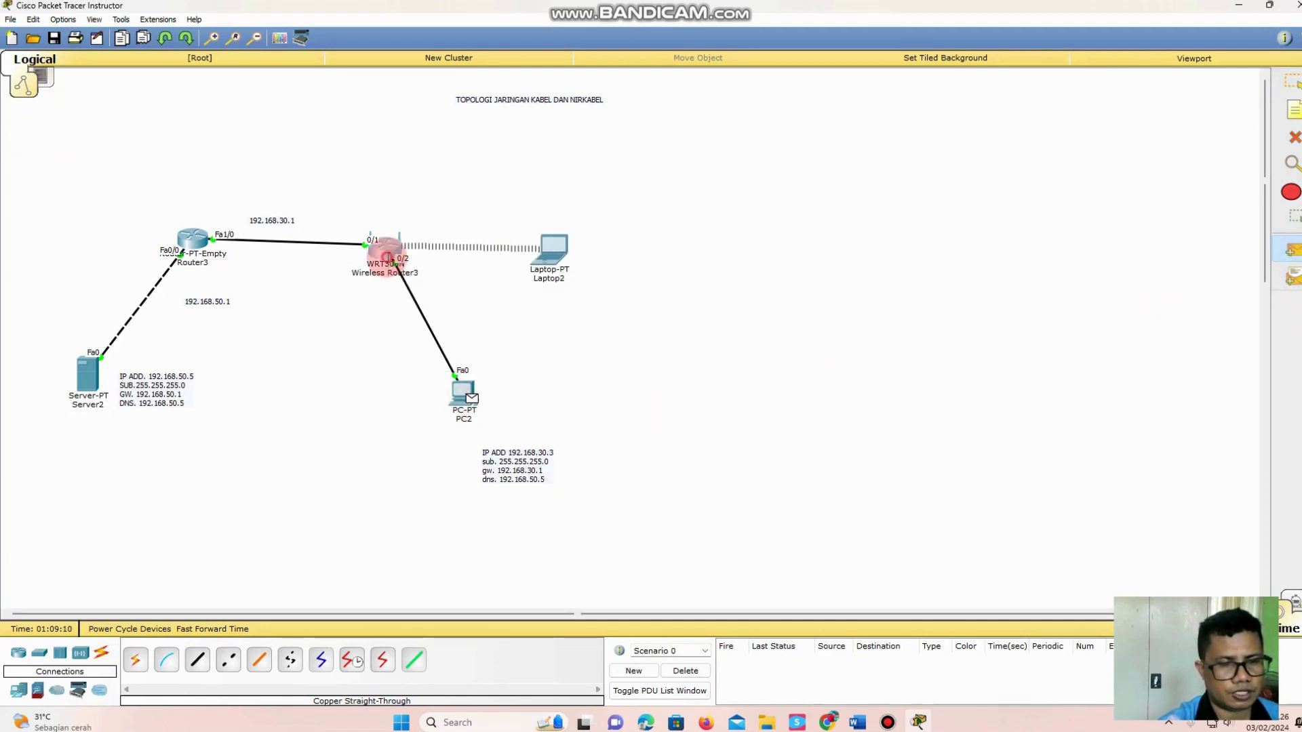
click(1291, 253)
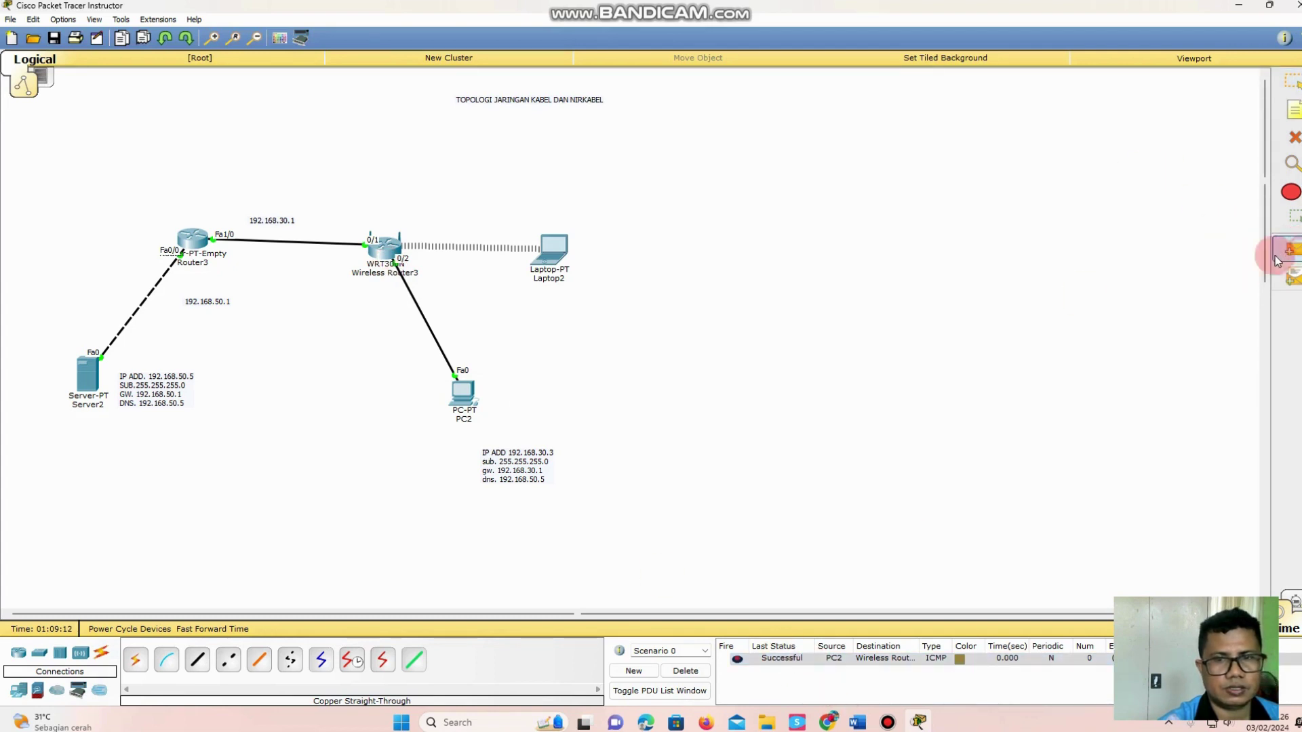
click(461, 393)
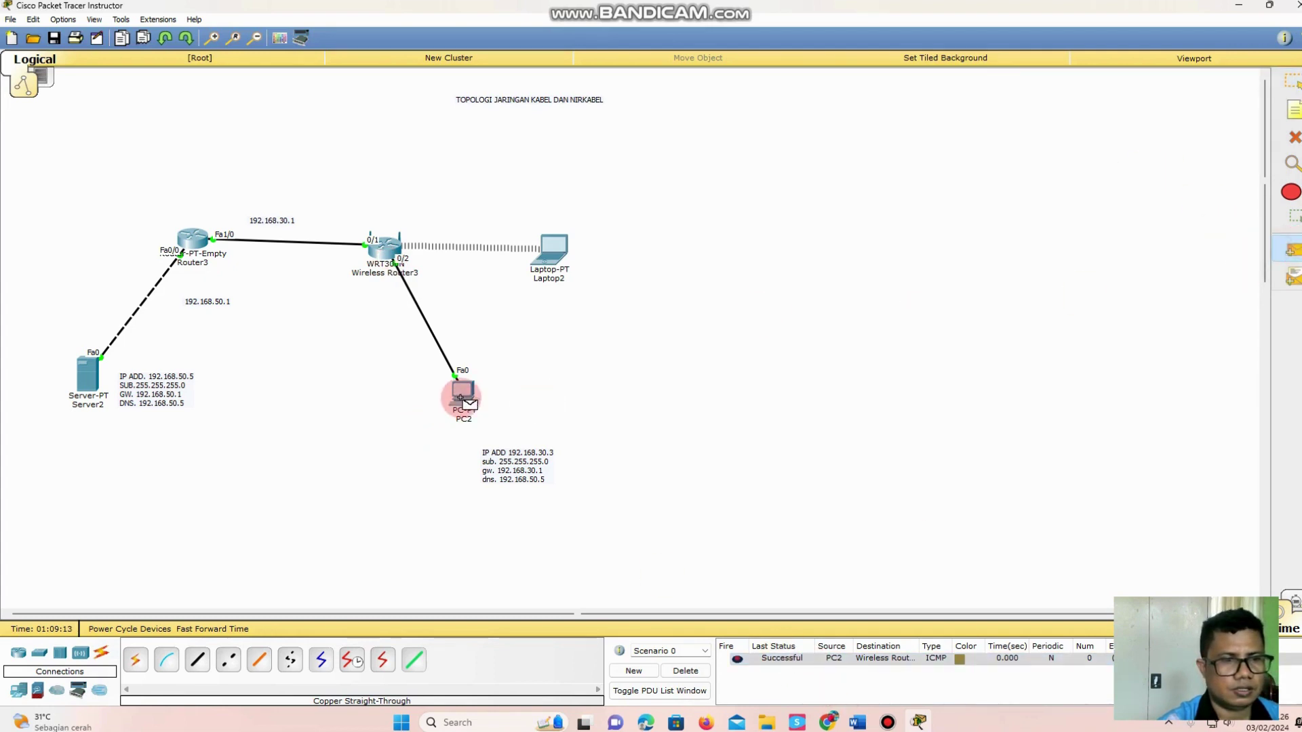
click(547, 262)
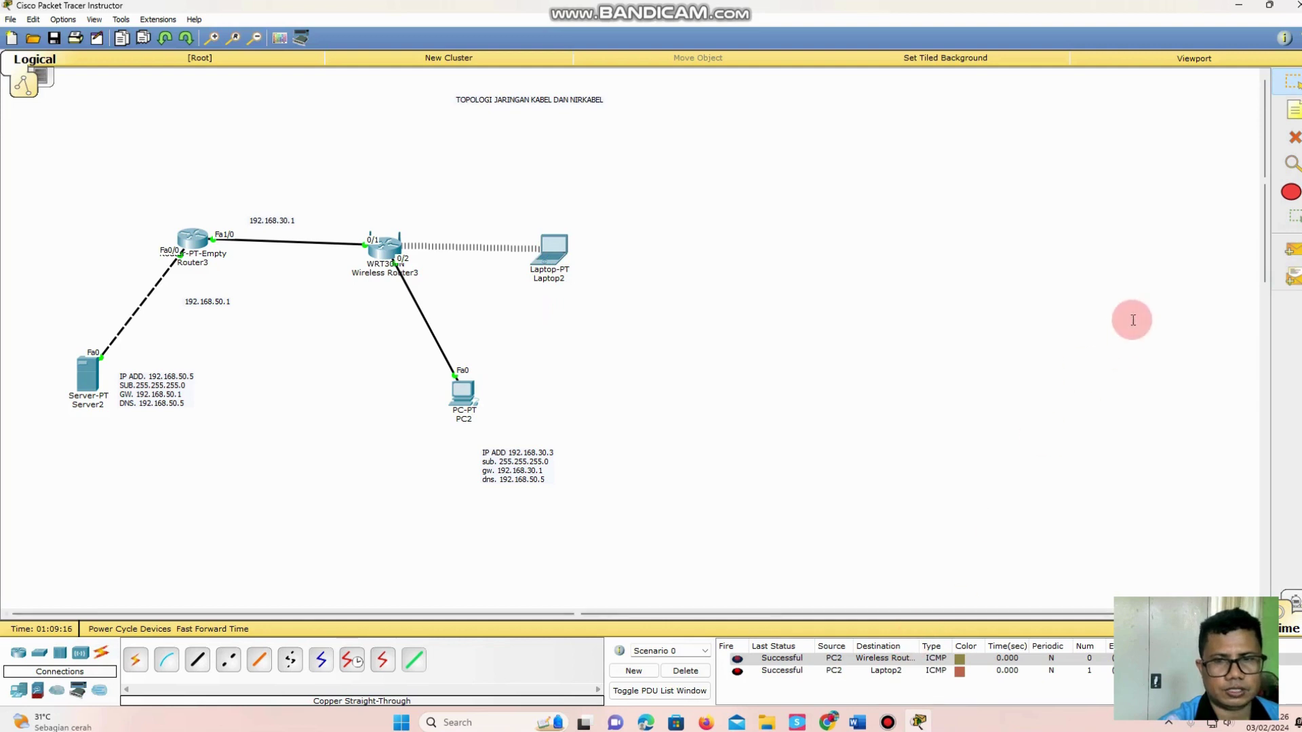
Step: Delete the current scenario's PDU results and send a simple PDU from PC2 to Server2 twice
click(684, 671)
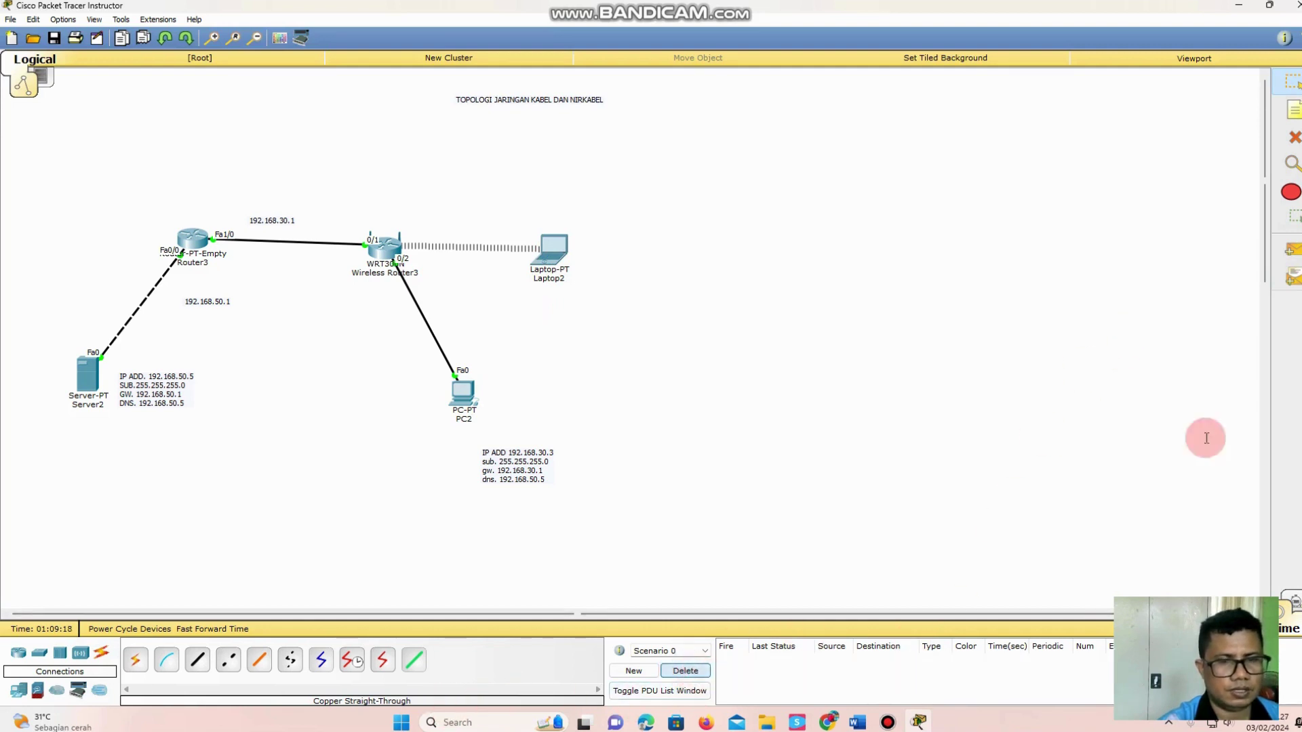
click(1296, 263)
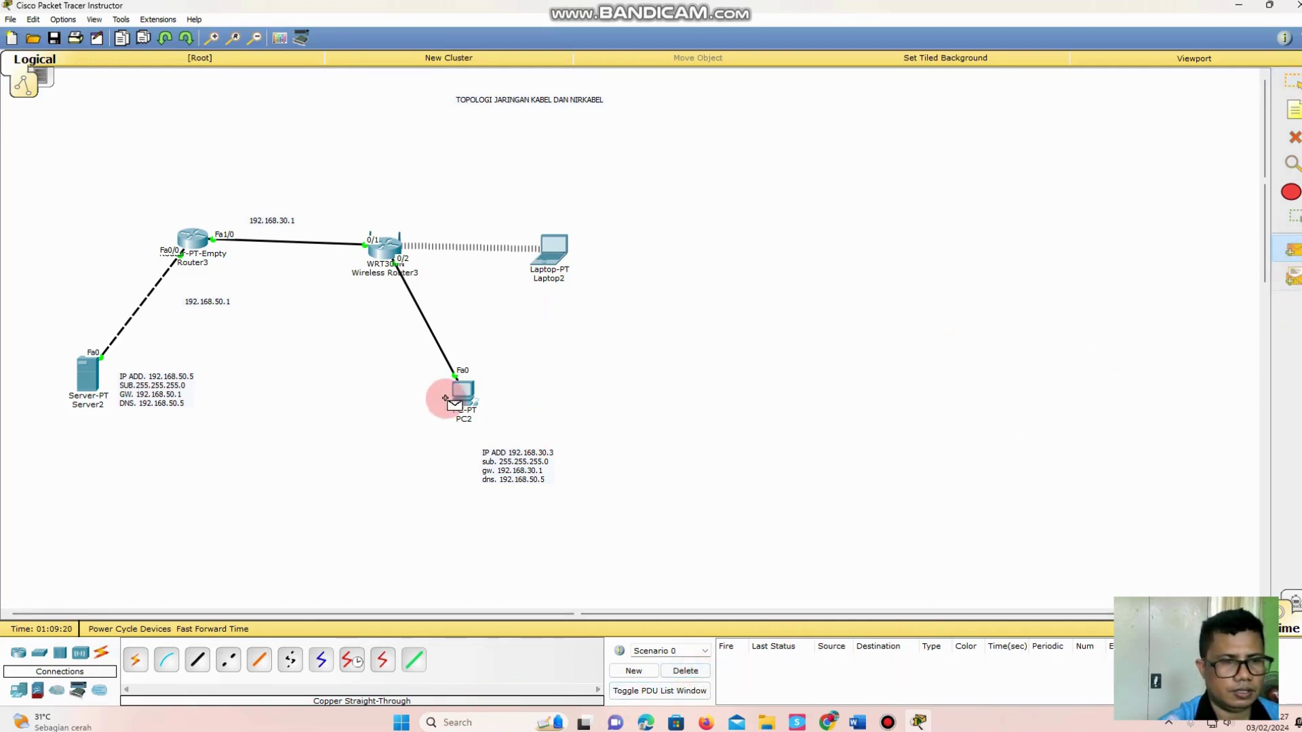
click(461, 392)
click(88, 372)
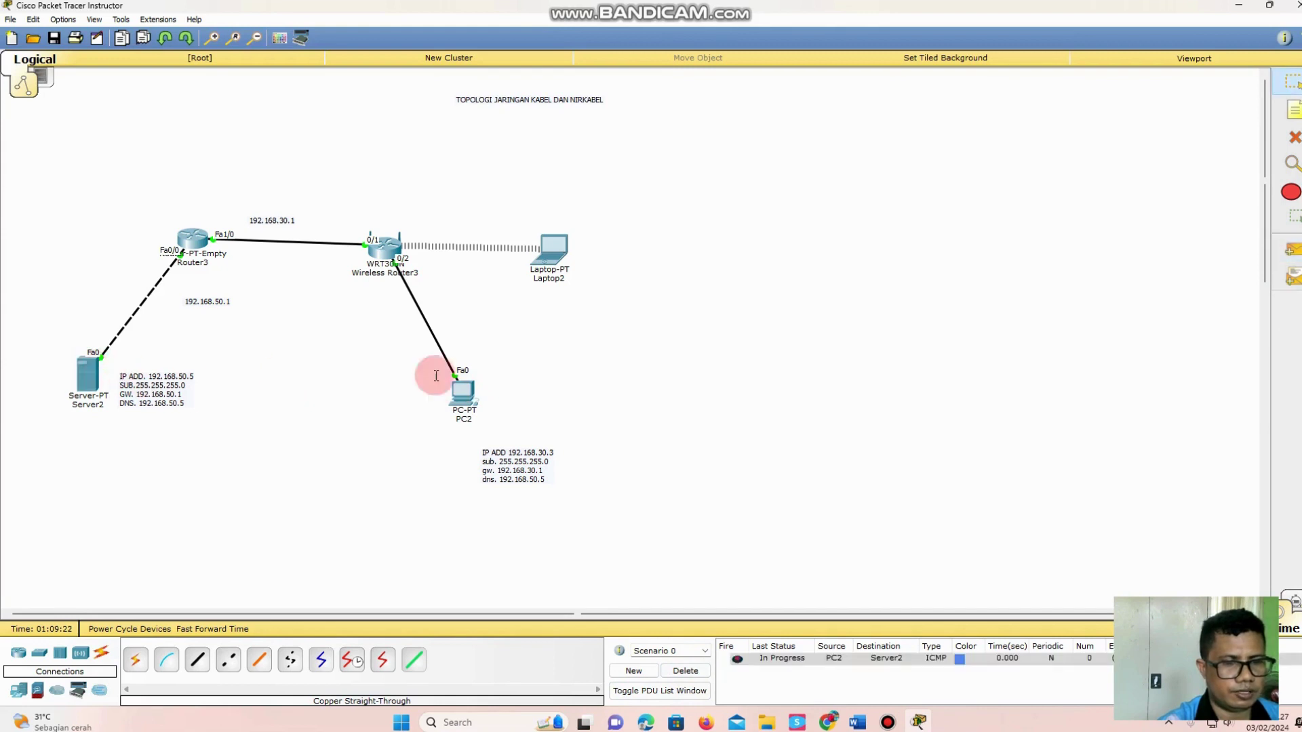
click(1292, 250)
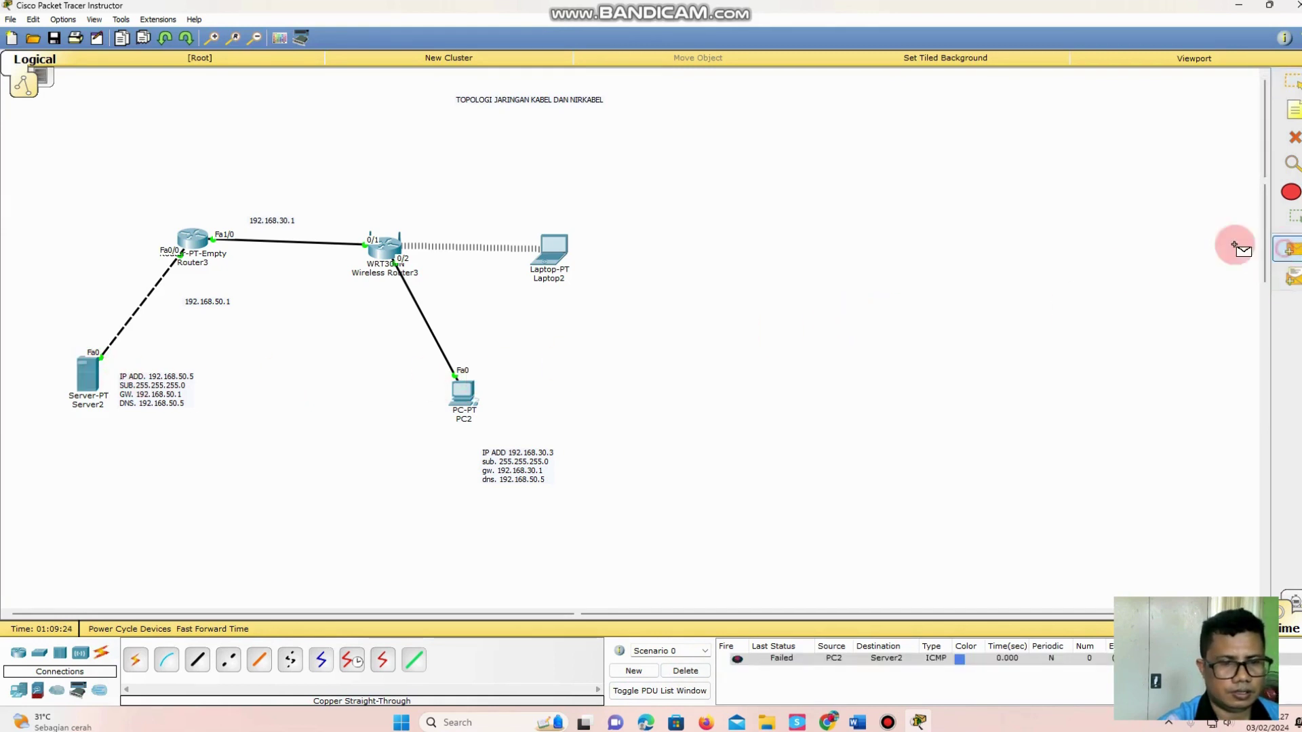
click(461, 400)
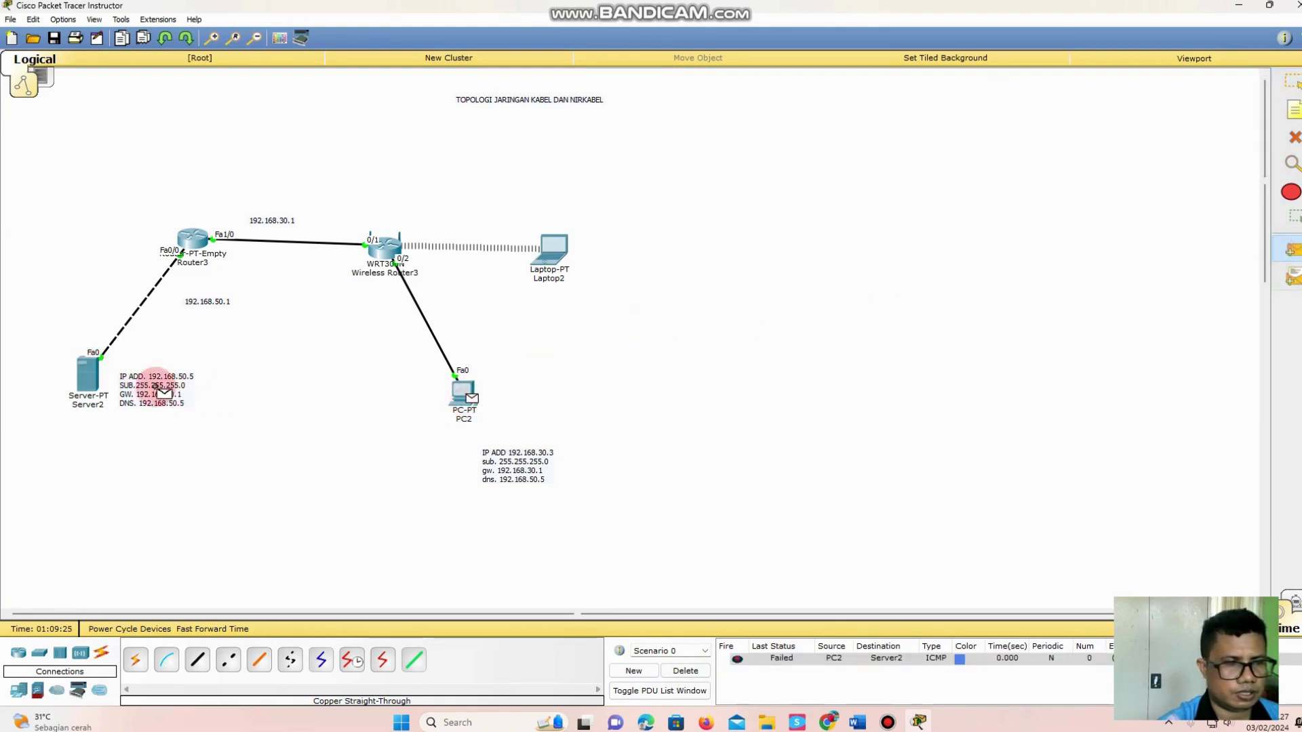
click(87, 375)
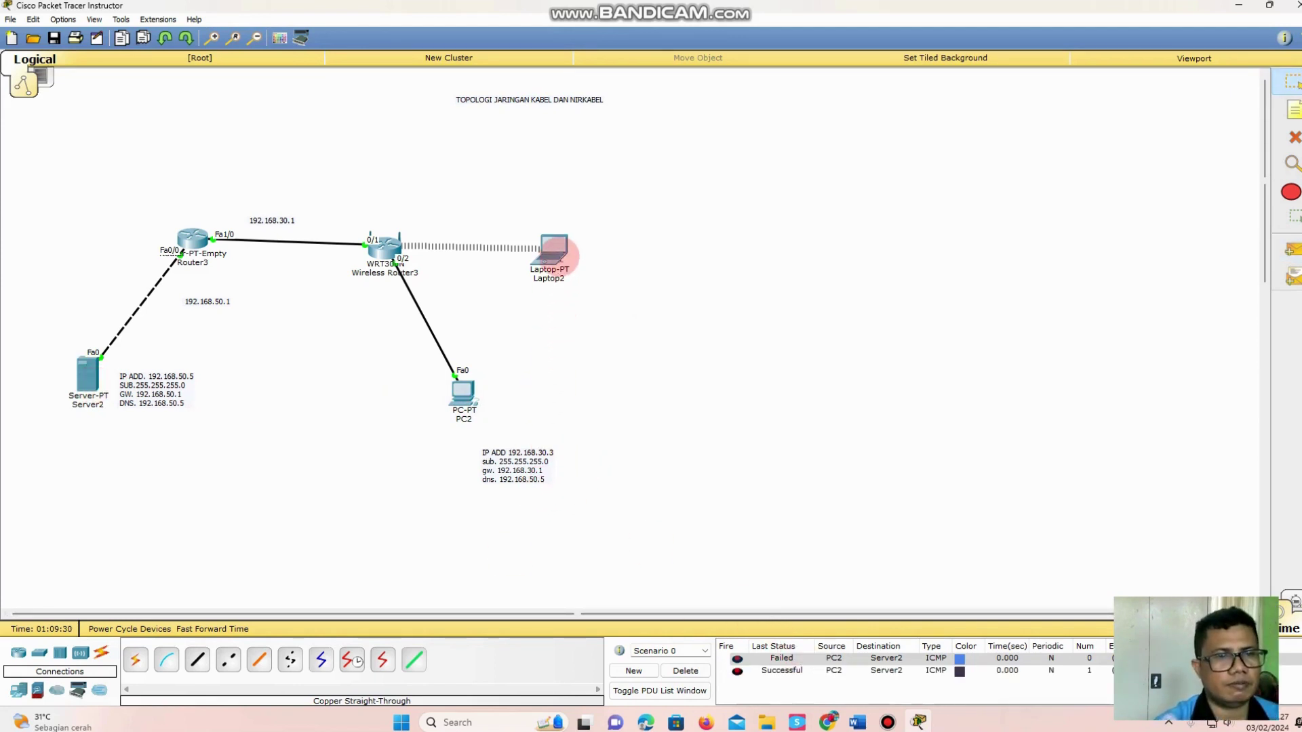
Step: Check the domain name record in Server2's DNS service, and close its window
click(551, 254)
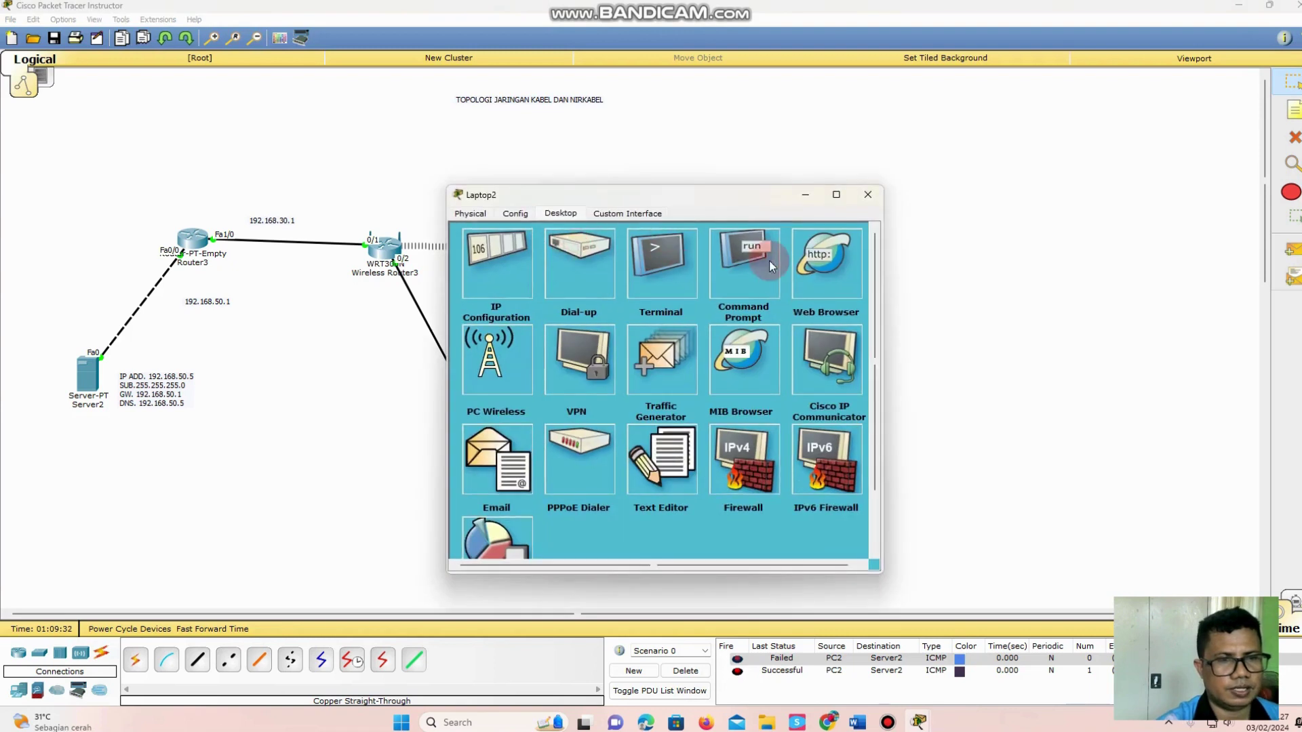
click(865, 198)
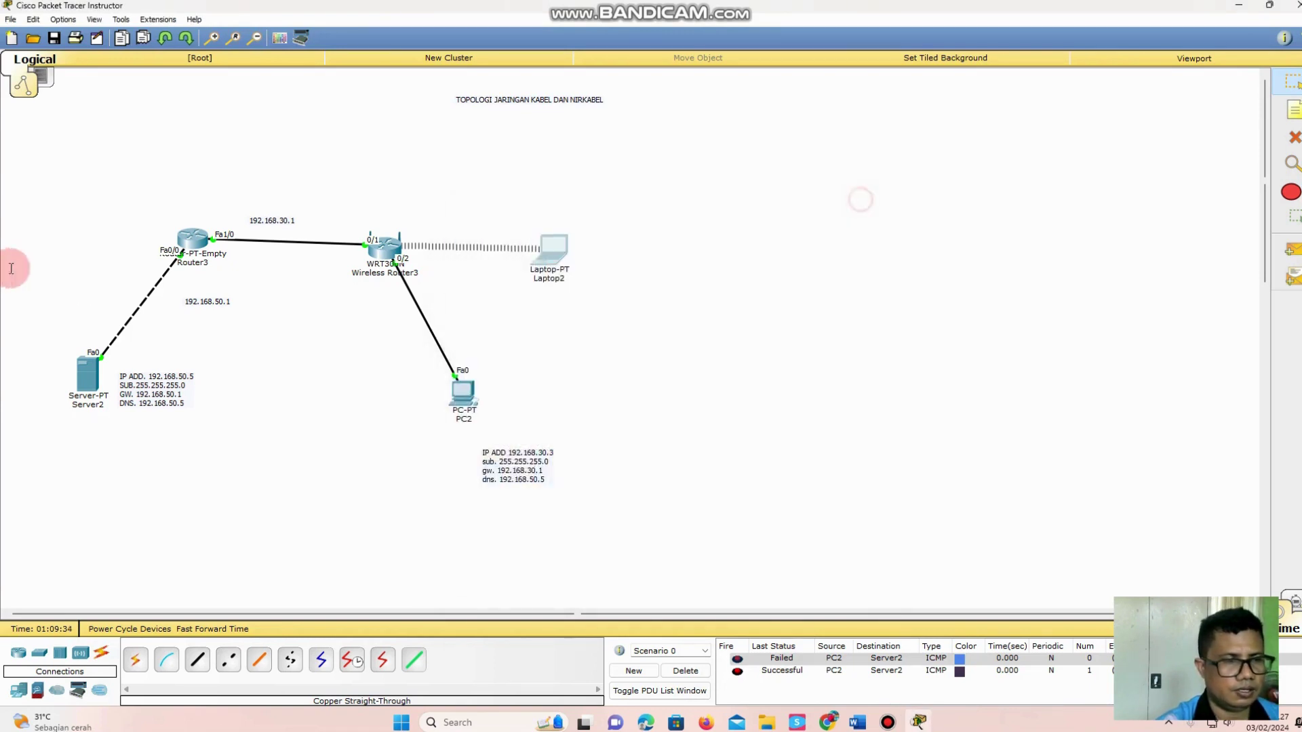
click(91, 380)
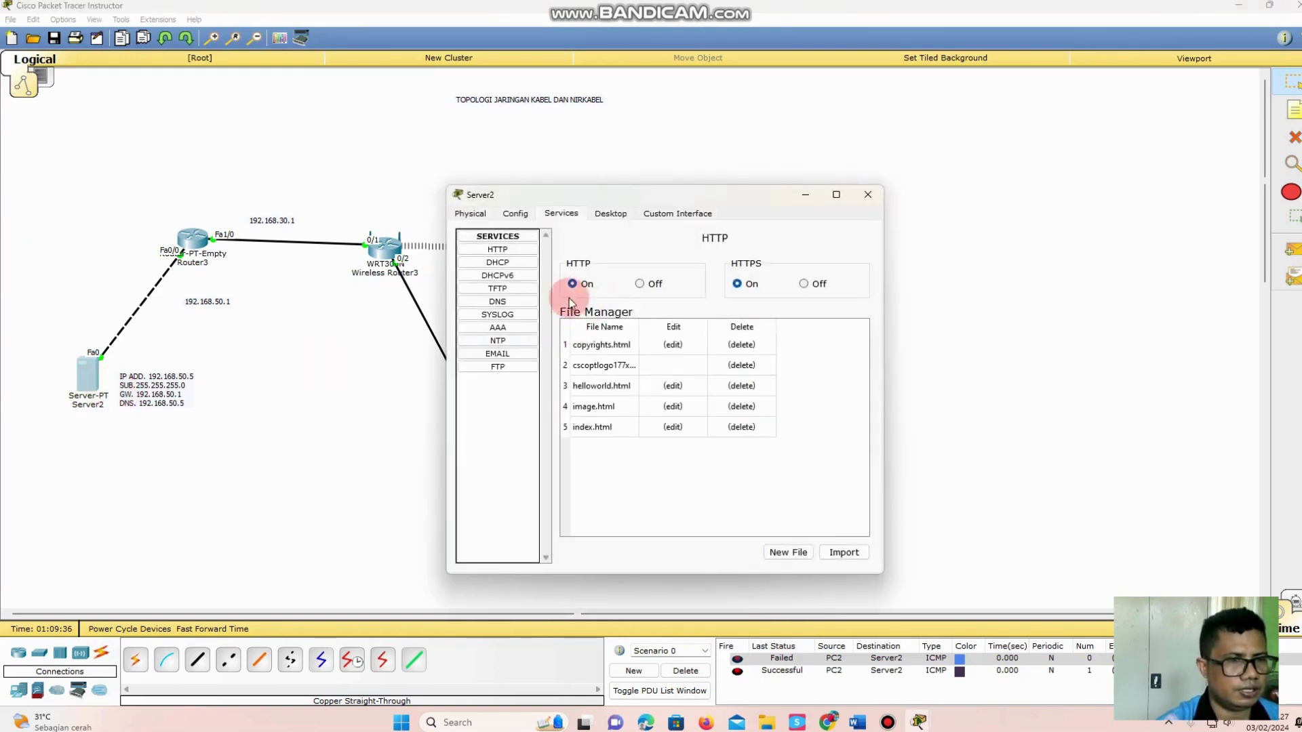
click(499, 302)
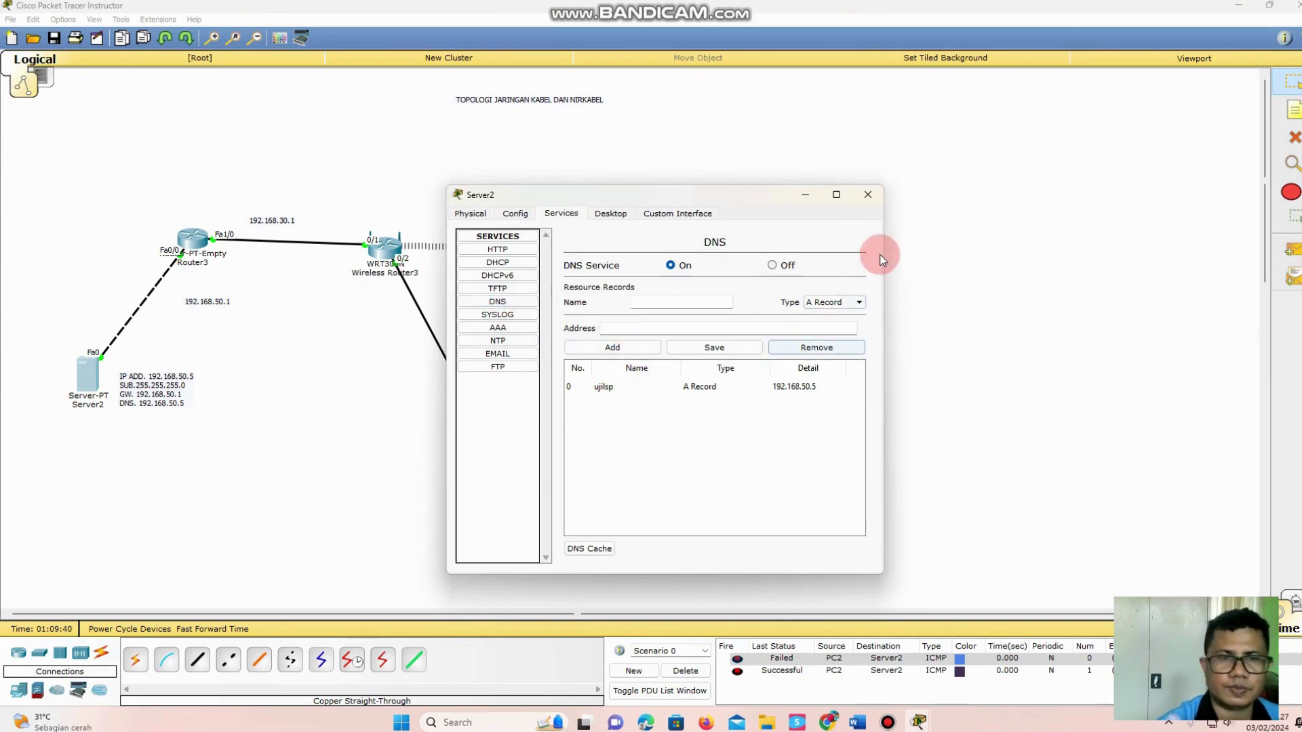
click(867, 195)
Step: Load the ujilsp site in Laptop2's web browser to test the server's web page, and close the laptop's window
click(553, 252)
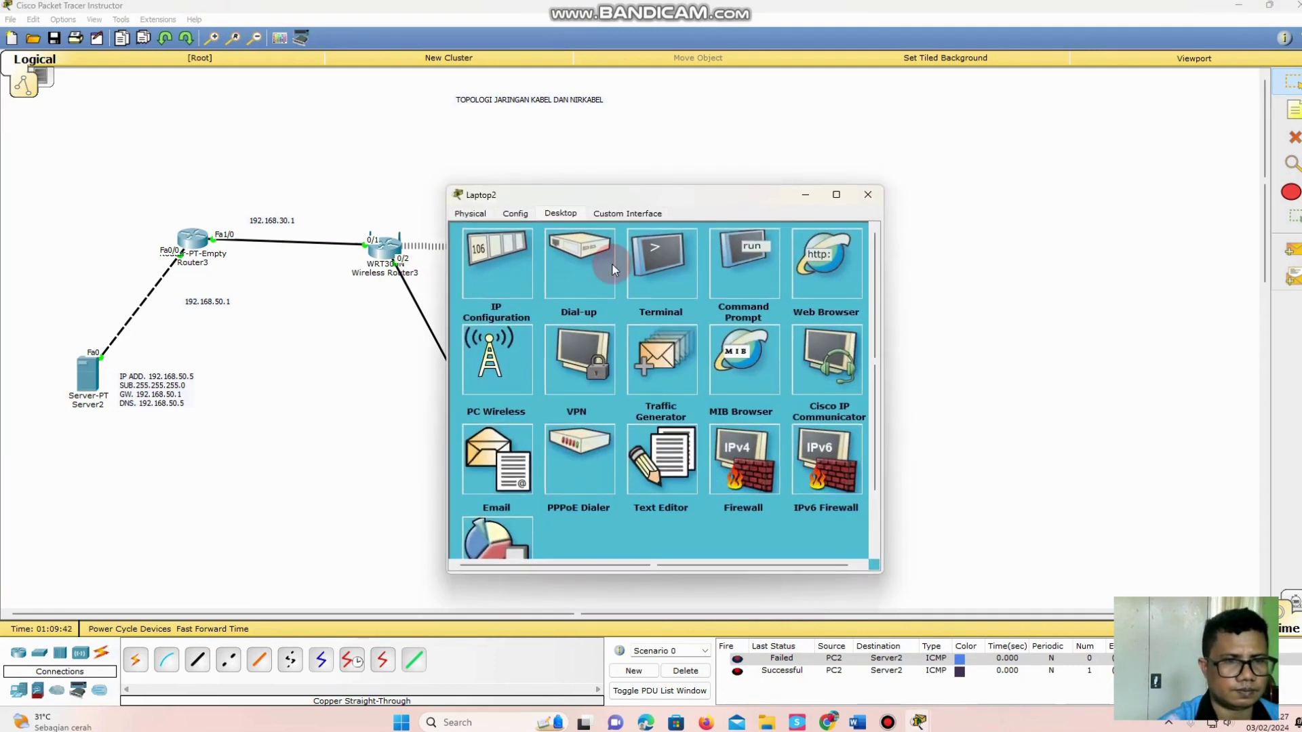
click(822, 261)
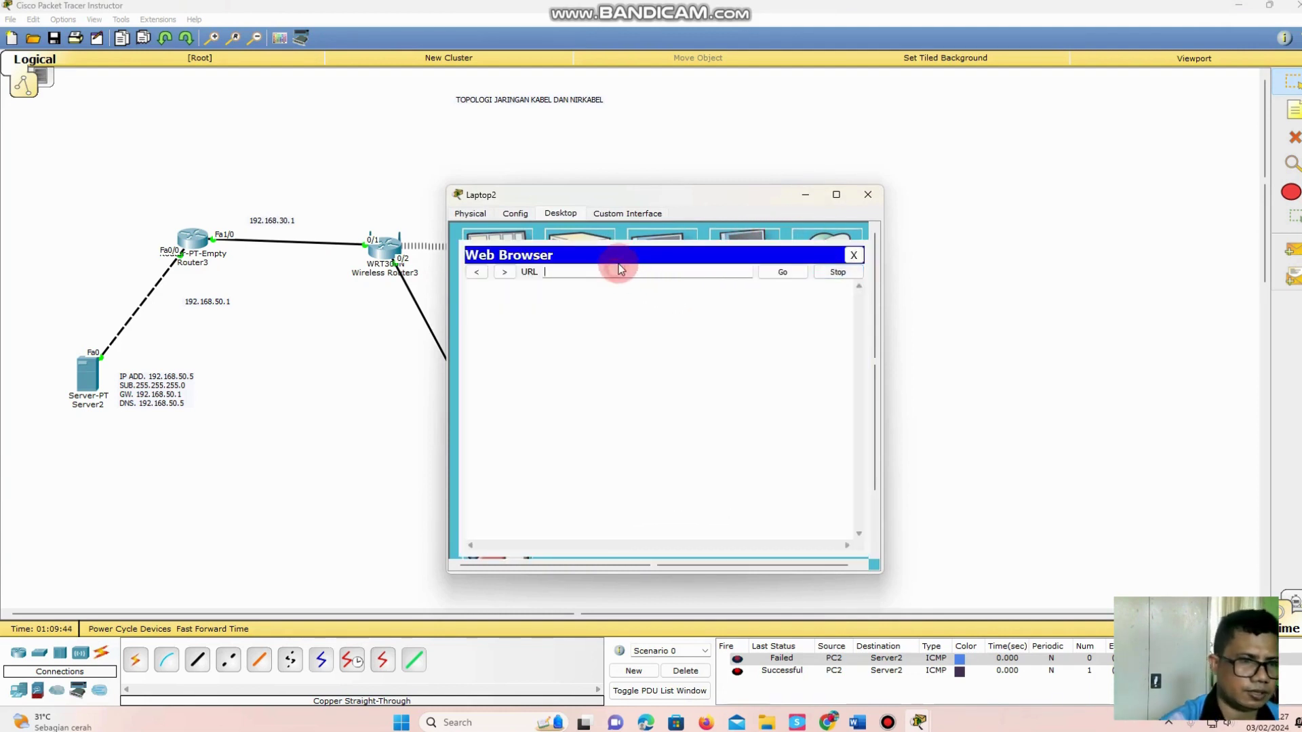
text(ujilsp)
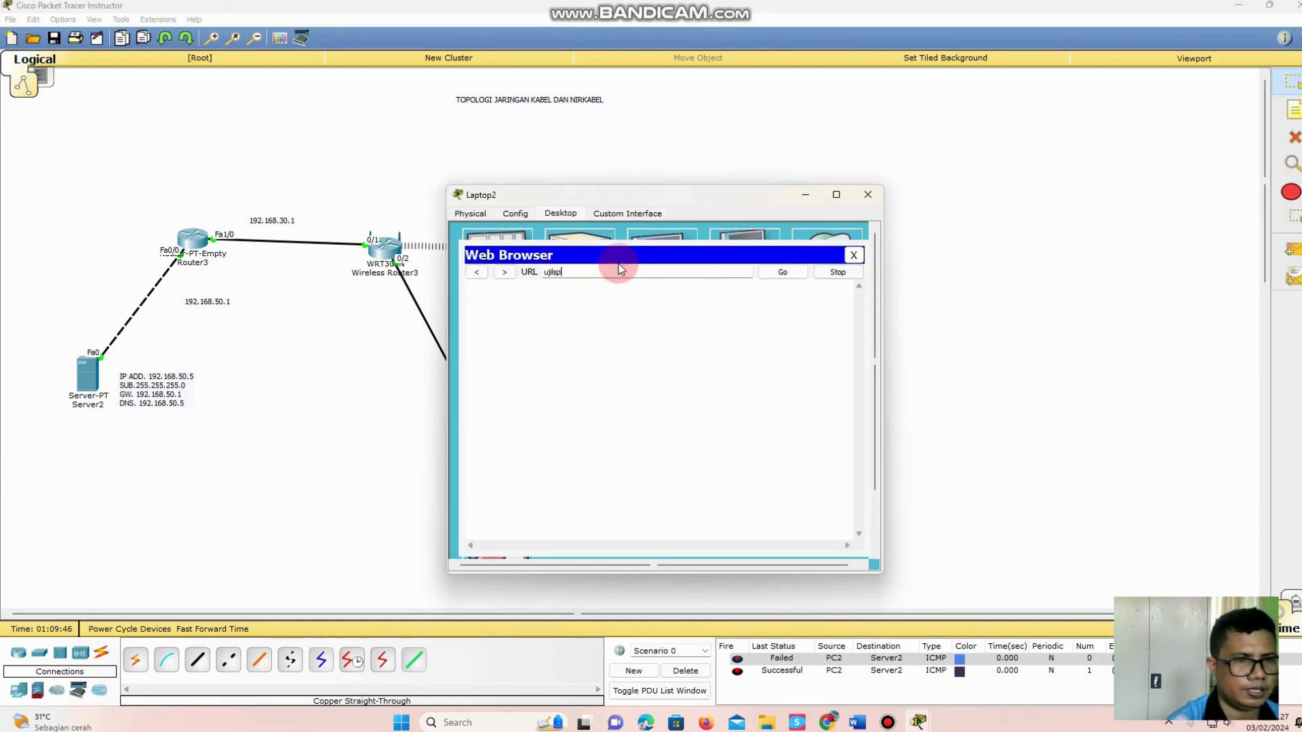
key(Return)
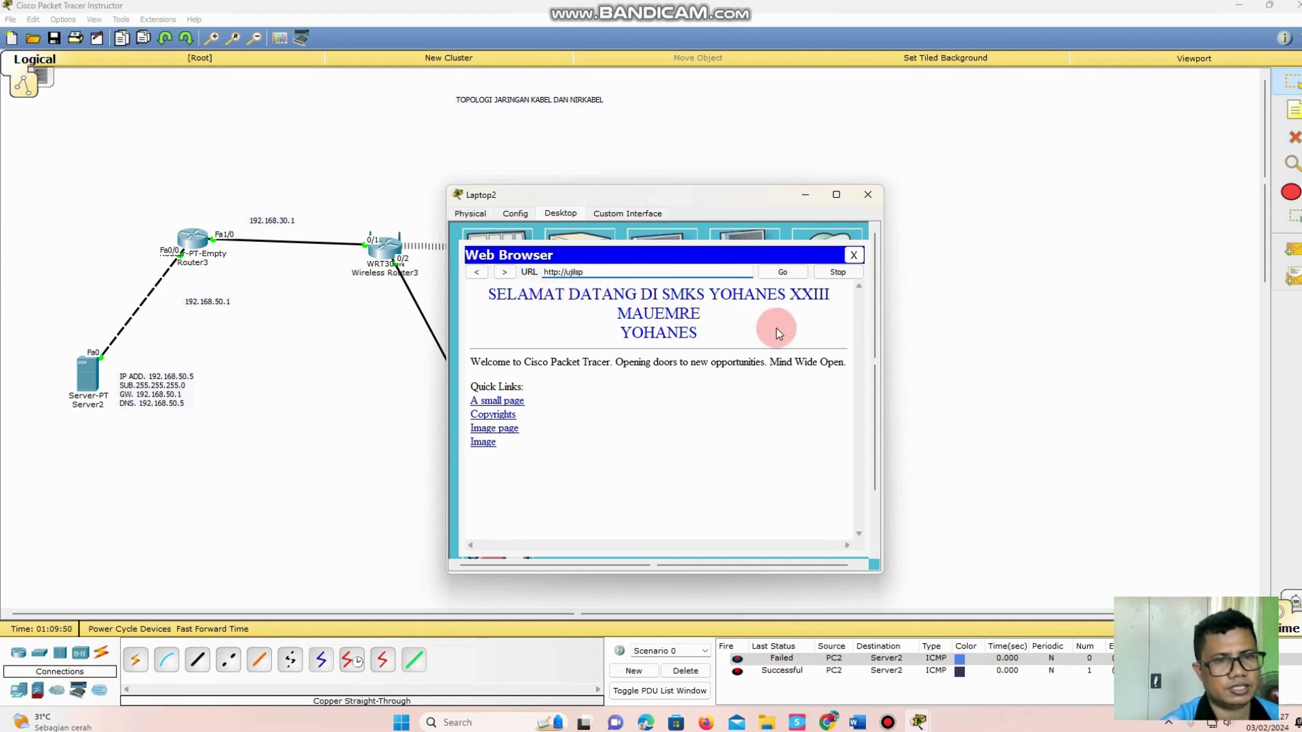
click(853, 256)
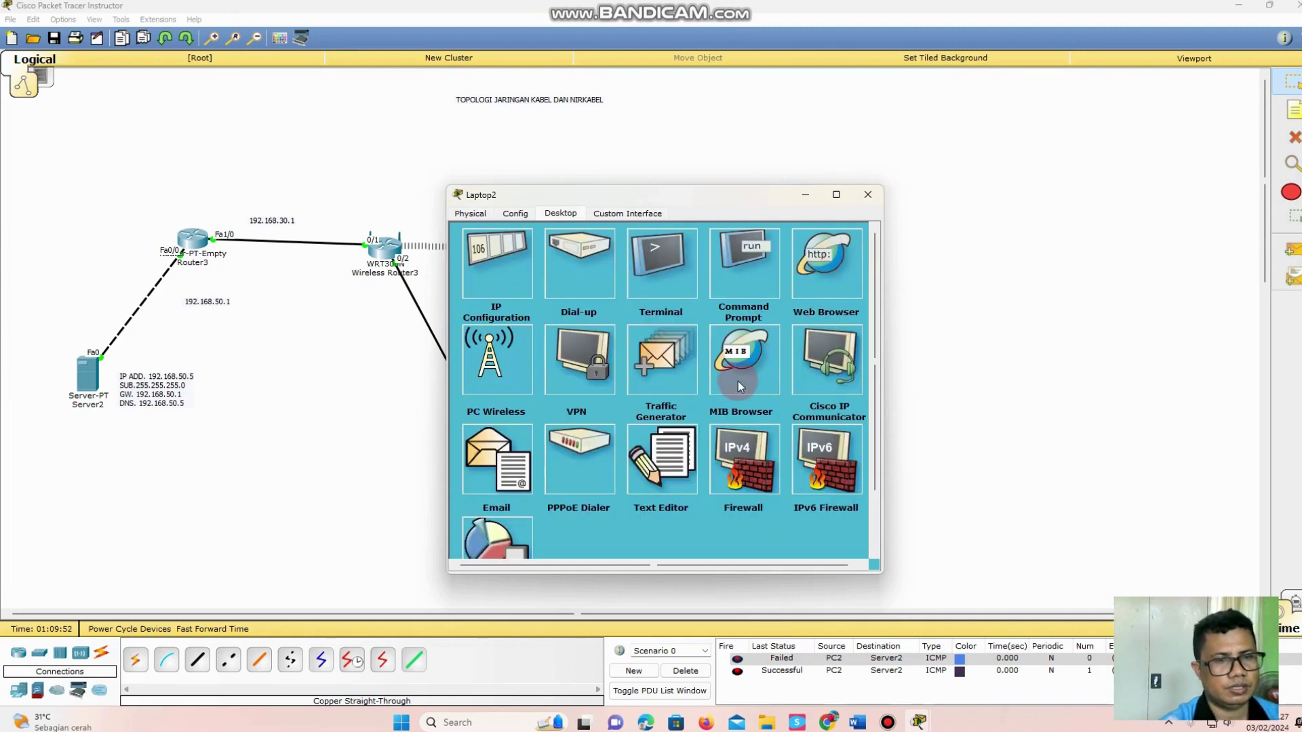
click(867, 194)
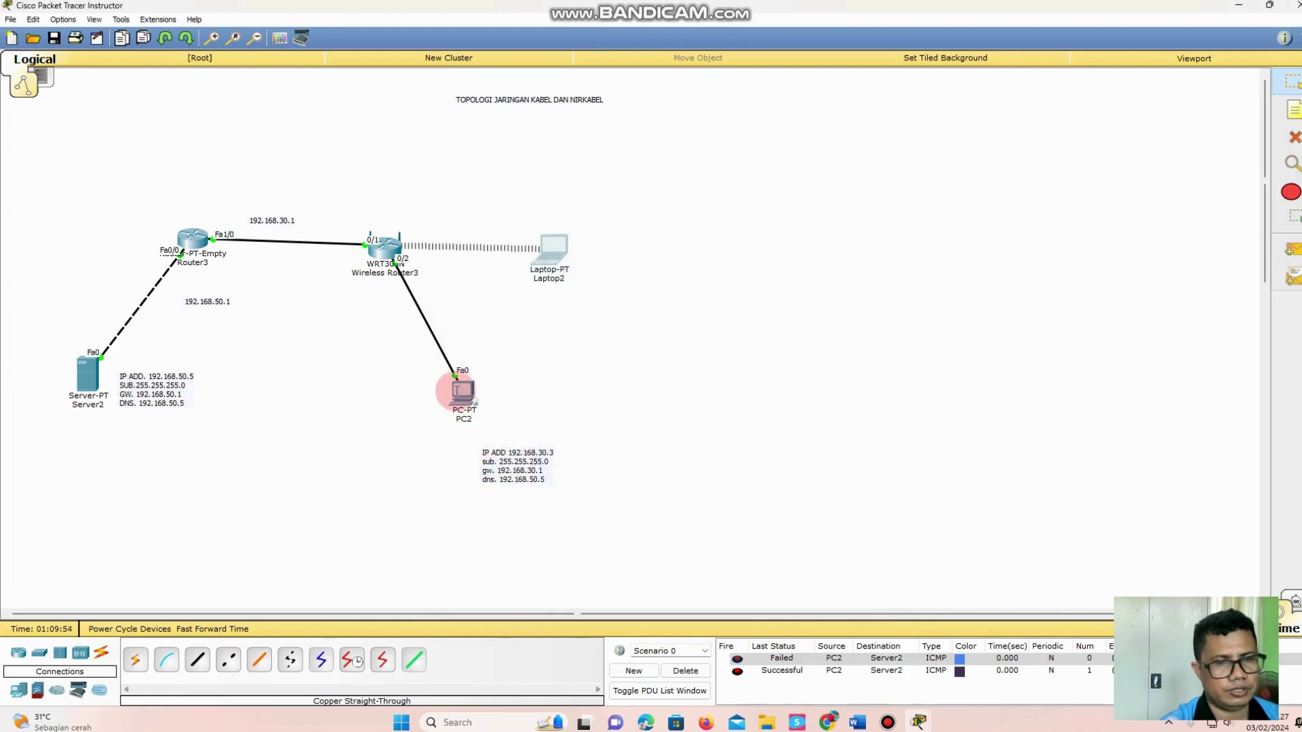
Step: Load the ujilsp site in PC2's web browser to test wired access to the server, and close the PC's window
click(452, 386)
click(809, 261)
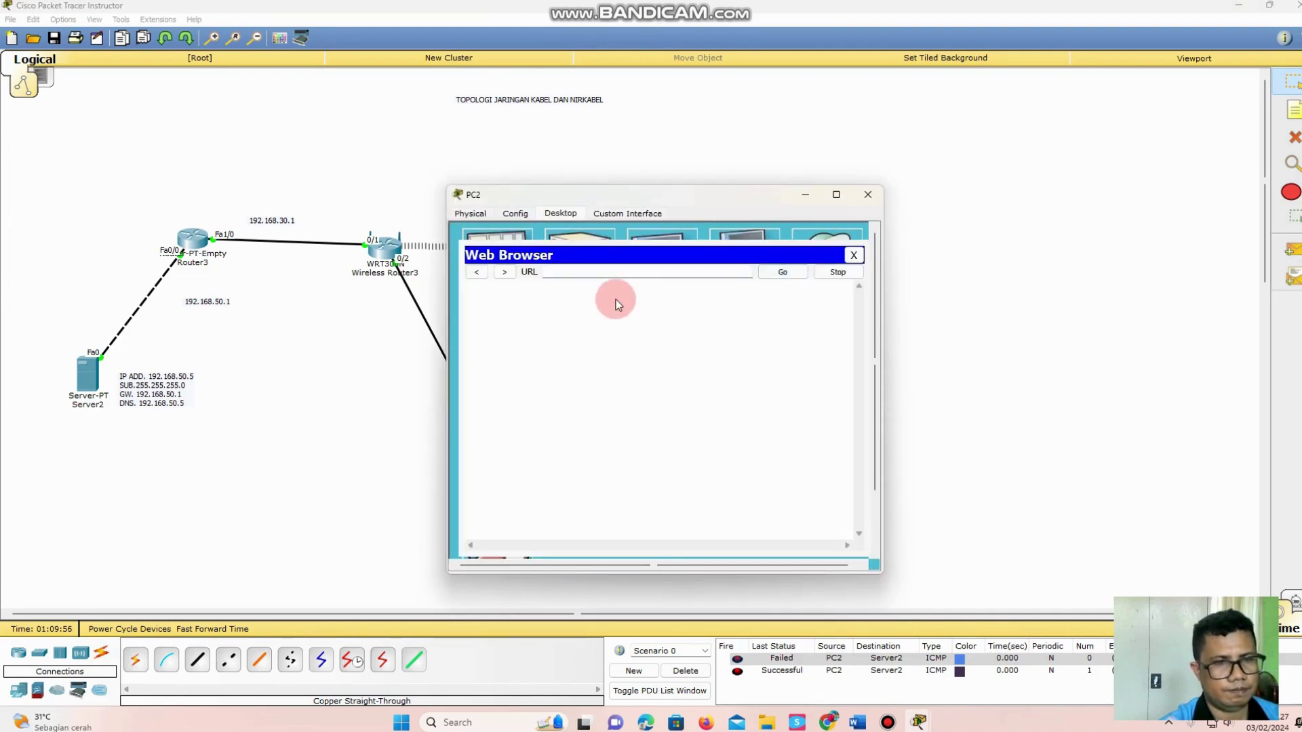
click(586, 275)
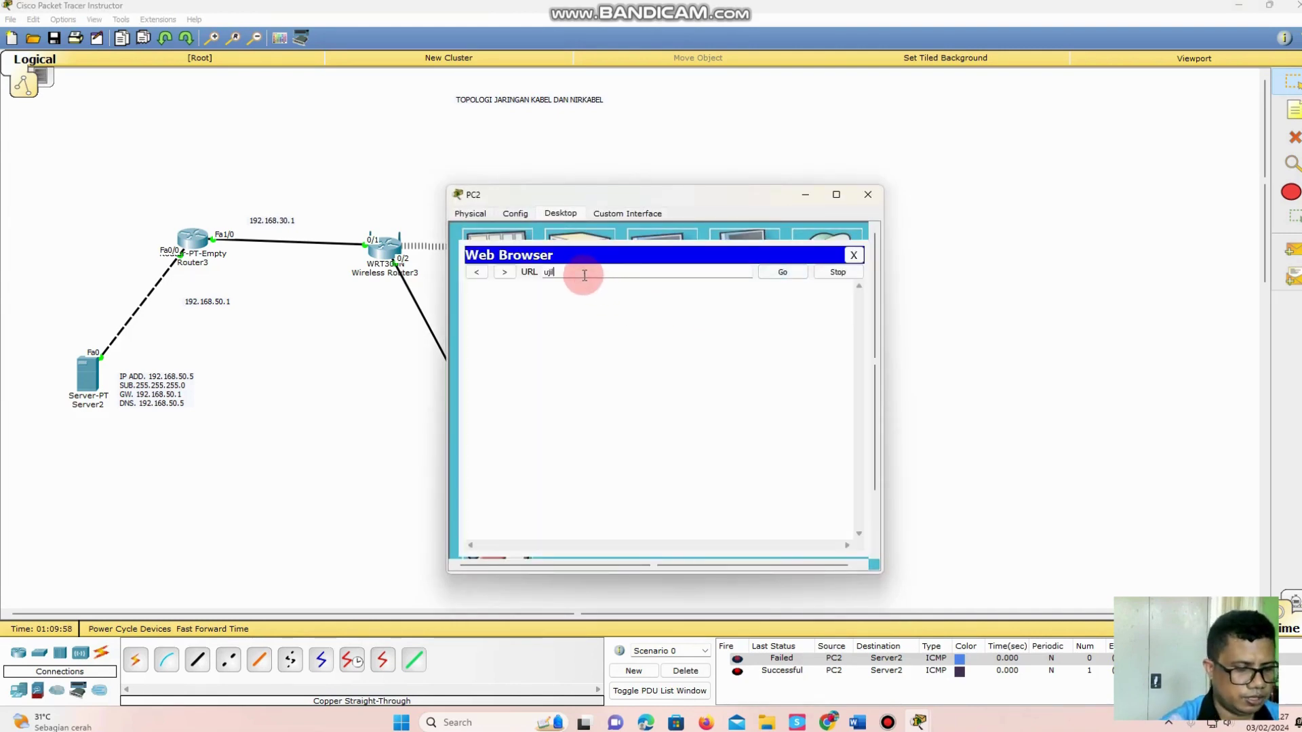
key(Return)
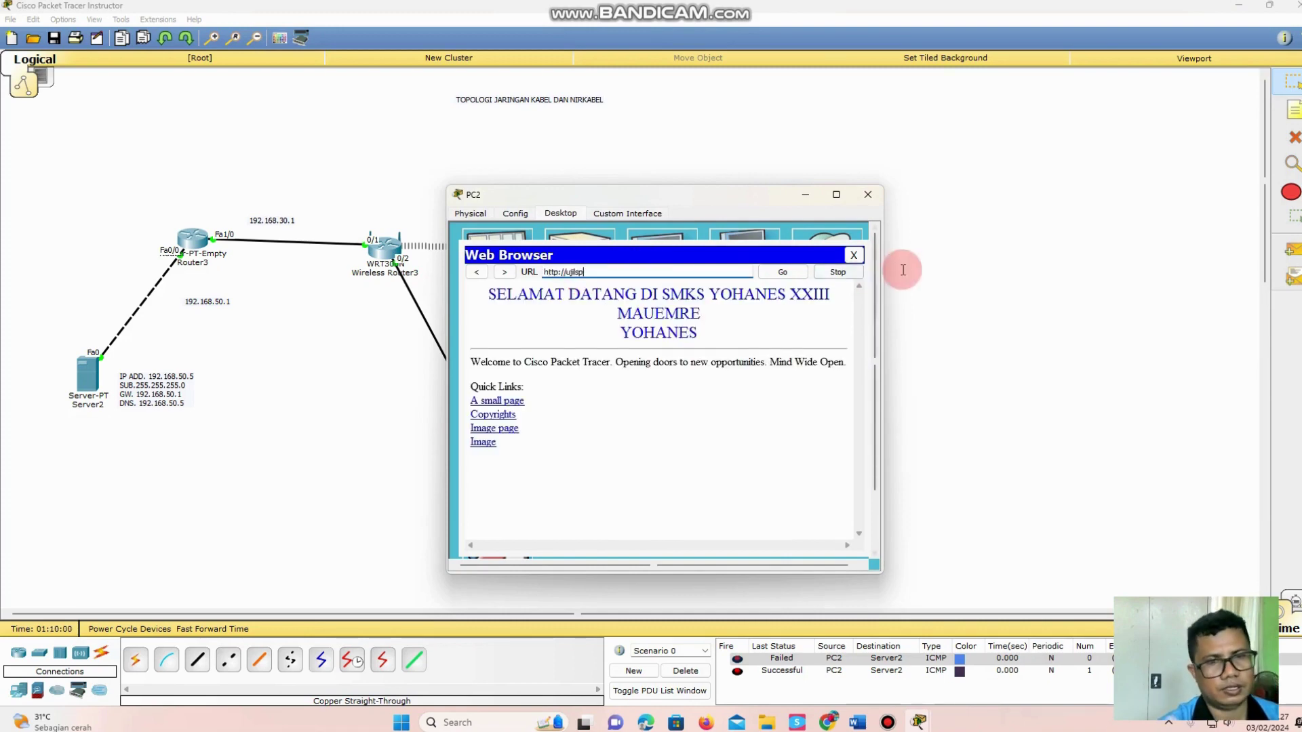
click(852, 256)
click(868, 195)
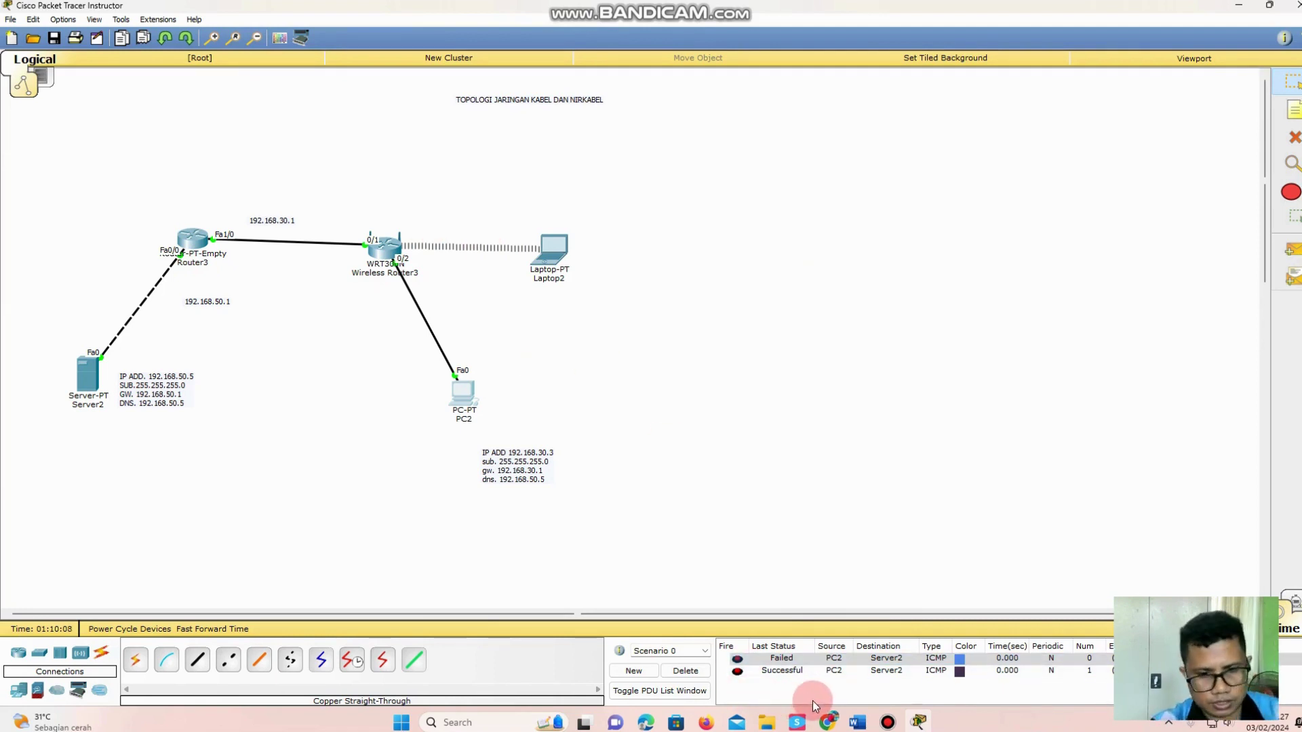
click(887, 722)
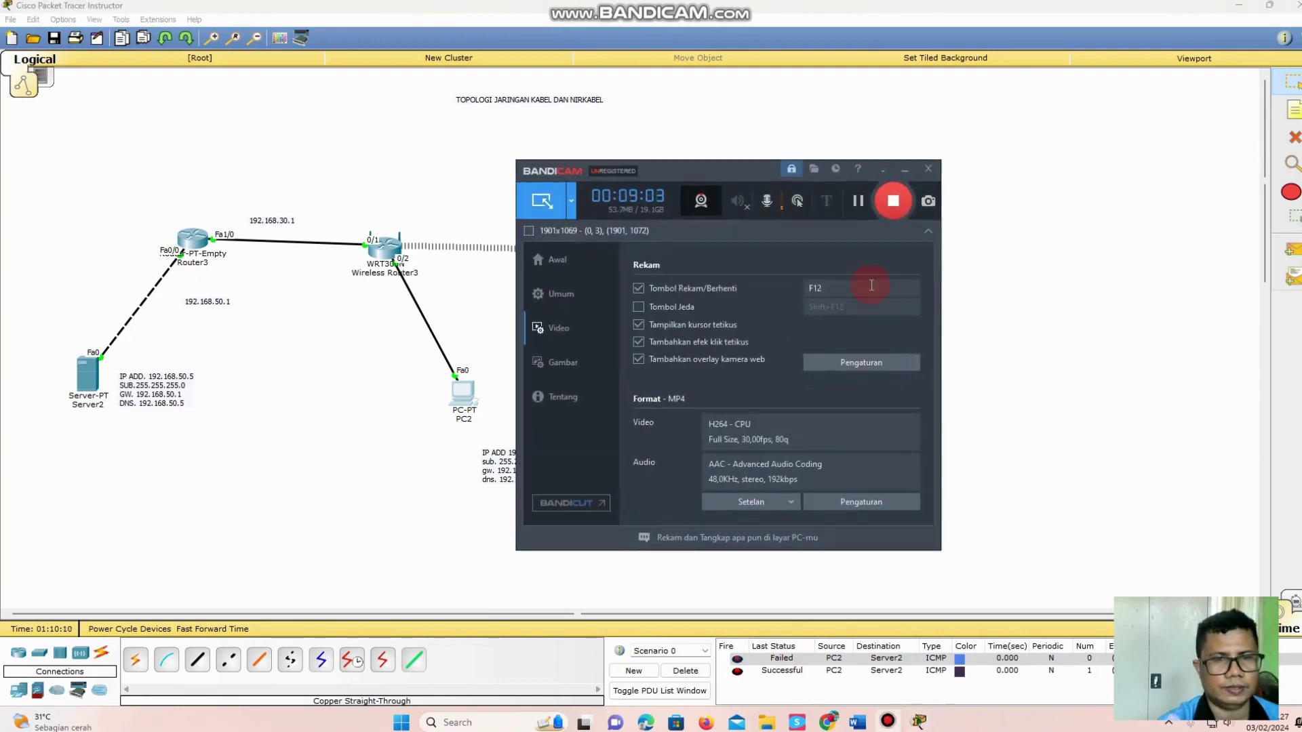